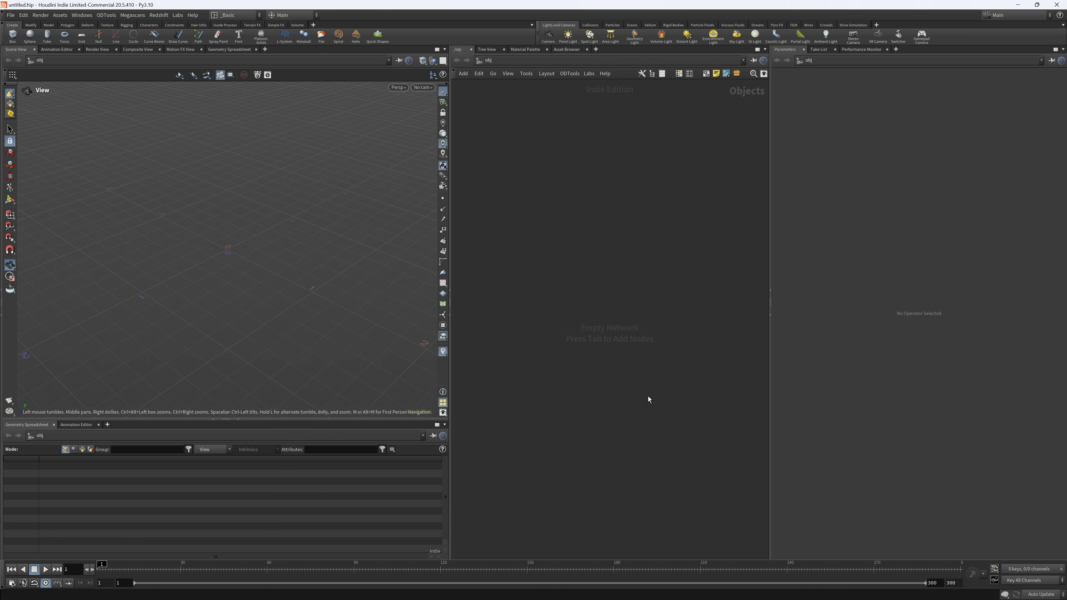
- Create a Geometry object in the empty network and name it Setup
key(Tab)
text(geo)
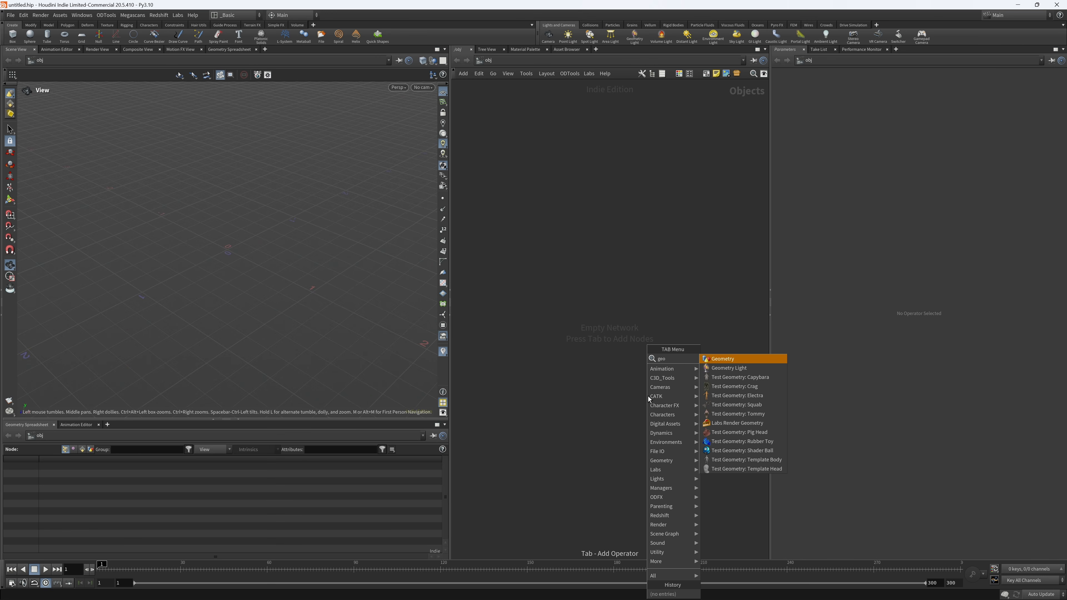
key(Return)
click(599, 246)
double_click(635, 246)
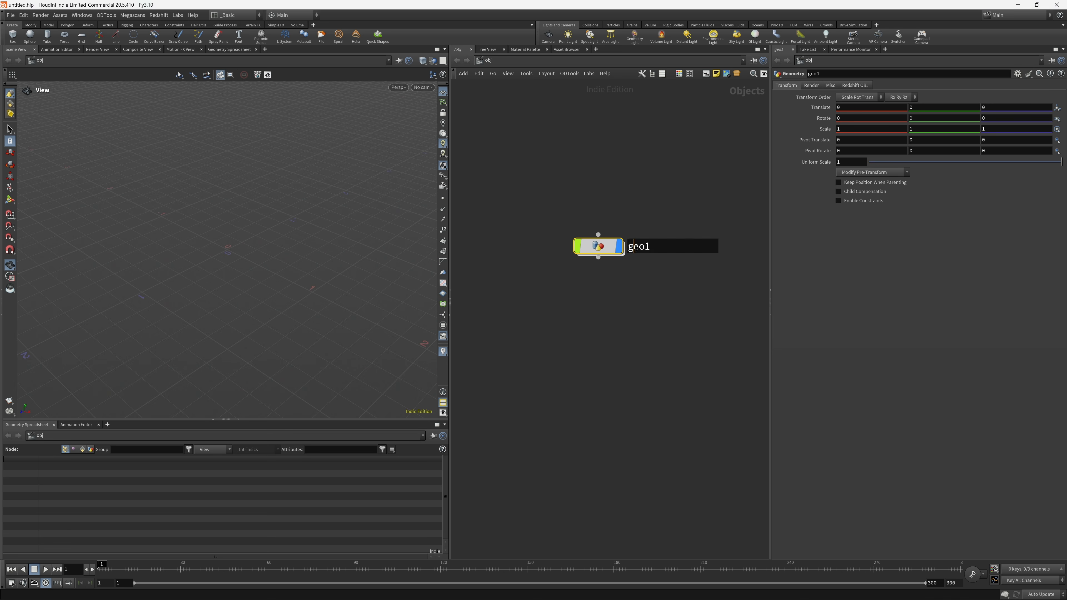
text(Setup)
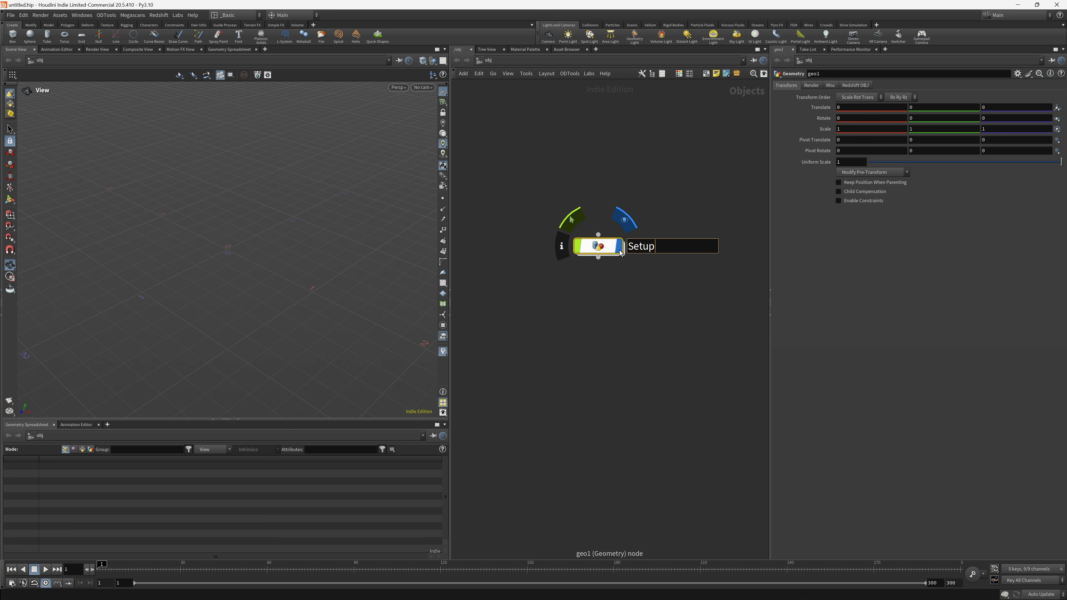
key(Return)
- Go inside the Setup object and add a Grid node
double_click(602, 250)
key(Tab)
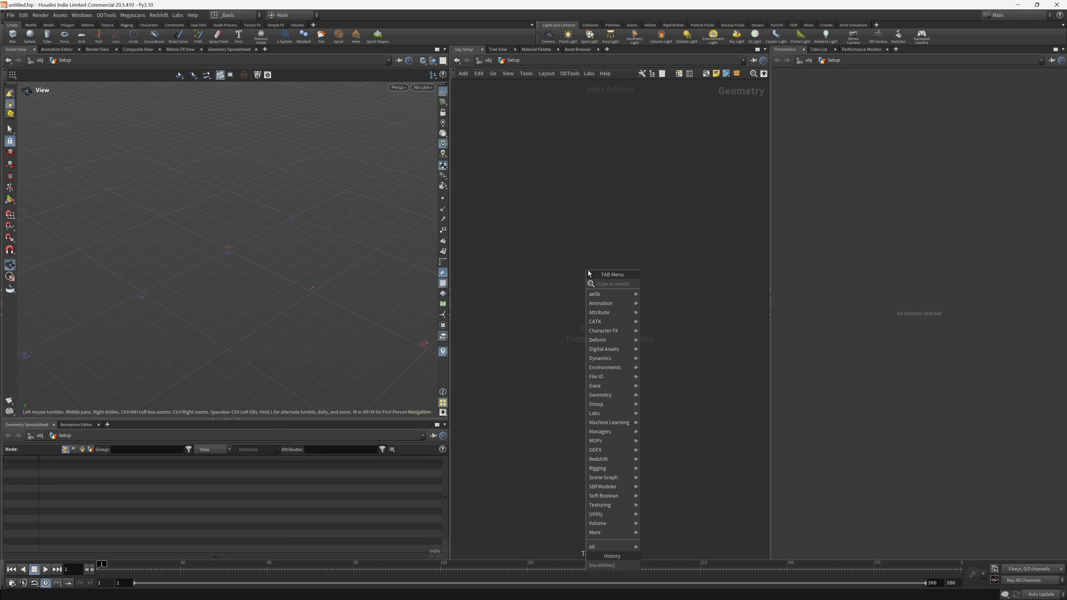
text(grid)
key(Return)
click(590, 271)
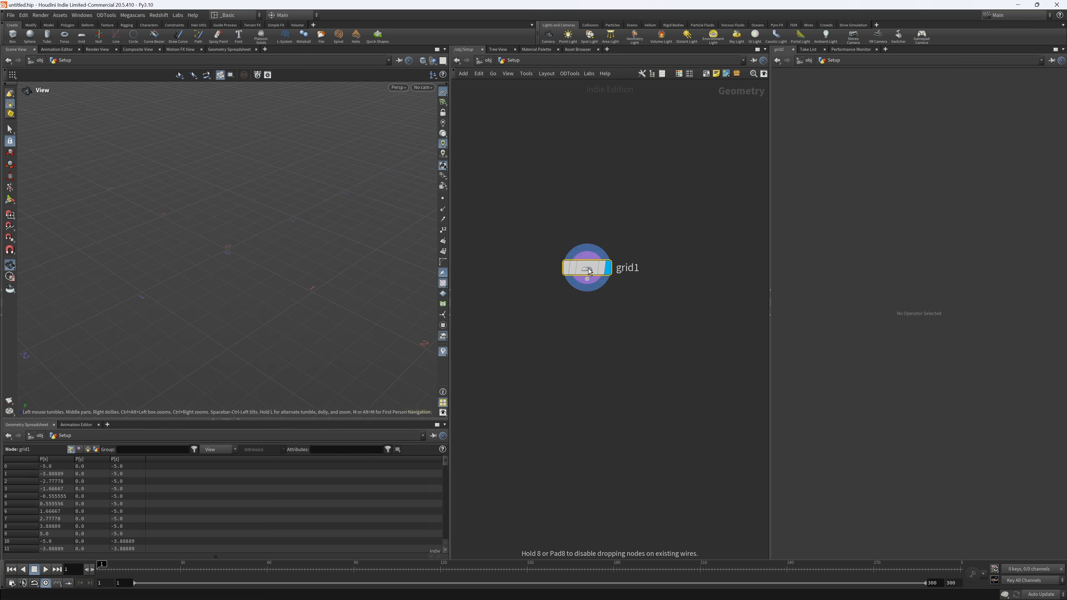
drag(588, 269, 602, 264)
- Switch the viewport to the top view with the whole grid in frame
scroll(177, 201, down, 2)
drag(157, 217, 270, 200)
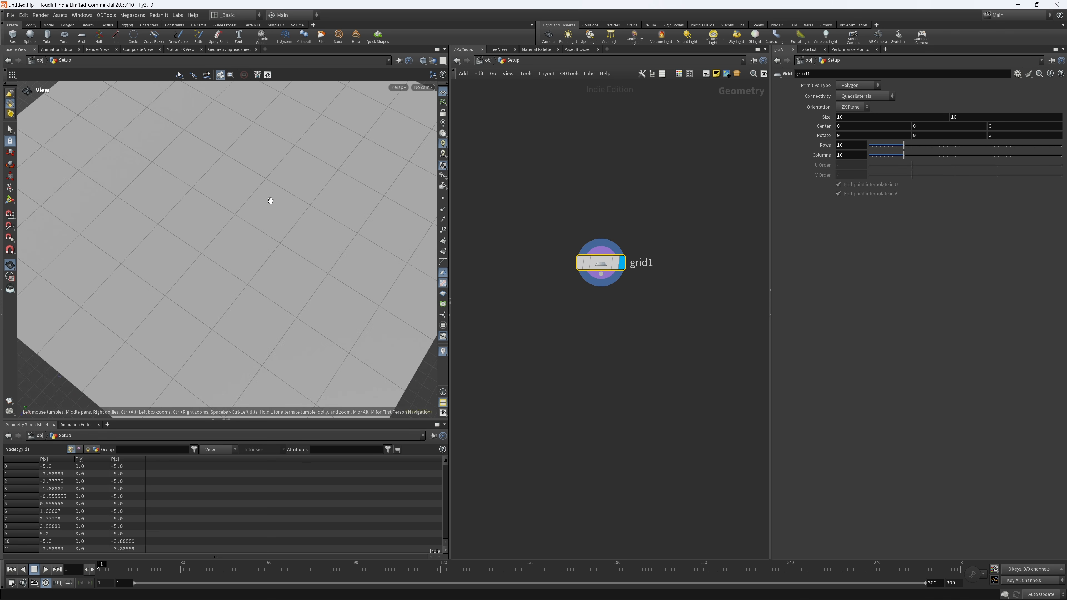
scroll(250, 191, down, 5)
scroll(254, 211, up, 3)
key(space+2)
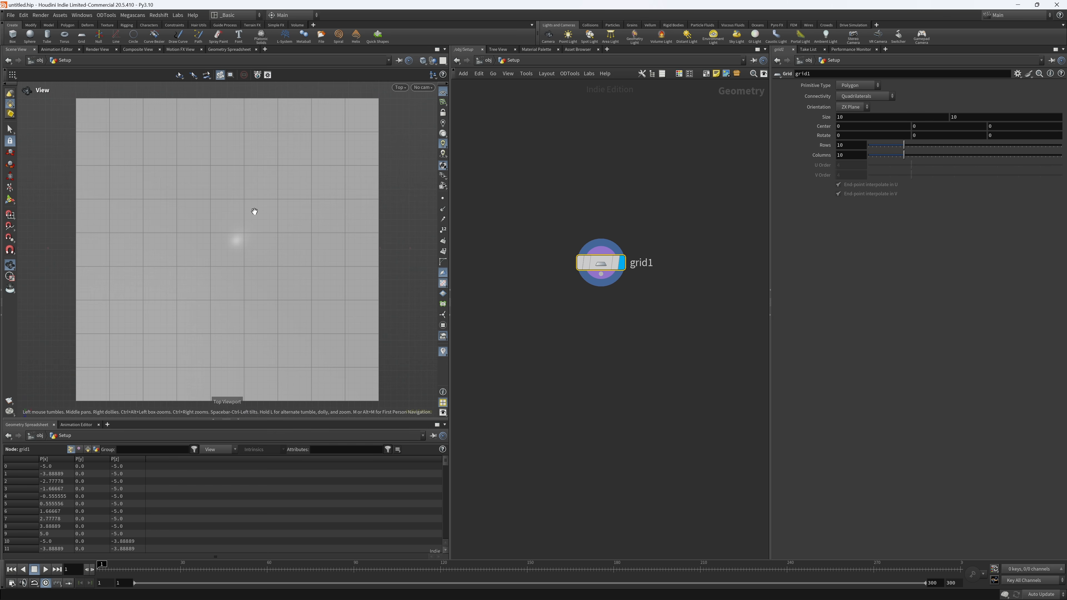
scroll(256, 211, down, 3)
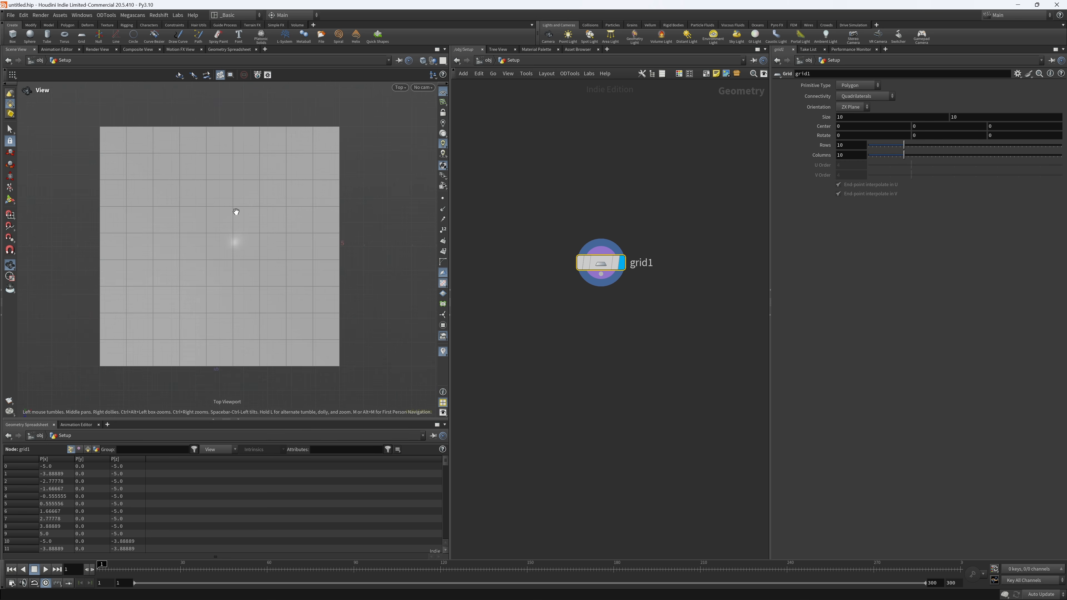
scroll(234, 213, up, 1)
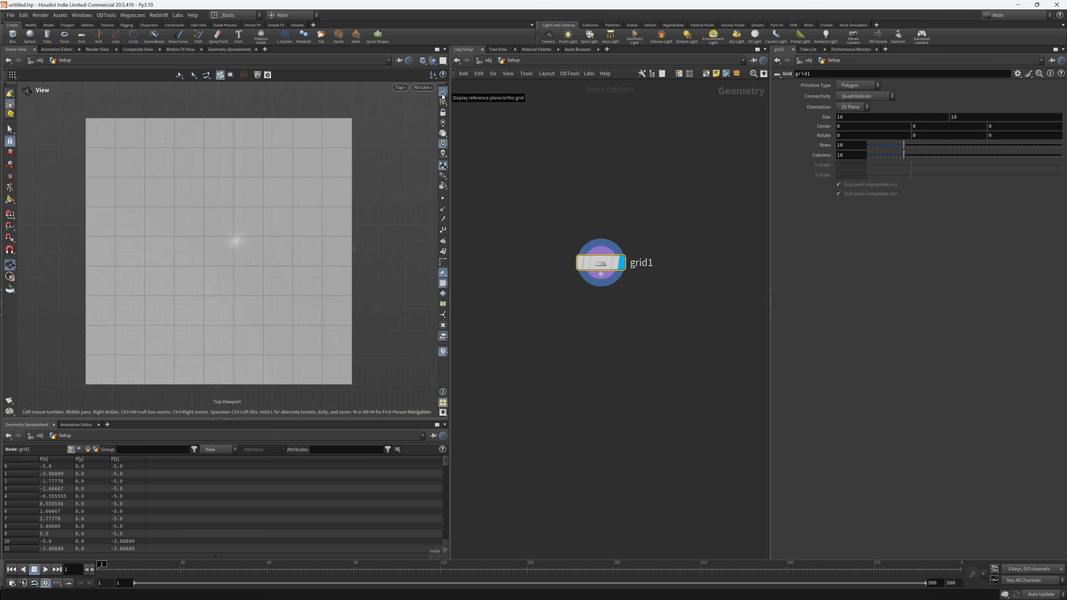
- Link the grid's second Size value to its row count with the expression (ch("rows")-1)*0.5
click(848, 146)
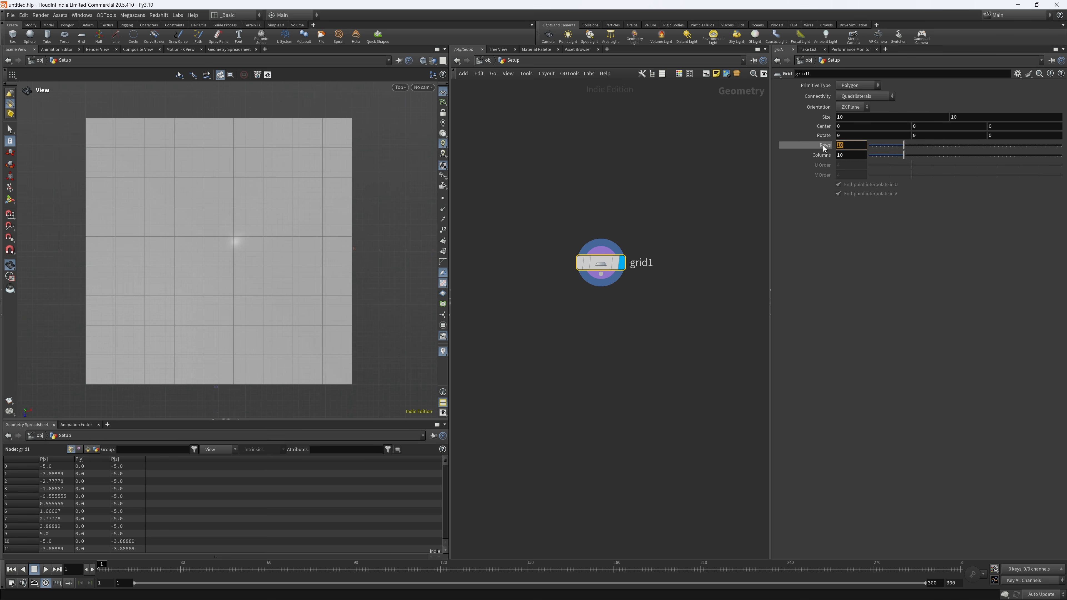
right_click(846, 145)
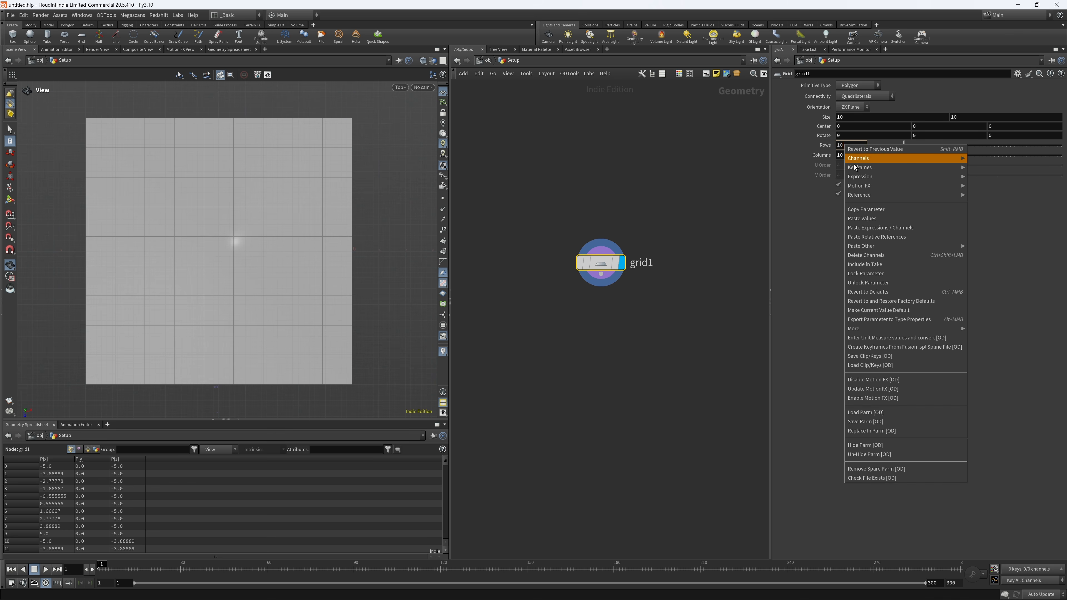
click(878, 209)
right_click(954, 118)
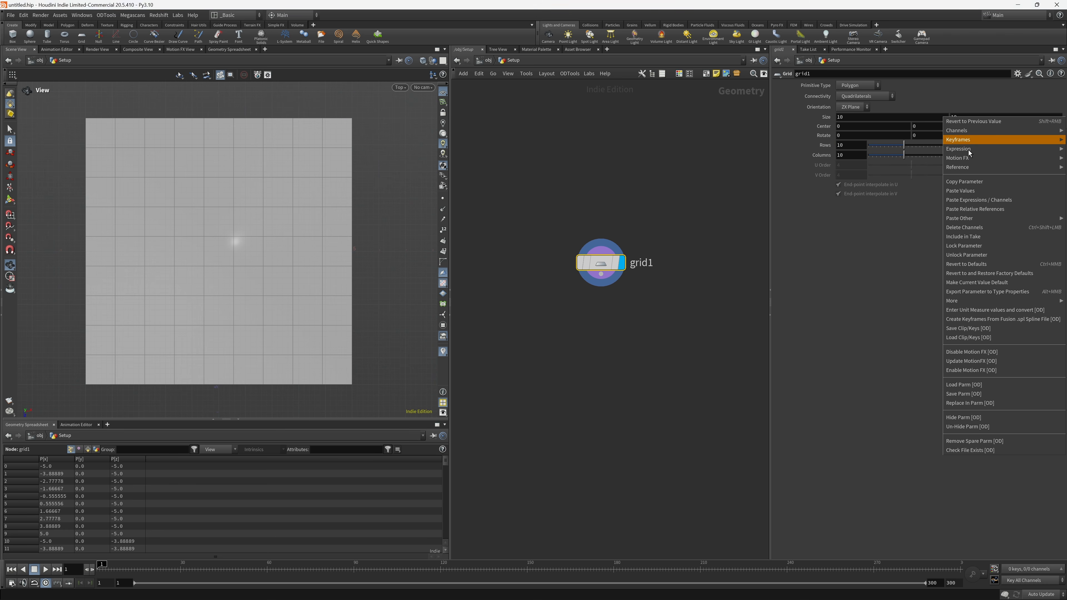
click(970, 209)
click(984, 122)
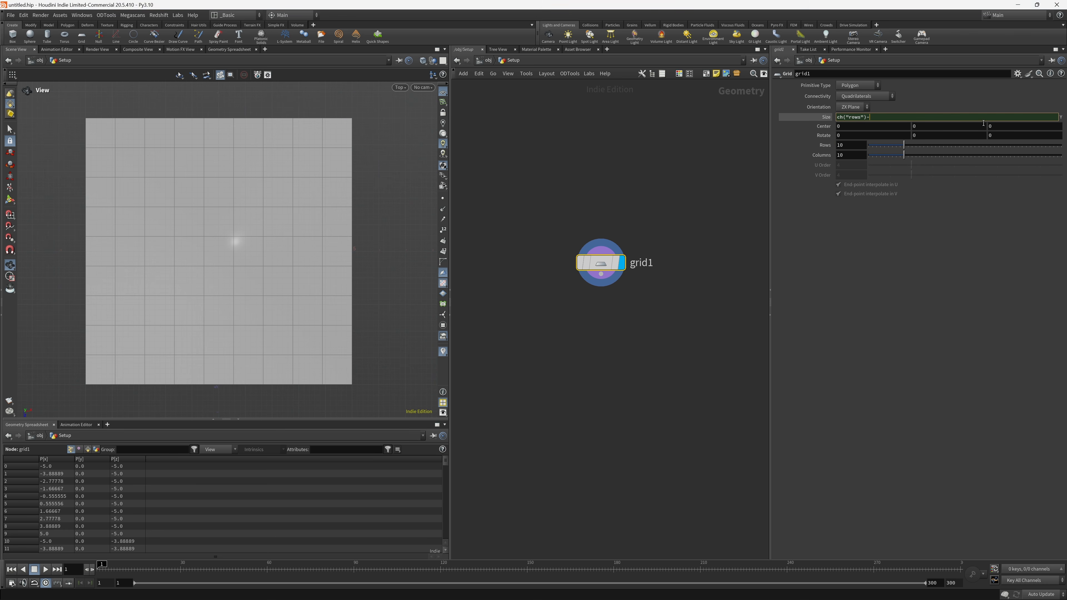
key(Return)
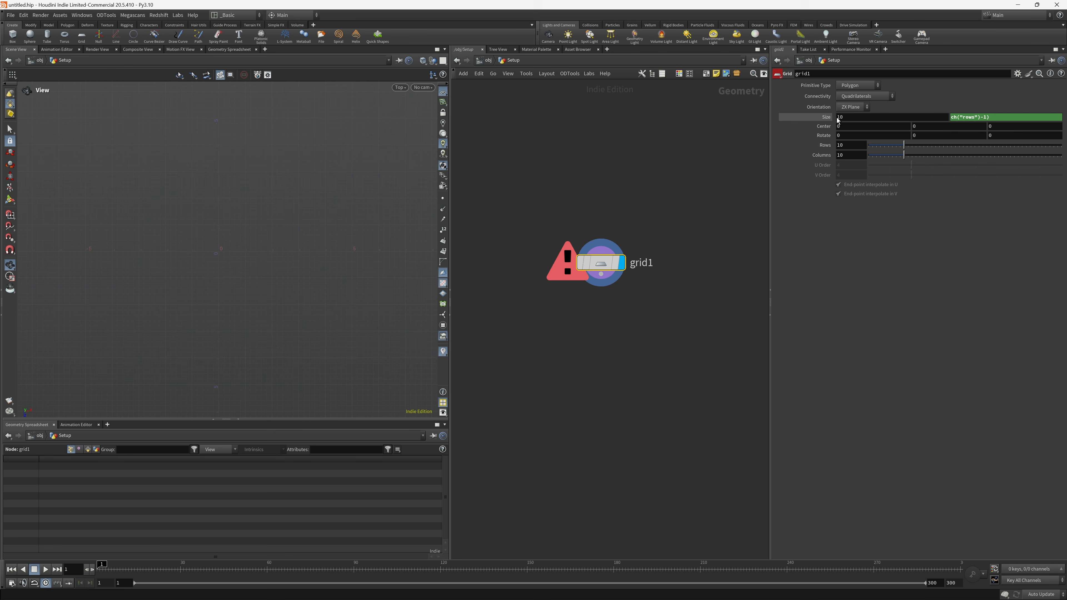
click(953, 117)
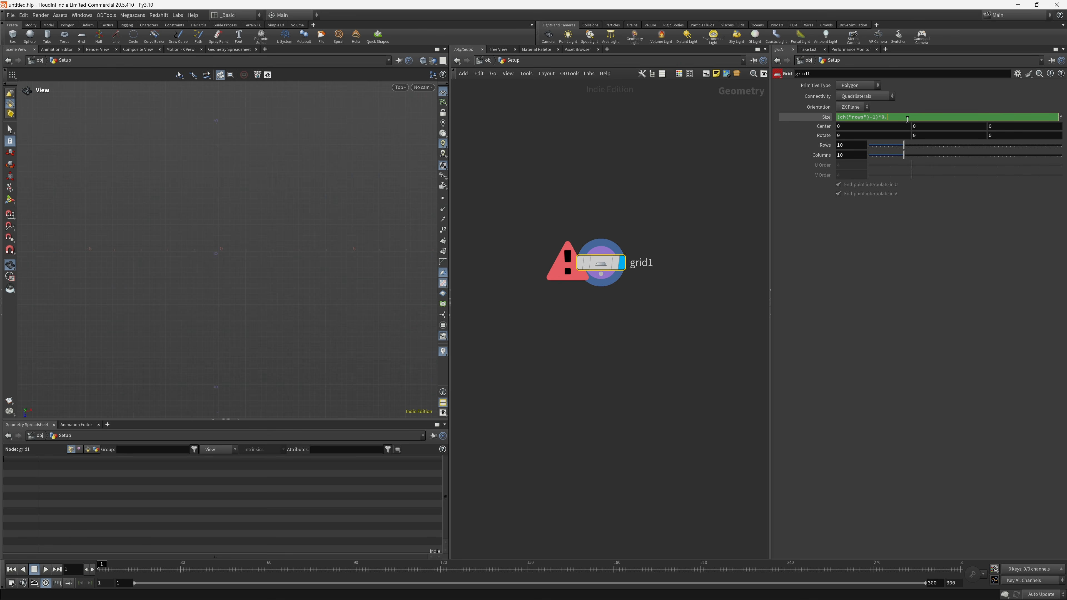
key(Return)
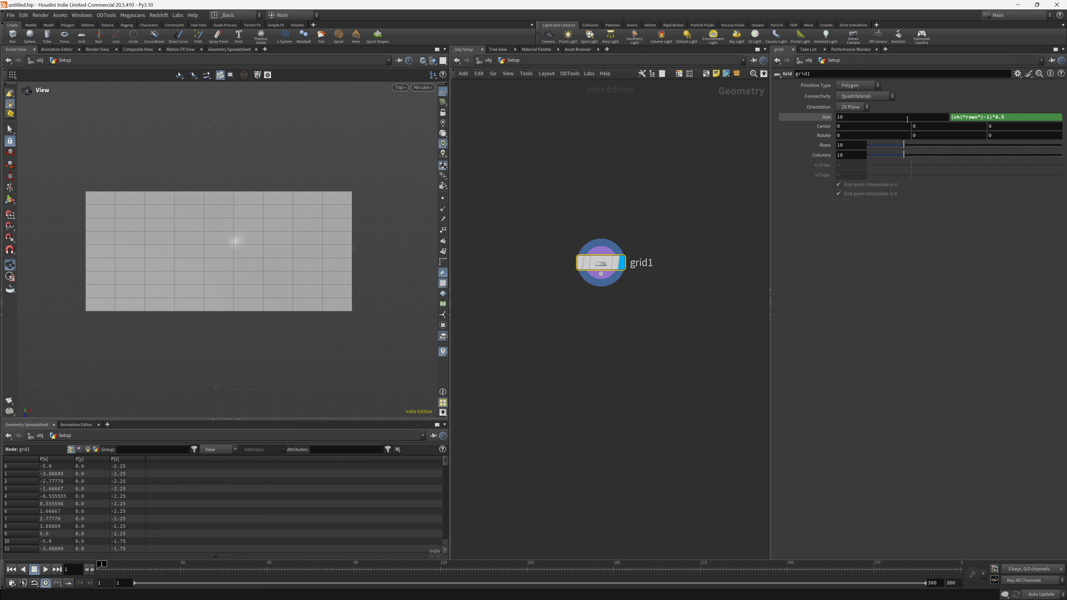
- Set the grid's first Size value to (ch("cols")-1)*0.5 and raise Rows to 21 and Columns to 13
click(953, 117)
click(948, 254)
click(796, 118)
key(ctrl+v)
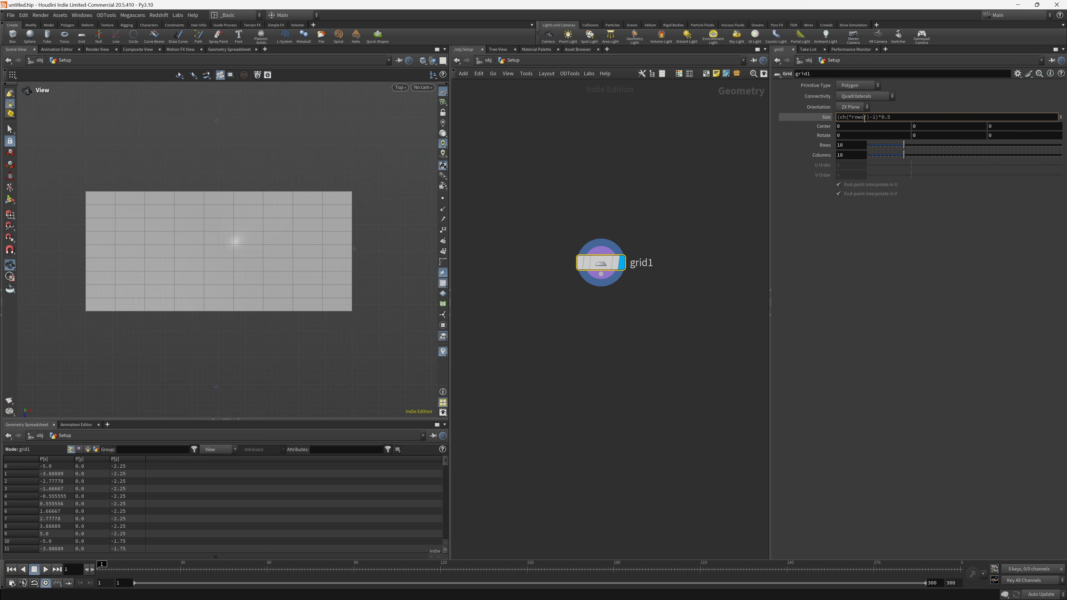
drag(864, 118, 854, 118)
text(cols)
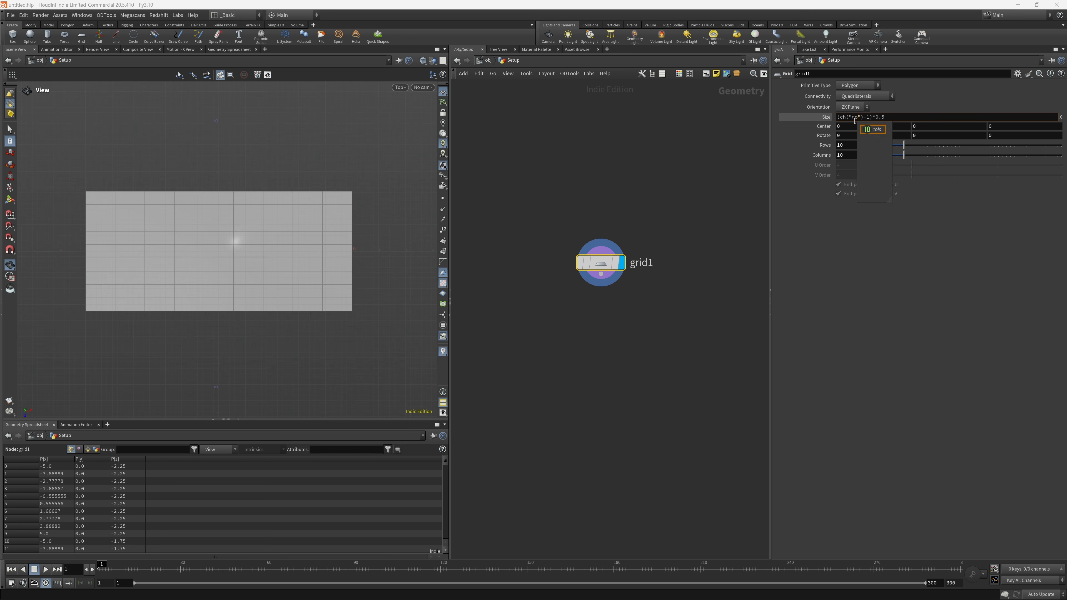
key(Return)
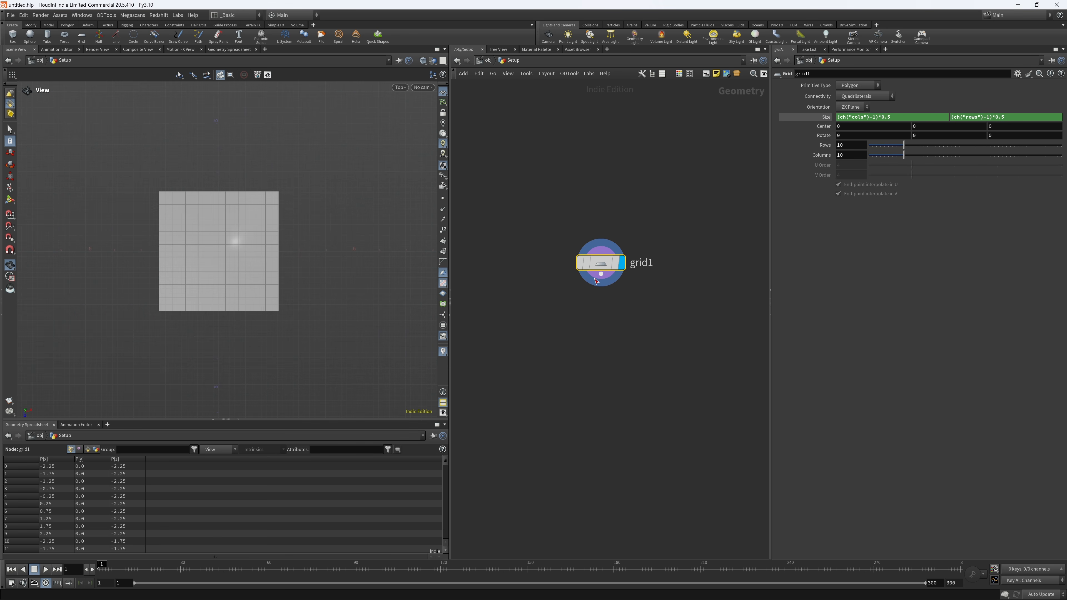
drag(902, 145, 946, 145)
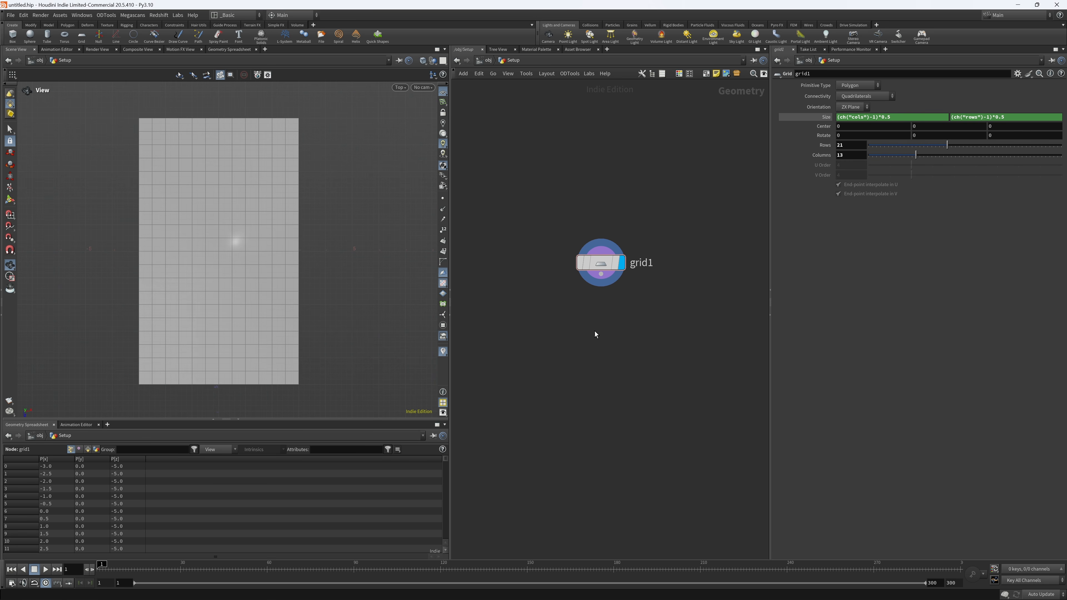
- Add a Primitive Wrangle connected below the grid node
key(Tab)
text(wra)
key(Down)
key(Down)
key(Down)
key(Down)
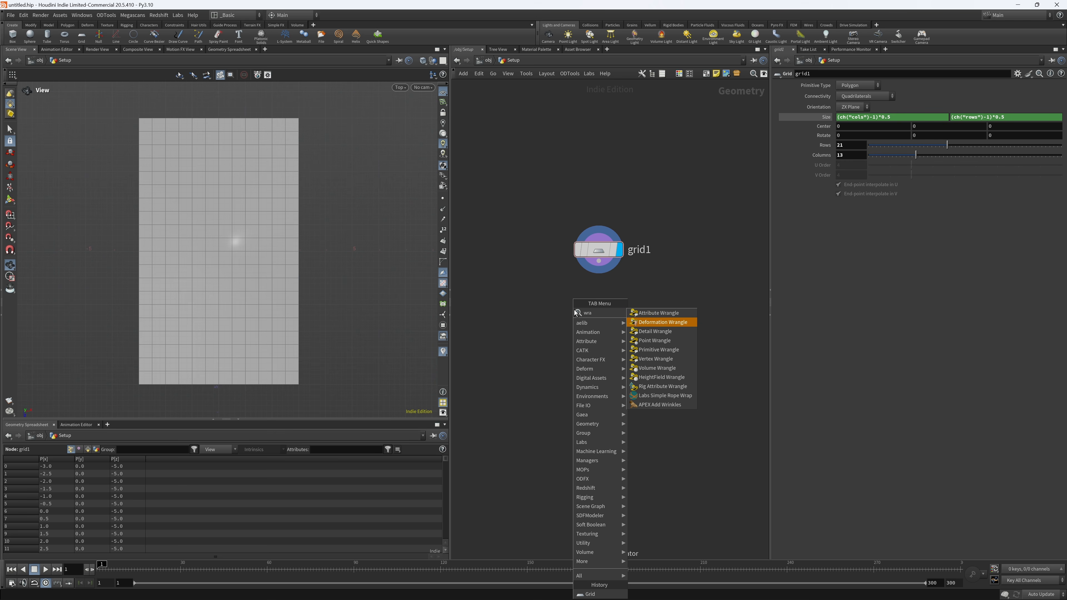
key(Return)
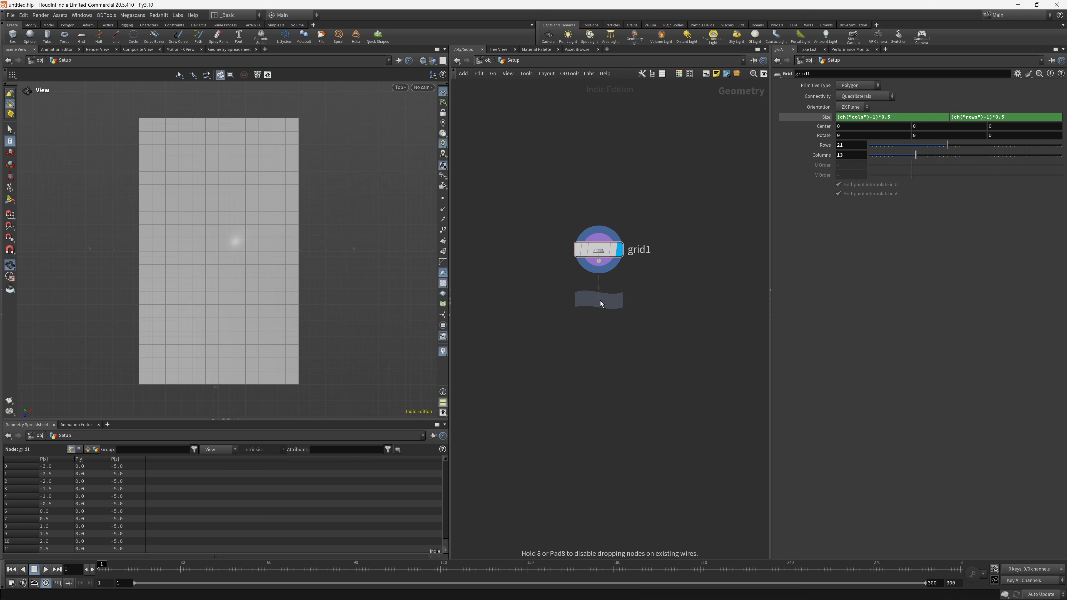
click(600, 302)
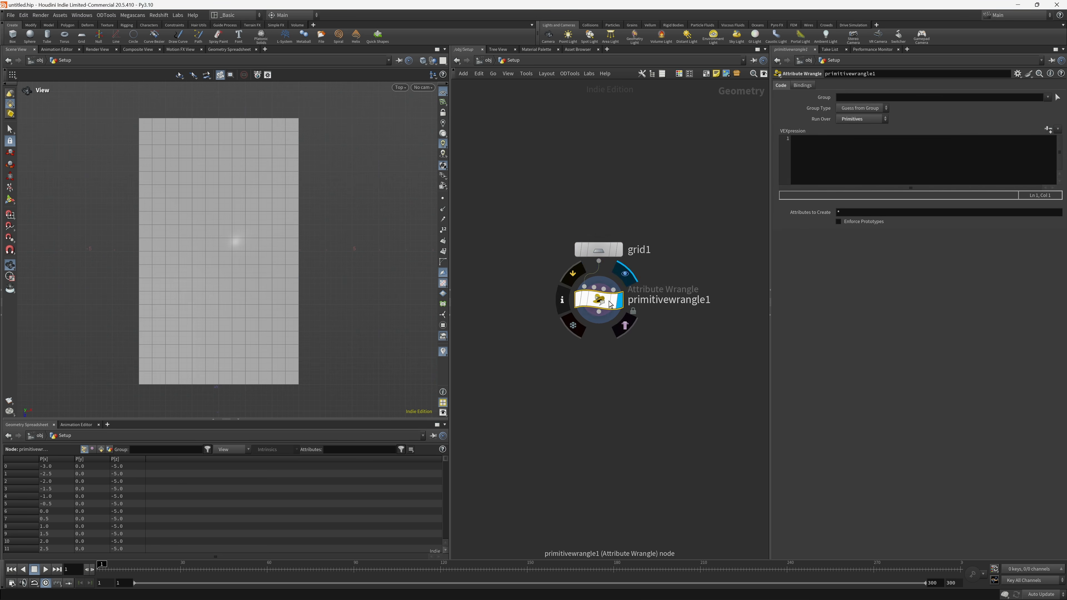
- Rename the new wrangle node to line_id_prim
key(F2)
text(li)
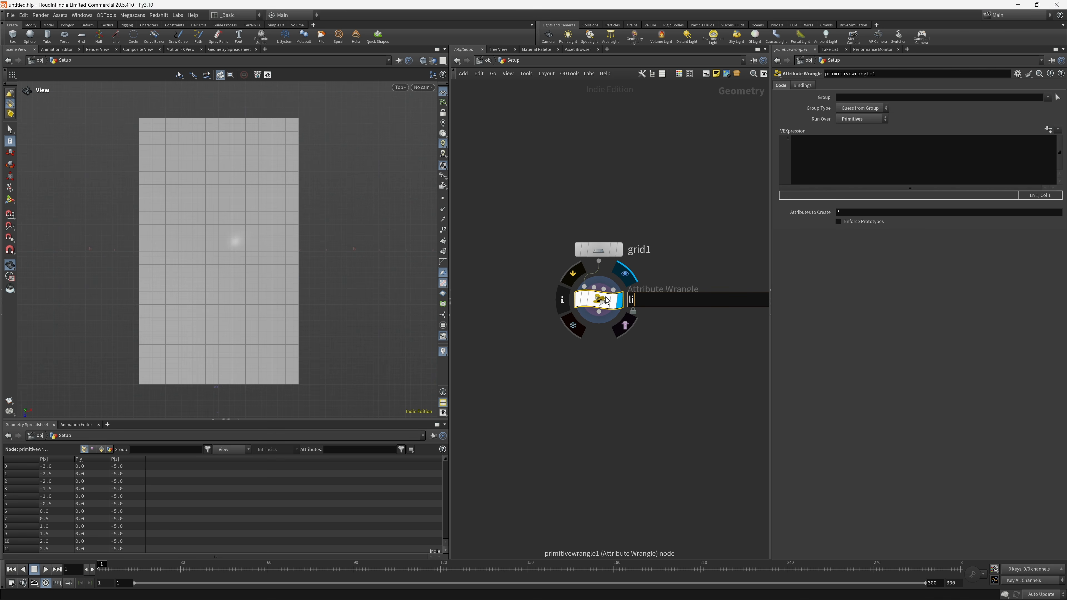
text(ne_id_prim)
key(Return)
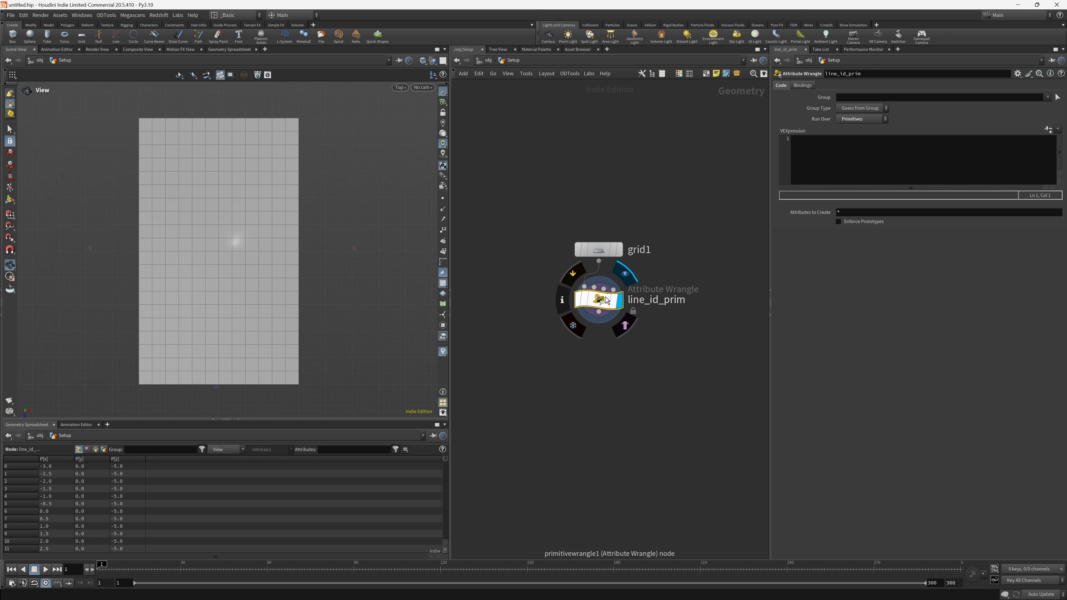
- Start the wrangle's VEX code with the line vector bbox = relbbox(@P); followed by a blank line
click(870, 145)
text(vecr)
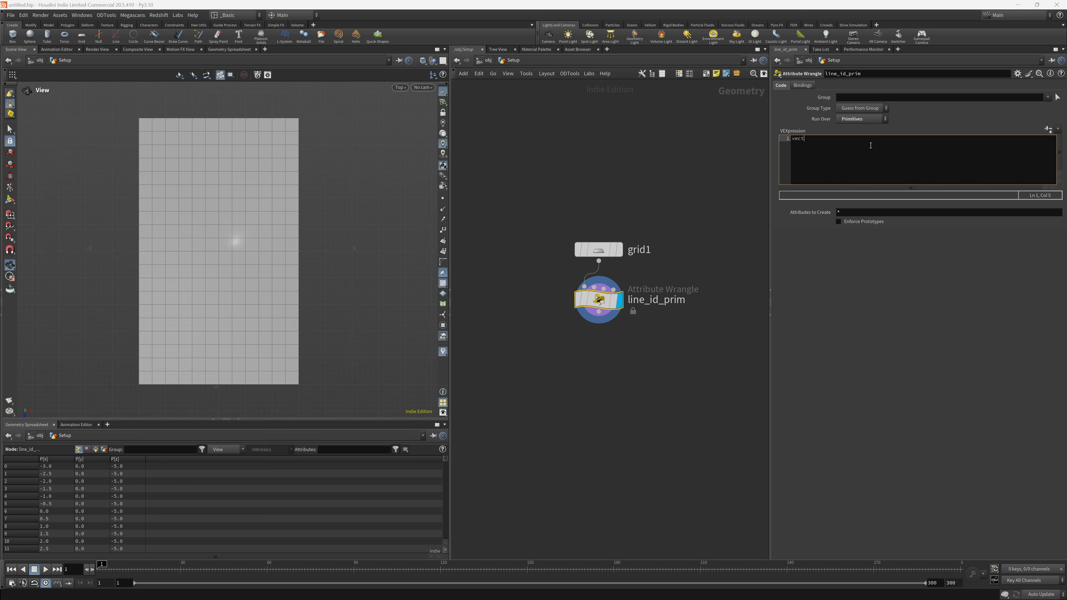
text(or bbox = rel)
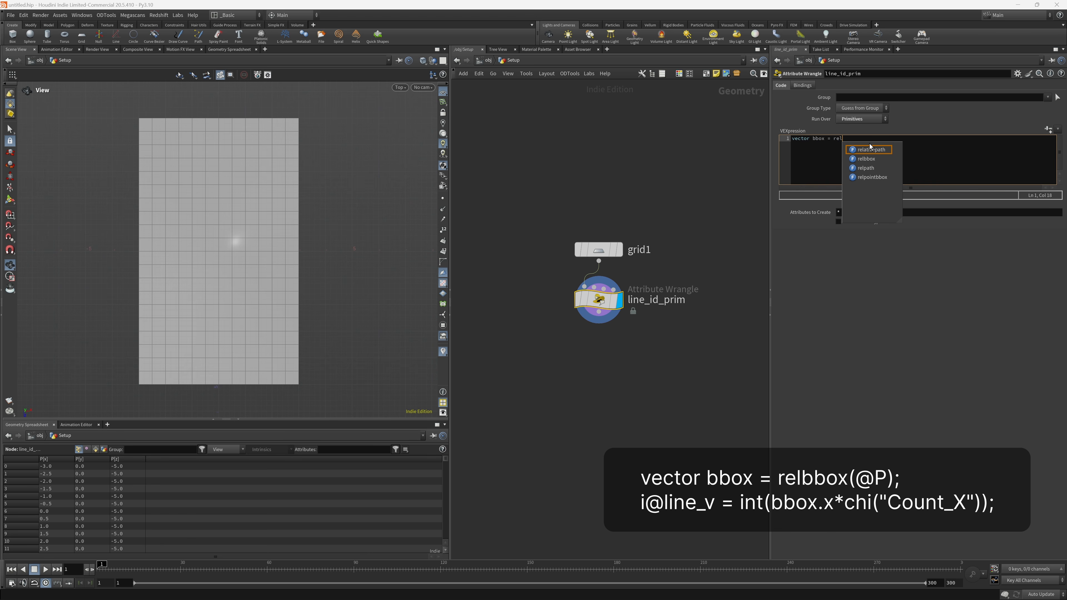
text(bbox(@)
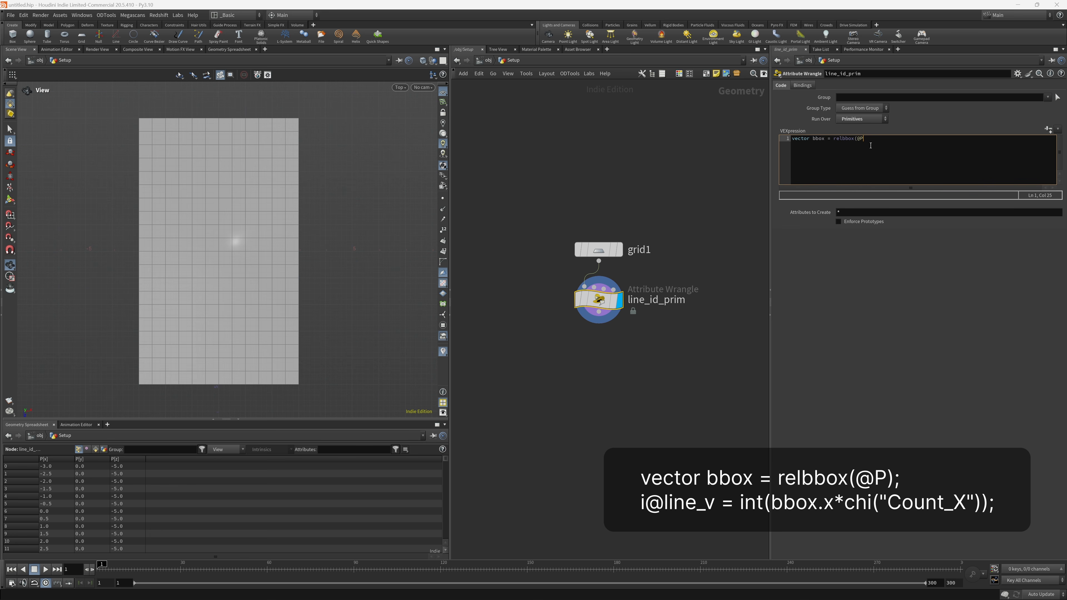
text(P);)
key(Return)
key(Return)
- Add the VEX line i@line_v = int(bbox.x*chi("Count_X")); to the wrangle code
text(i@line_v = int(bbox.x*c)
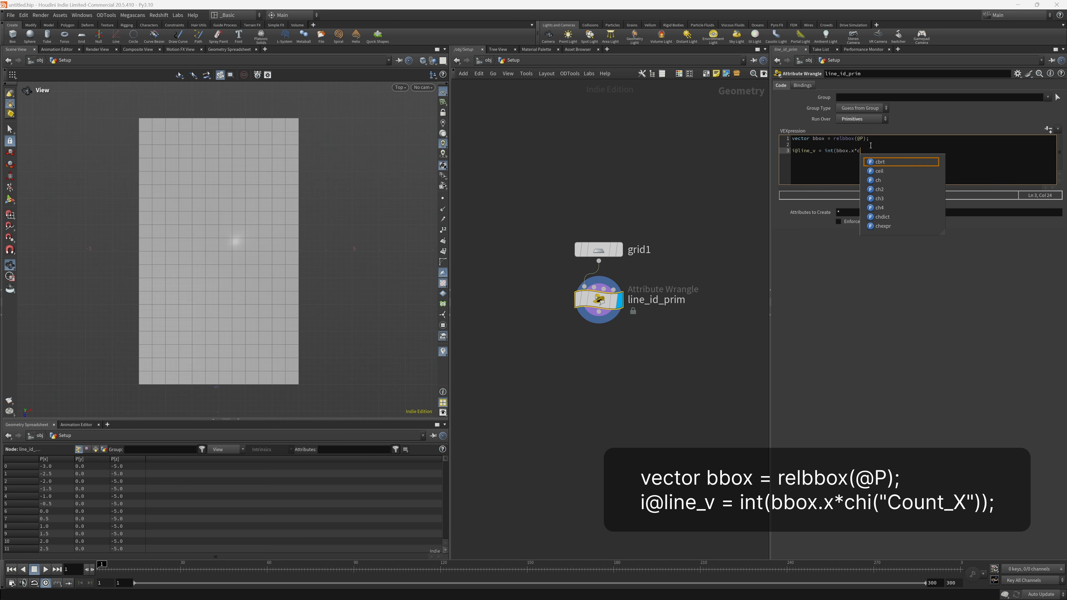
text(hi()
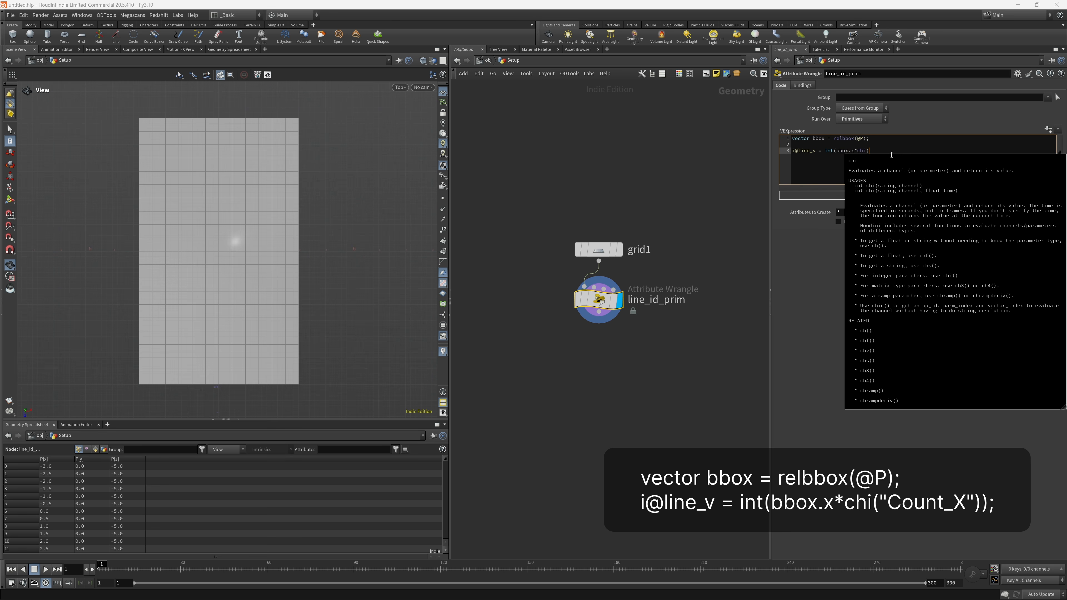
text("Count_)
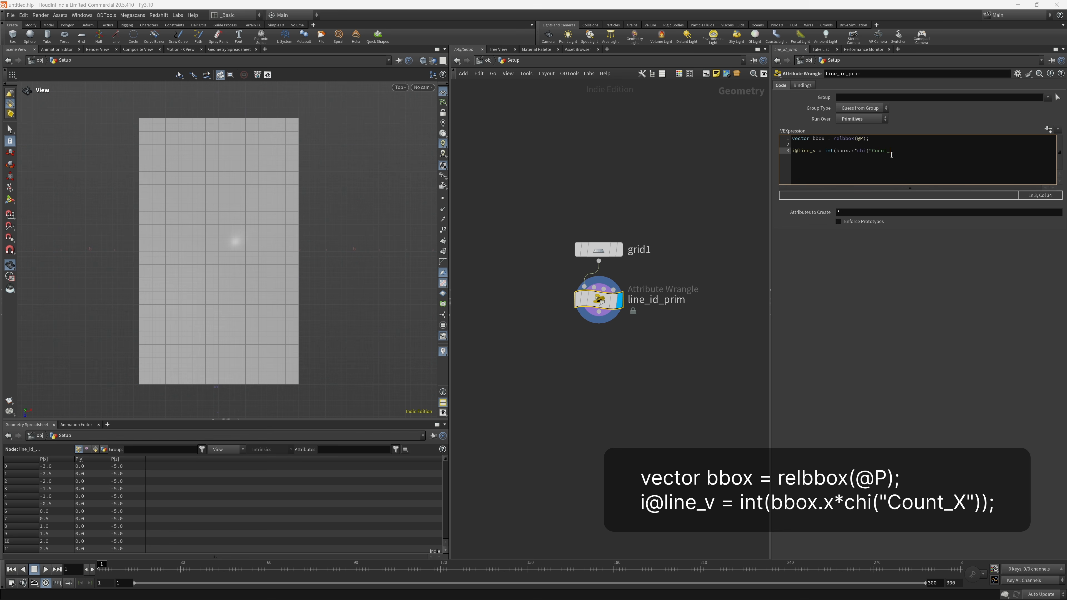
text(X"));)
- Generate the Count X parameter from the wrangle code and set it to 5
click(1048, 128)
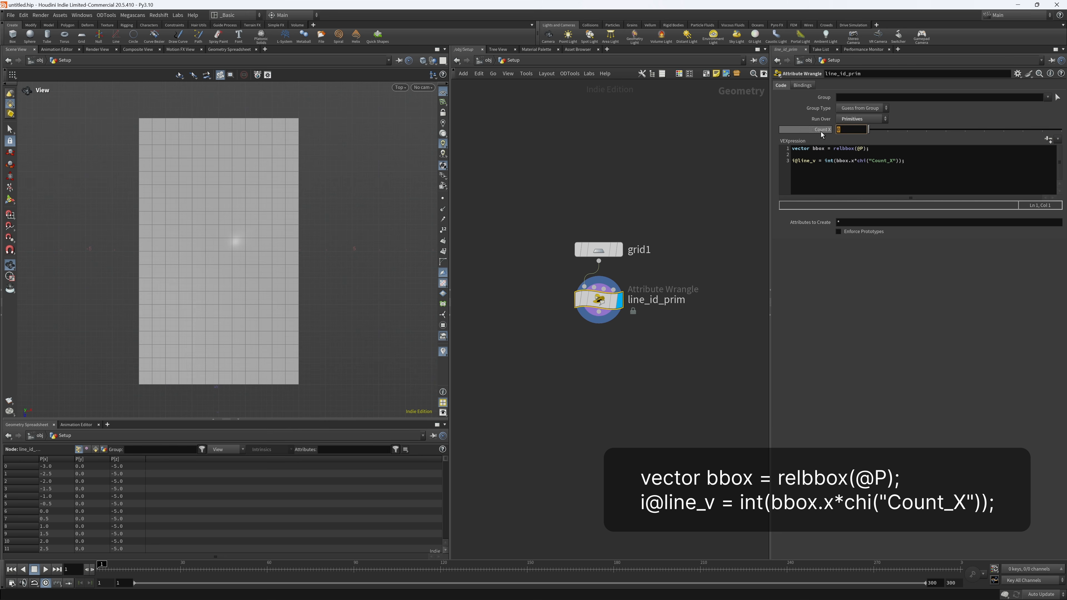
text(5)
key(Return)
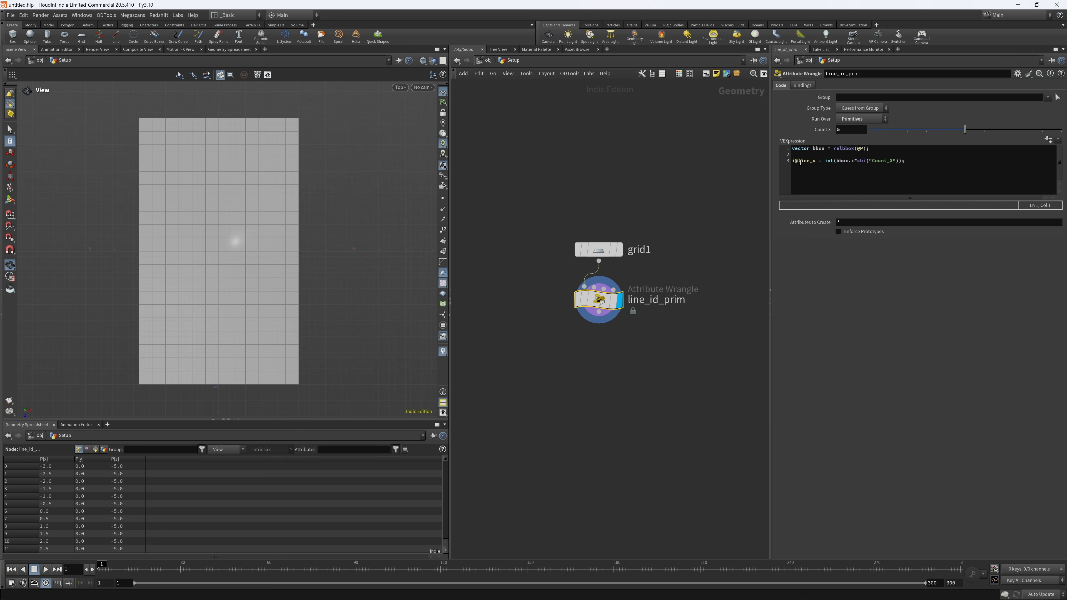
- Open the information of line_id_prim and visualize its line_v primitive attribute in the viewport
click(563, 300)
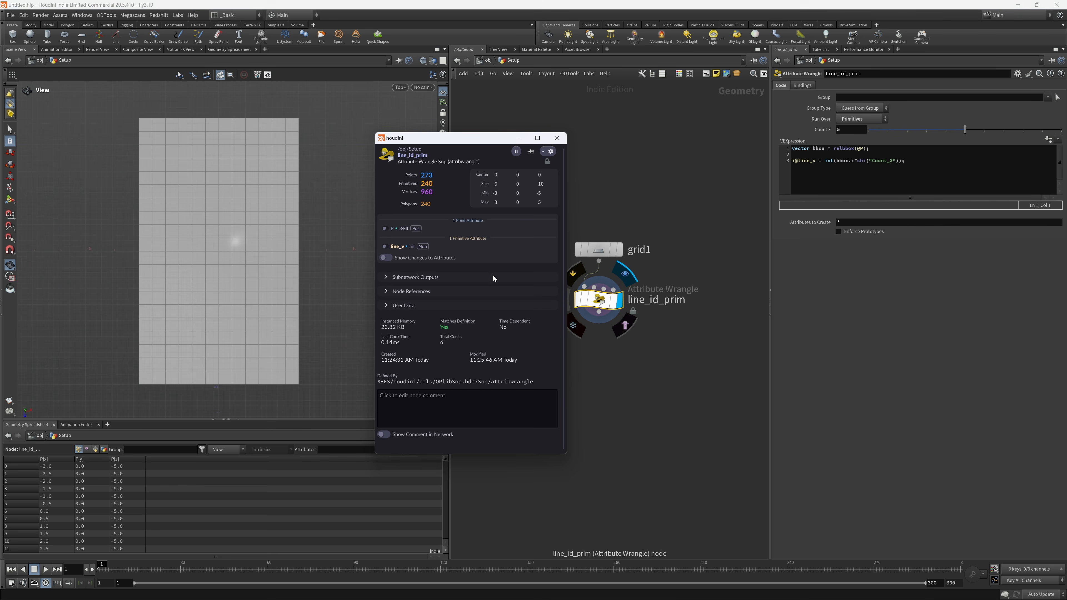
click(385, 246)
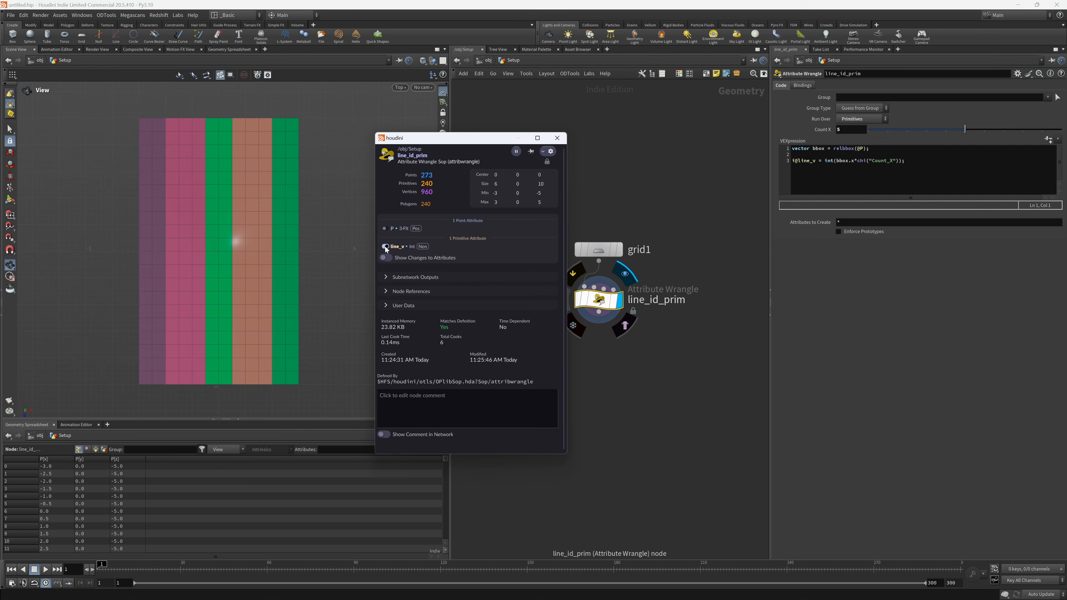
- Change the line_v visualizer's type to Marker so the attribute values are drawn as text on the primitives
click(578, 312)
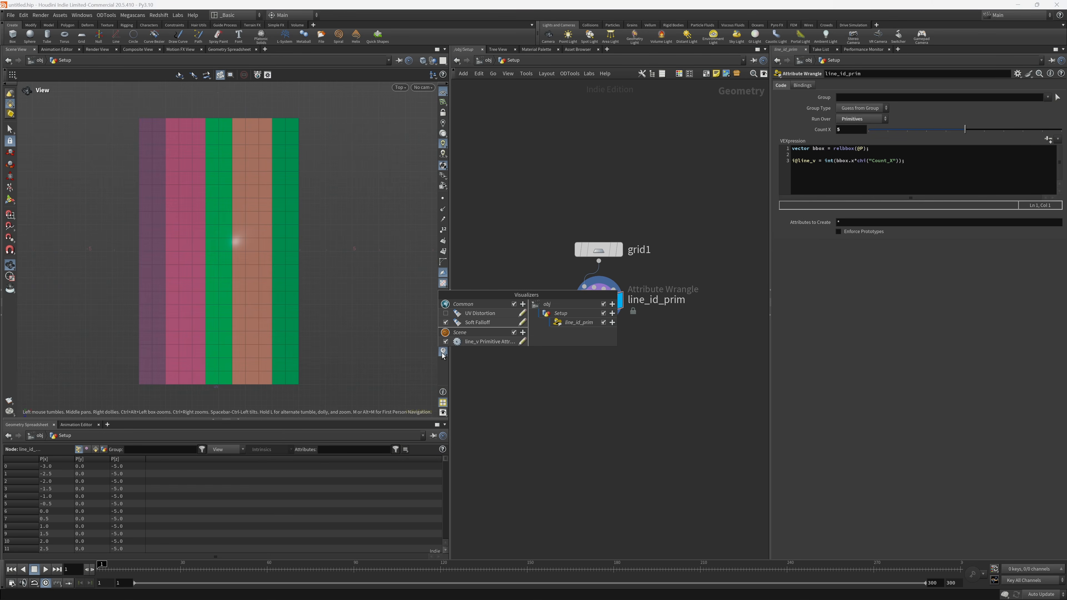
click(527, 344)
click(500, 279)
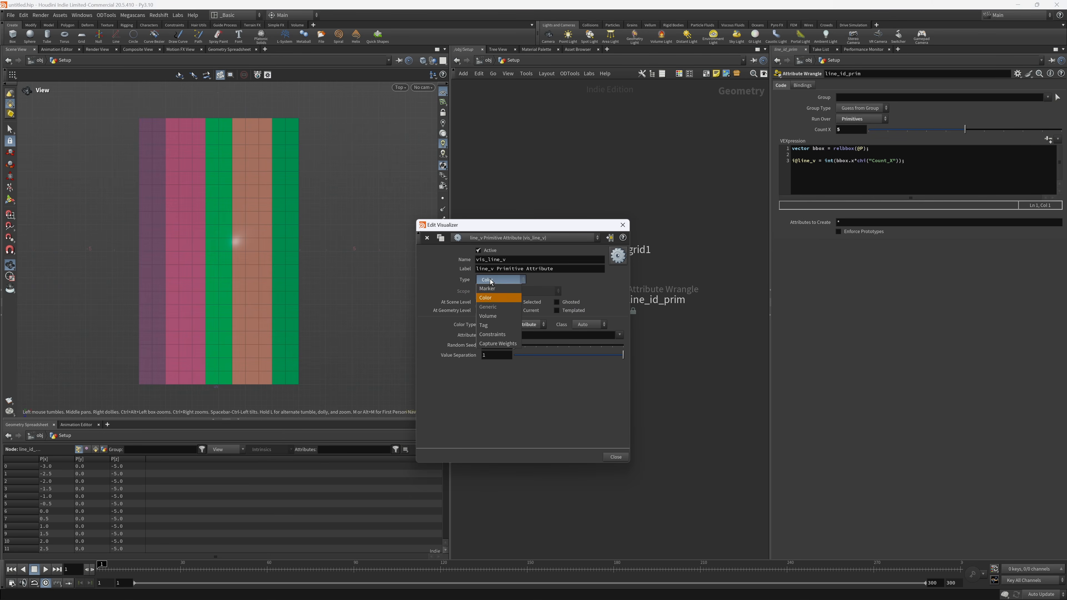
click(485, 289)
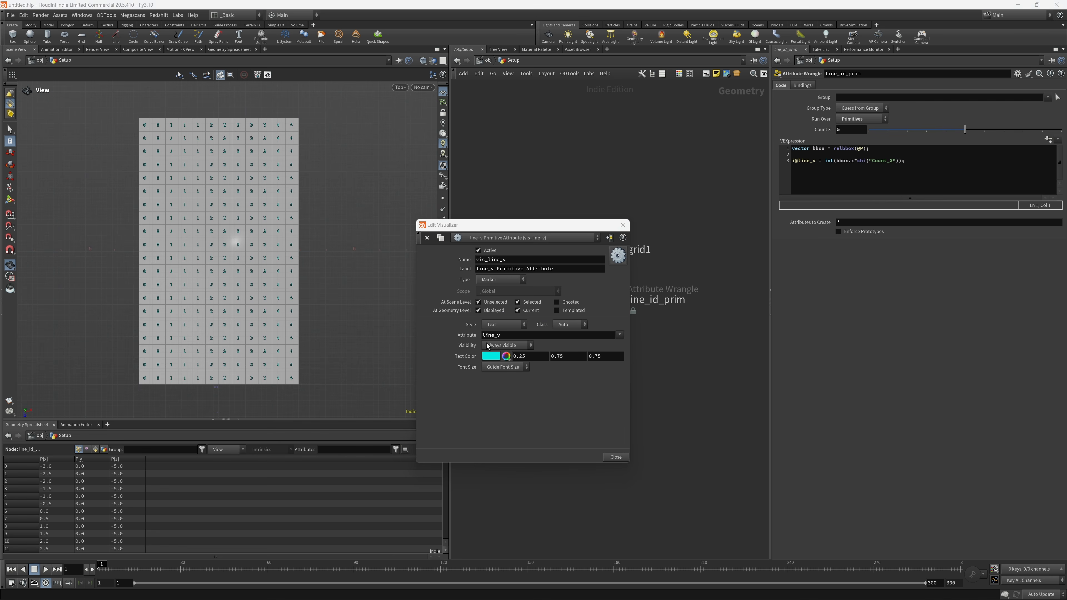
click(622, 224)
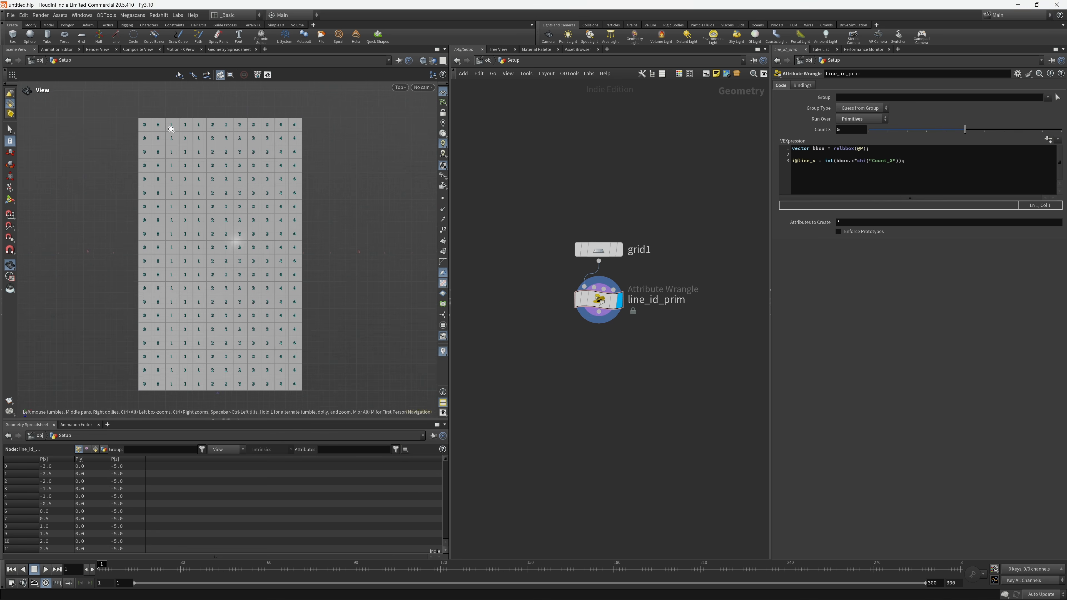
- Copy grid1's Columns parameter and paste it as a relative reference into line_id_prim's Count X
scroll(303, 113, up, 5)
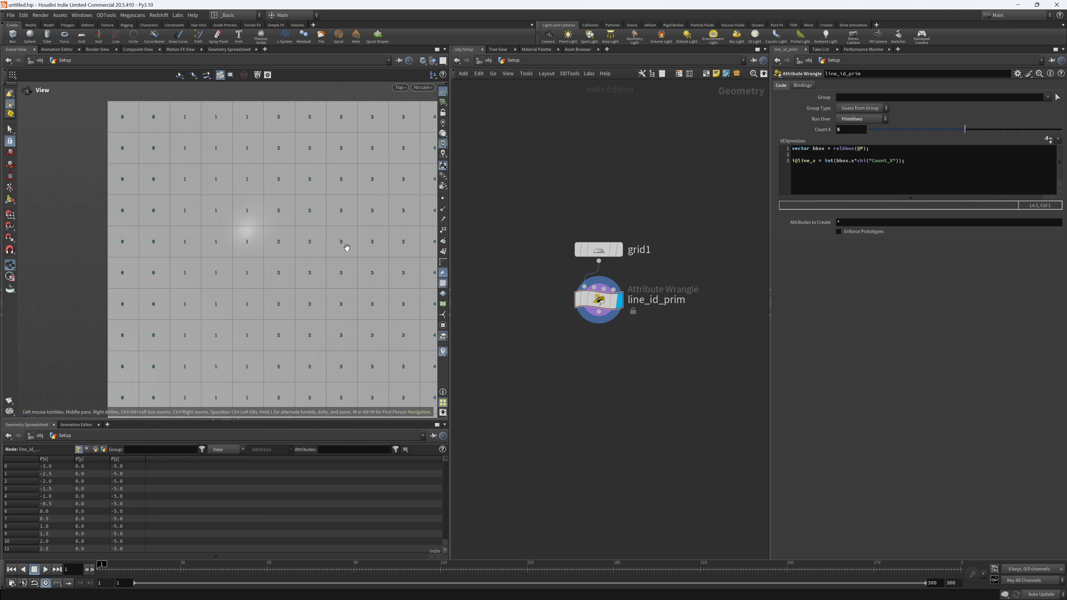
scroll(345, 245, down, 5)
middle_drag(334, 223, 303, 196)
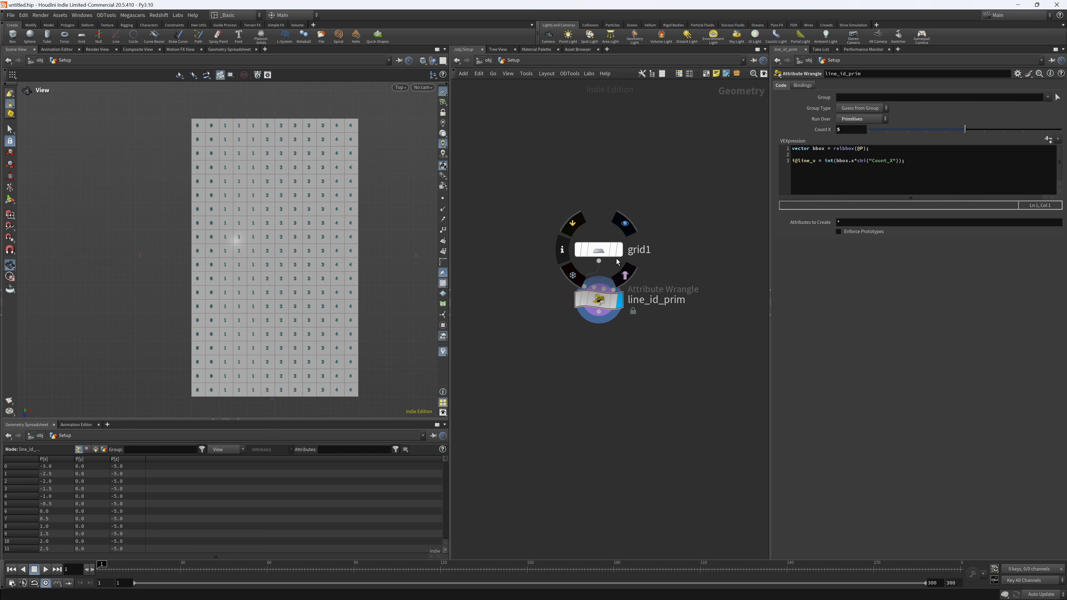
click(598, 249)
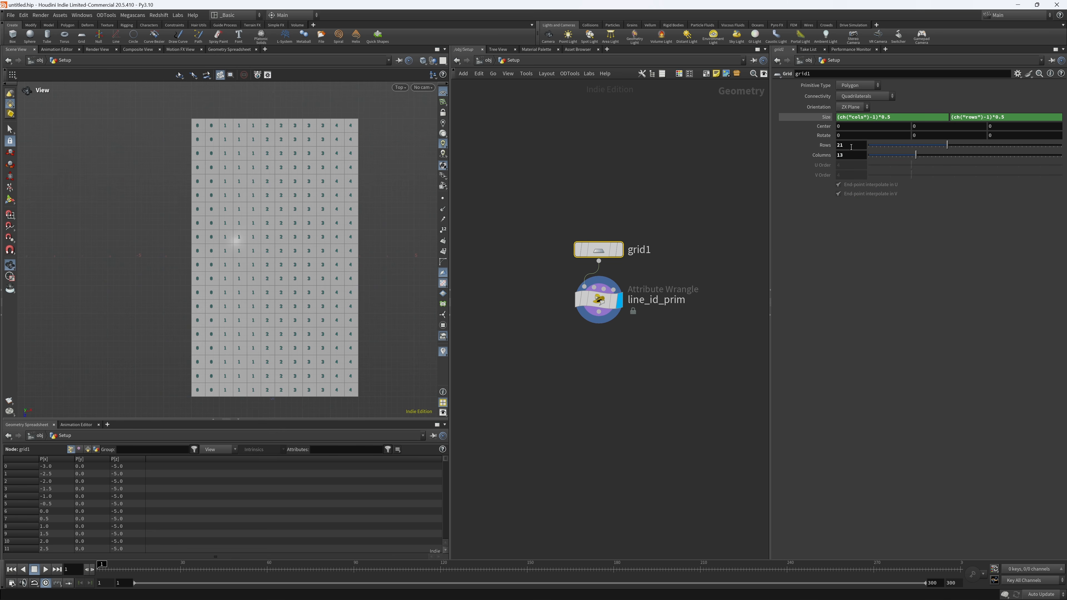
right_click(848, 156)
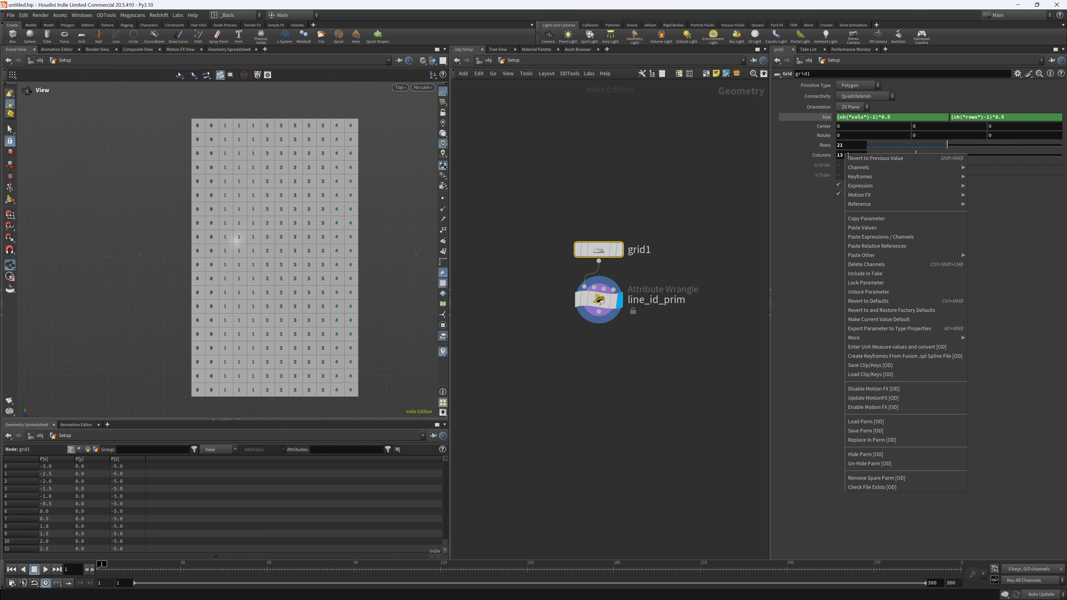
click(872, 216)
click(599, 302)
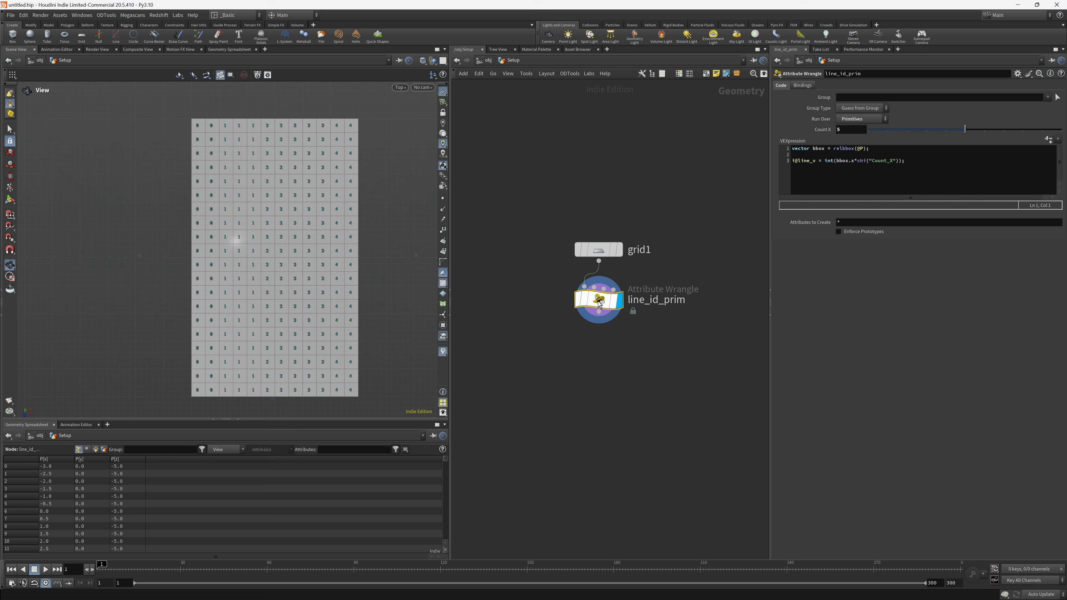
right_click(848, 130)
click(883, 223)
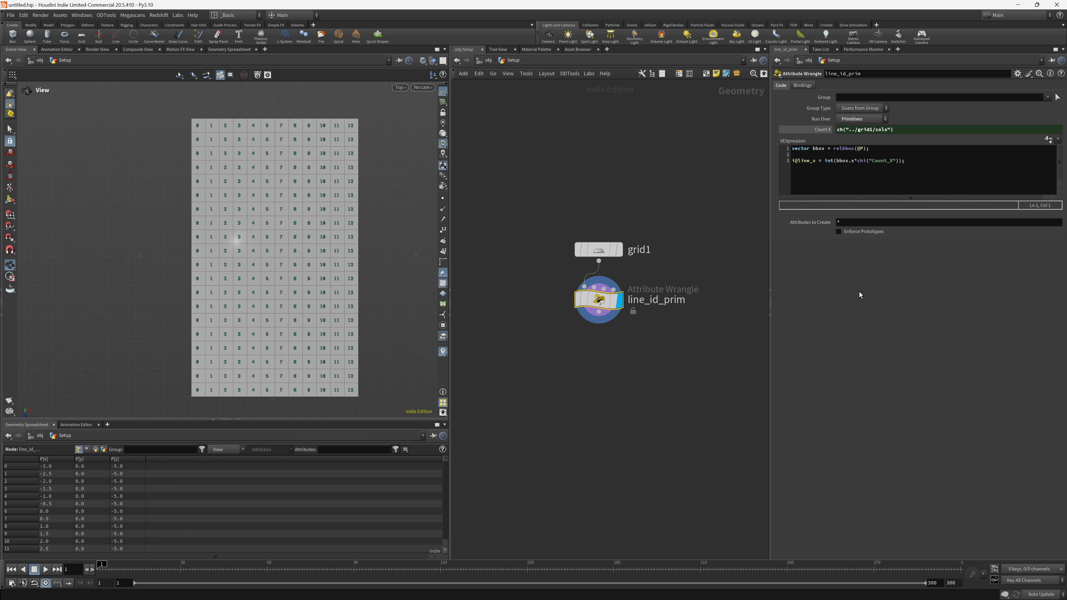
- Subtract 1 in the Count X expression so it reads ch("../grid1/cols")-1
scroll(288, 100, up, 5)
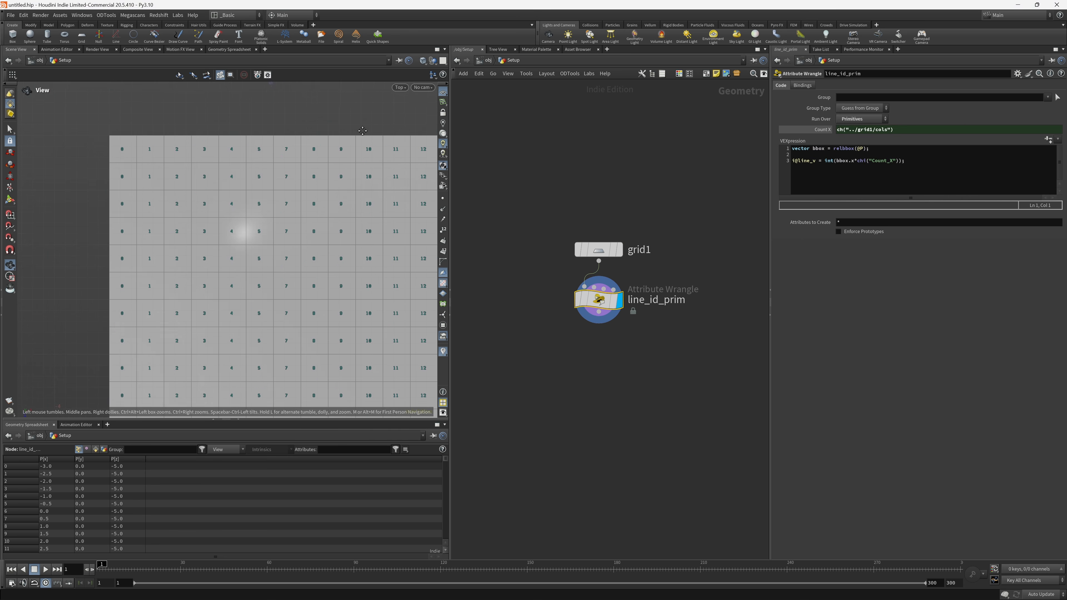
middle_drag(362, 130, 317, 133)
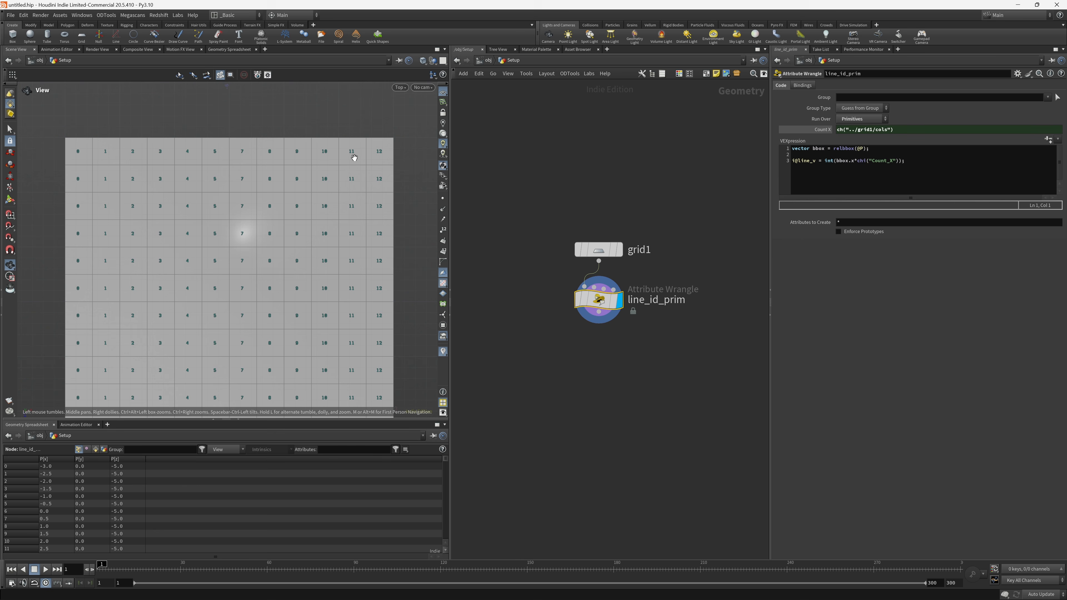
click(895, 129)
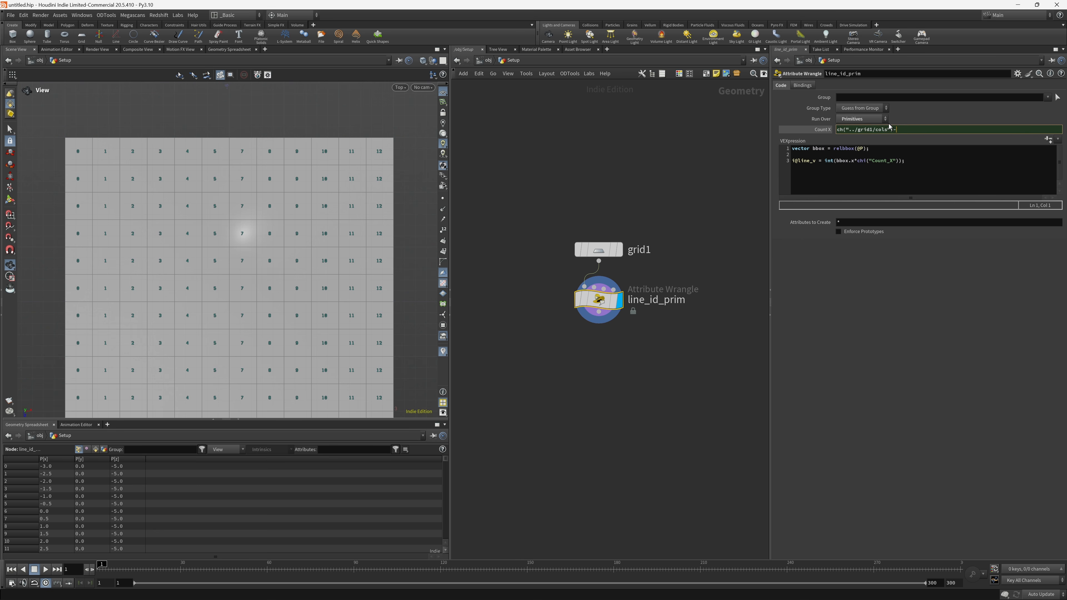
text(-1)
key(Return)
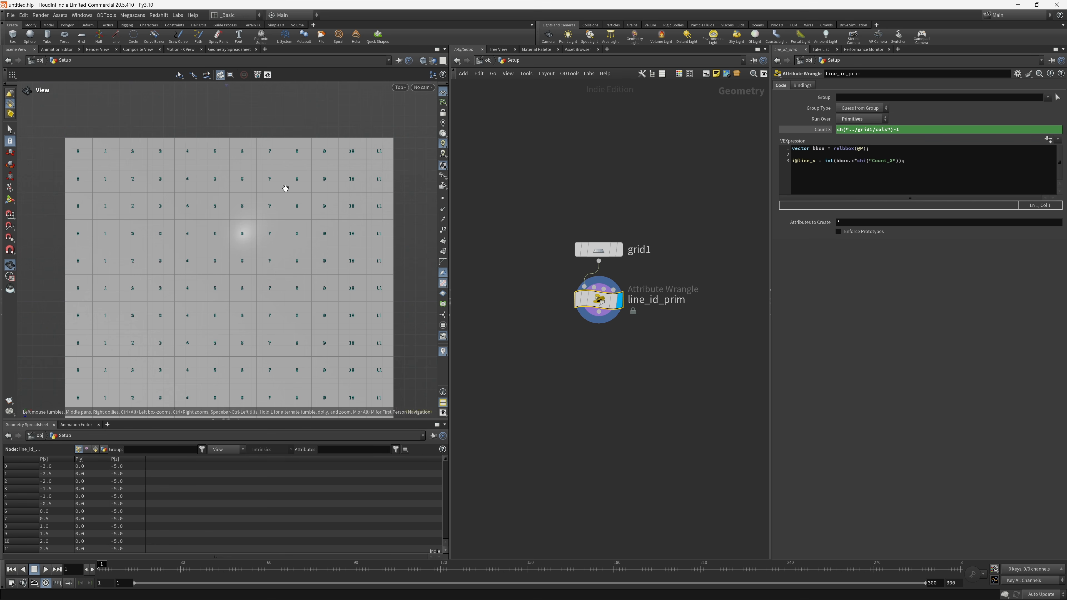
- Duplicate the line_v code line and edit the copy to i@line_h = int(bbox.z*chi("Count_Z"));
right_drag(286, 188, 243, 234)
middle_drag(293, 243, 264, 175)
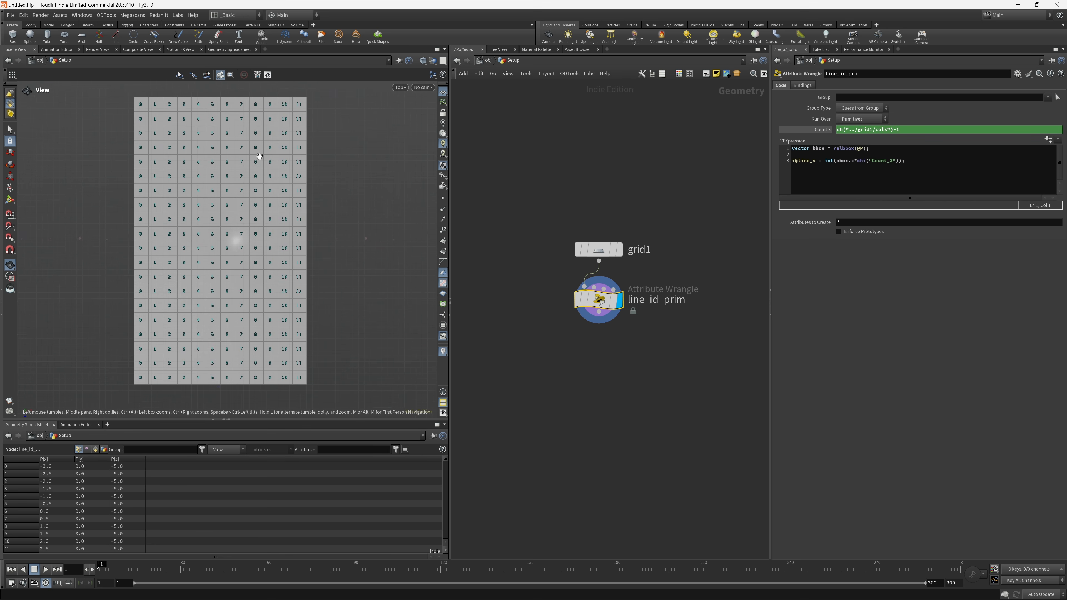
right_drag(259, 156, 254, 160)
middle_drag(254, 160, 255, 168)
drag(917, 162, 787, 160)
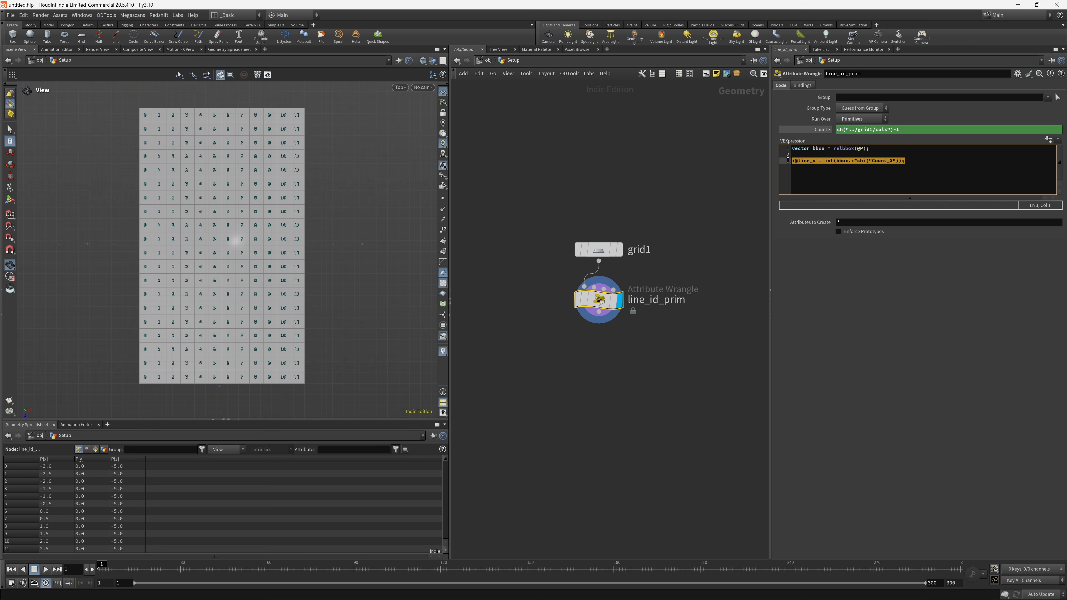
key(ctrl+c)
key(End)
key(Return)
key(ctrl+v)
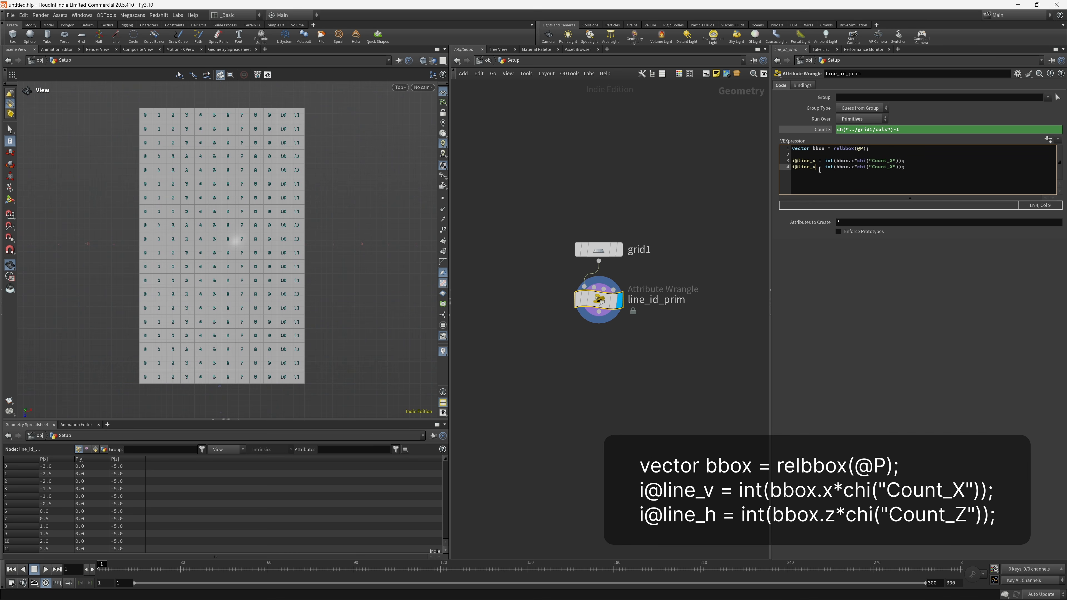
key(BackSpace)
text(h)
key(BackSpace)
text(z)
- Generate the Count Z parameter and link it to grid1's Rows with the expression ch("../grid1/rows")-1
click(1048, 140)
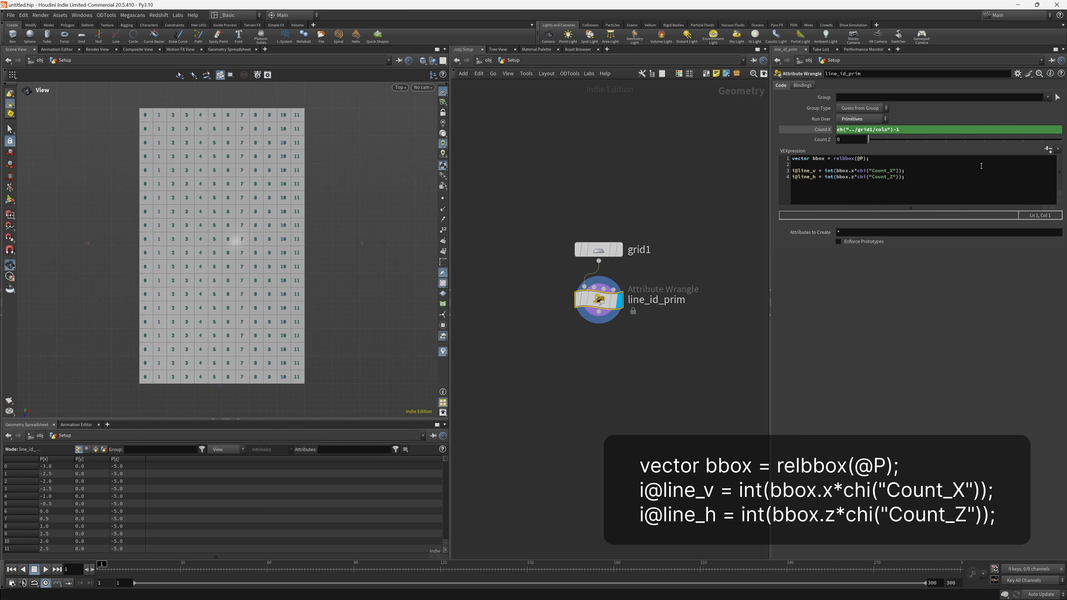
click(598, 250)
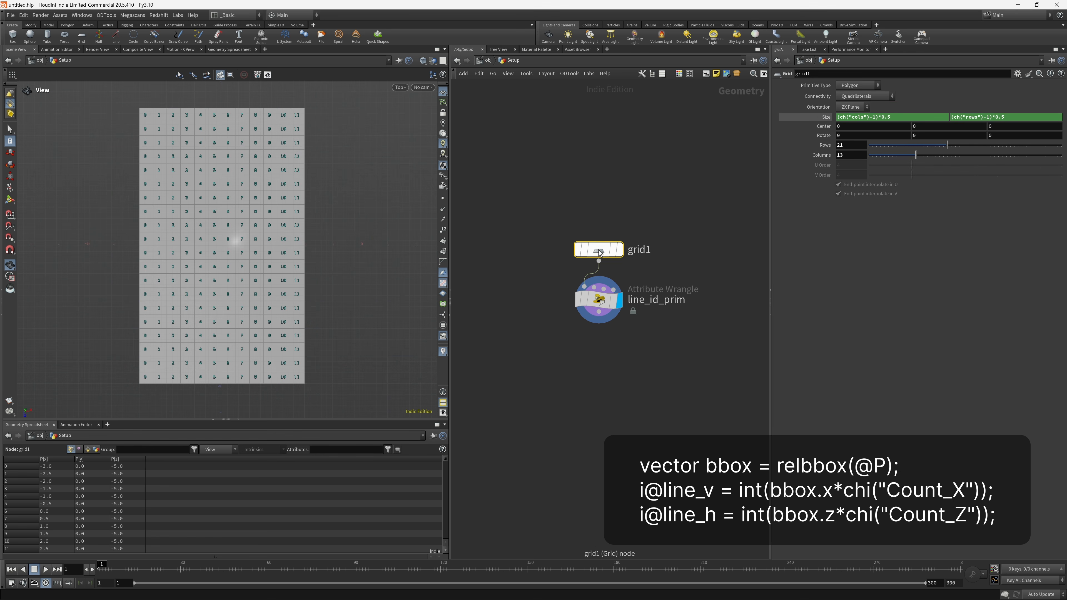
right_click(848, 148)
click(864, 209)
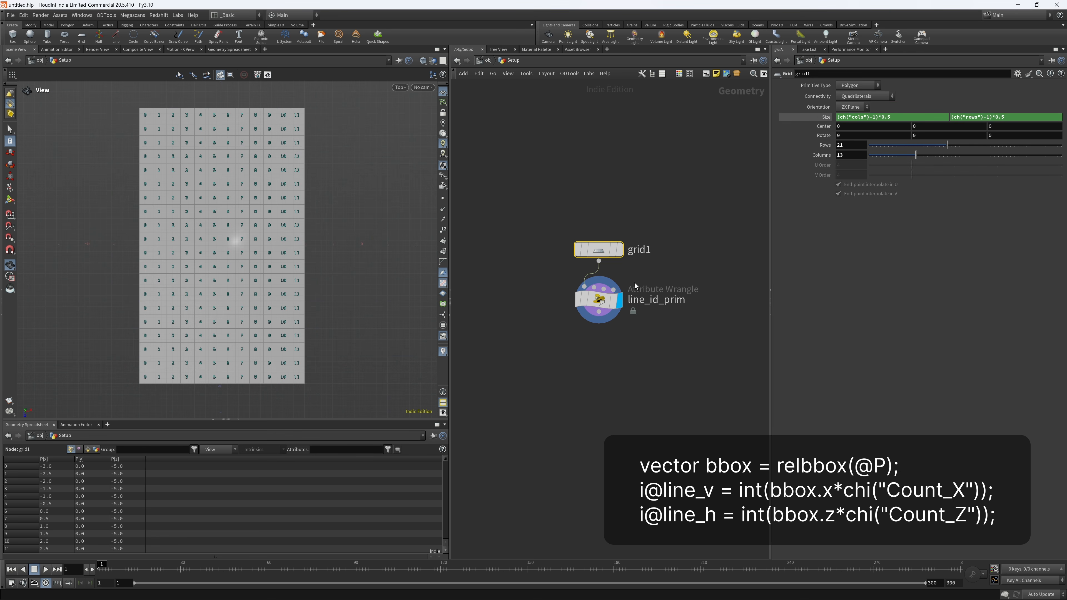
click(599, 310)
right_click(844, 140)
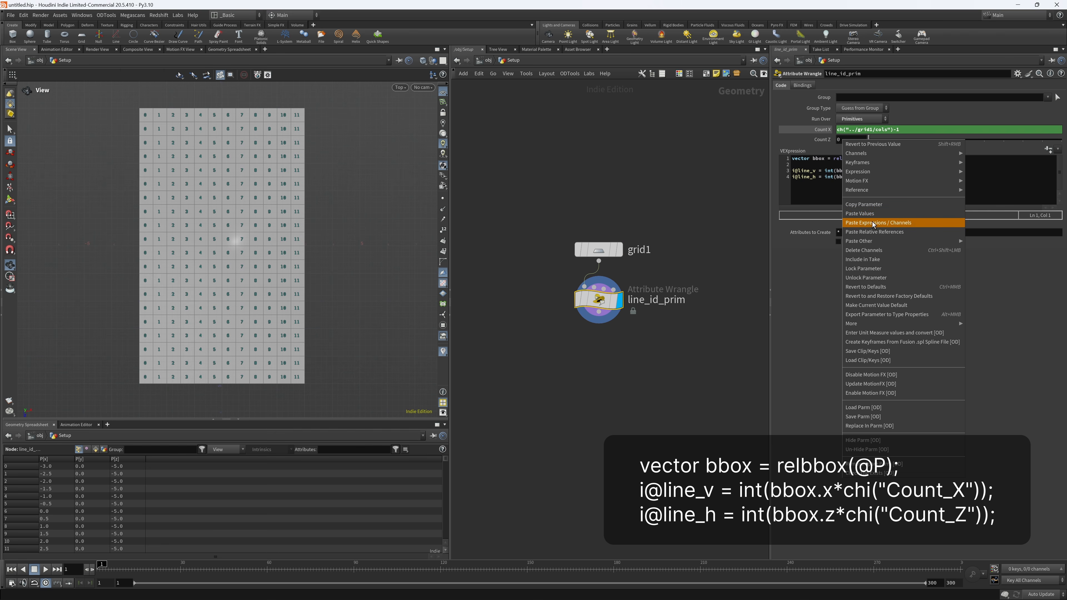
click(871, 232)
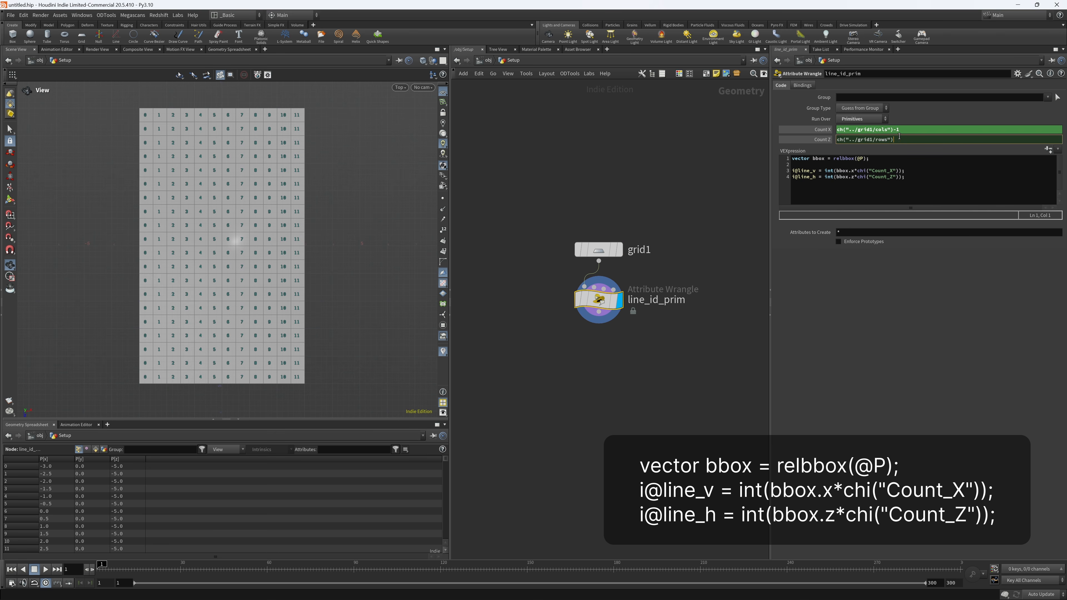
key(Return)
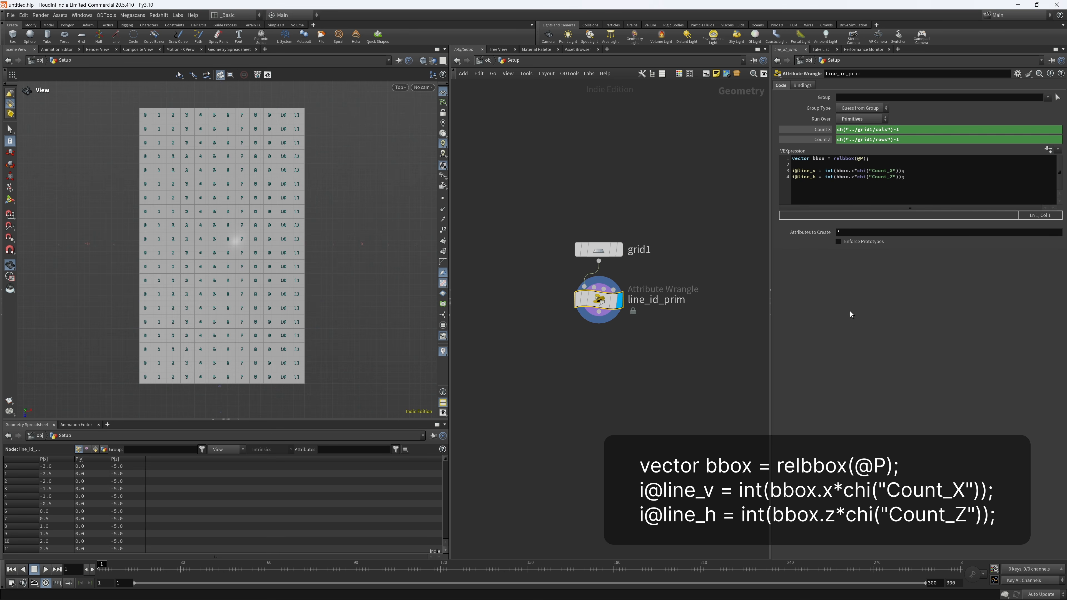
- Turn on viewport visualization of the line_h primitive attribute from line_id_prim's node information
click(562, 300)
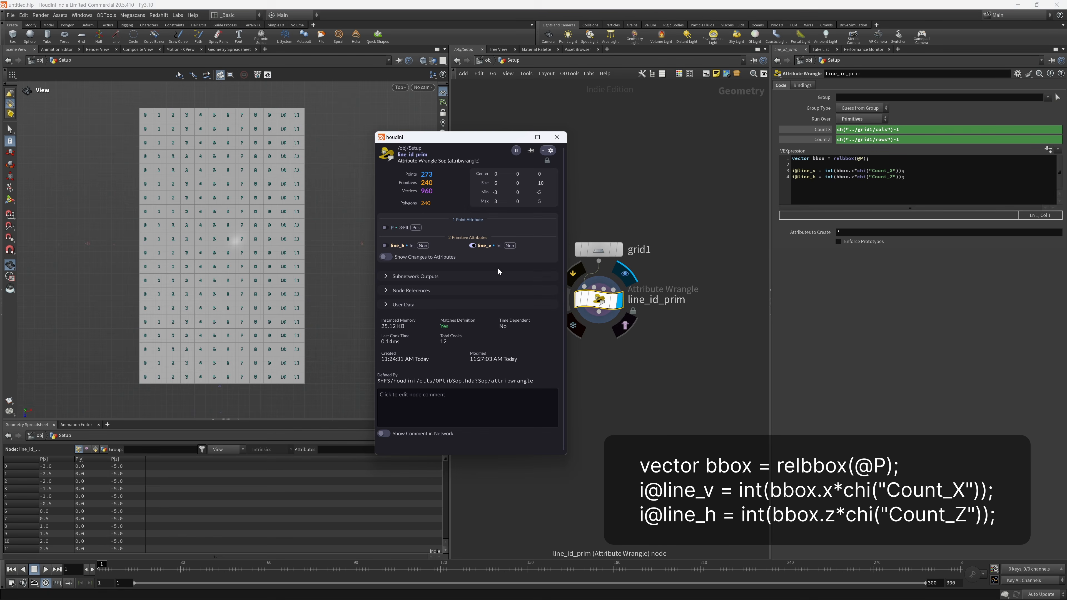
click(385, 246)
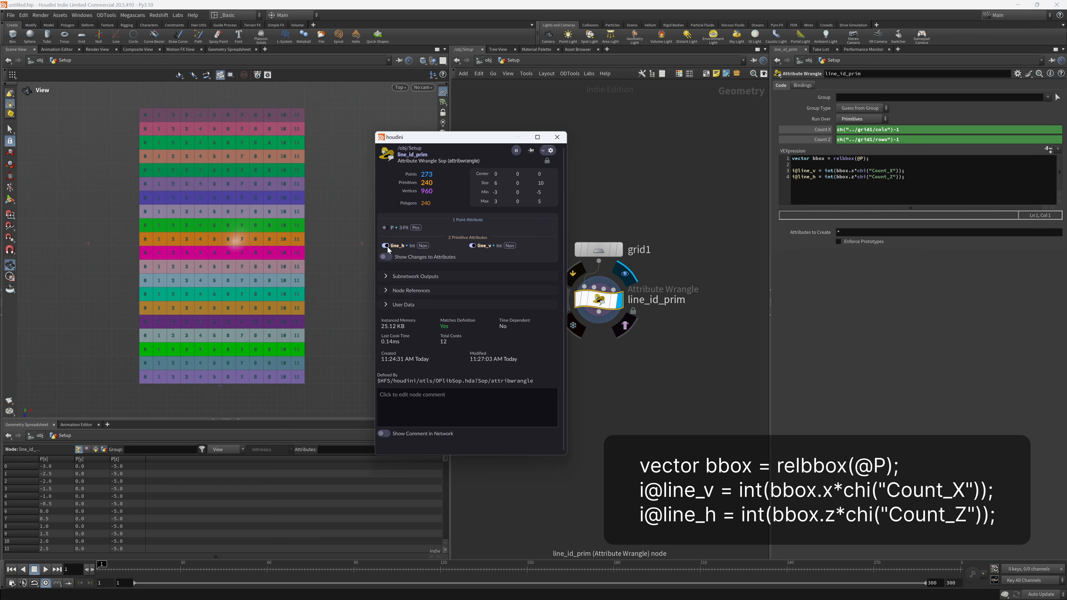
click(556, 137)
- Change the line_h visualizer's type to Marker and set its text color to orange (FF7F00)
click(443, 351)
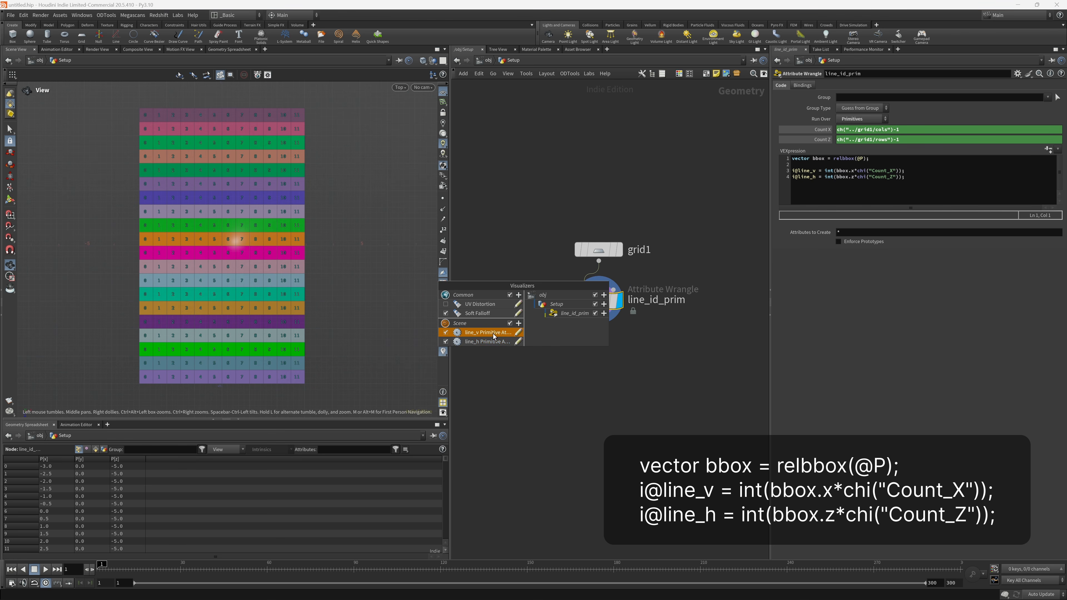
click(518, 341)
click(497, 279)
click(487, 290)
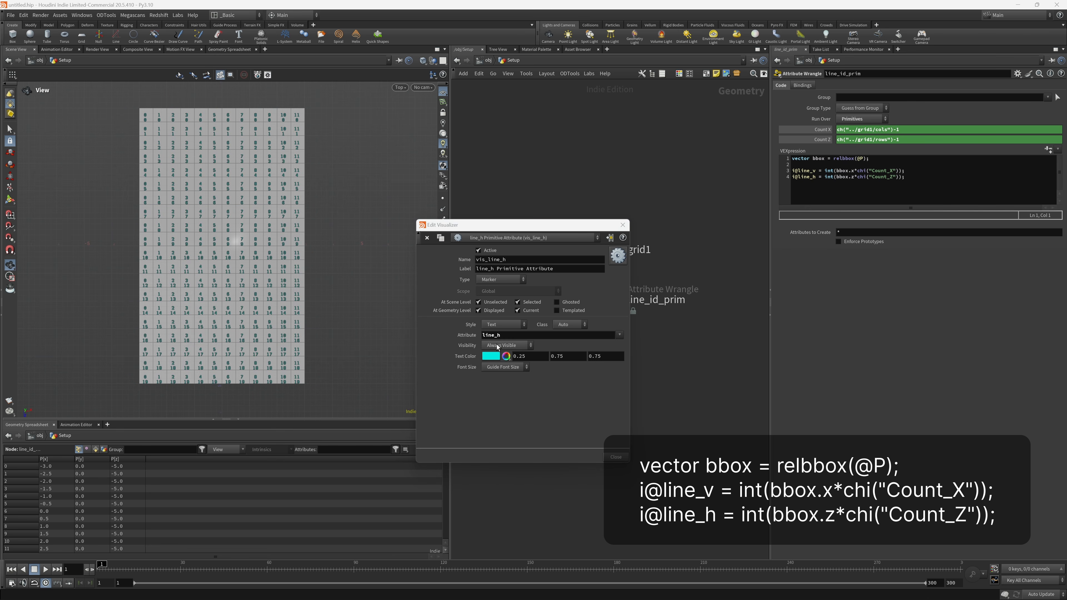
click(491, 356)
click(478, 298)
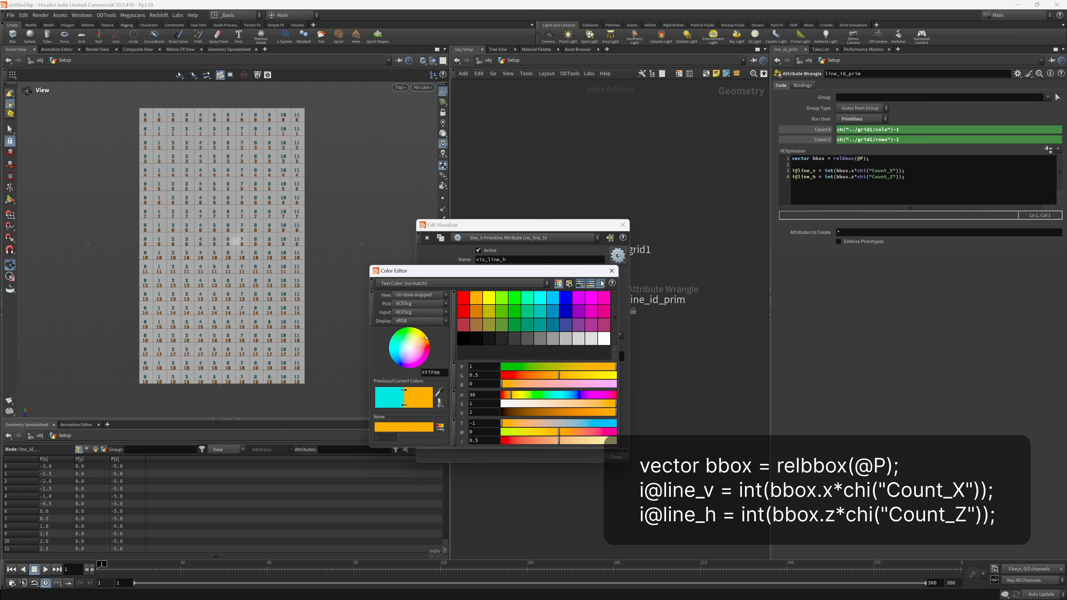
click(611, 271)
click(622, 225)
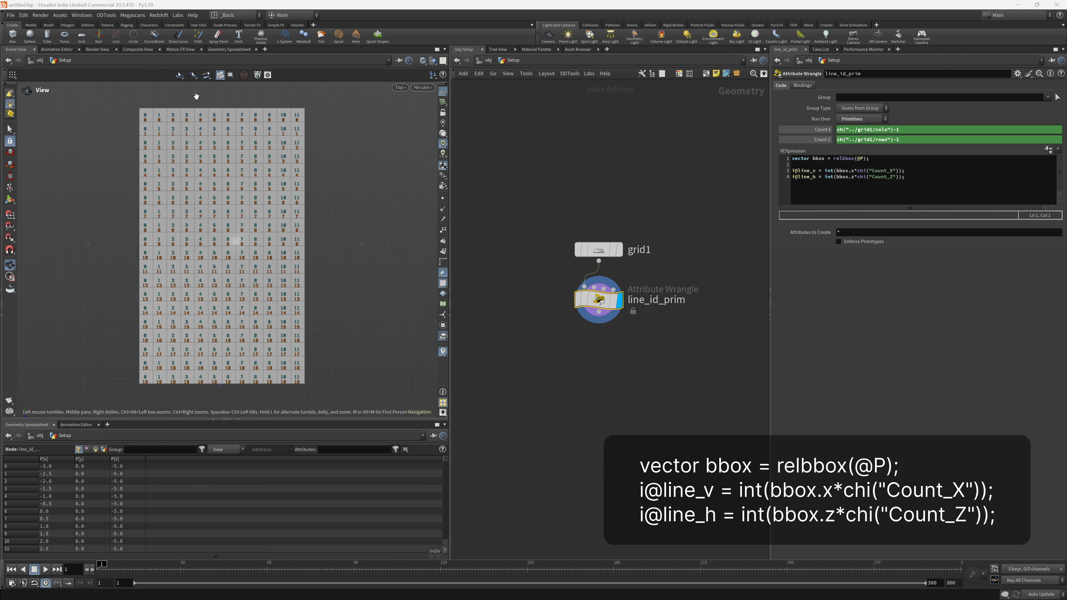
- Check the line IDs across the grid and set grid1 to 20 rows and 18 columns
scroll(196, 96, up, 6)
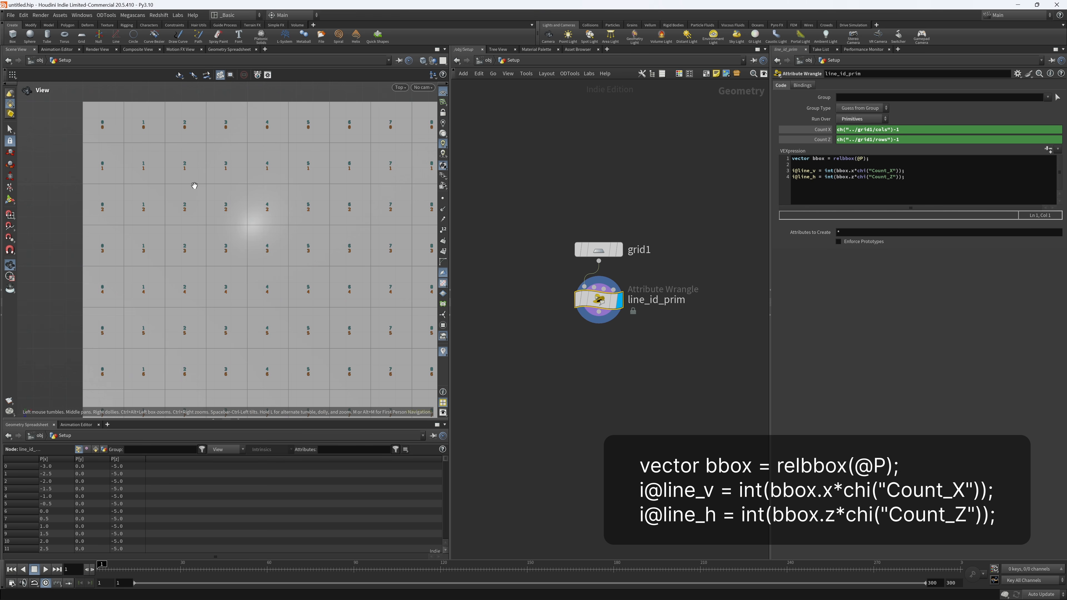
right_drag(183, 230, 76, 273)
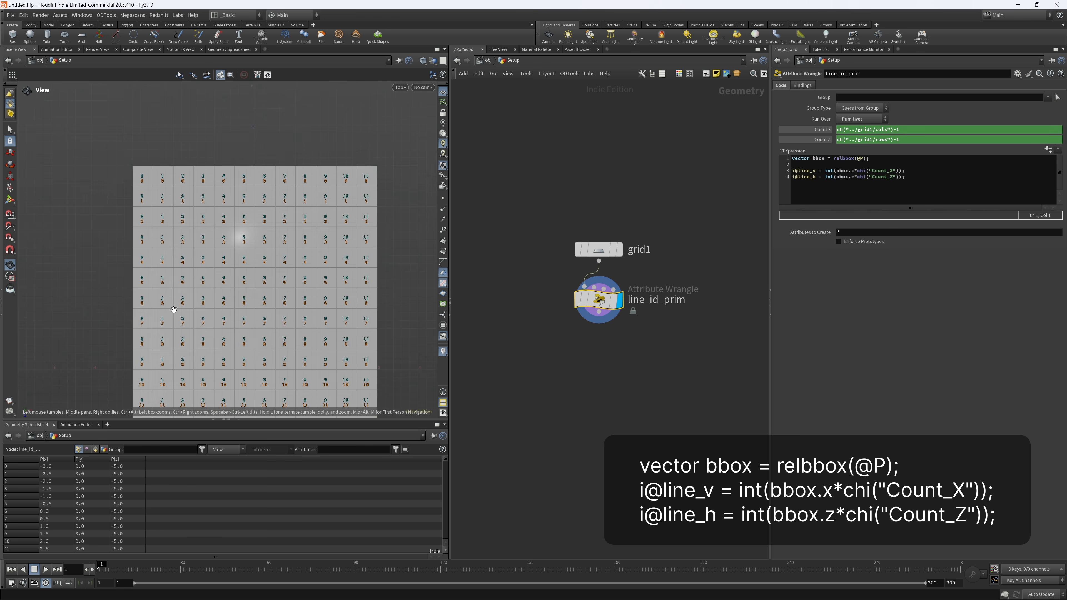
middle_drag(174, 310, 186, 133)
middle_drag(178, 334, 176, 271)
right_drag(152, 318, 150, 246)
middle_drag(185, 144, 183, 199)
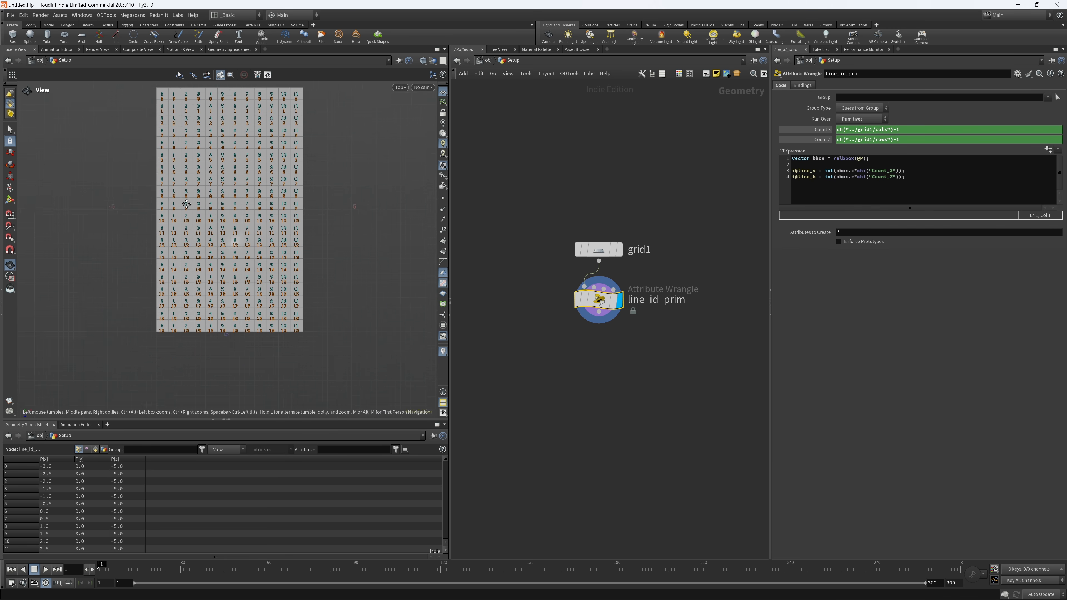
click(574, 256)
mouse_move(943, 143)
mouse_down()
mouse_move(911, 145)
mouse_move(950, 155)
mouse_move(935, 155)
mouse_up()
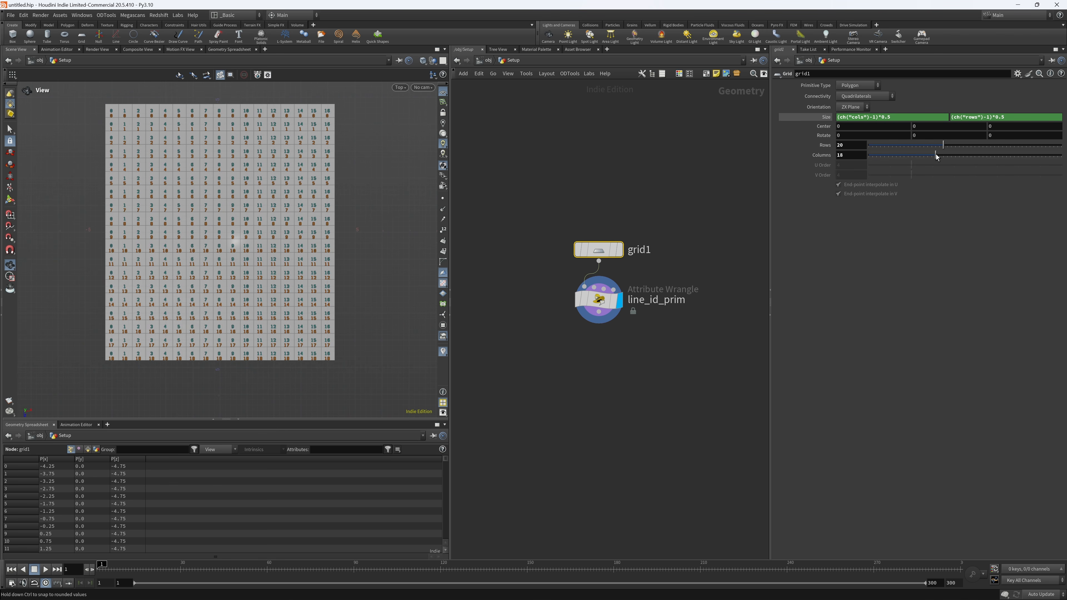
- Add an Attribute Noise node below line_id_prim, display it, and restrict its Cd noise to the X component
click(612, 371)
key(Tab)
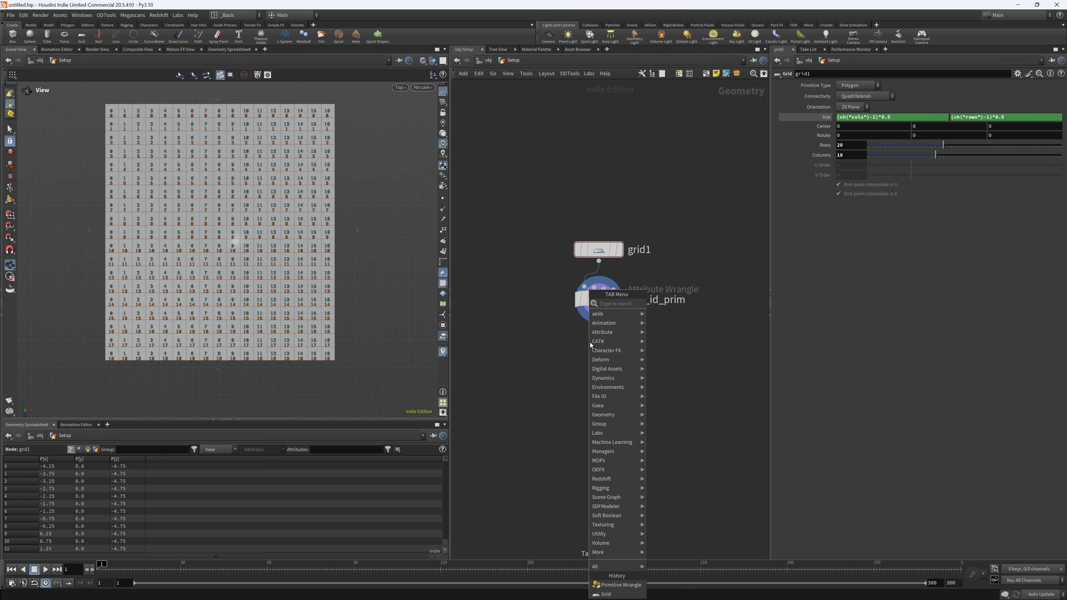
text(atnoi)
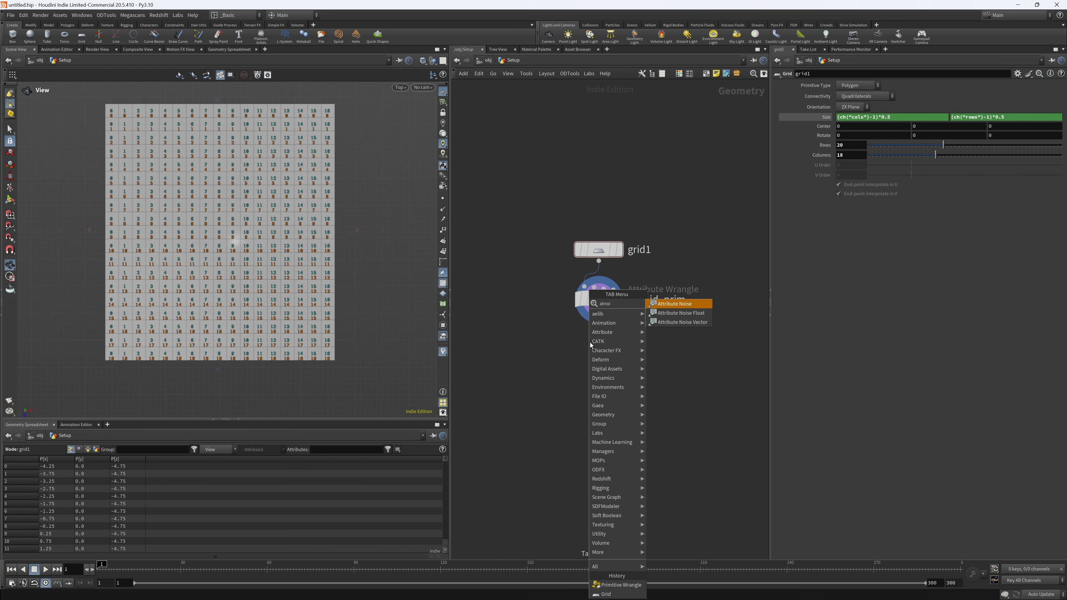
key(Return)
click(600, 363)
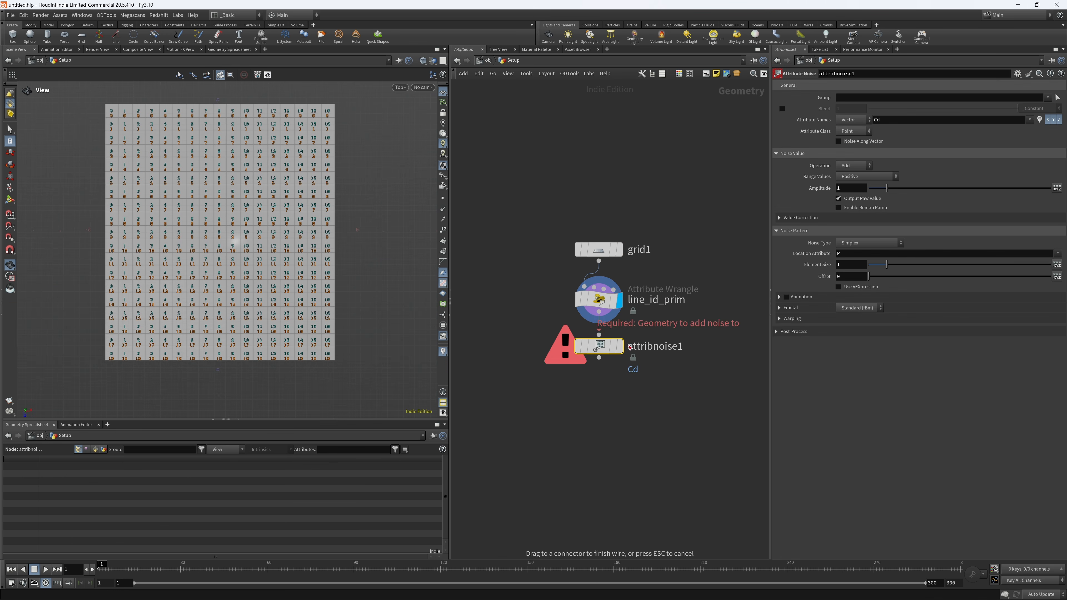
click(1053, 120)
click(1059, 120)
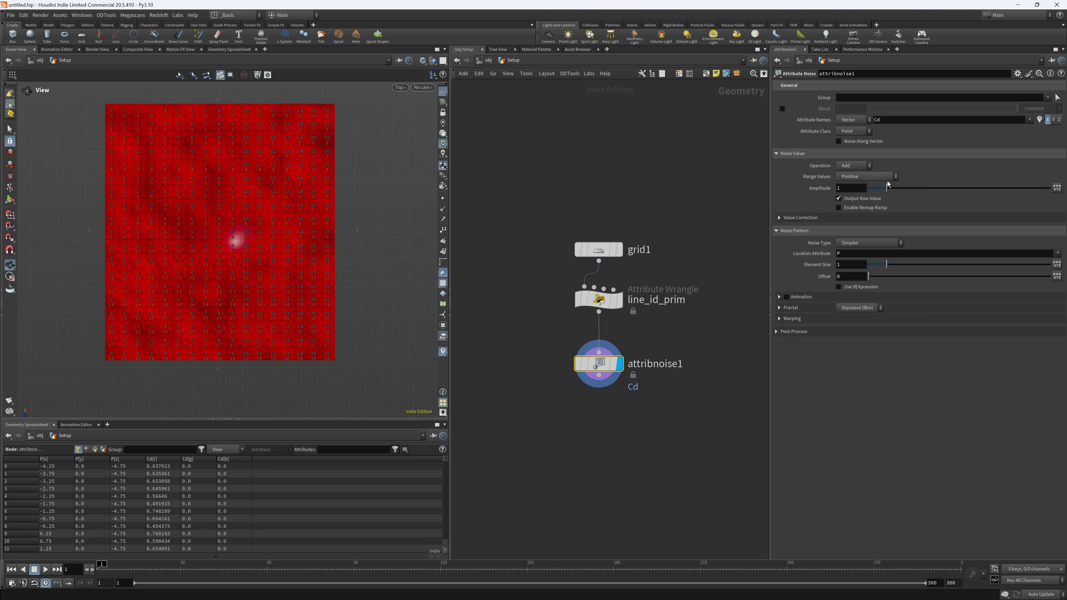
- Enable attribnoise1's remap ramp with Monotone Cubic interpolation, placing its points at positions of about 0.605 and 0.871
click(845, 209)
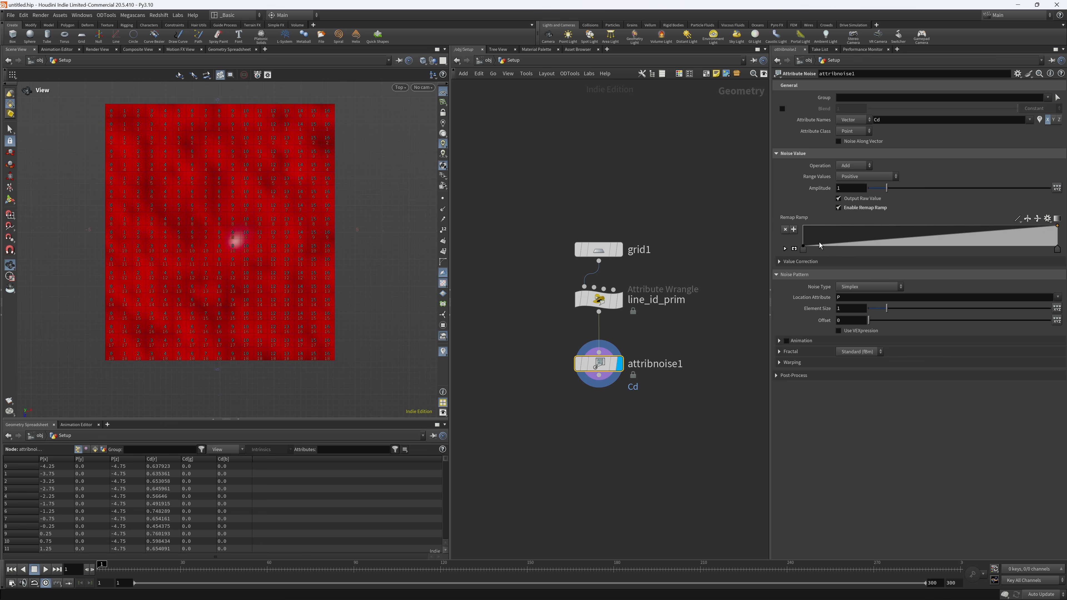
click(785, 248)
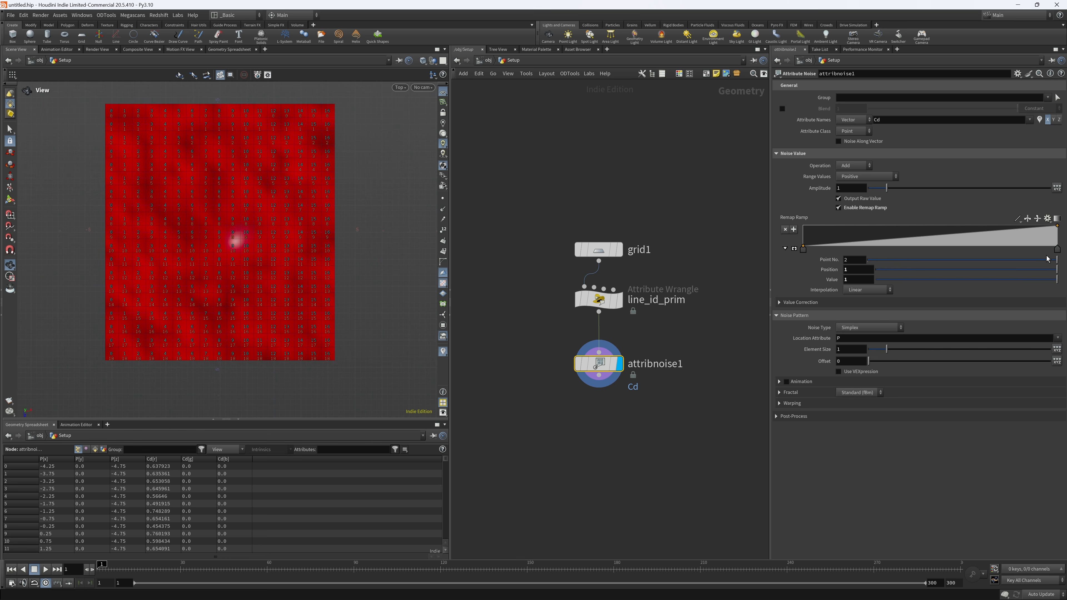
click(849, 293)
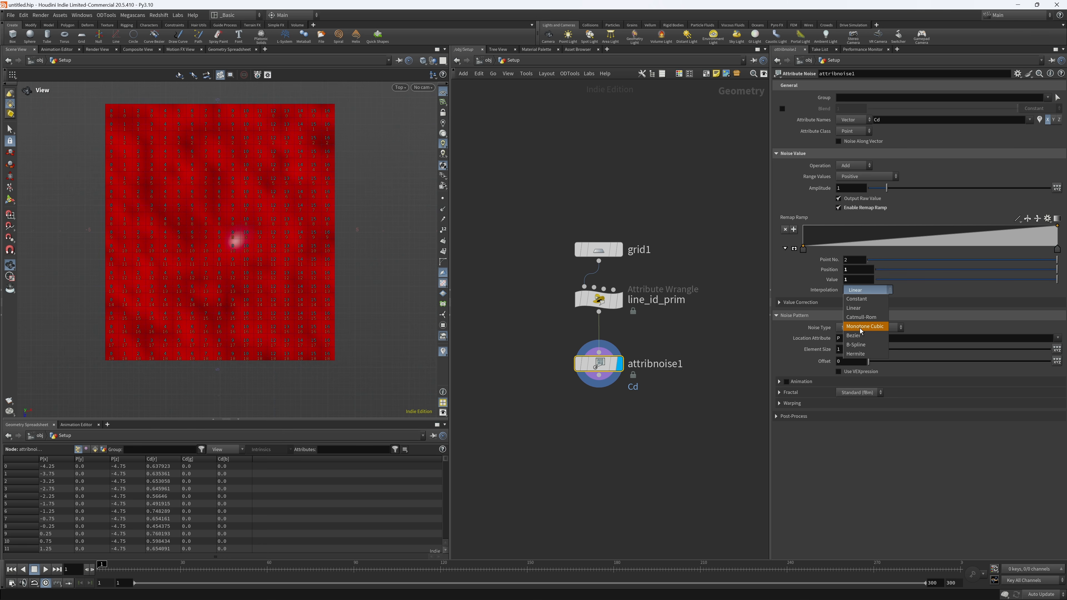
click(862, 329)
drag(804, 250, 957, 249)
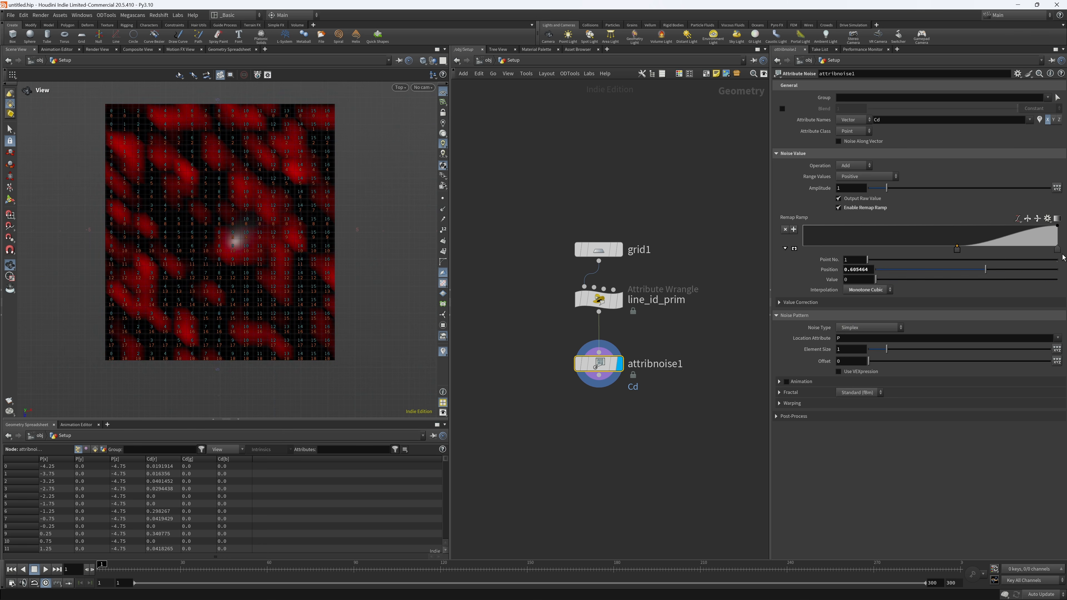
drag(1057, 250, 1025, 250)
- Turn off the line ID visualizers in the viewport and set attribnoise1's attribute class to Primitive
click(446, 351)
scroll(216, 161, up, 2)
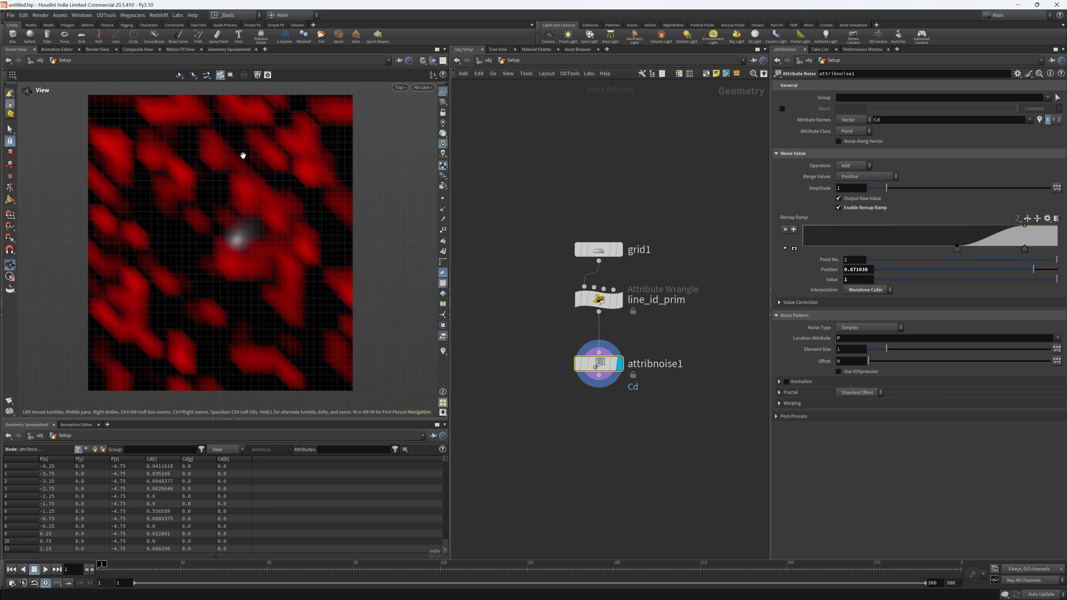
scroll(243, 183, down, 2)
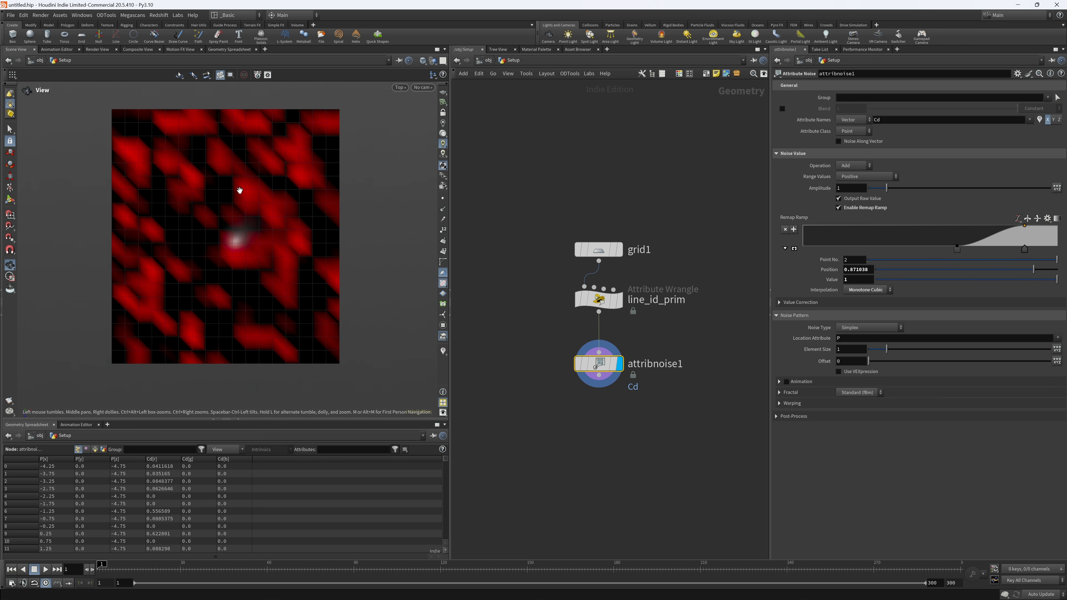
click(859, 131)
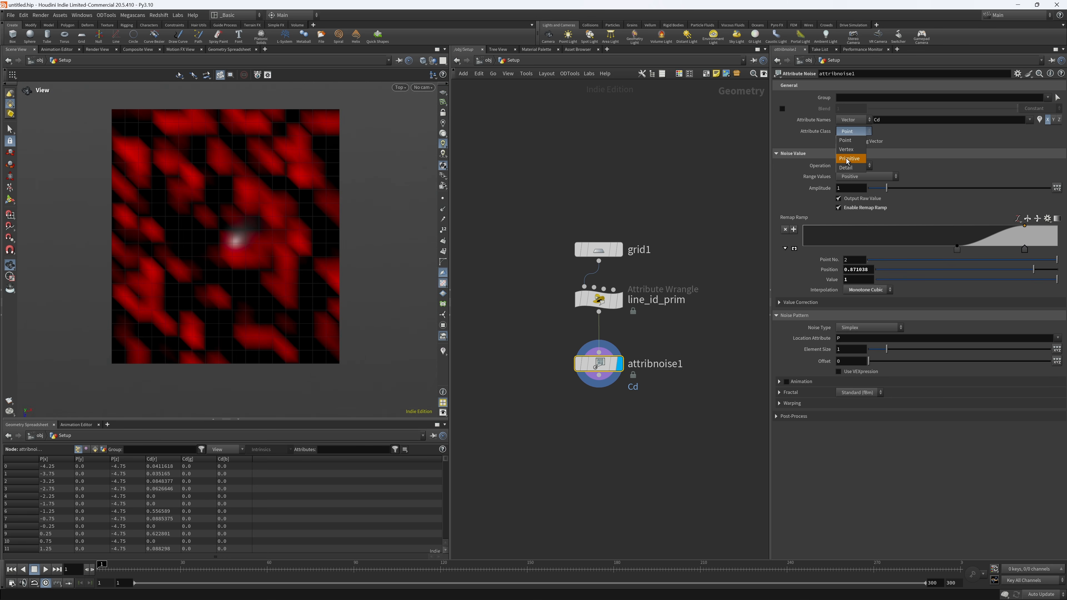
click(857, 159)
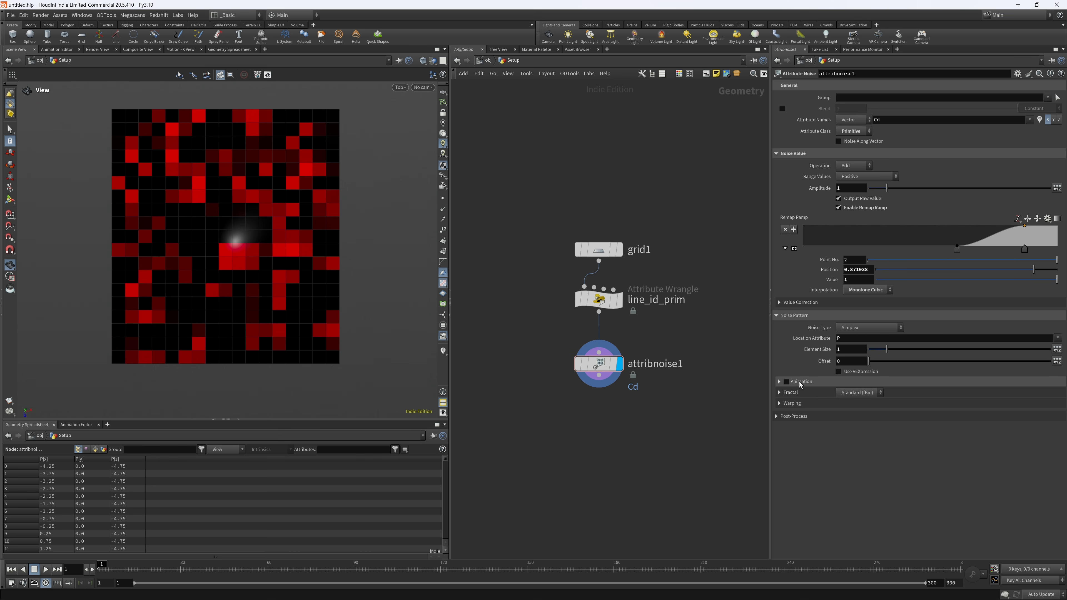
- Reveal attribnoise1's per-axis element scale, set its X scale to 0.001 and the element size to about 5.37
click(1057, 350)
click(938, 360)
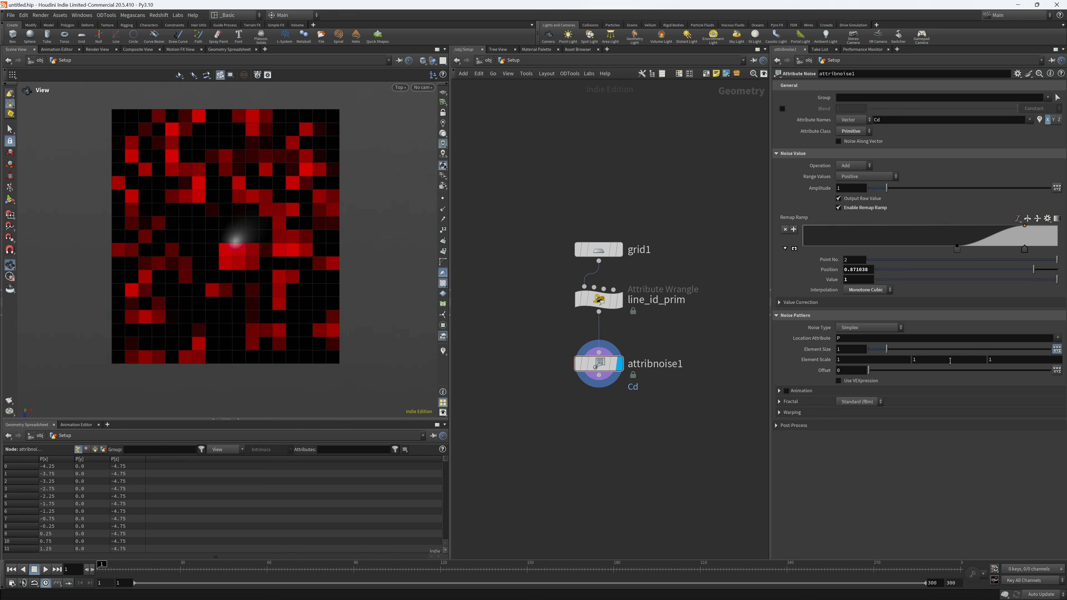
drag(854, 363, 798, 355)
text(0.01)
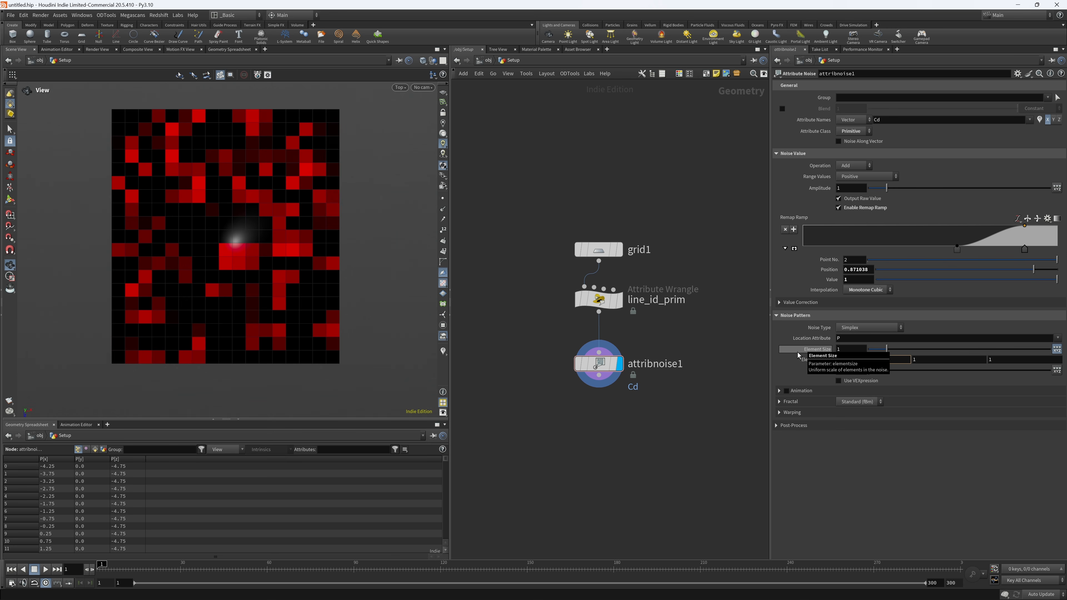
key(Return)
drag(886, 349, 968, 348)
click(845, 360)
text(0.001)
key(Return)
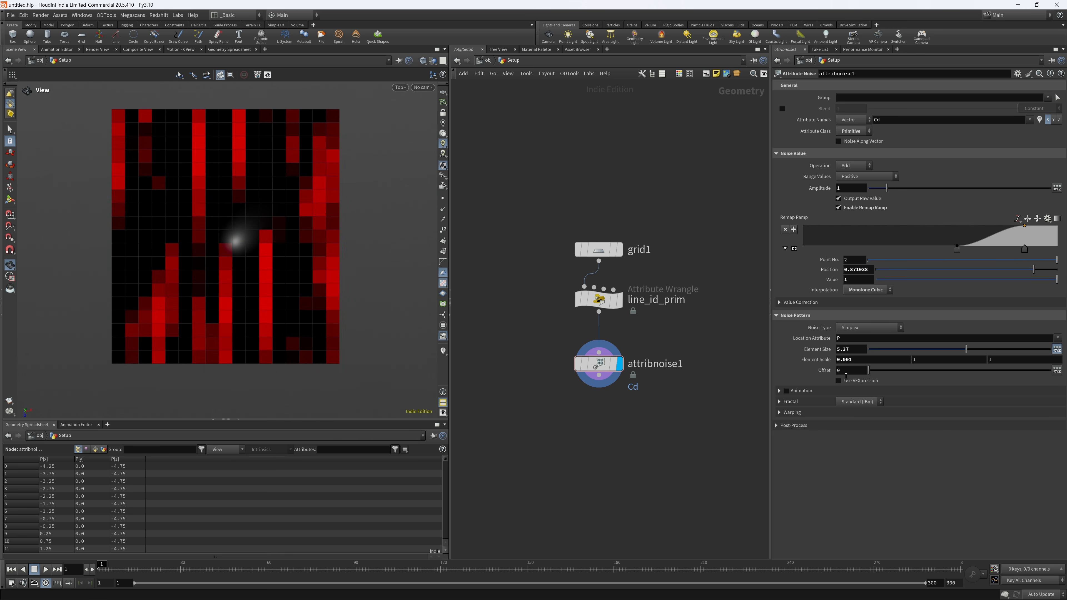
- Enable animation on attribnoise1 with a pulse duration of 3
click(786, 391)
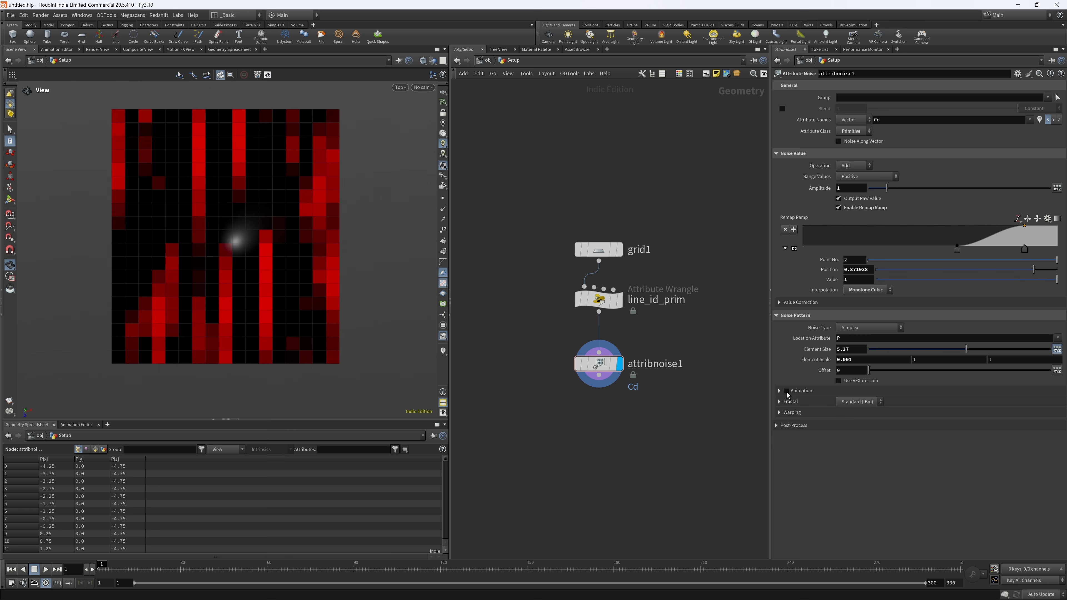
click(803, 392)
click(857, 402)
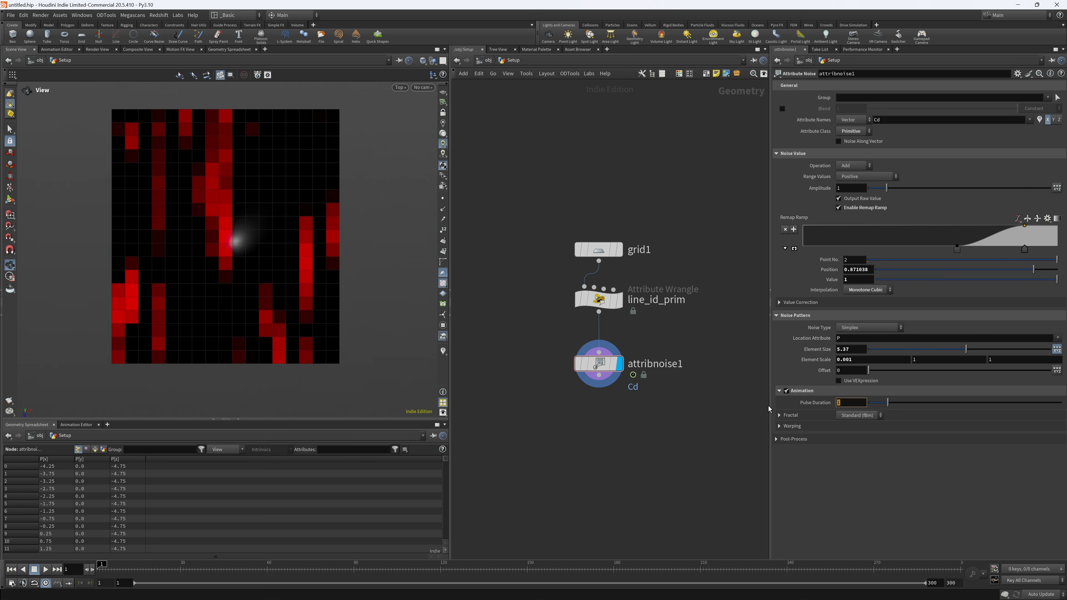
text(3)
key(Return)
- Set attribnoise1's fractal roughness to 0.01 after trying 0.1
click(790, 415)
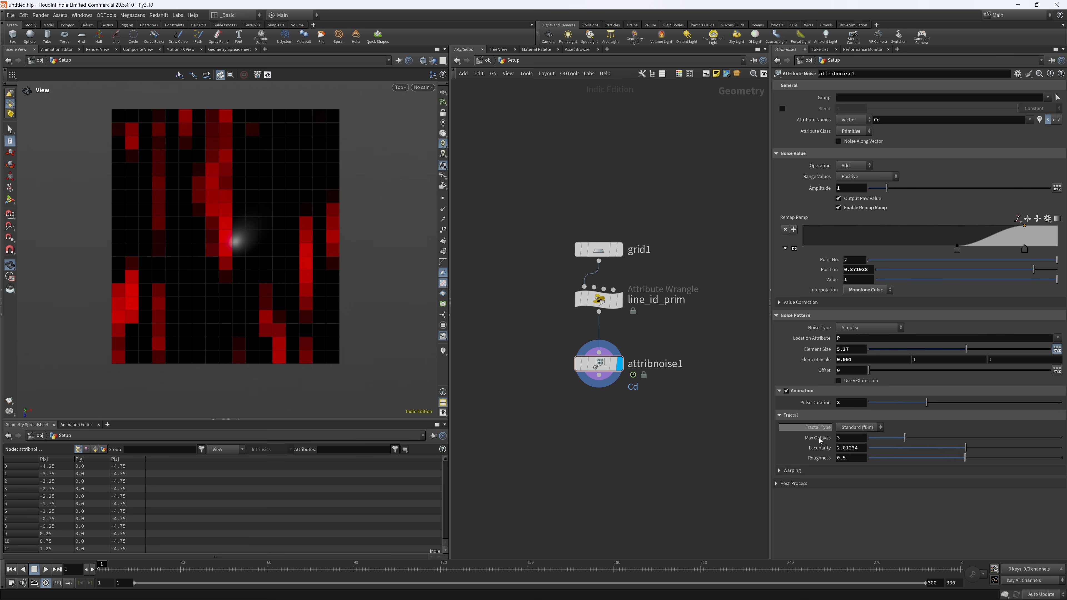
click(852, 458)
text(0.1)
key(Return)
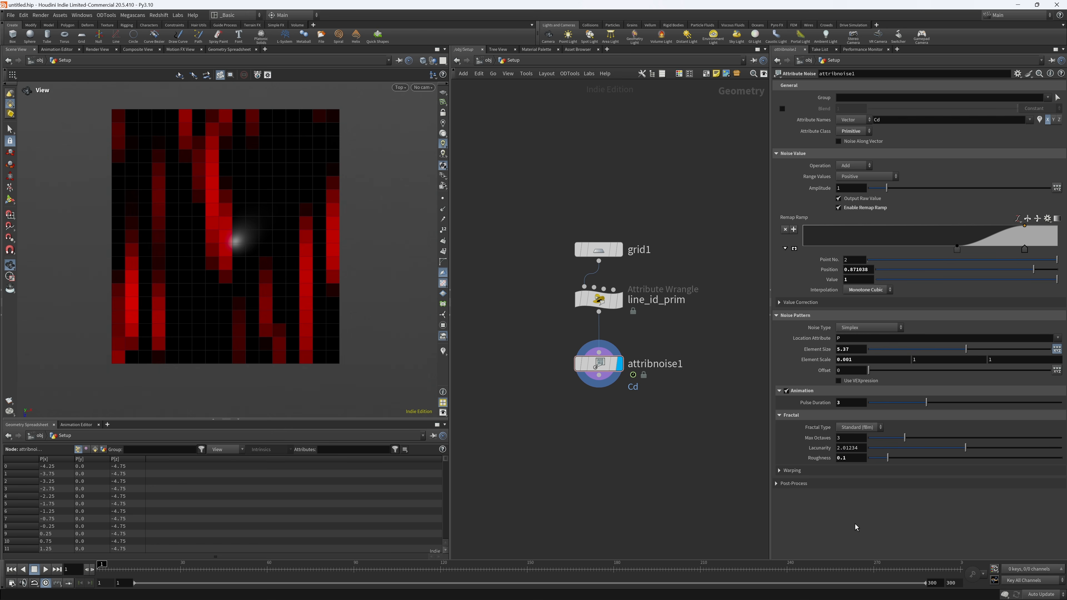
click(863, 458)
text(0.01)
key(Return)
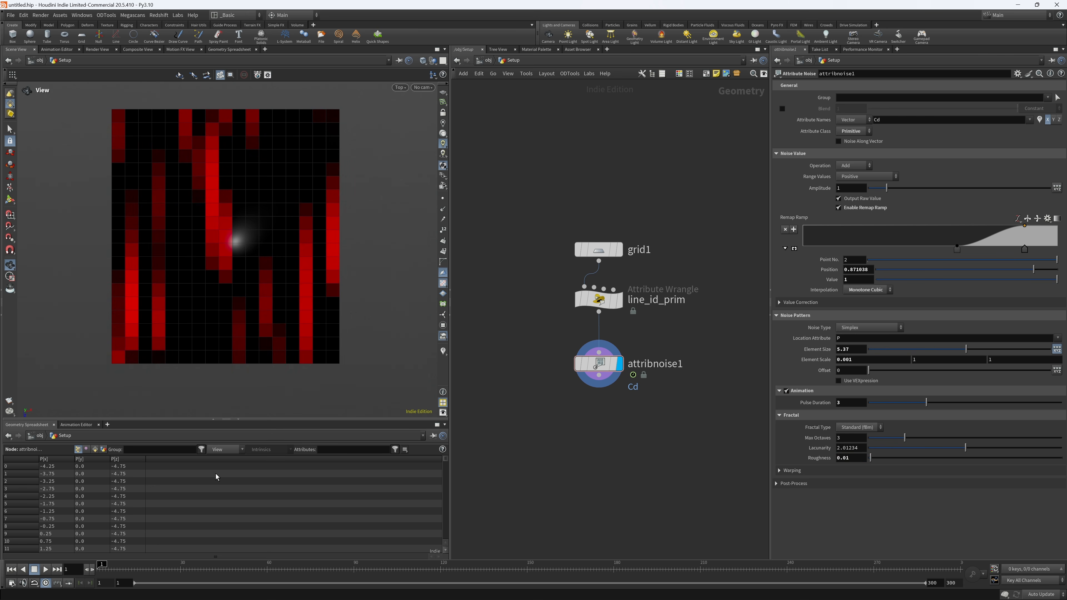
- Play back the animated noise, stop it, and return to the first frame
click(45, 570)
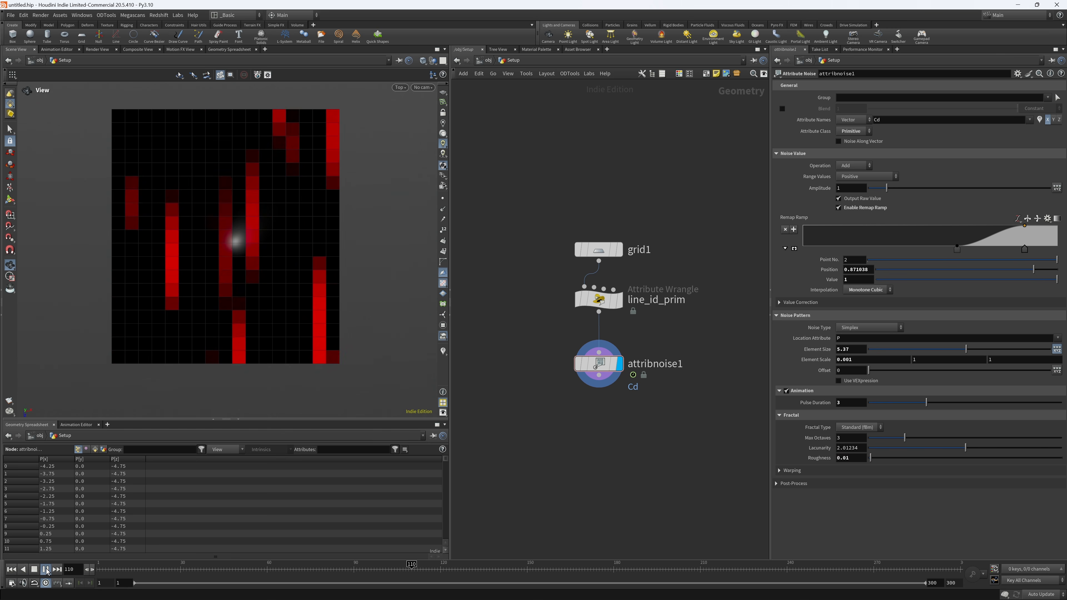
click(45, 570)
click(12, 569)
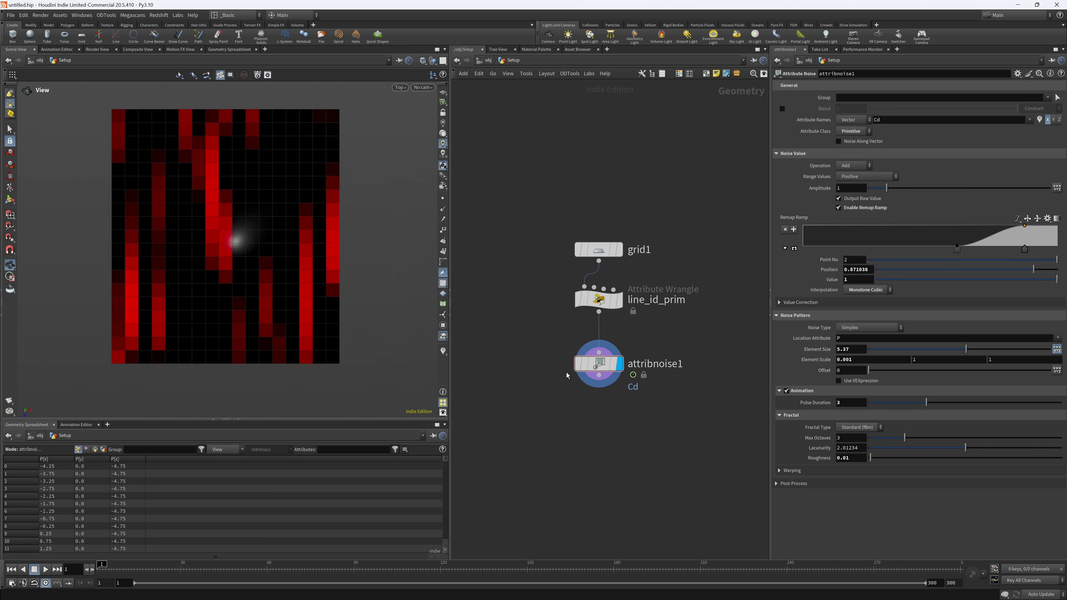
- Duplicate attribnoise1 directly below itself and restrict the copy's Cd noise to the Y component
click(600, 364)
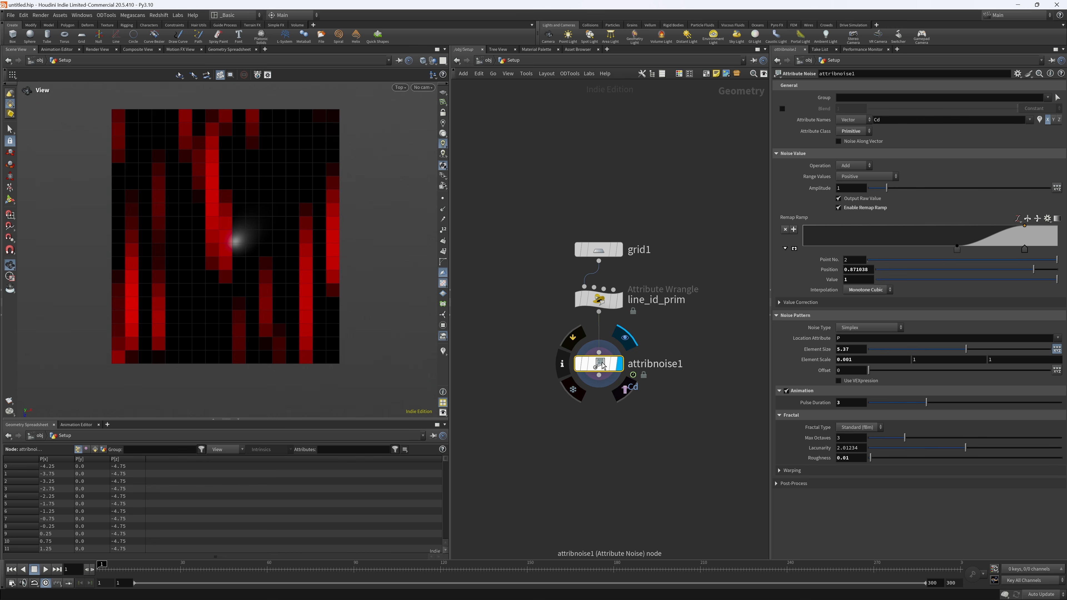
alt+drag(600, 364, 587, 416)
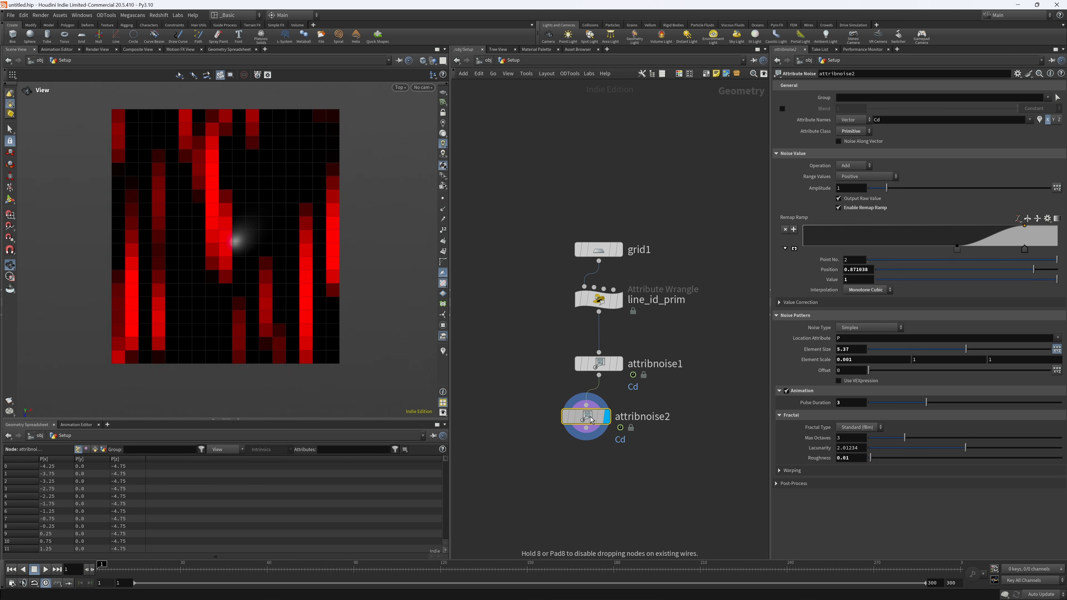
click(1048, 120)
click(1059, 120)
click(1059, 120)
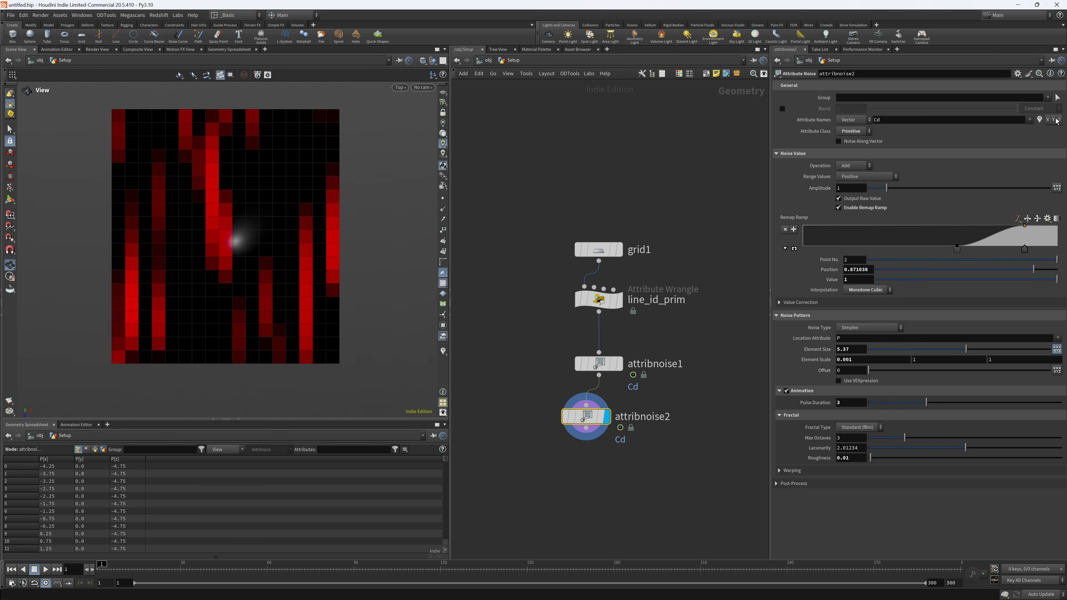
click(1053, 120)
drag(589, 419, 602, 421)
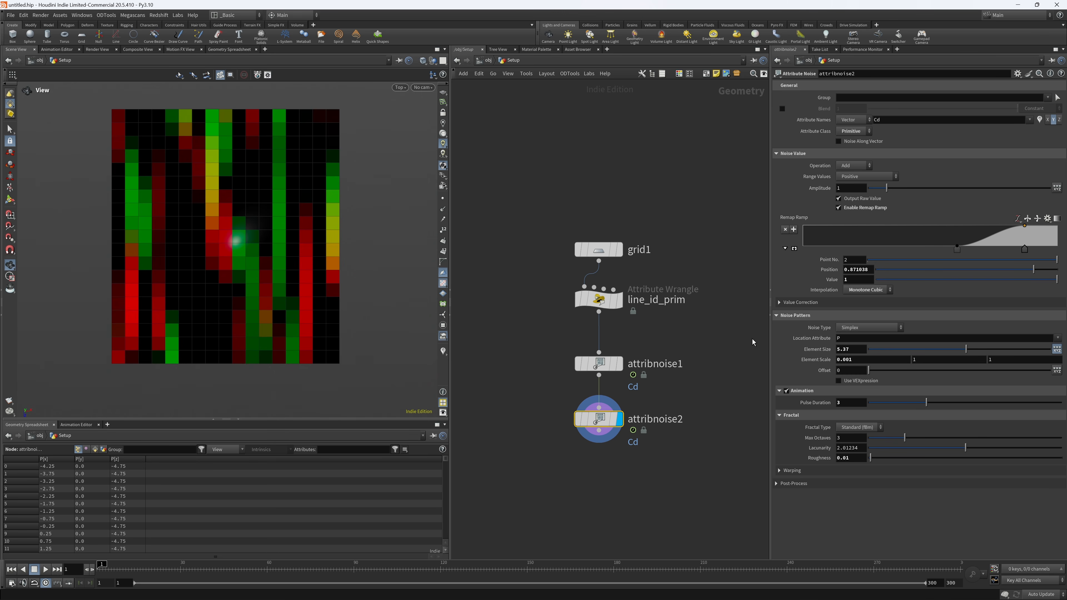
- Set attribnoise2's element scale to 1, 1, 0.001 and its noise offset to about 15.52
double_click(871, 361)
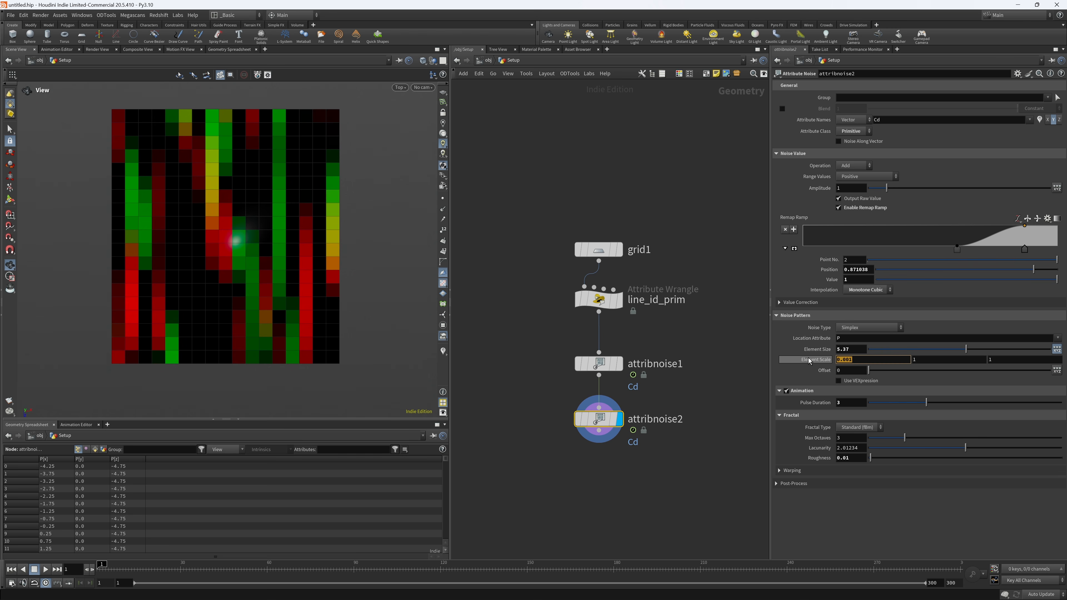
text(1)
key(Tab)
key(Tab)
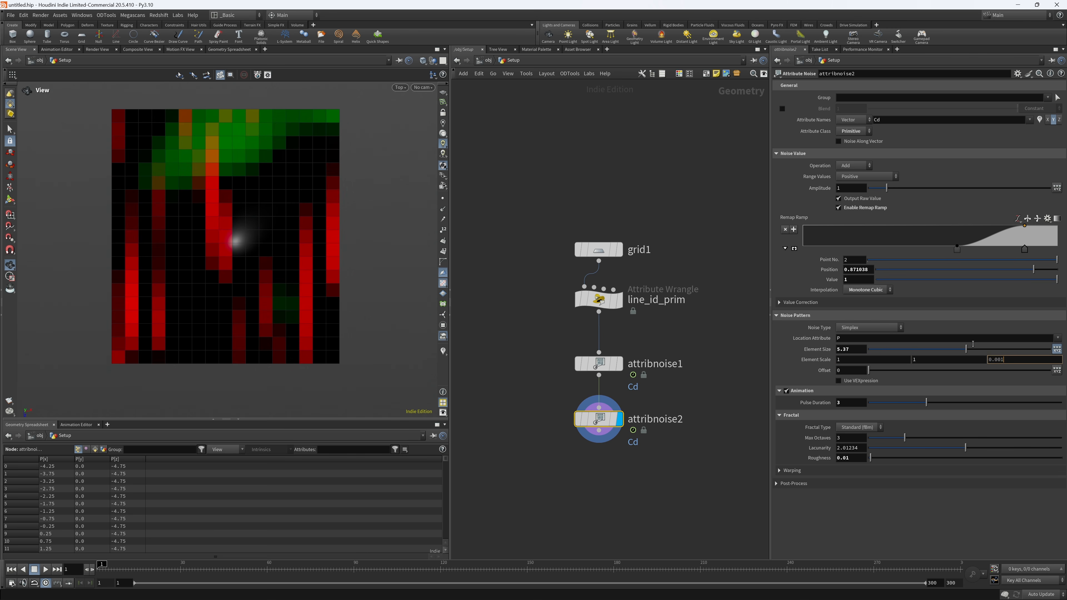
key(Return)
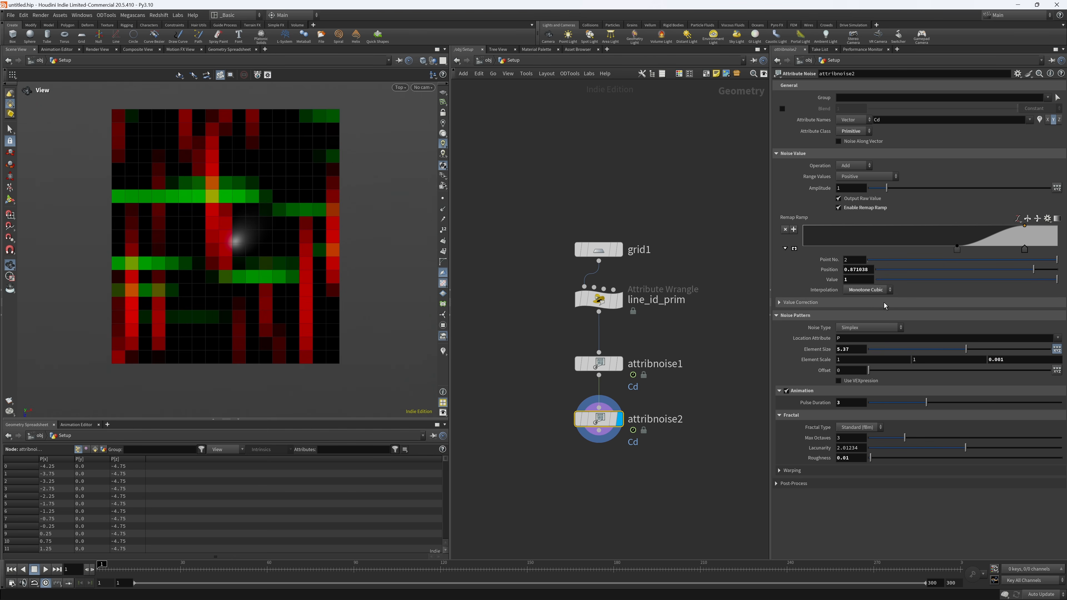
drag(869, 370, 926, 372)
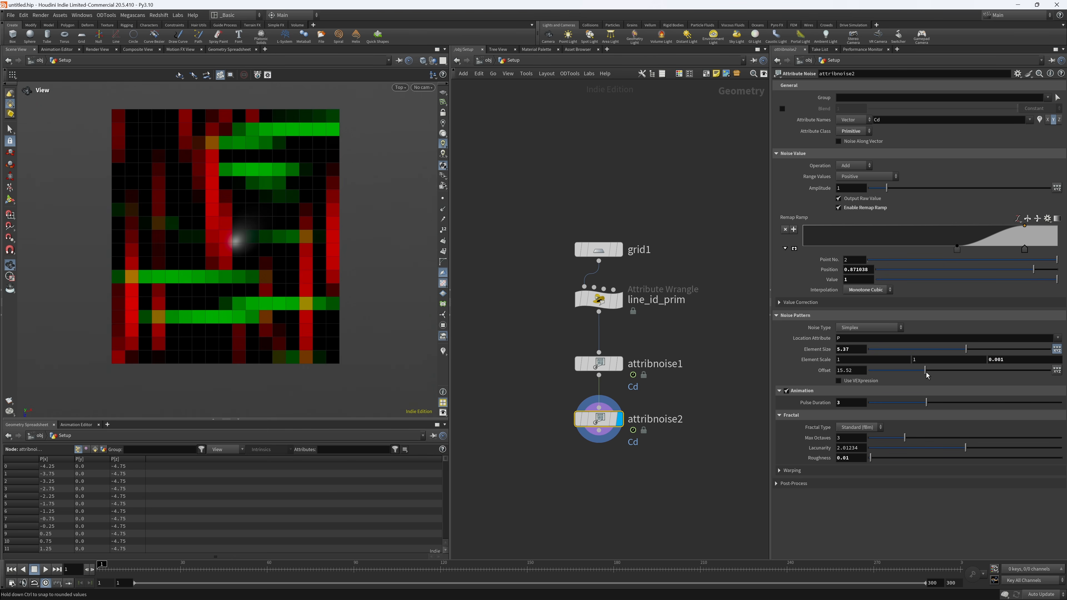
- Lay out all four nodes in a tidy vertical chain in the network
middle_drag(652, 484, 648, 448)
drag(647, 448, 550, 191)
key(l)
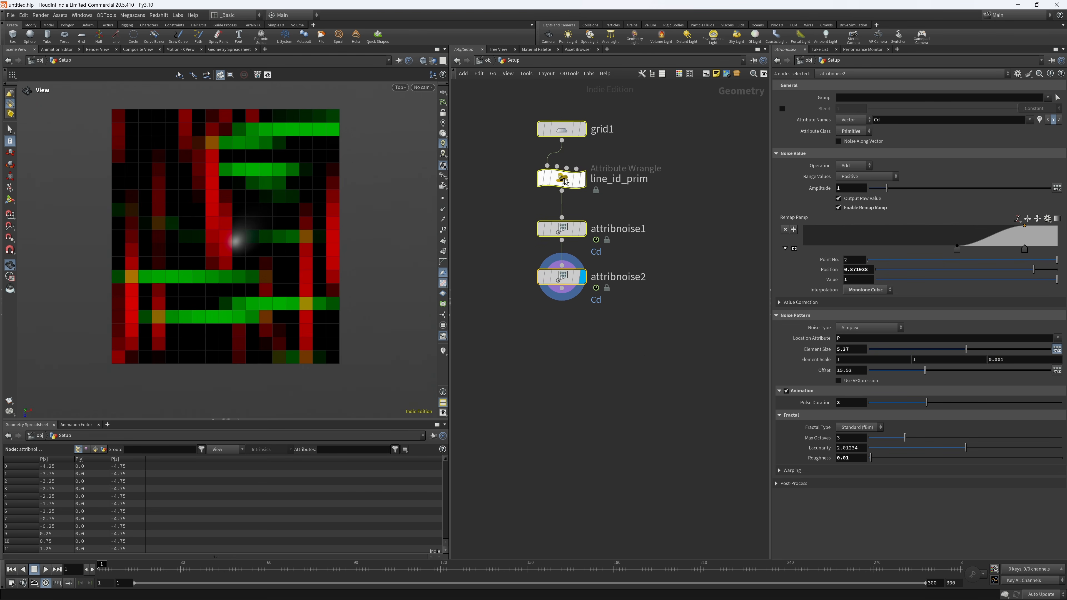
drag(566, 278, 558, 290)
click(610, 321)
middle_drag(616, 310, 590, 328)
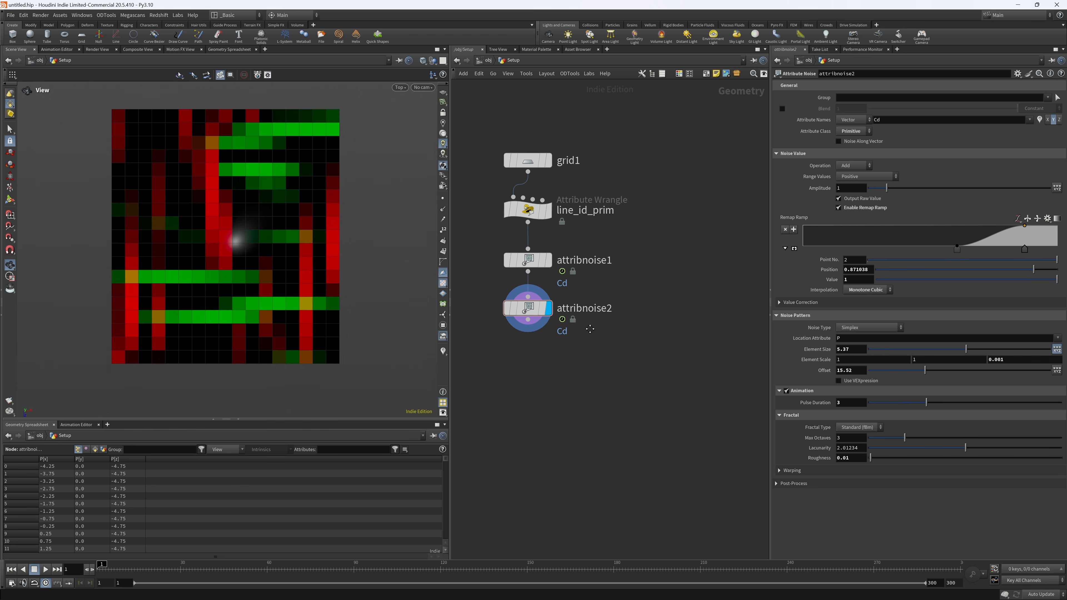
middle_drag(542, 386, 558, 381)
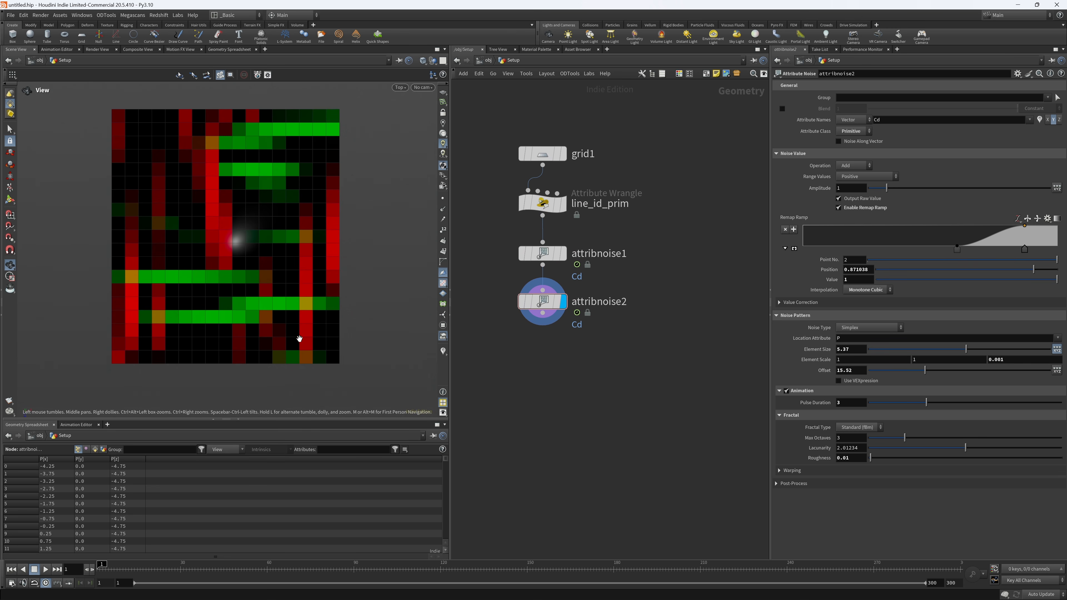
- Add a Primitive Wrangle directly below attribnoise2, connect it, and make it the displayed node
key(Tab)
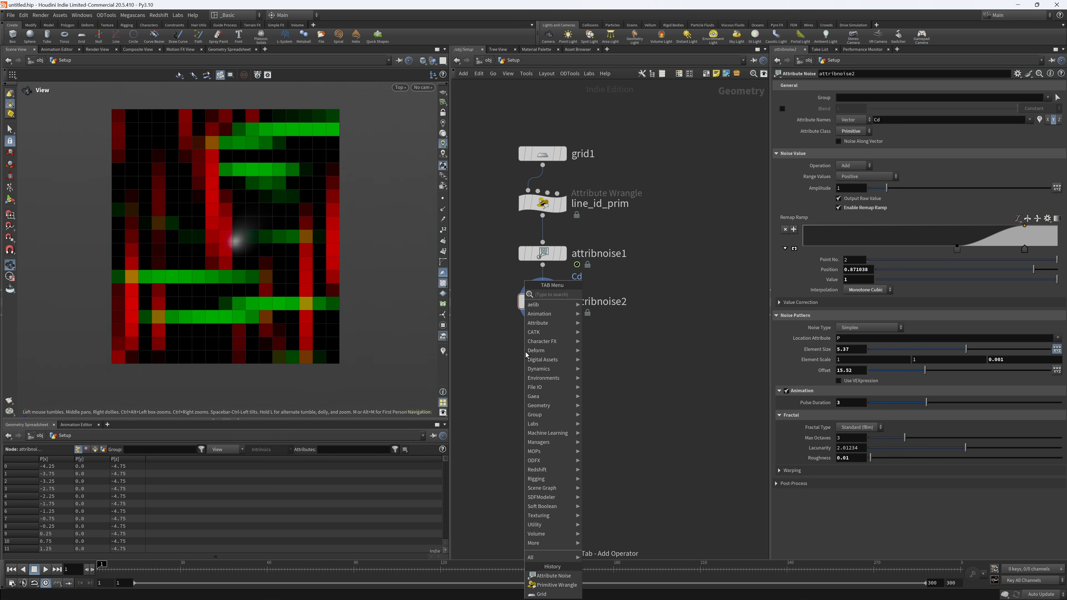
text(wra)
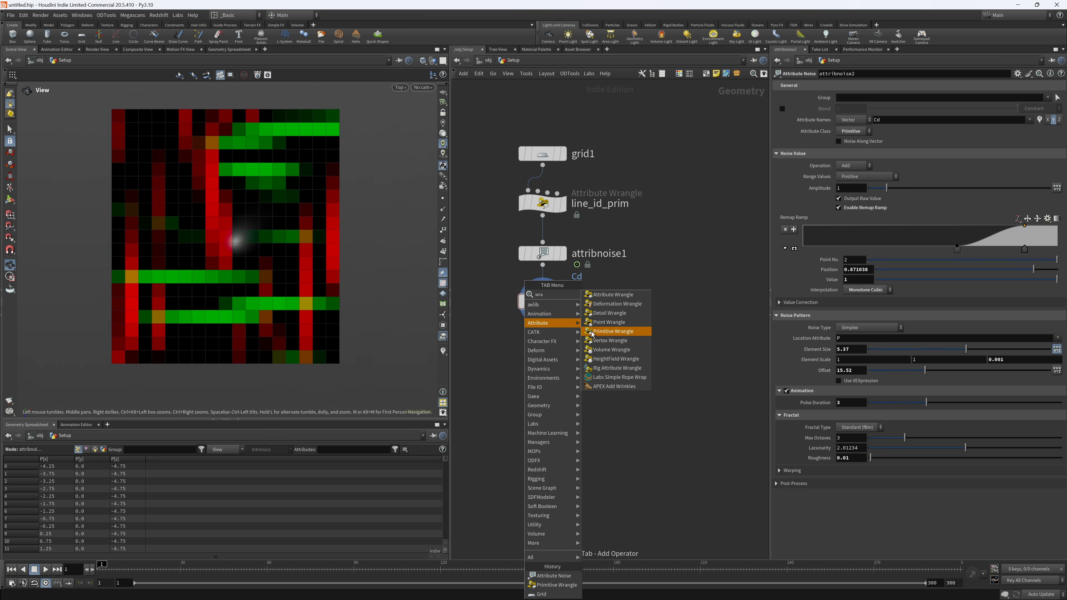
click(593, 332)
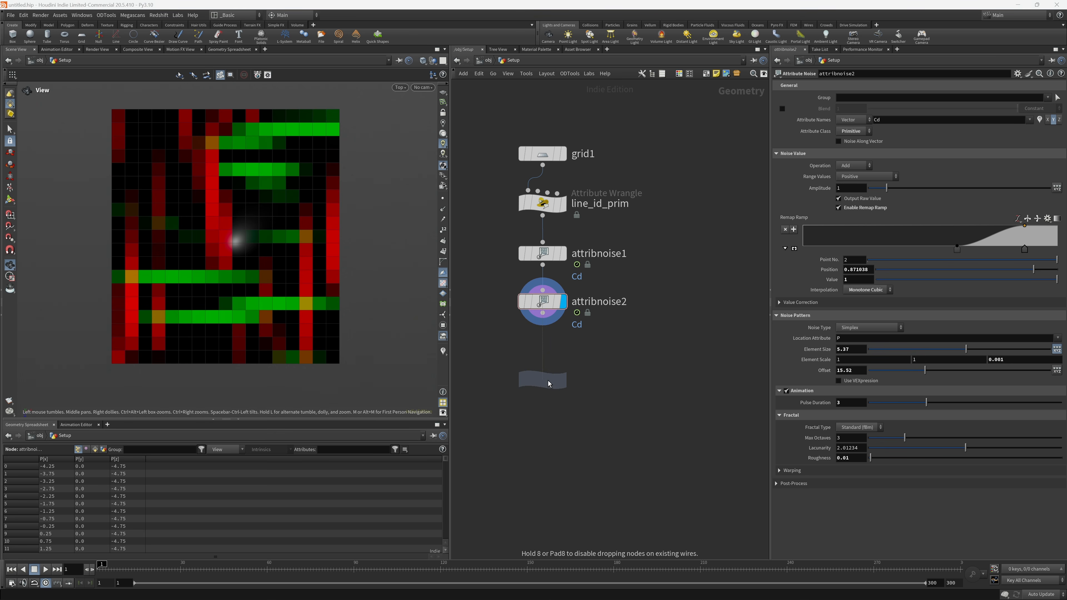
click(548, 381)
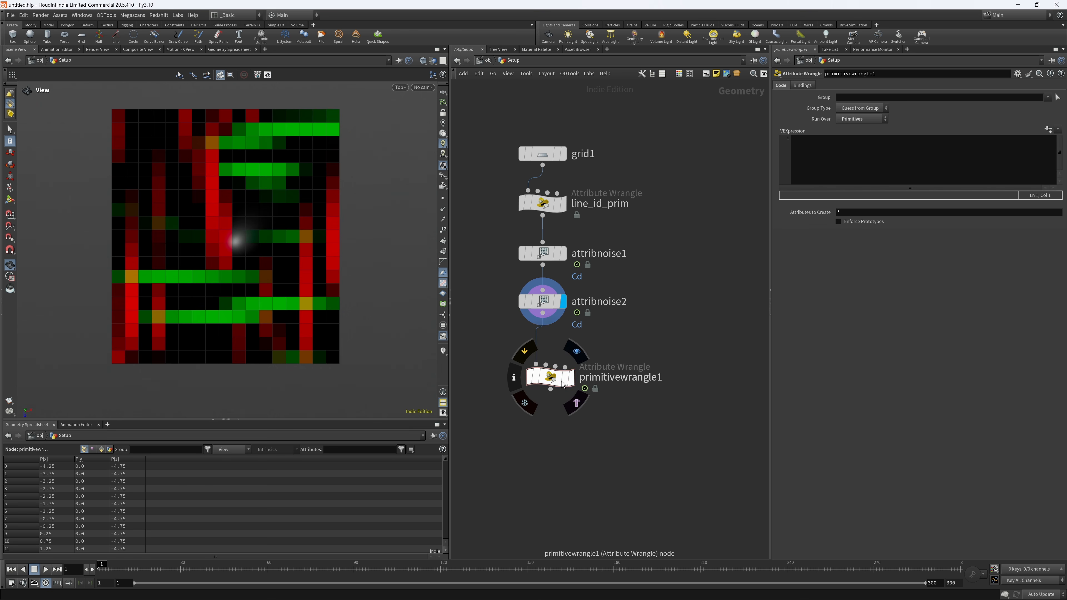
click(574, 352)
drag(556, 381, 547, 373)
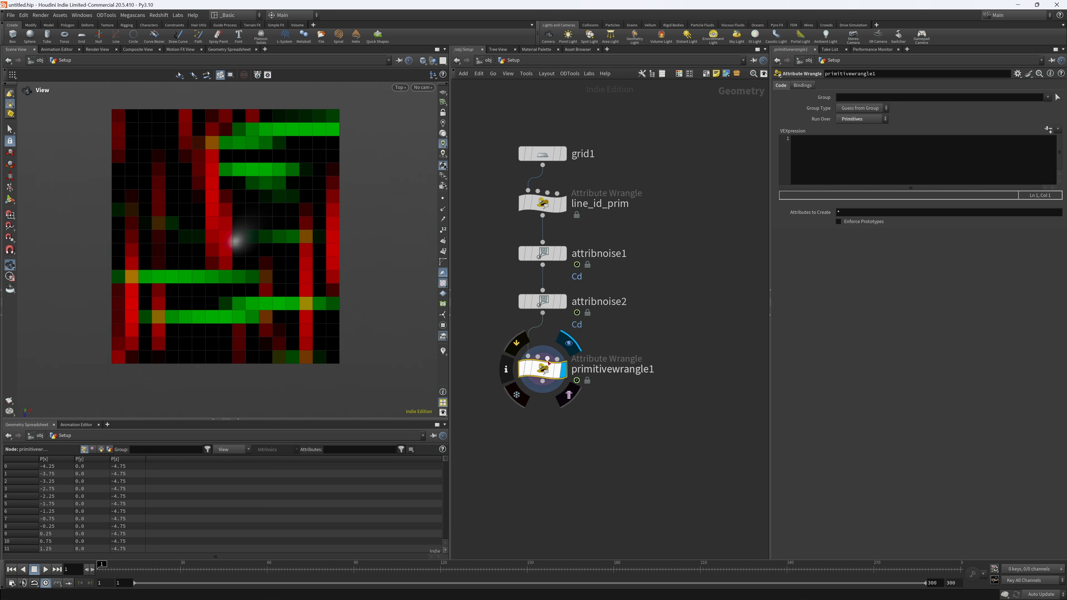
click(888, 147)
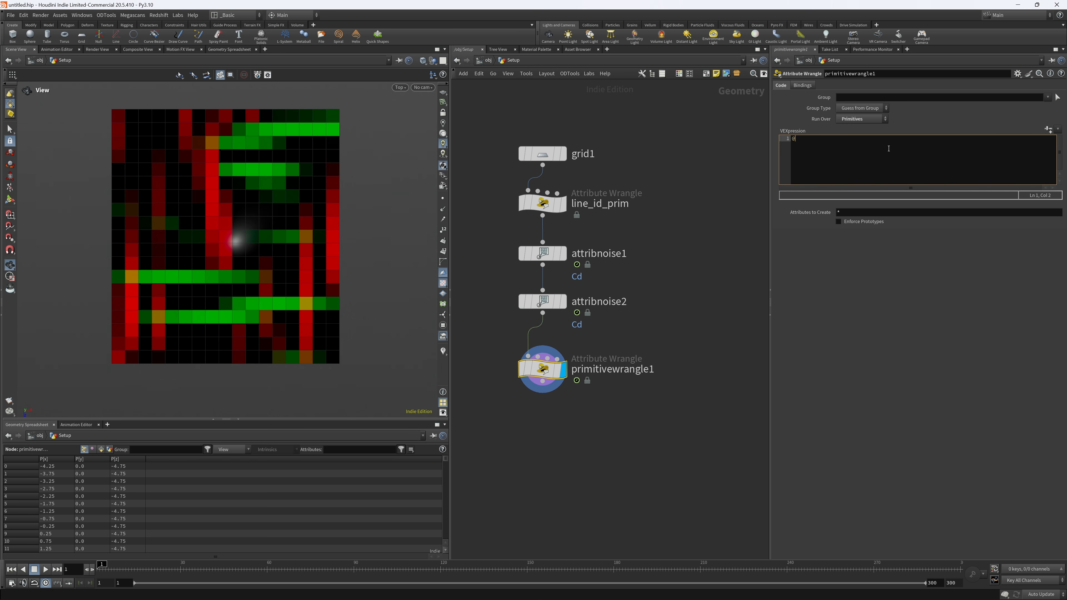
text(@amp_x = @)
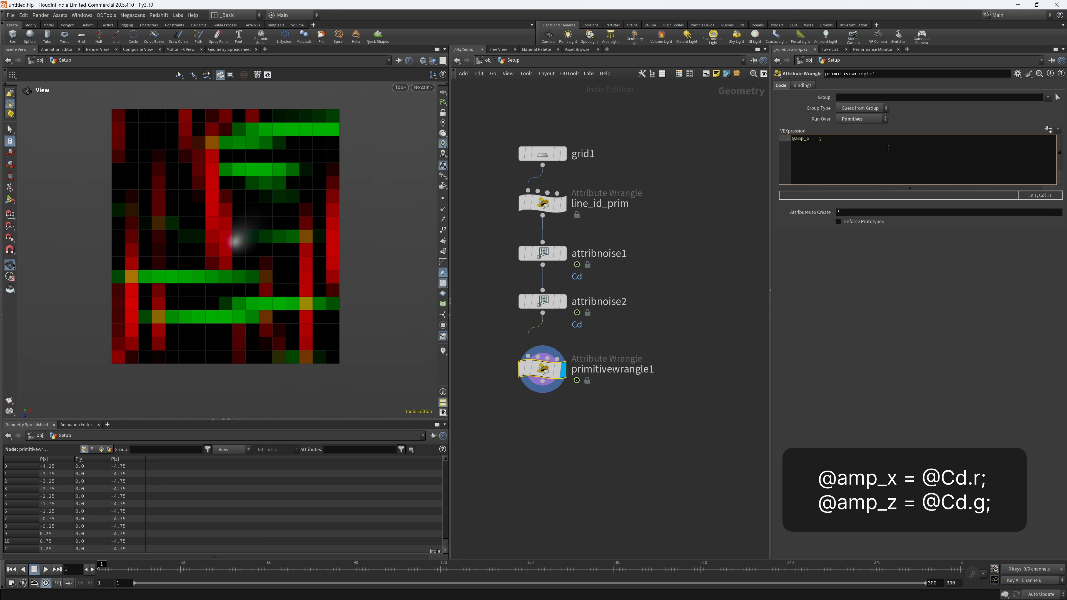
text(Cd.r;)
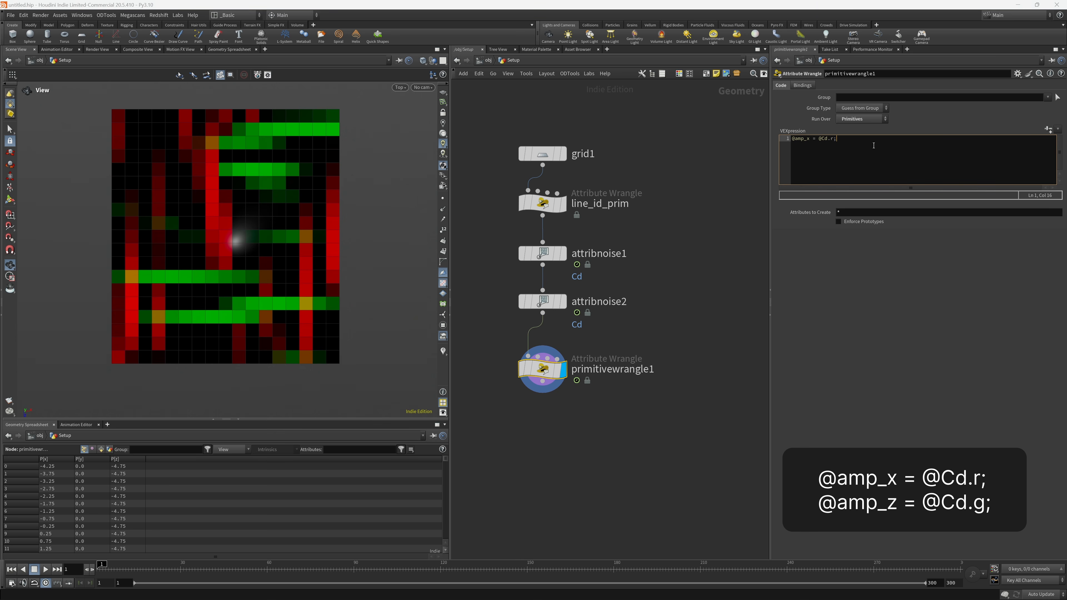
drag(873, 145, 775, 141)
key(ctrl+c)
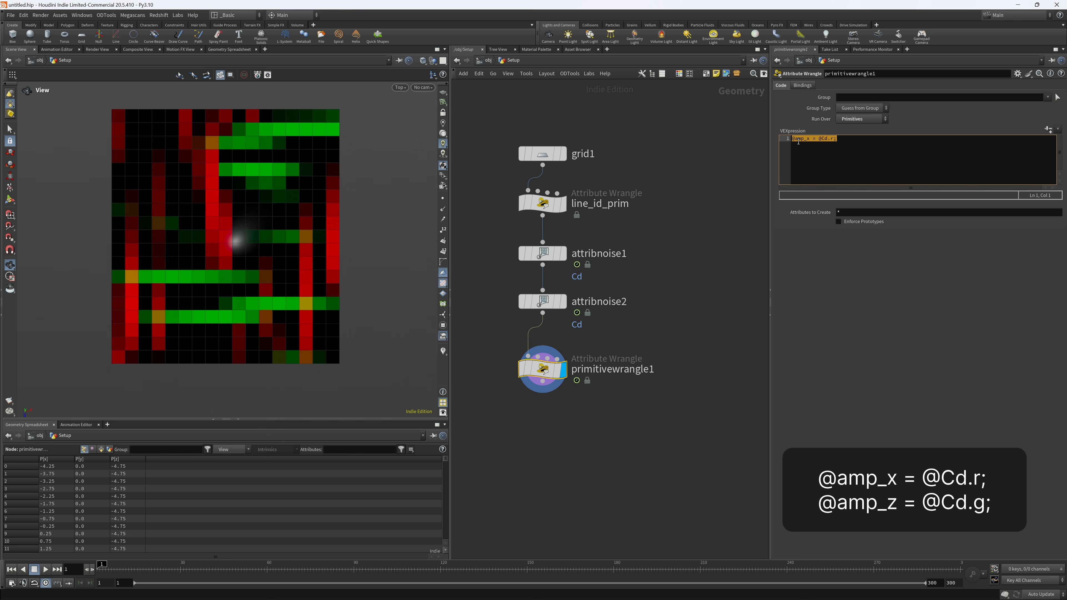
click(845, 145)
key(Return)
key(ctrl+v)
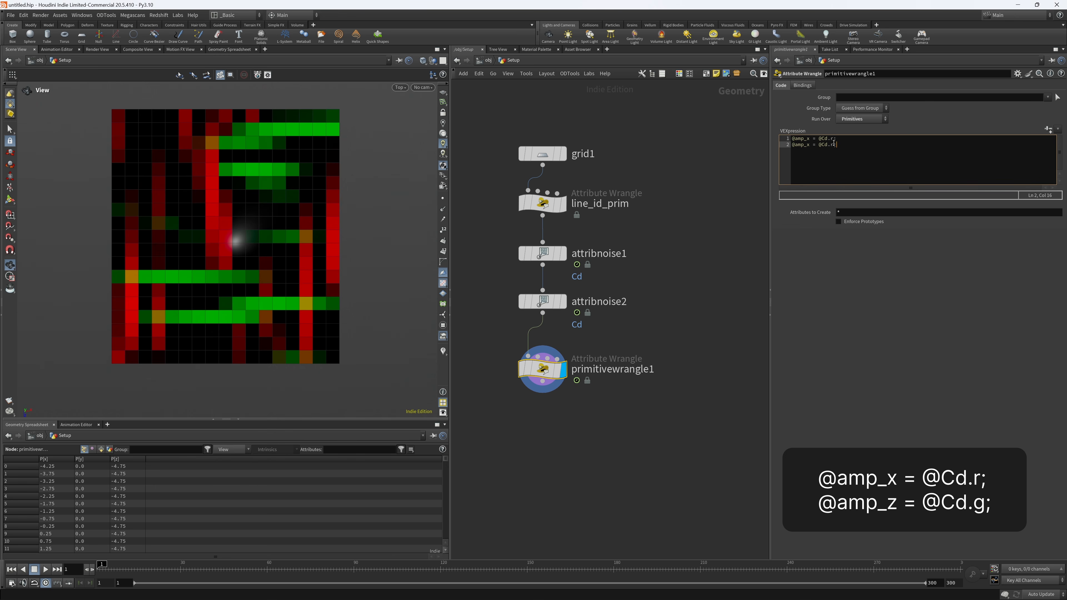
click(808, 147)
key(Delete)
text(z)
click(852, 277)
- Move the new wrangle closer to attribnoise2 and rename it amp_values
middle_drag(665, 343, 680, 314)
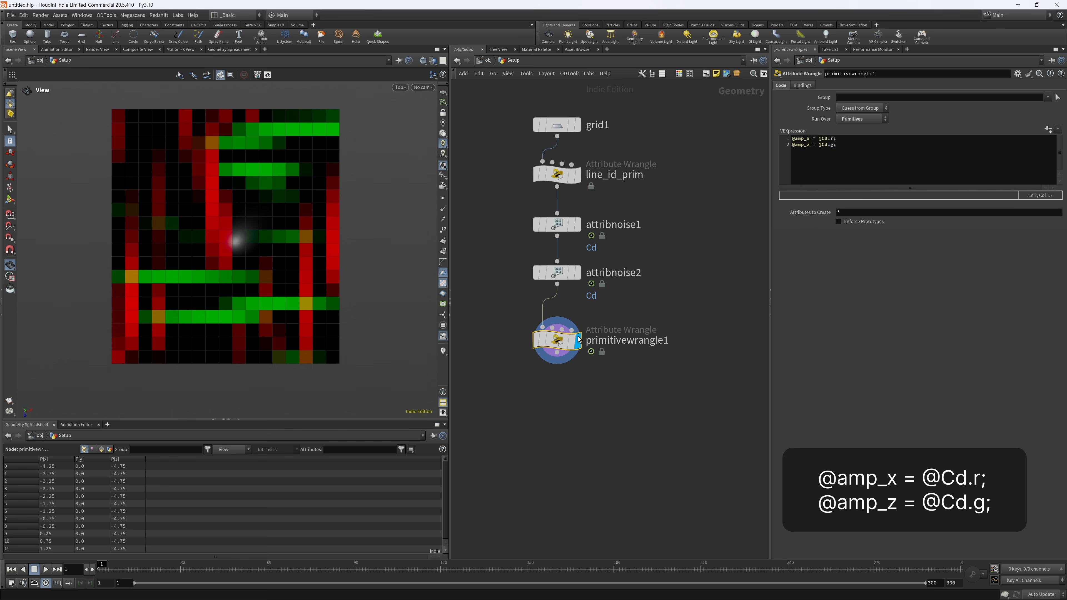
drag(560, 342, 560, 327)
double_click(649, 326)
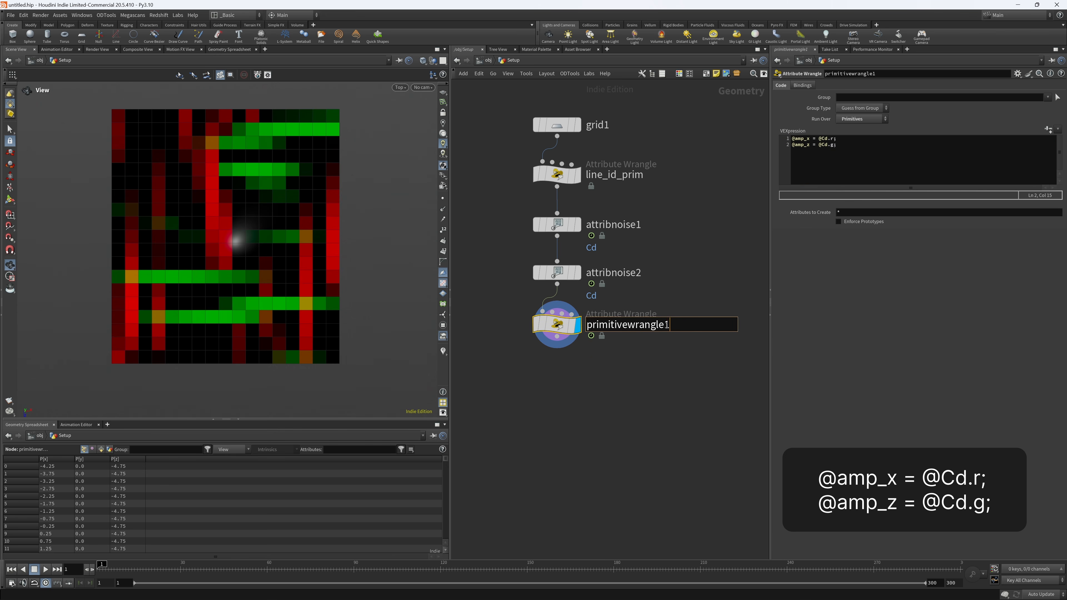
text(amp_values)
key(Return)
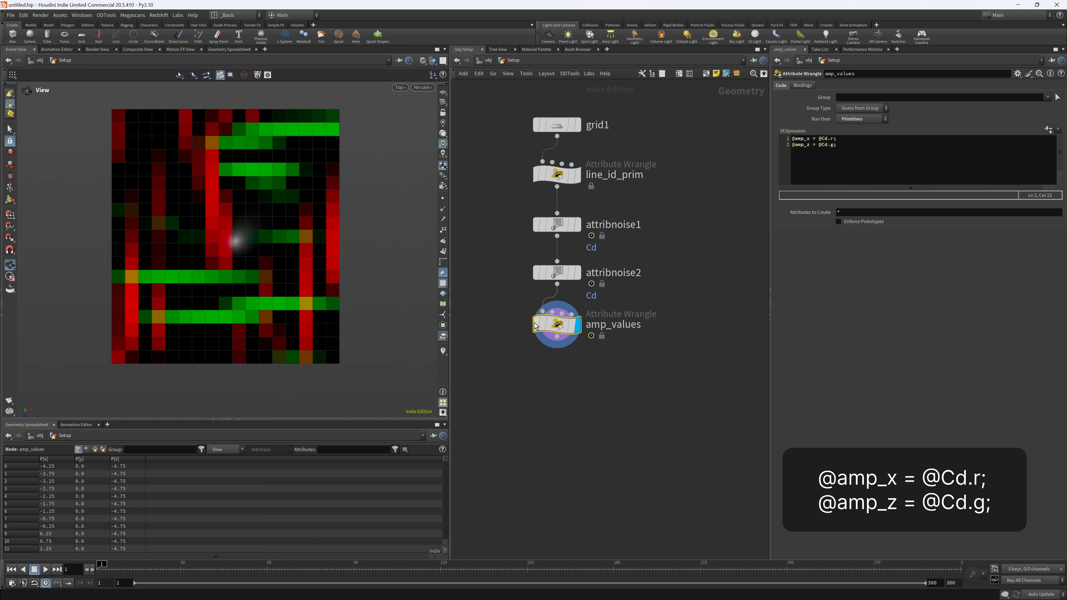
- Add a For-Each Named Primitive block below amp_values and wire amp_values into its foreach_begin1 node
middle_drag(549, 398, 557, 372)
key(Tab)
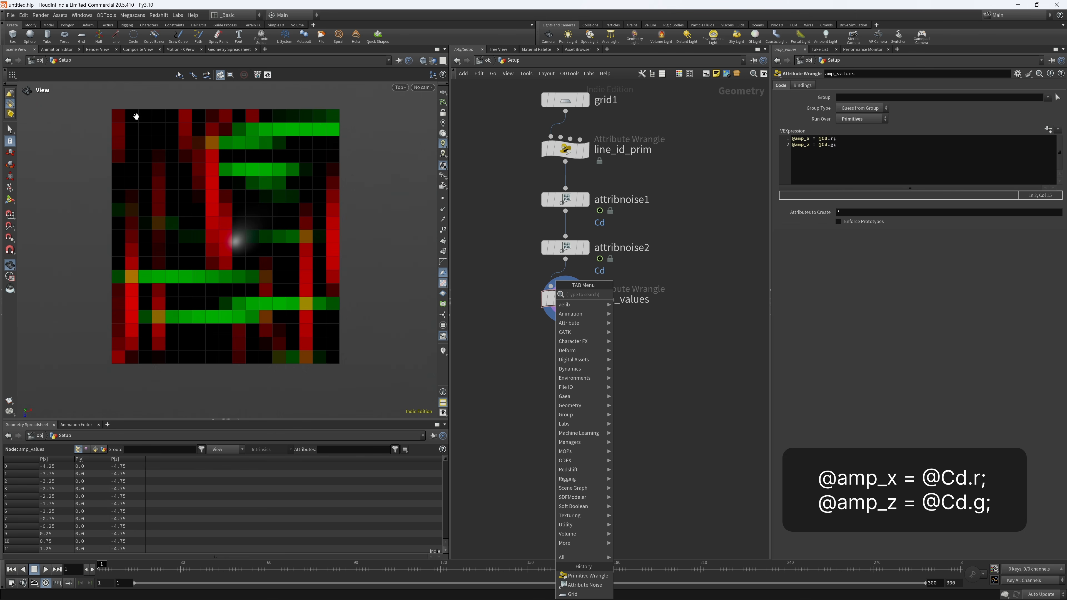
key(Tab)
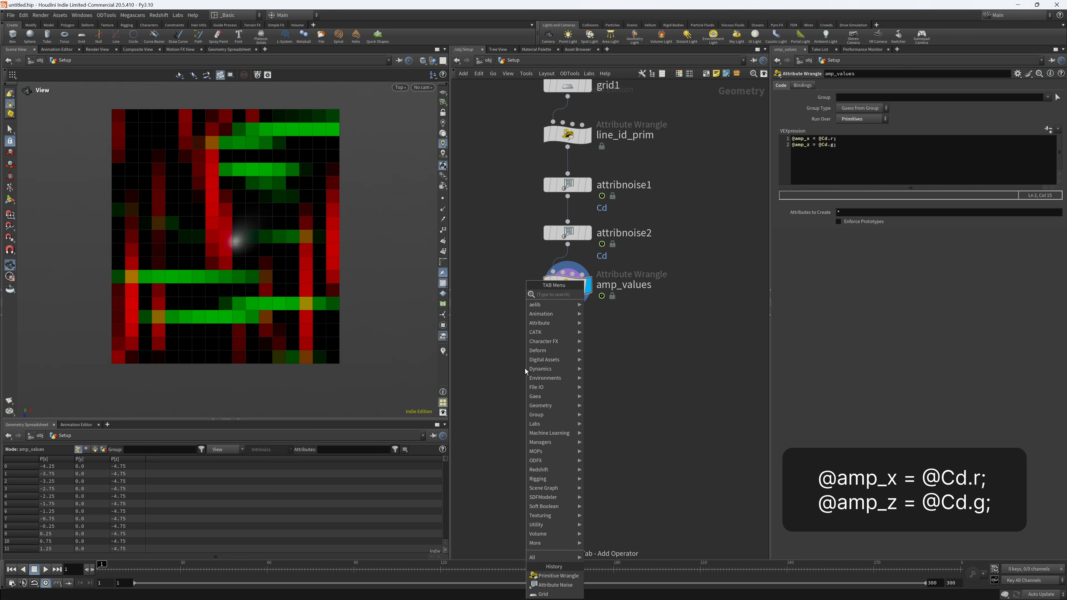
text(for)
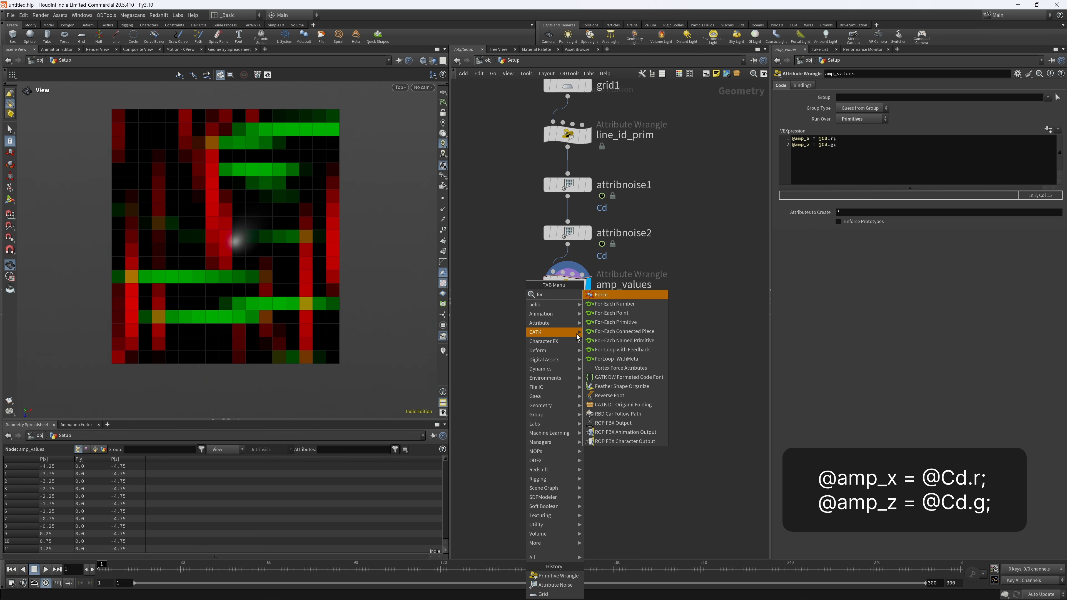
key(Return)
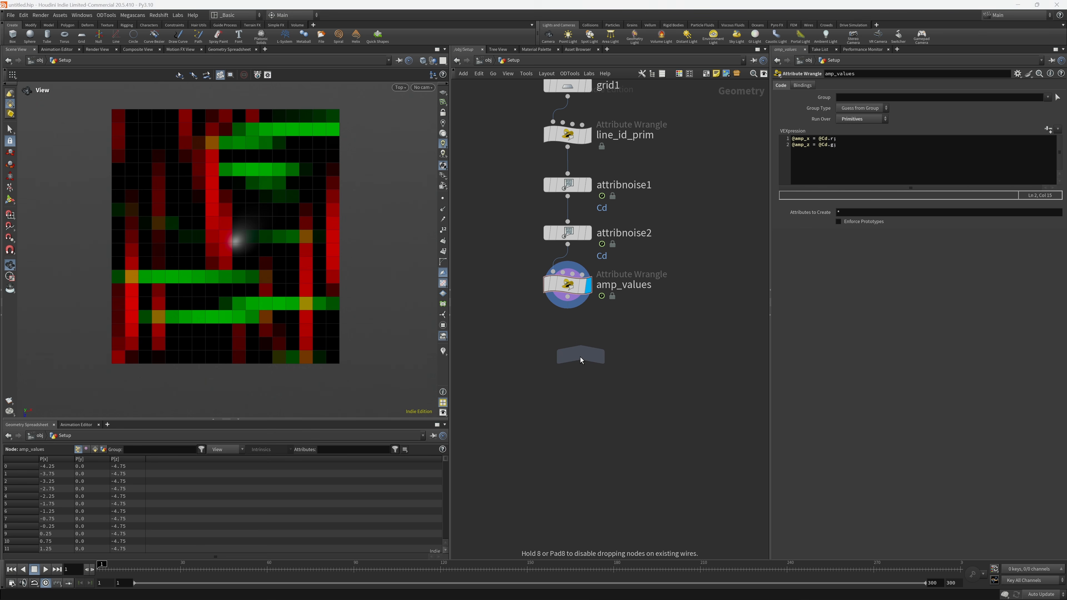
click(571, 349)
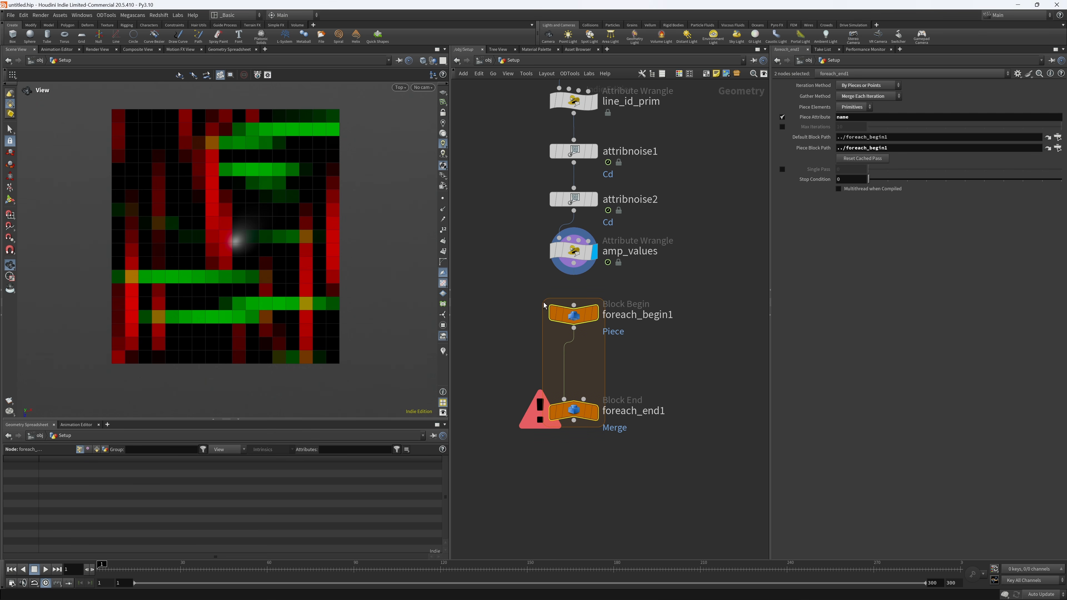
drag(573, 271, 575, 313)
- Set the loop's piece attribute to line_h and display the foreach_end1 node
drag(850, 117, 827, 116)
text(lin)
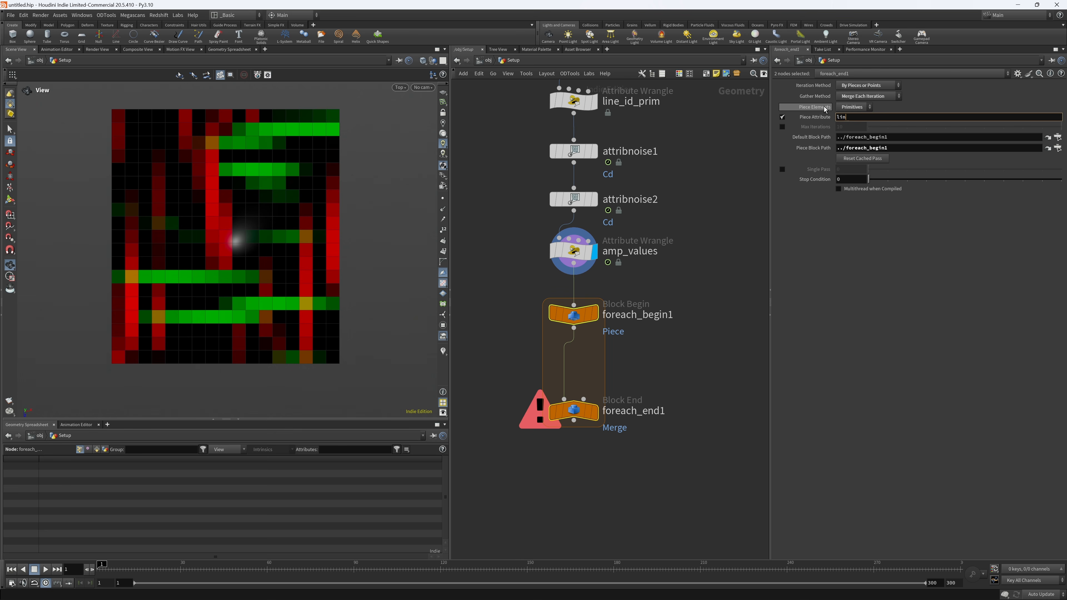
text(e_h)
click(580, 410)
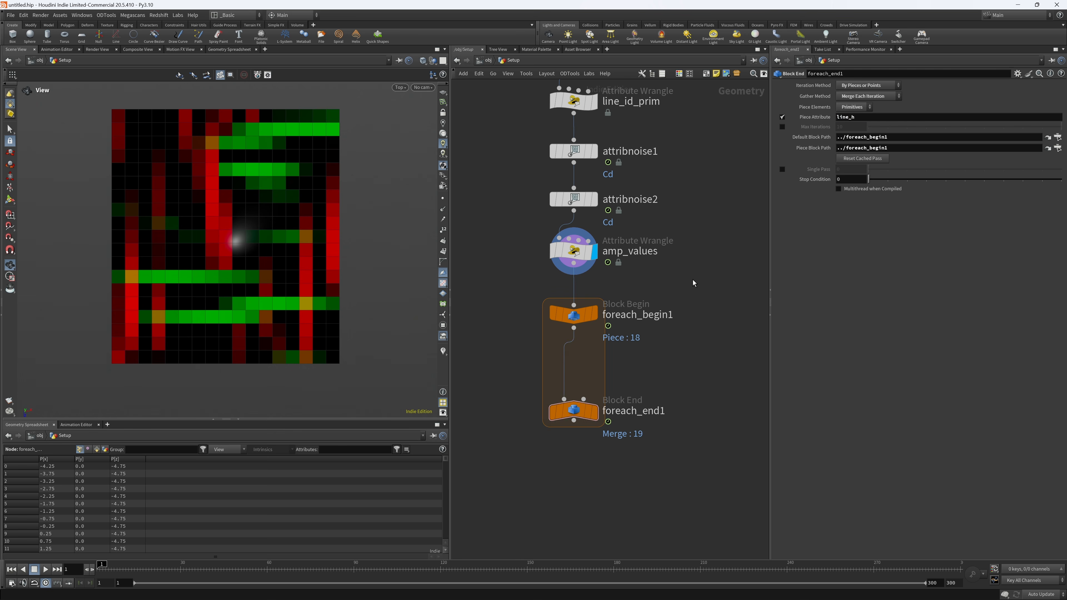
click(595, 411)
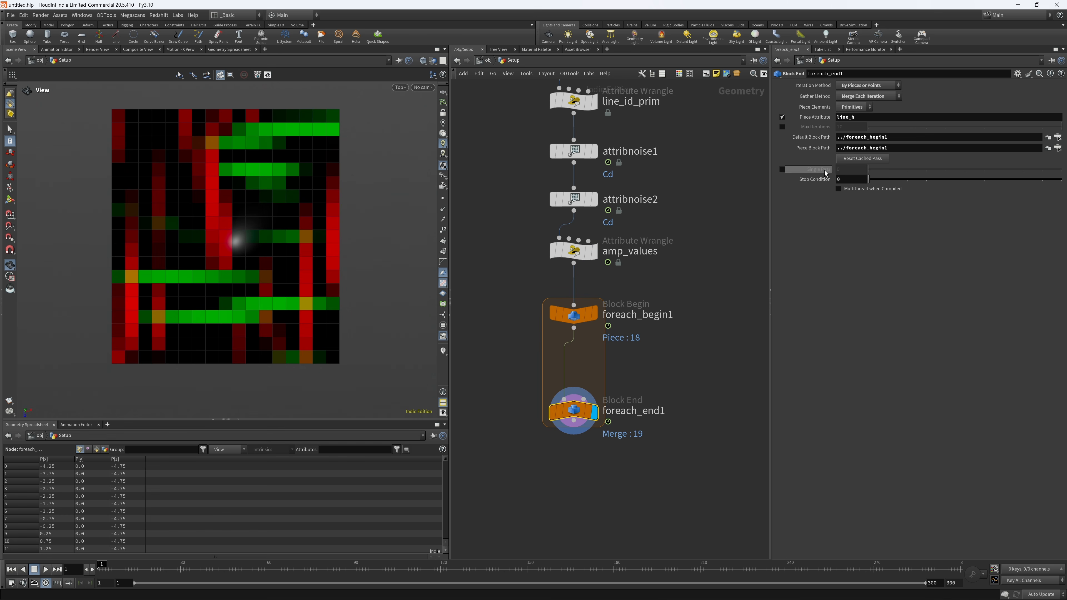
- Preview one horizontal line of the loop with Single Pass set to 1, and switch Single Pass off again
click(782, 169)
mouse_move(873, 173)
mouse_down()
mouse_move(1061, 170)
mouse_move(848, 169)
mouse_move(981, 170)
mouse_move(854, 170)
mouse_move(889, 169)
mouse_up()
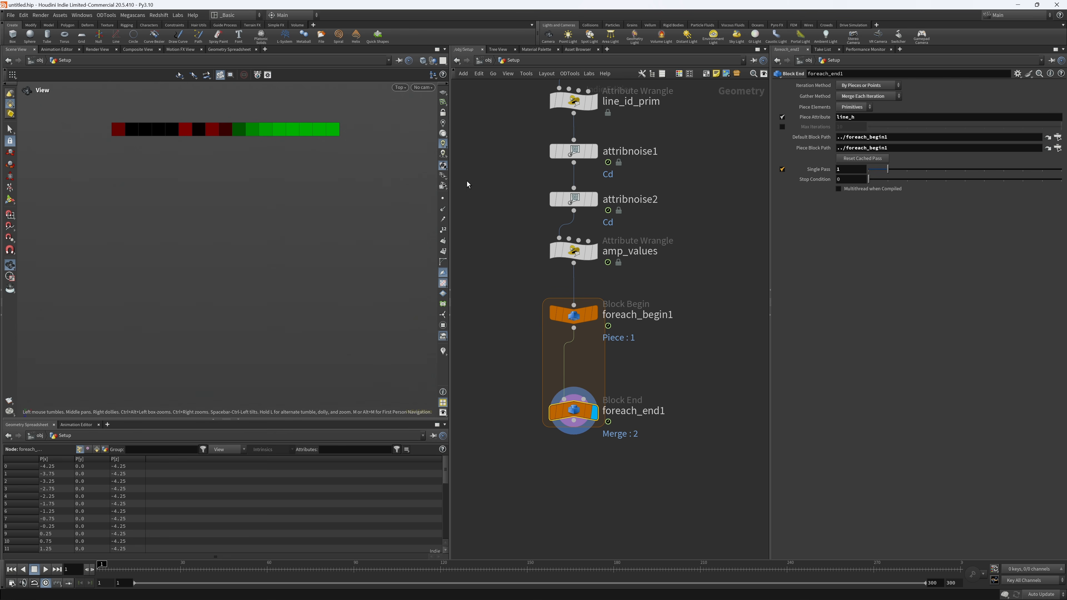
click(782, 169)
- Insert an Attribute Promote node between foreach_begin1 and foreach_end1 inside the loop
key(Tab)
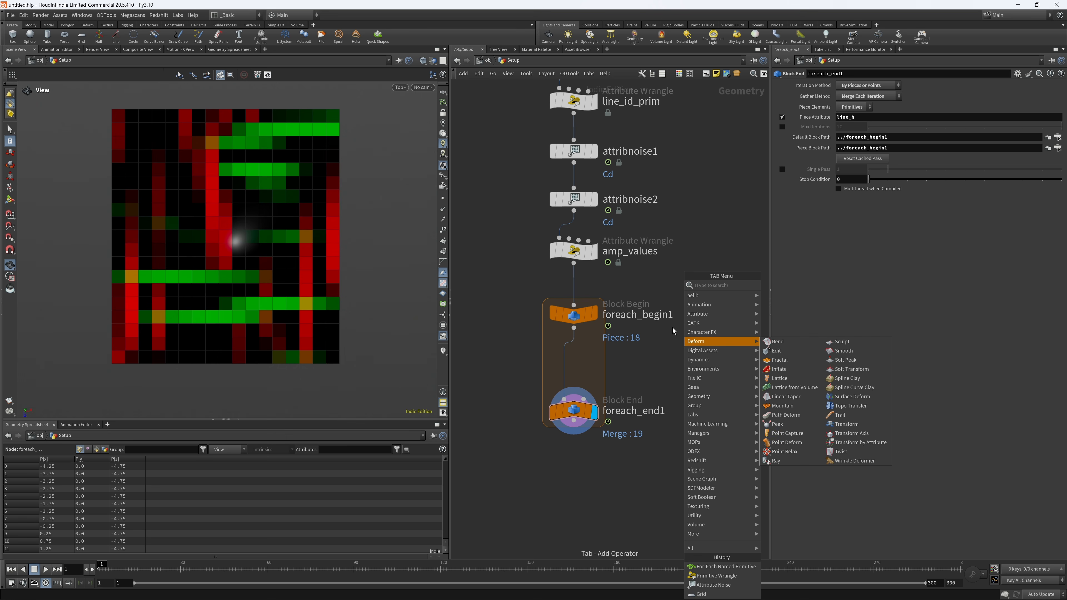
text(atr)
text(pr)
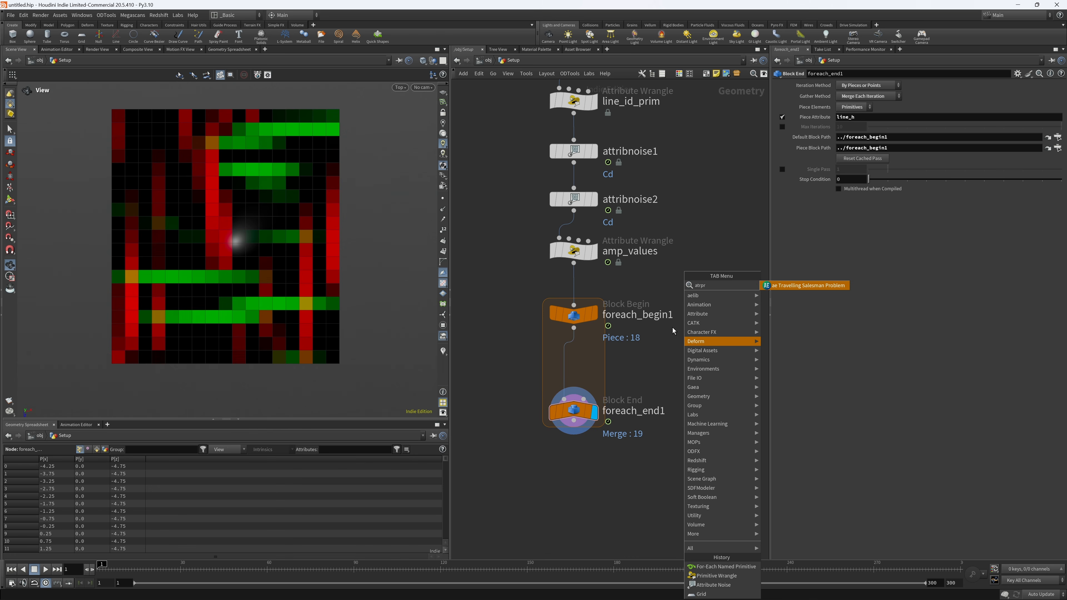
key(BackSpace)
key(BackSpace)
key(BackSpace)
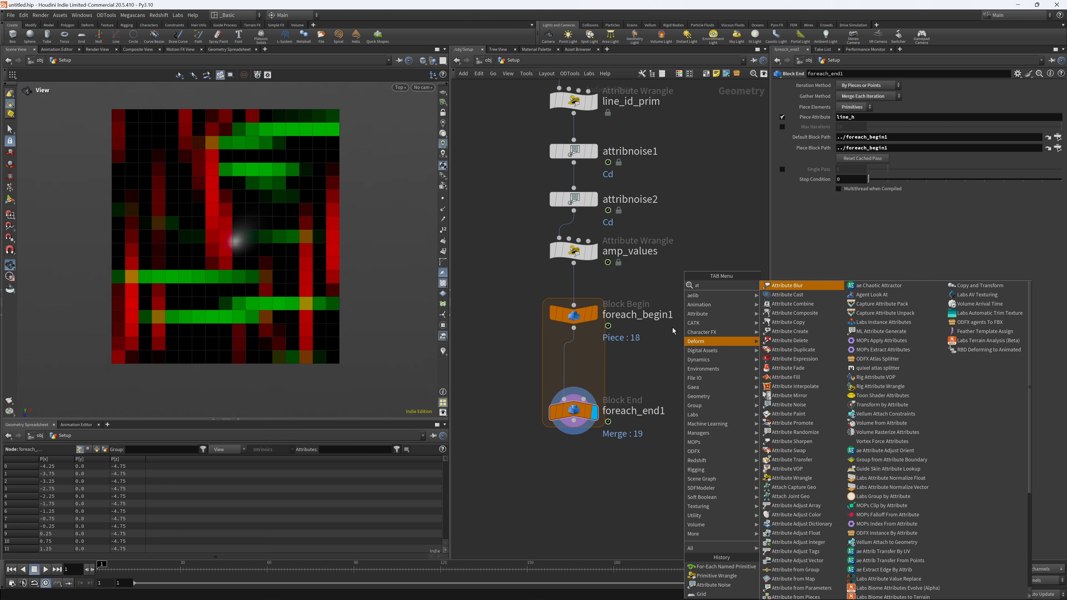
text(pr)
key(Return)
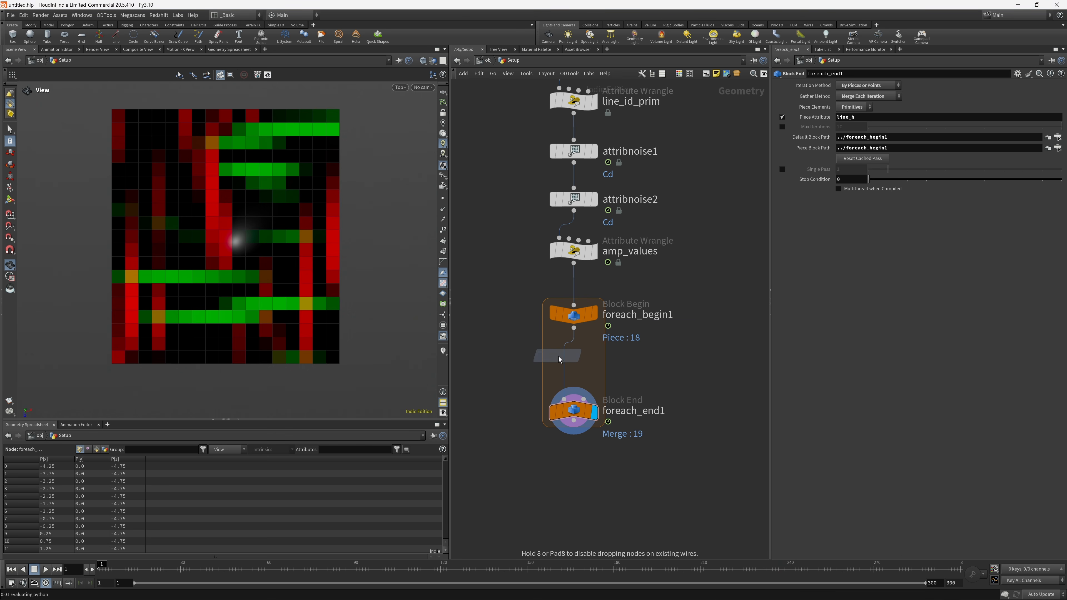
click(566, 353)
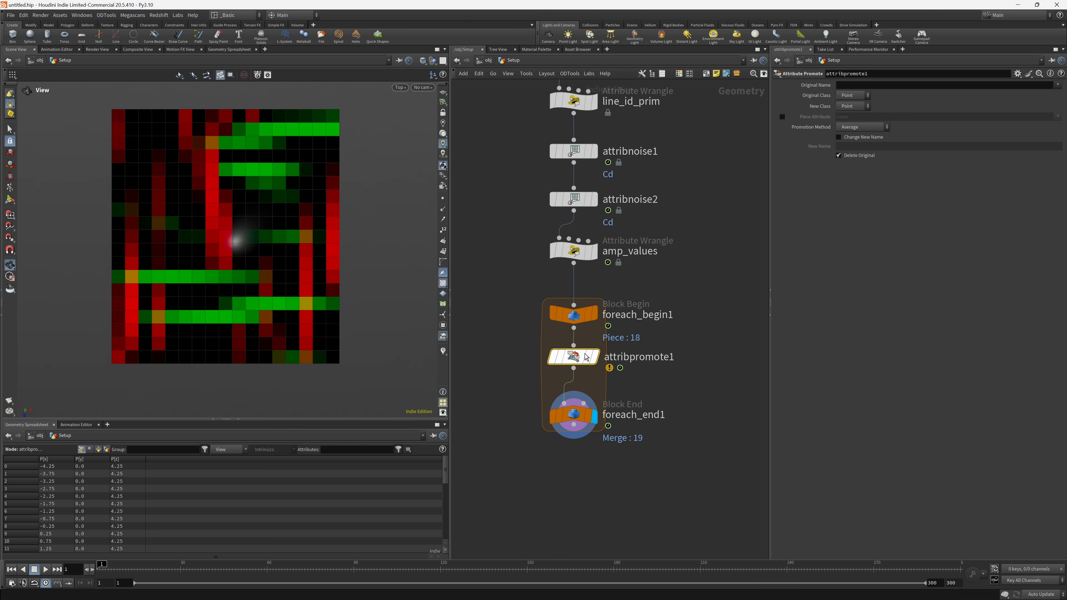
- Set attribpromote1 to promote the amp_z attribute from Primitive class to Detail class
click(852, 95)
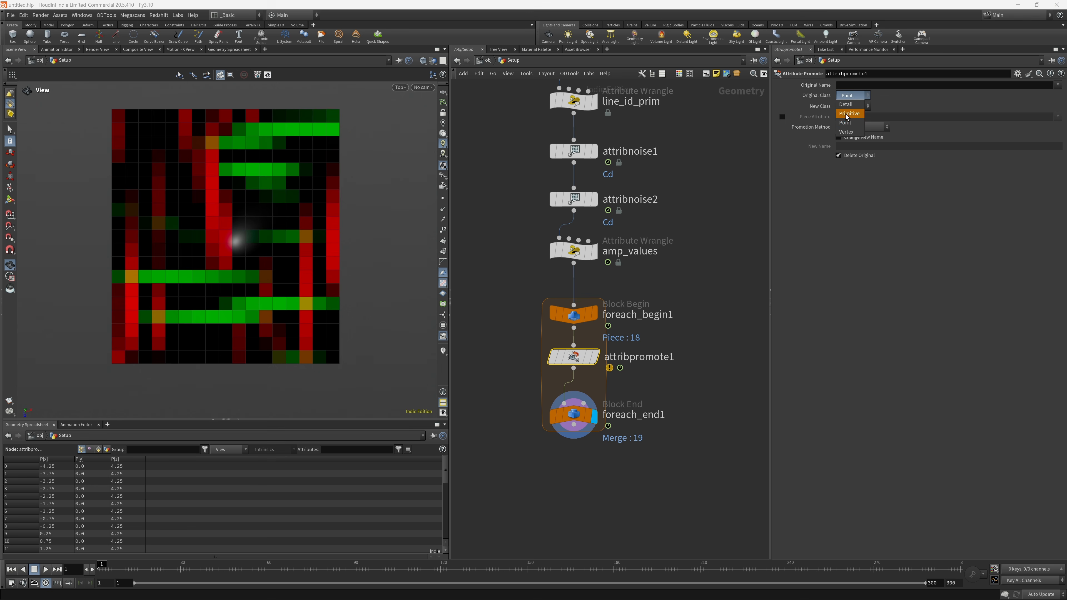
click(853, 108)
click(1057, 84)
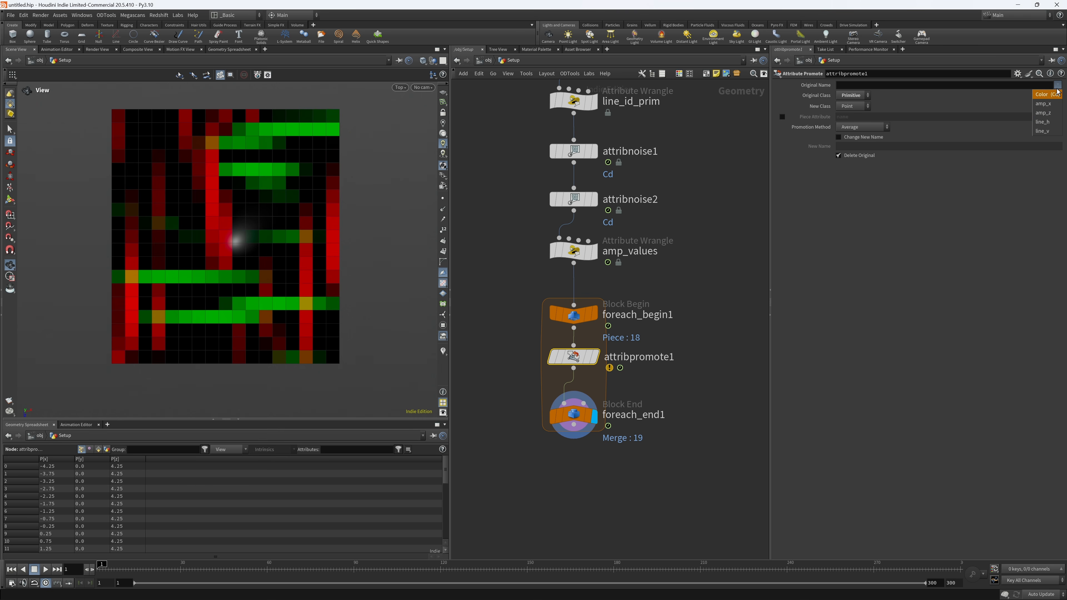
click(1045, 113)
click(853, 106)
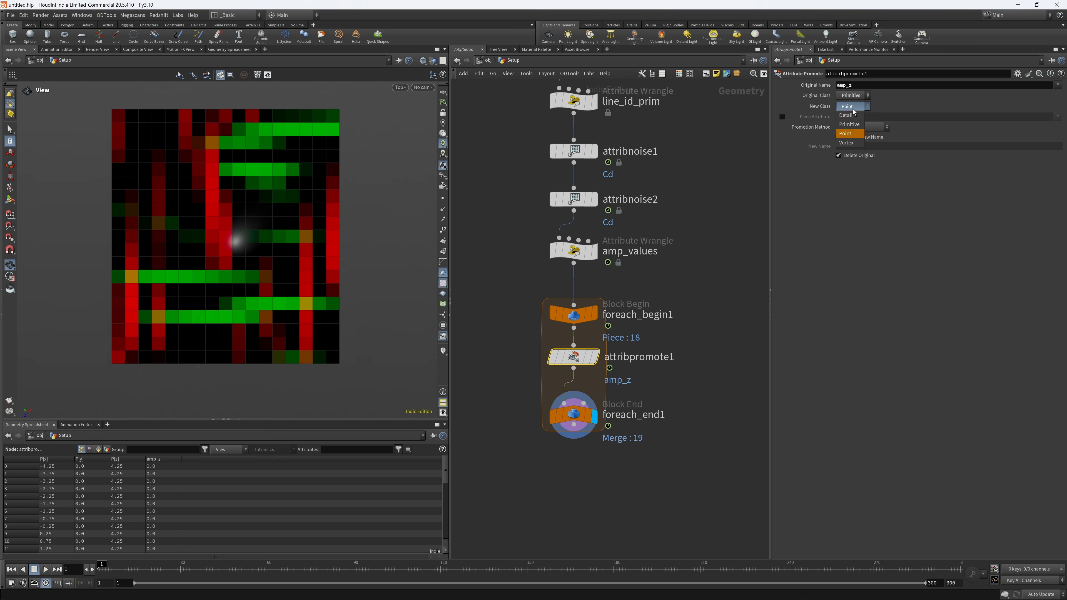
click(853, 107)
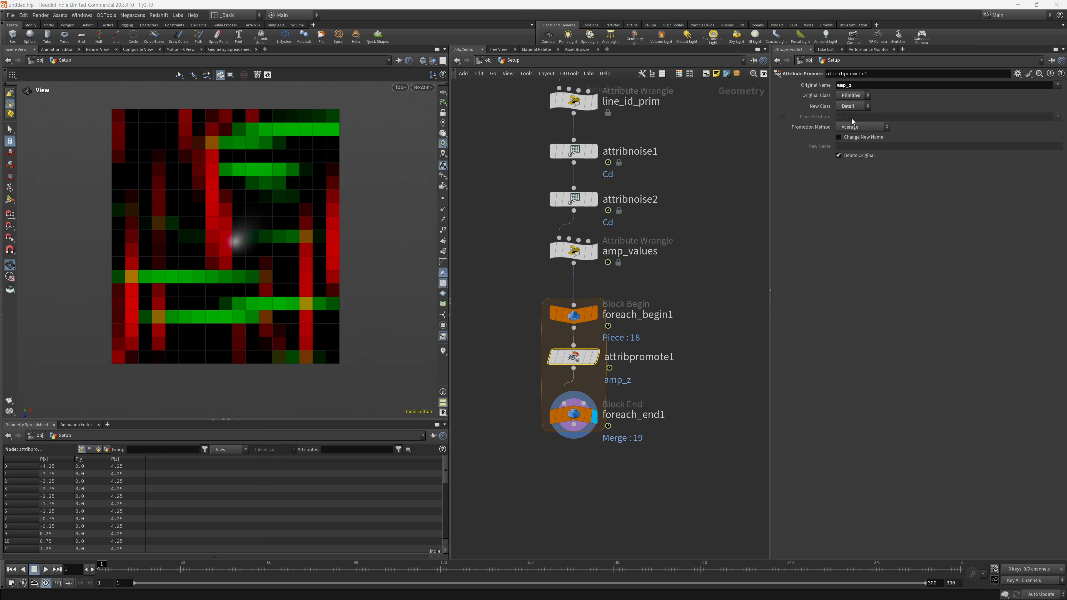
- Keep the original attribute, name the promoted one amp_line_h, and use Maximum as the promotion method
click(839, 155)
click(882, 147)
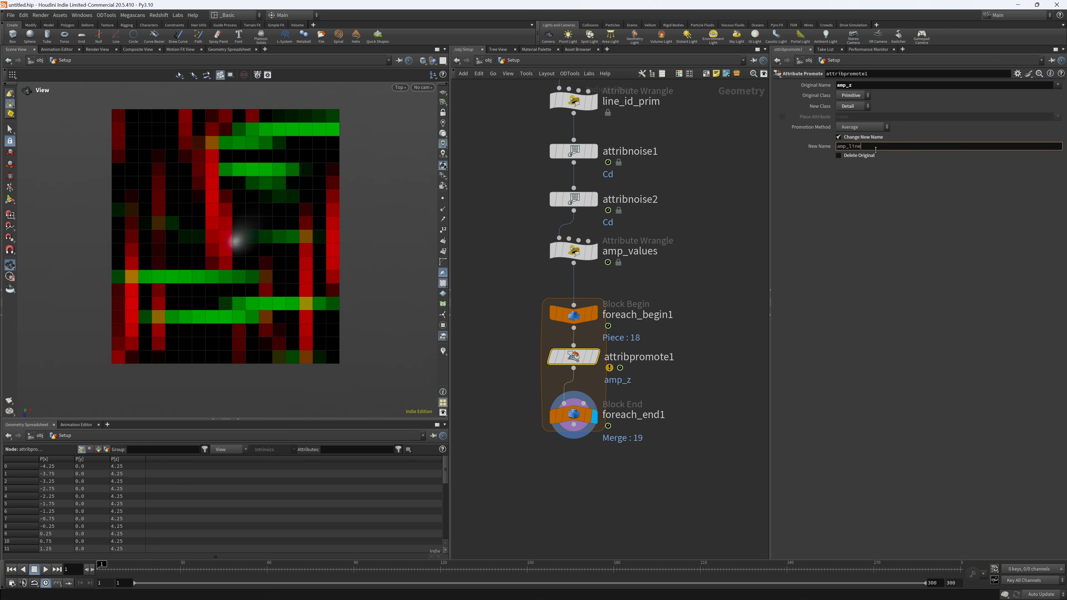
text(amp_line_h)
key(Return)
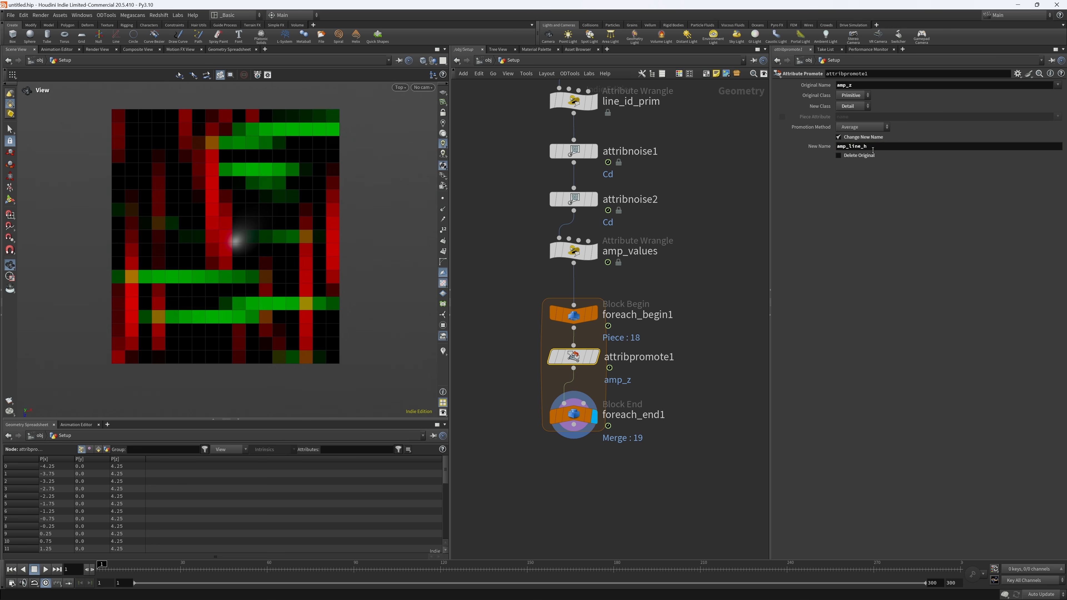
click(856, 128)
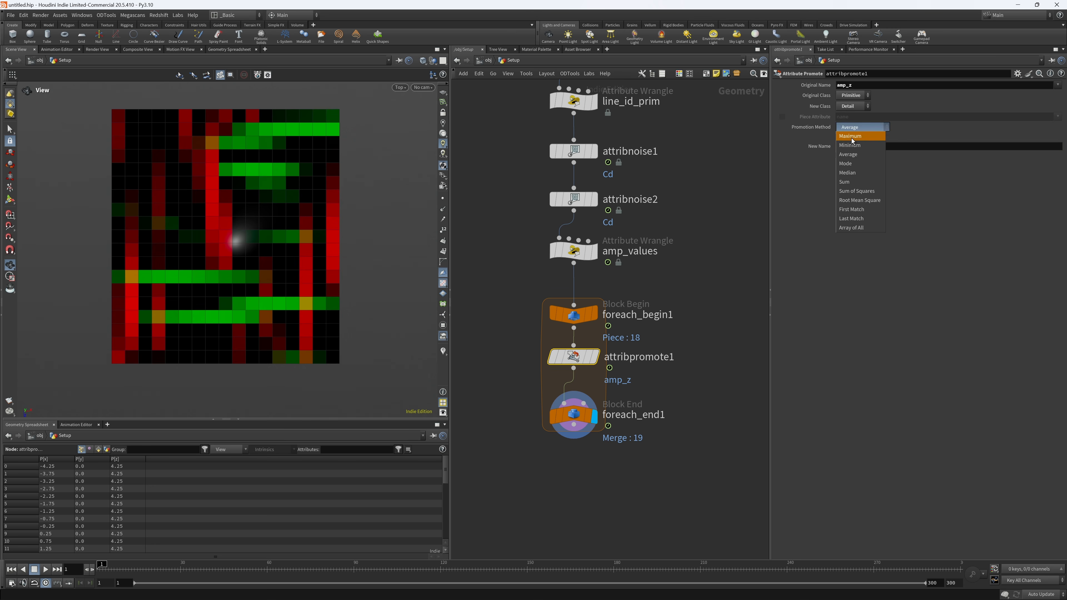
click(857, 128)
- Move foreach_end1 further down to make room below attribpromote1 inside the loop
middle_drag(719, 285, 702, 241)
drag(554, 383, 556, 416)
mouse_move(558, 315)
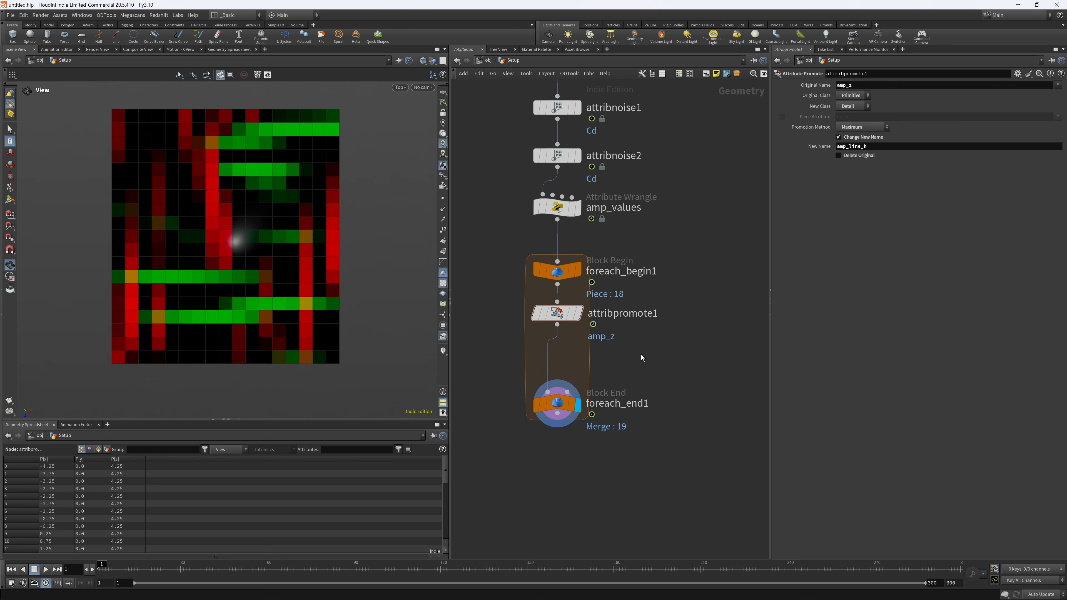
- Insert a second Attribute Promote node between attribpromote1 and foreach_end1 inside the loop
key(Tab)
text(atpr)
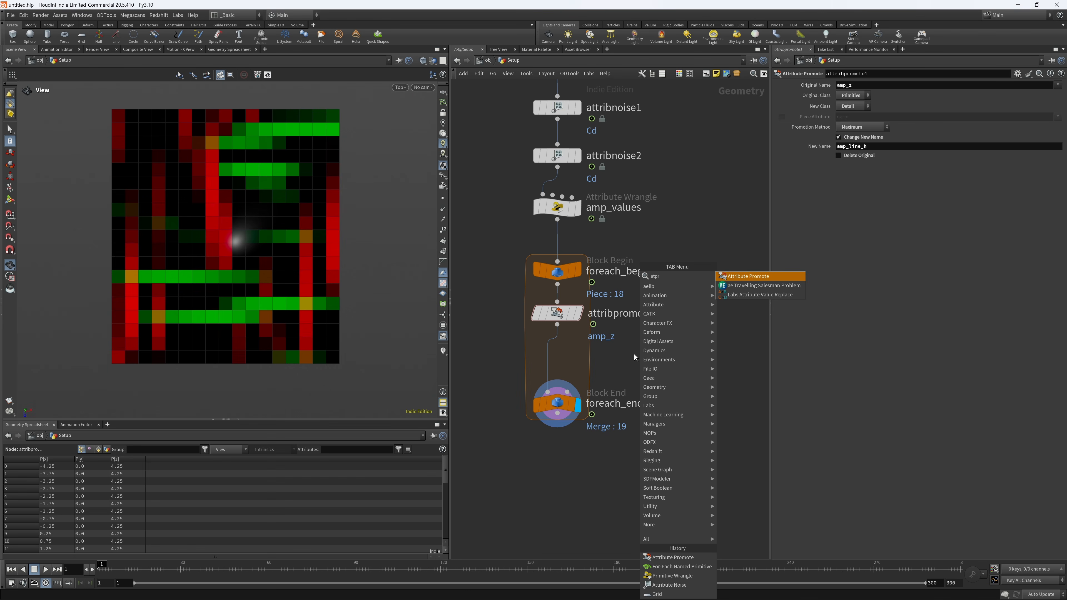
key(Return)
click(551, 348)
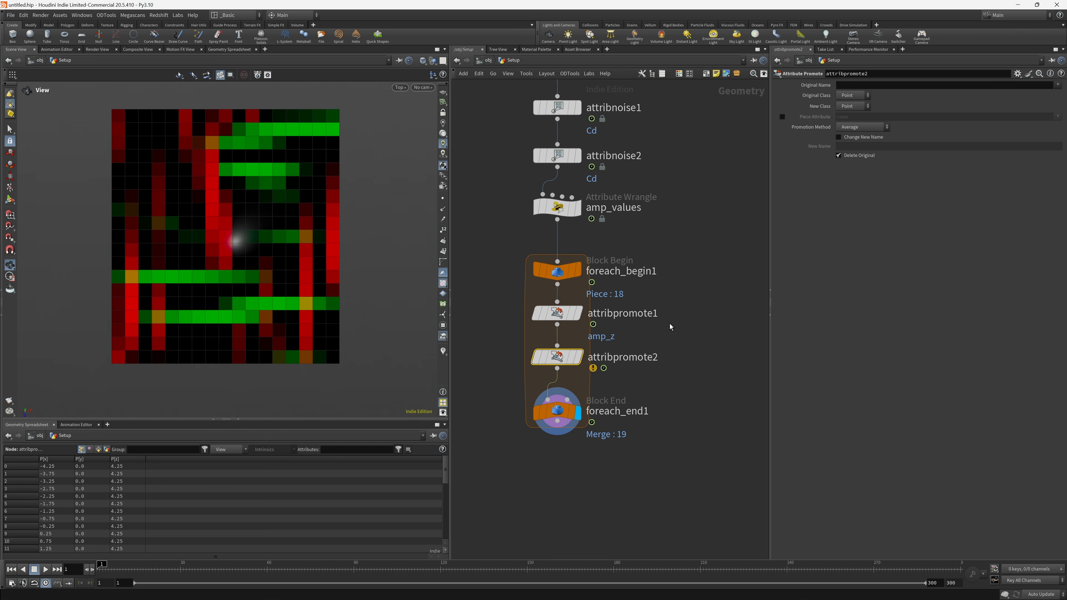
- Set attribpromote2 to promote the amp_line_h attribute from Detail class back to Primitive class
click(852, 95)
click(850, 97)
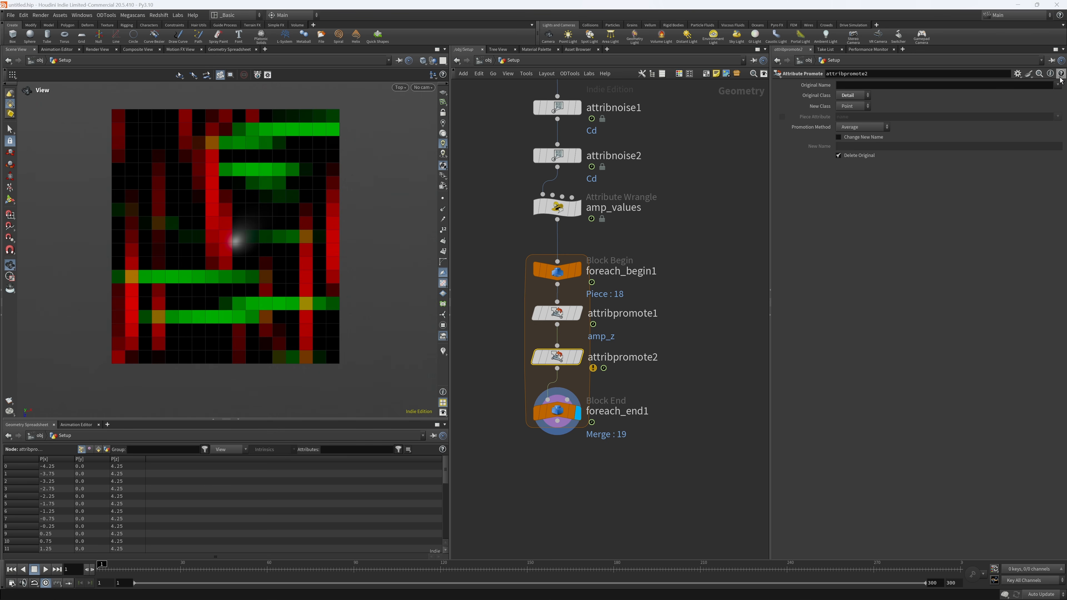
click(1058, 85)
click(1043, 94)
click(841, 106)
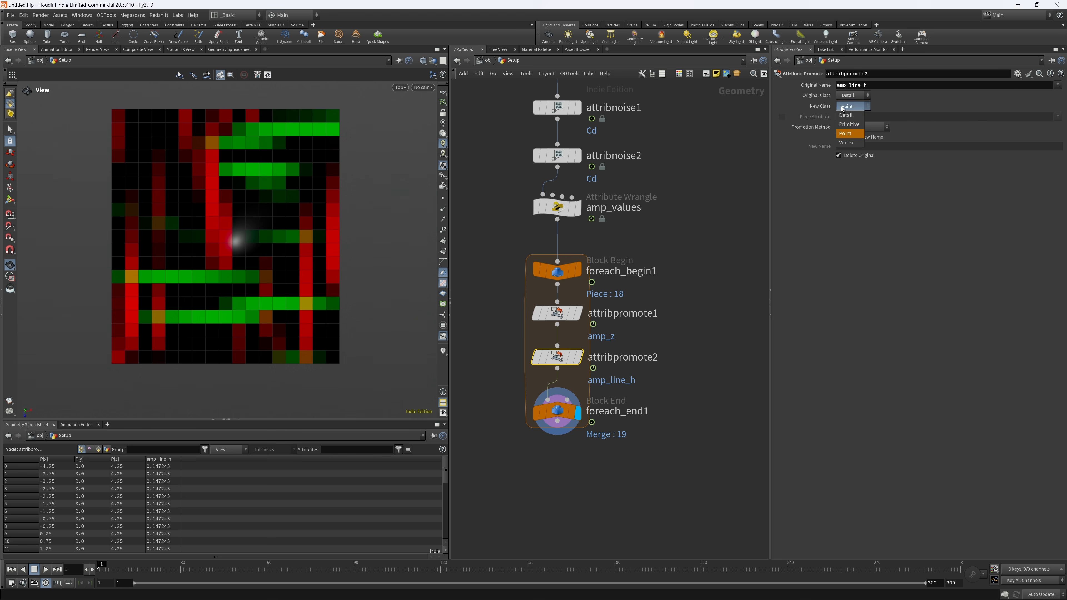
click(853, 129)
- Insert an Attribute Remap node between attribpromote2 and foreach_end1
click(639, 444)
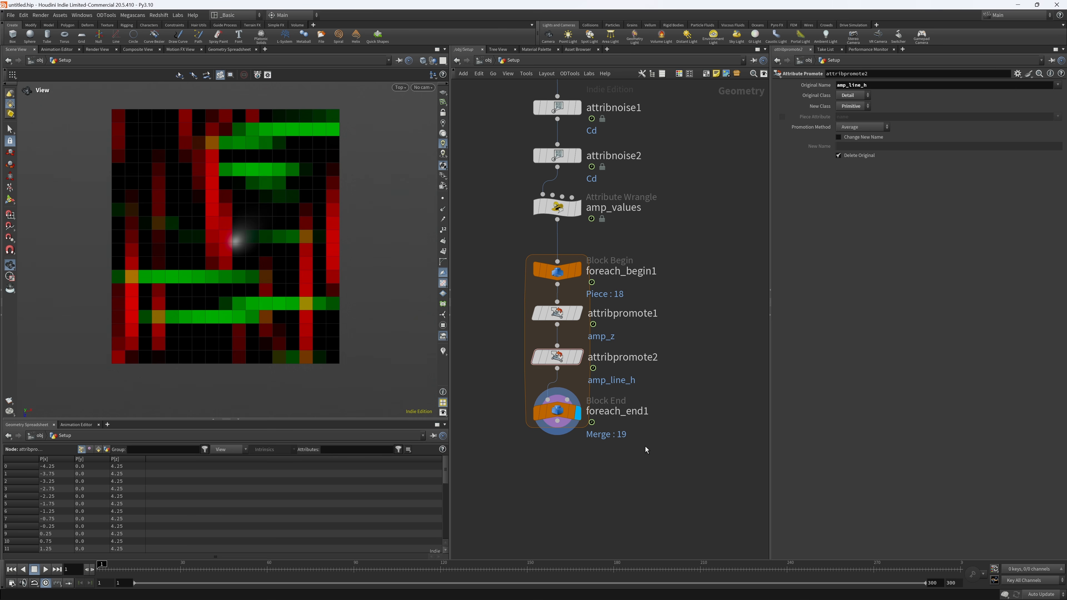
key(Tab)
text(aw)
key(Down)
key(Return)
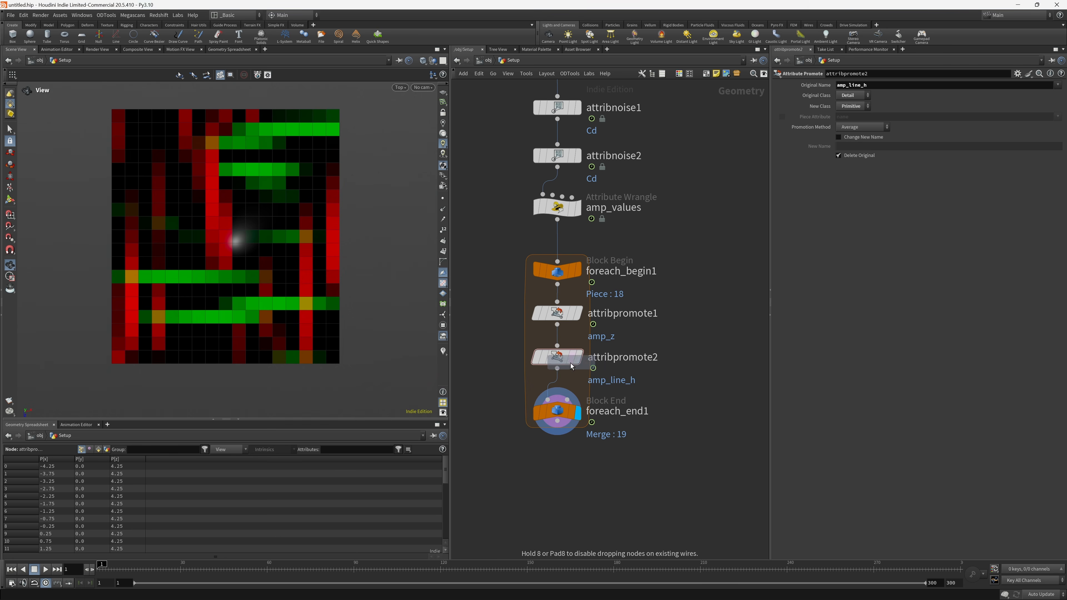
click(560, 405)
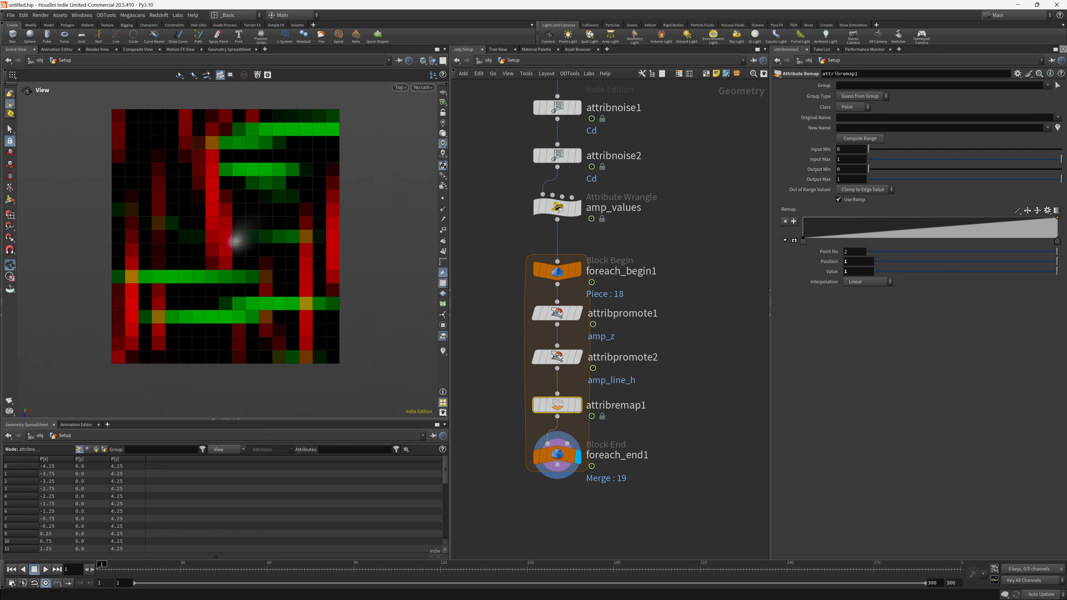
- Set the Attribute Remap node to the Primitive class with amp_line_h as its original attribute
click(868, 108)
click(852, 129)
click(1057, 117)
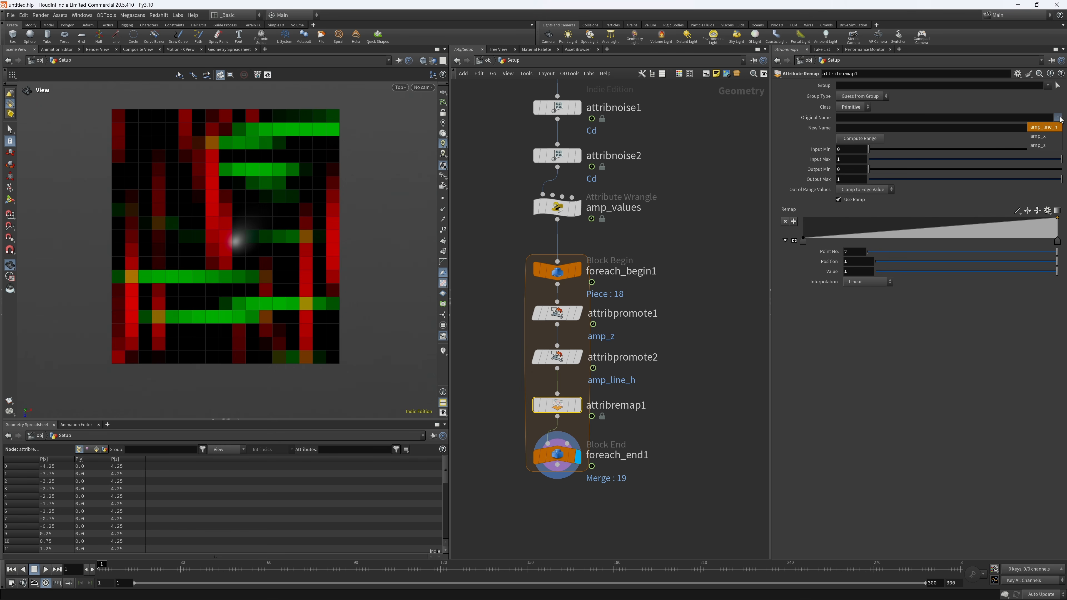
click(1043, 127)
- Set the Output Min of attribremap1 to 0.1
click(850, 169)
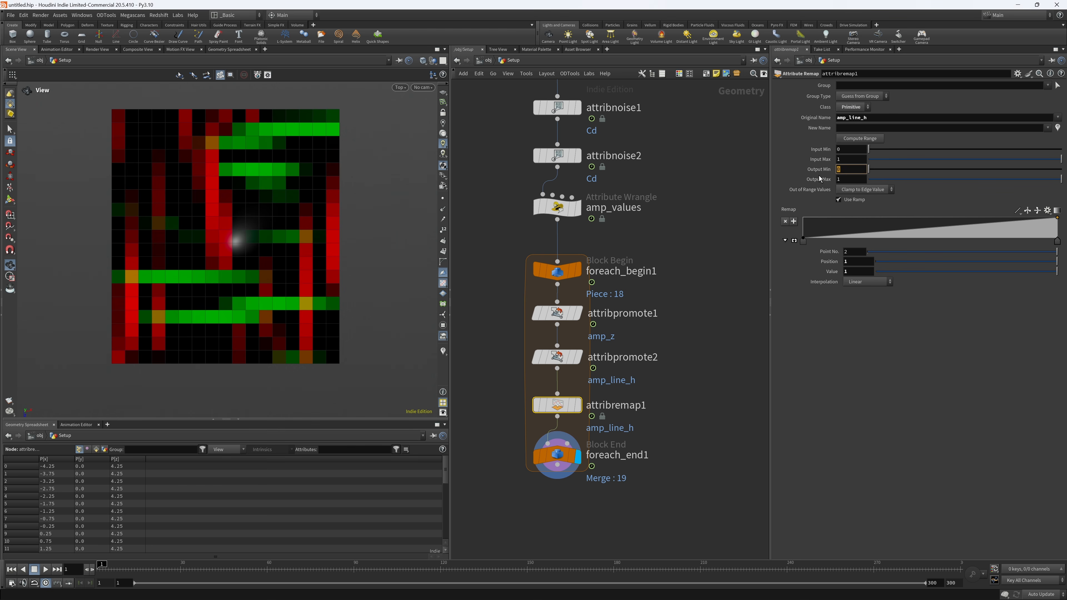
text(0.)
key(BackSpace)
text(1)
key(Return)
- Add a For-Each Named Primitive block below foreach_end1 and wire it to that node's output
scroll(555, 310, down, 1)
middle_drag(502, 394, 506, 356)
scroll(515, 339, down, 2)
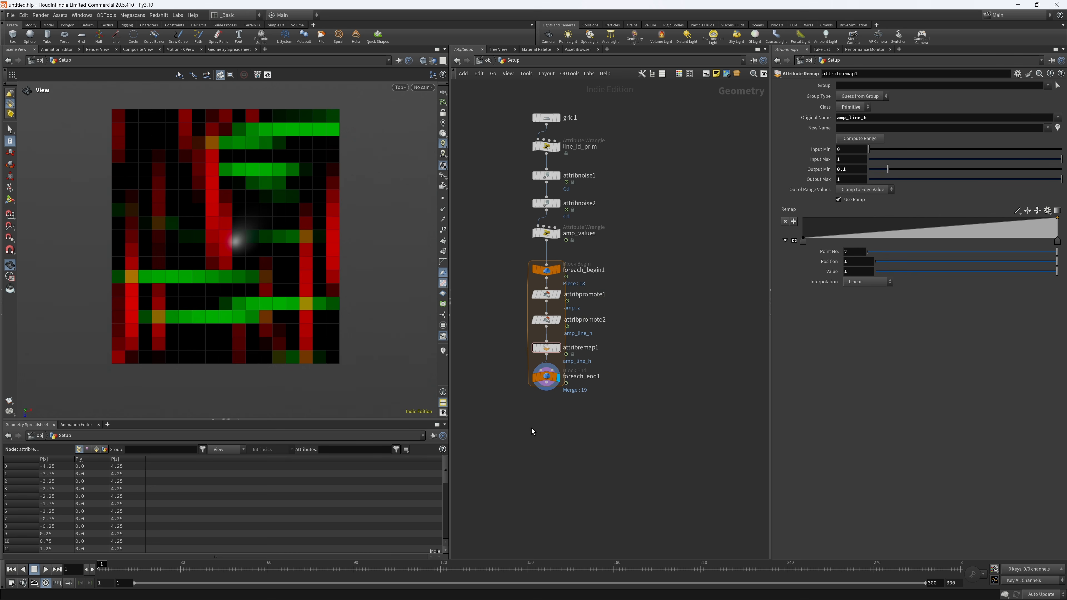
middle_drag(515, 416, 531, 373)
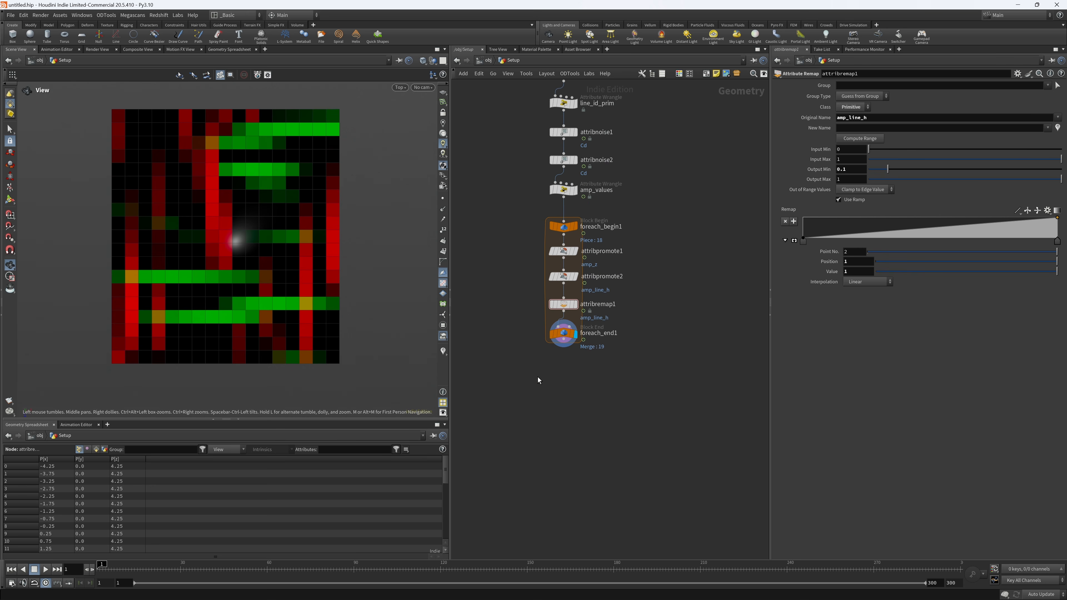
key(Tab)
text(fore)
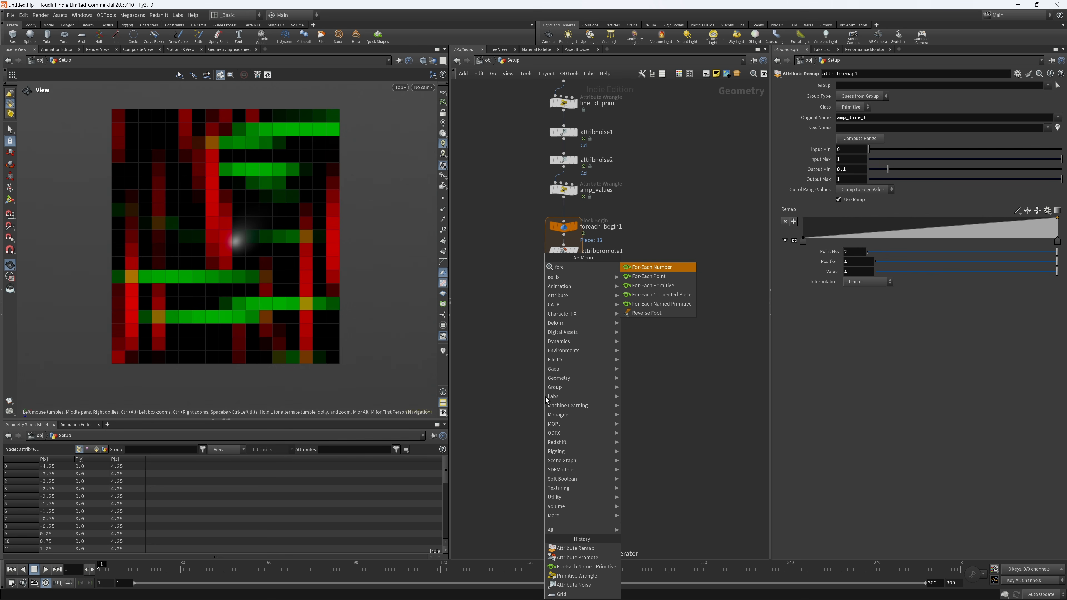
key(Down)
key(Down)
key(Down)
key(Down)
key(Return)
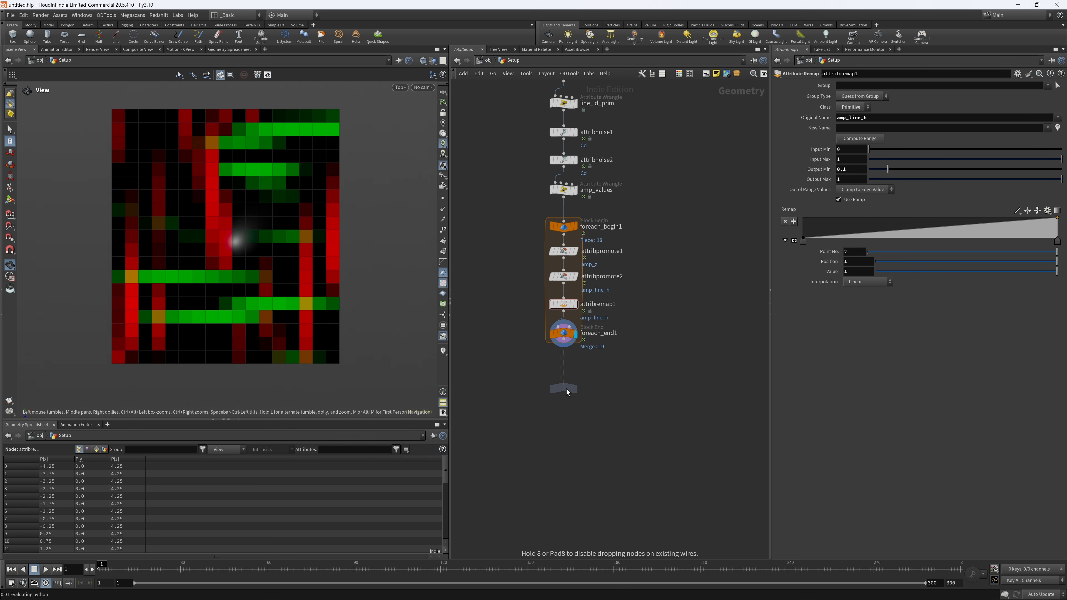
click(566, 389)
drag(563, 348, 563, 380)
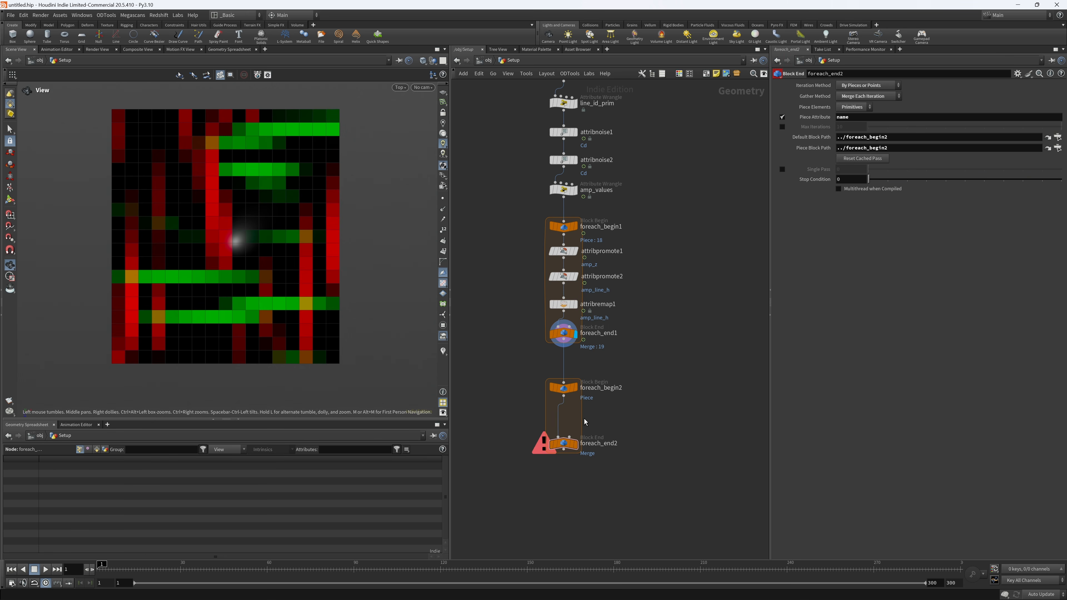
- Display foreach_end2 and set its Piece Attribute to line_v
click(574, 443)
double_click(842, 117)
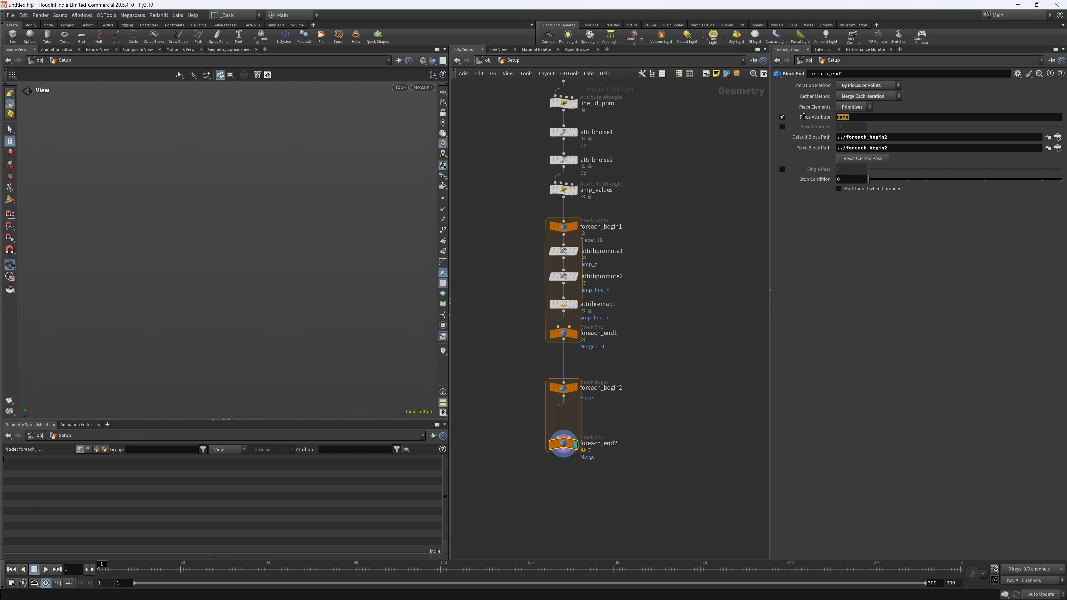
mouse_move(804, 118)
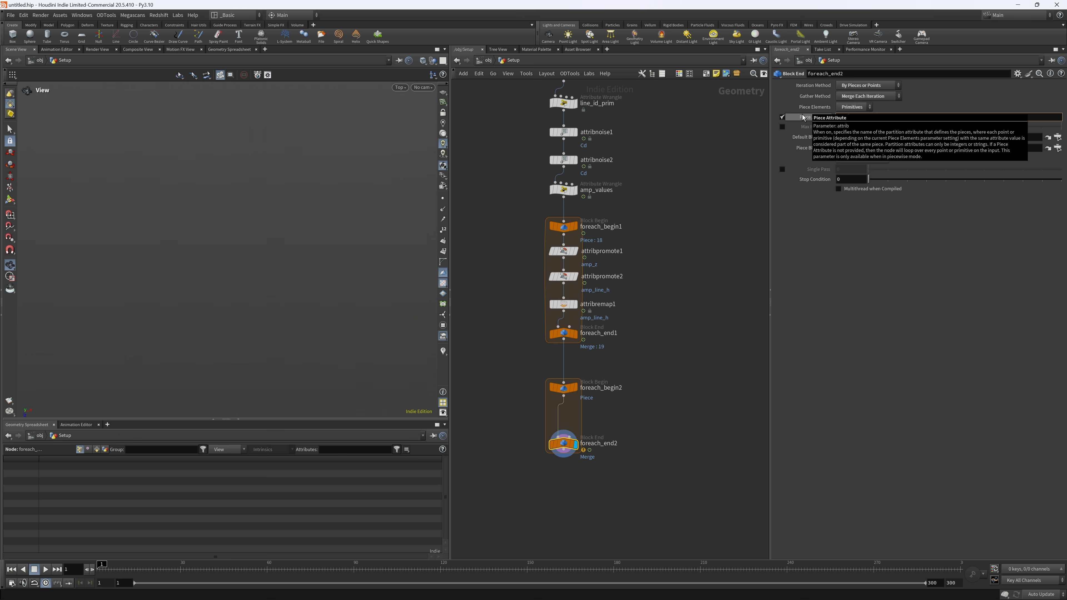
key(Return)
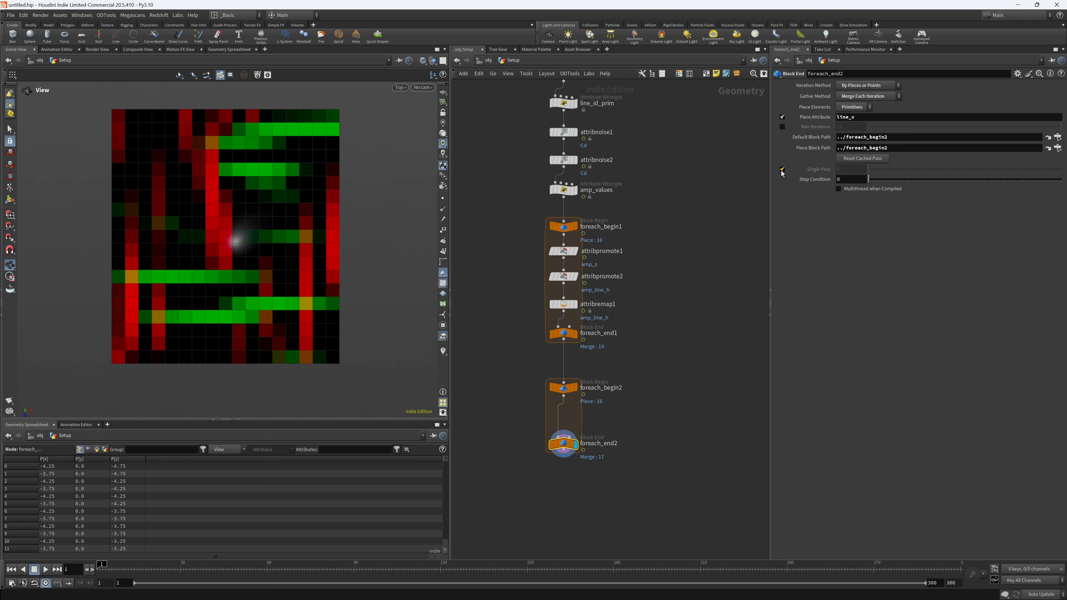
- Enable Single Pass on foreach_end2, preview vertical lines up to pass 3, and return to pass 0
click(782, 169)
drag(869, 169, 925, 167)
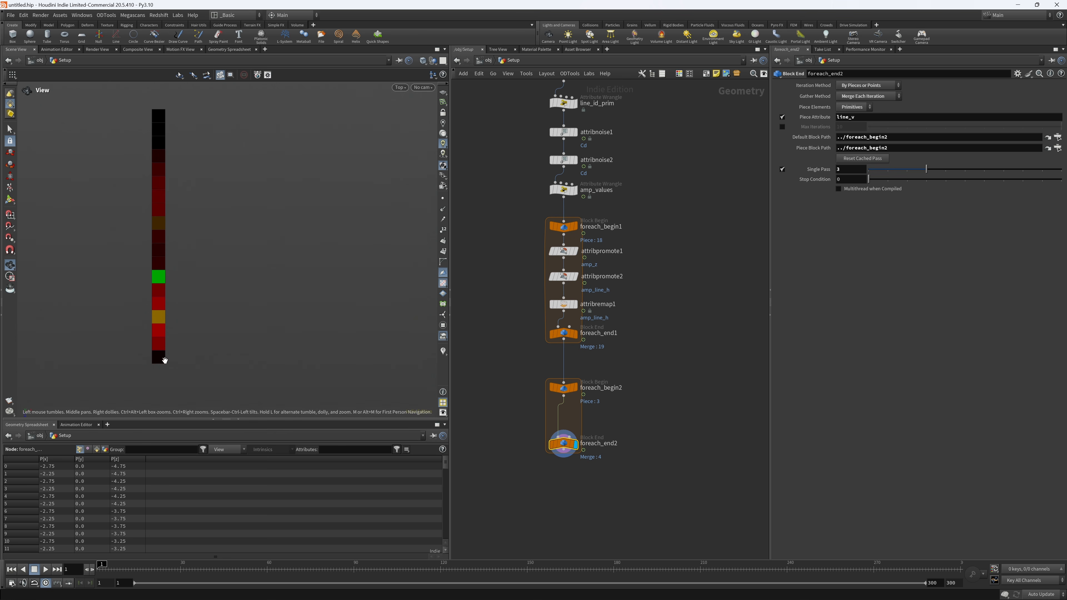
drag(908, 169, 810, 170)
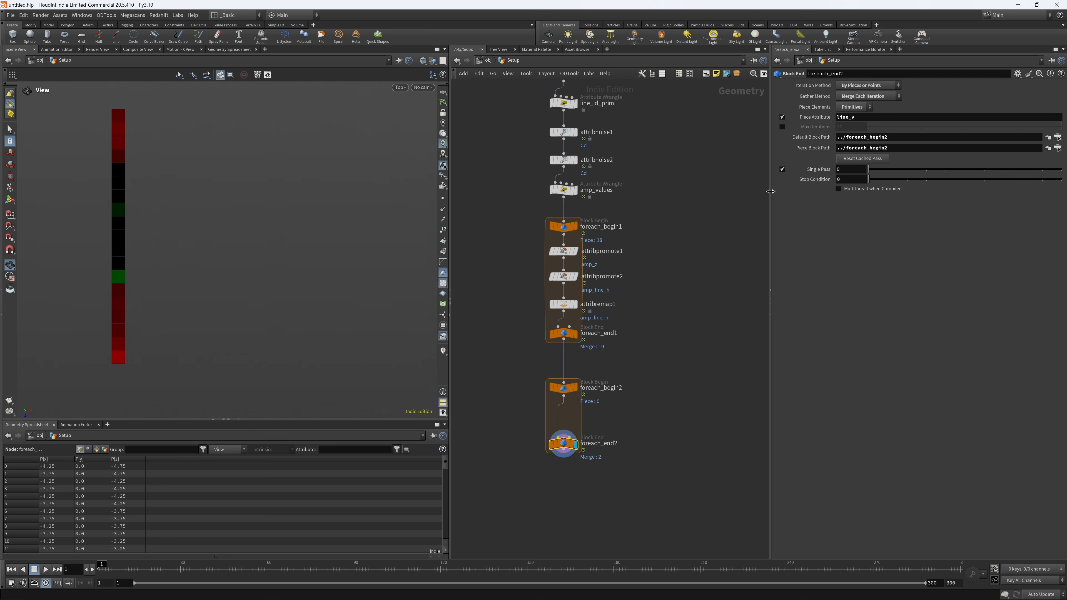
- Insert an Attribute Promote node between foreach_begin2 and foreach_end2
key(Tab)
text(at)
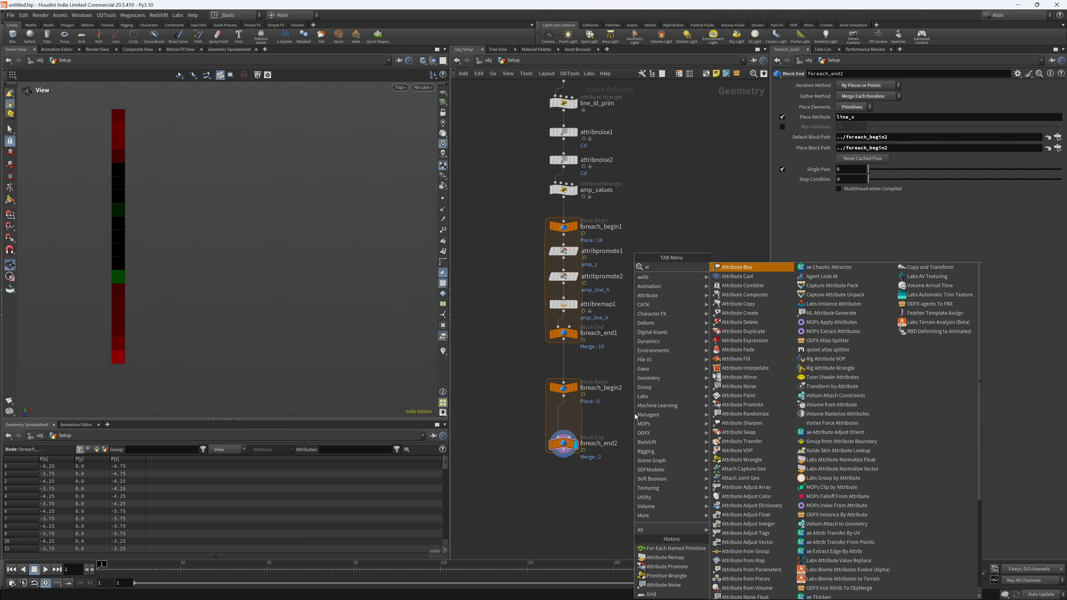
text(pro)
key(Return)
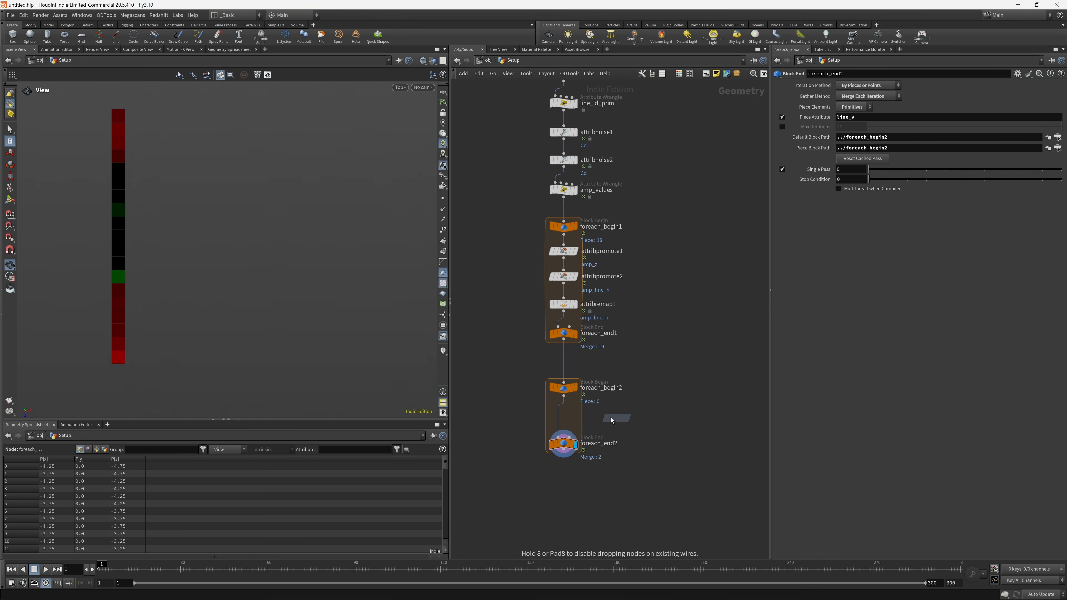
click(563, 411)
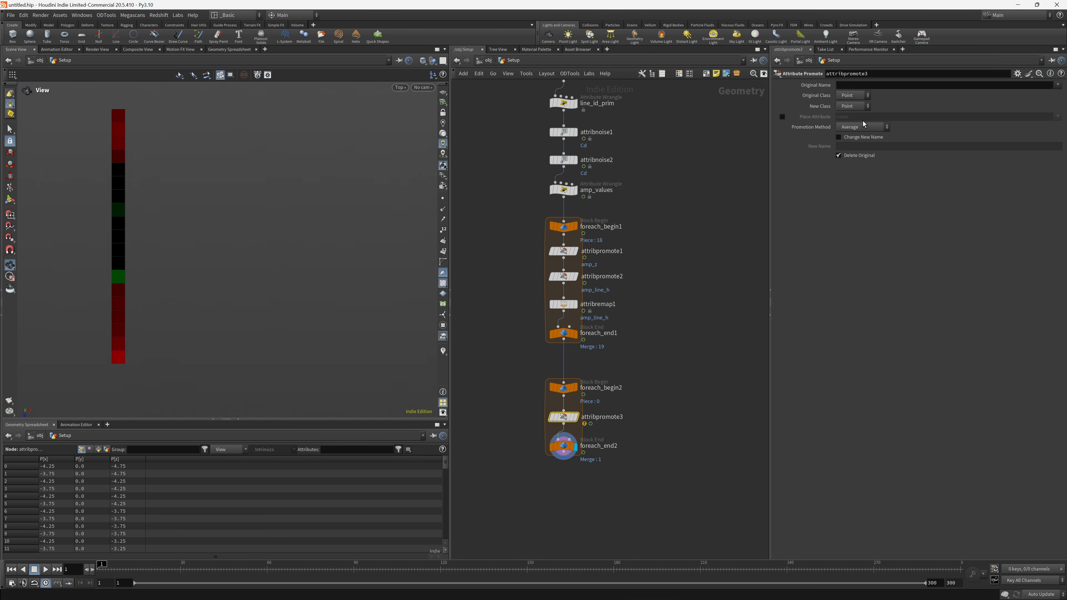
- Set attribpromote3 to promote the amp_x attribute from Primitive class to Detail class
click(852, 107)
click(852, 95)
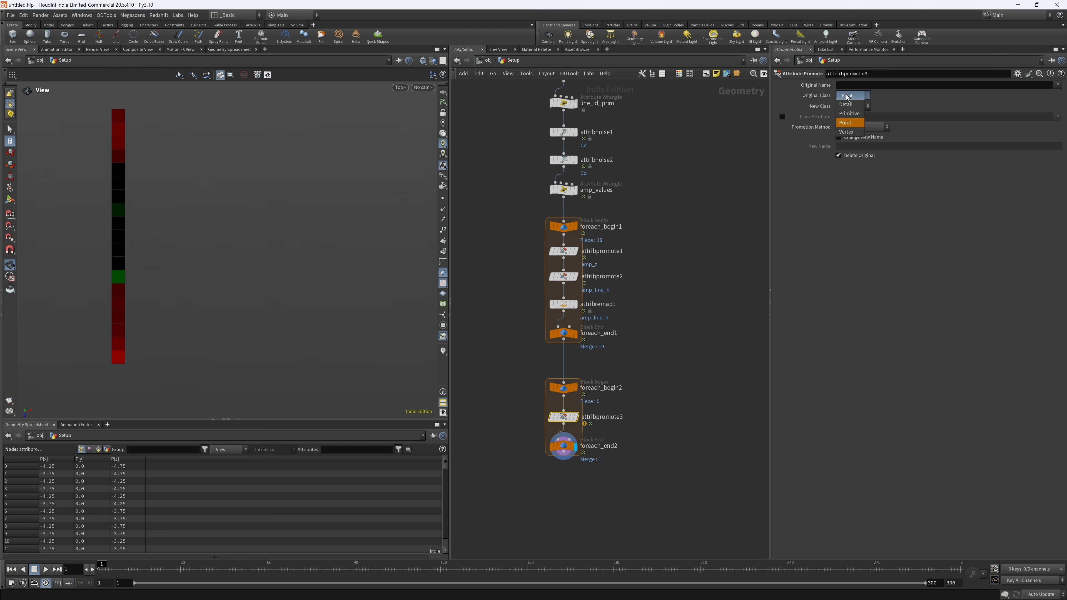
click(848, 113)
click(851, 105)
click(849, 115)
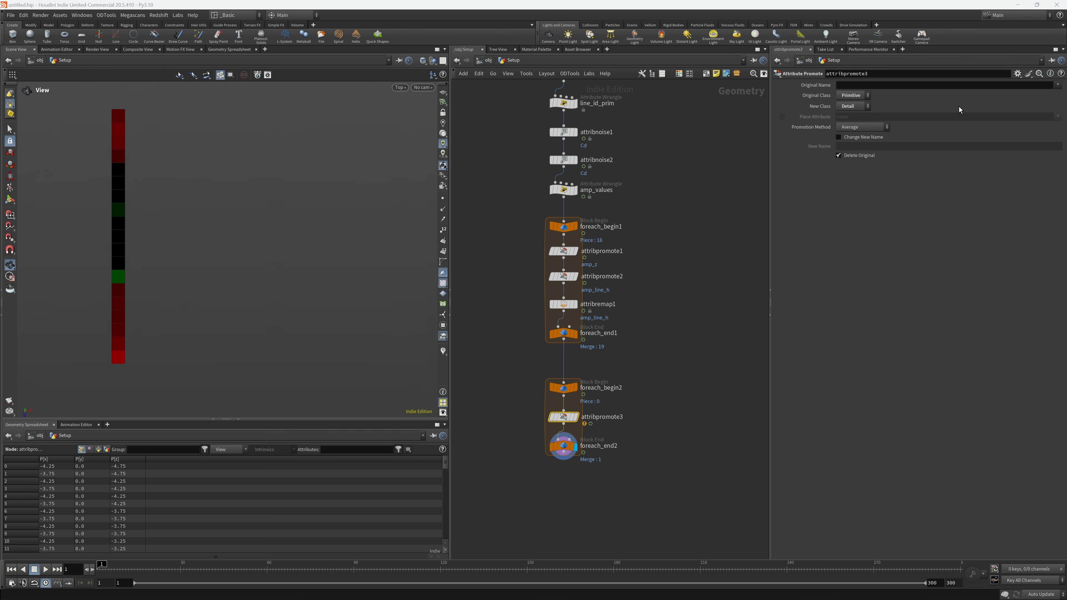
click(1056, 85)
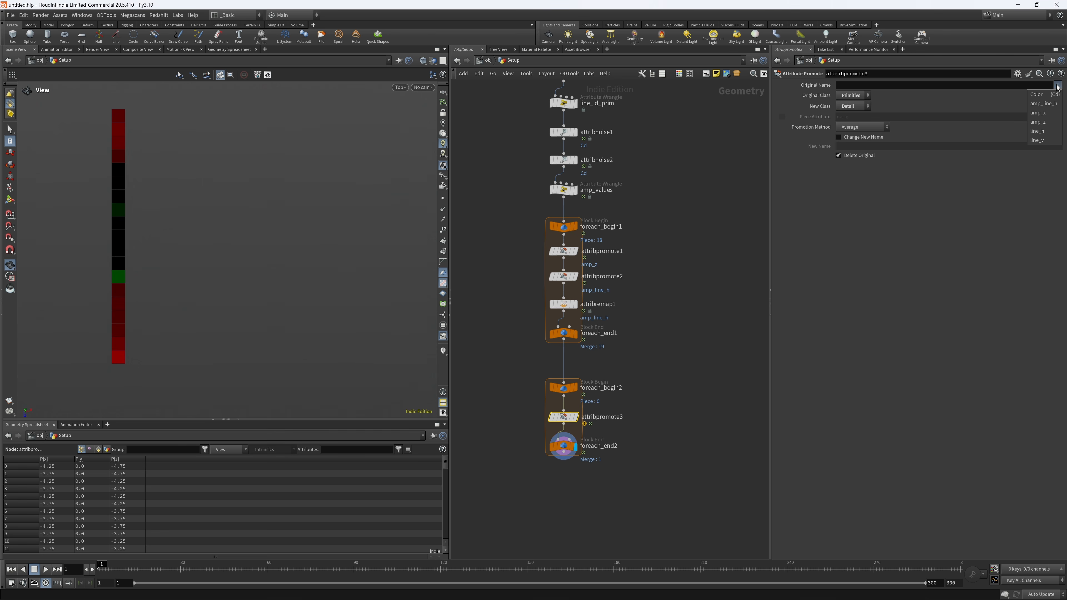
click(1037, 112)
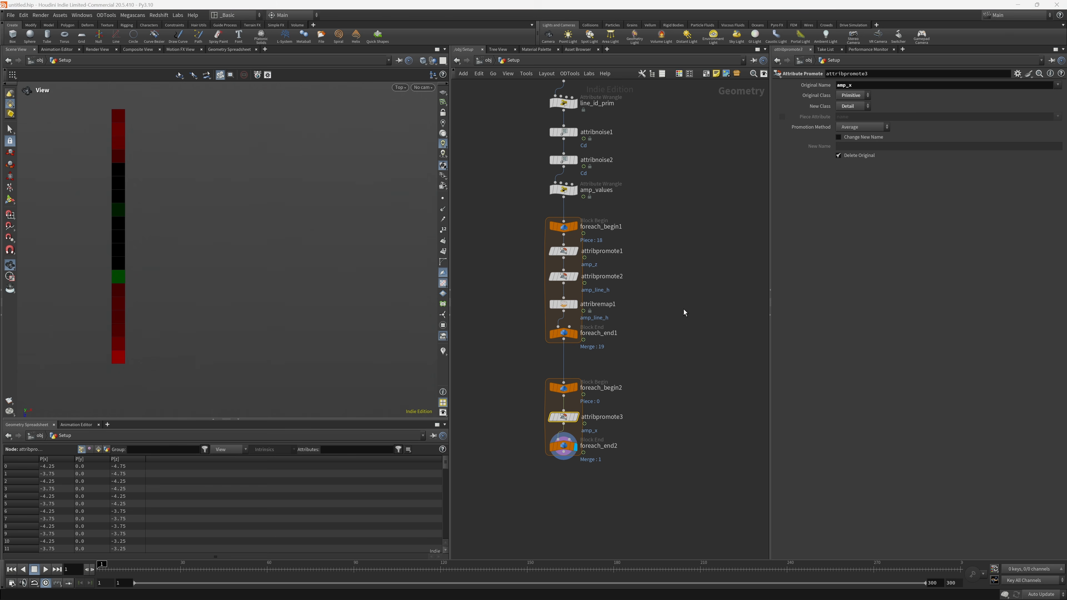
- Use Maximum as attribpromote3's promotion method, keep the original attribute, and name the promoted one amp_line_v
click(844, 127)
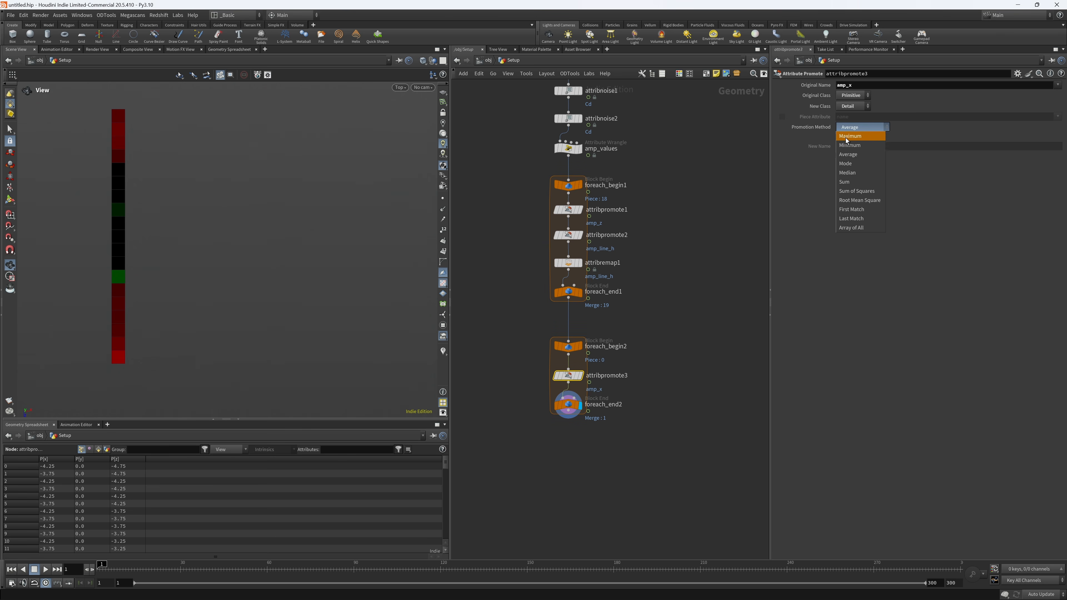
click(845, 139)
click(838, 155)
click(839, 137)
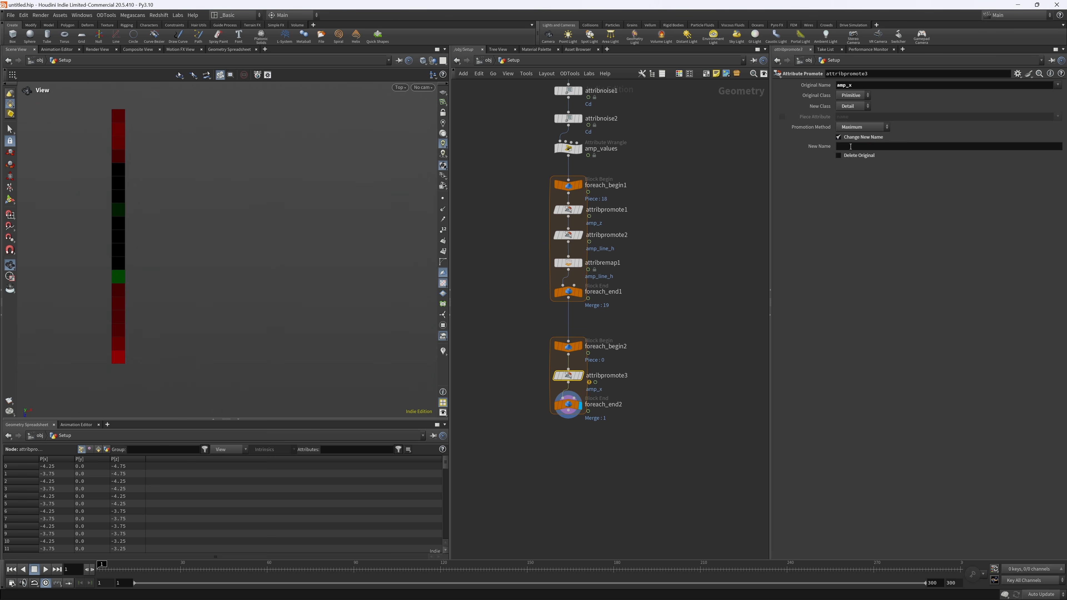
click(854, 146)
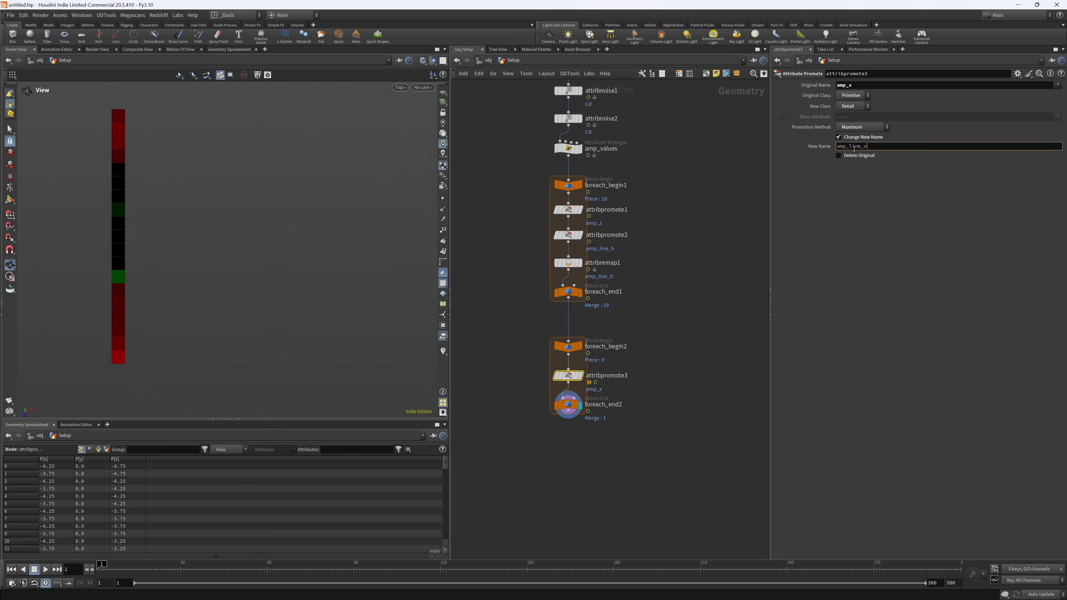
key(Return)
- Move foreach_end2 further down and insert another Attribute Promote node between attribpromote3 and foreach_end2
middle_drag(643, 321, 645, 257)
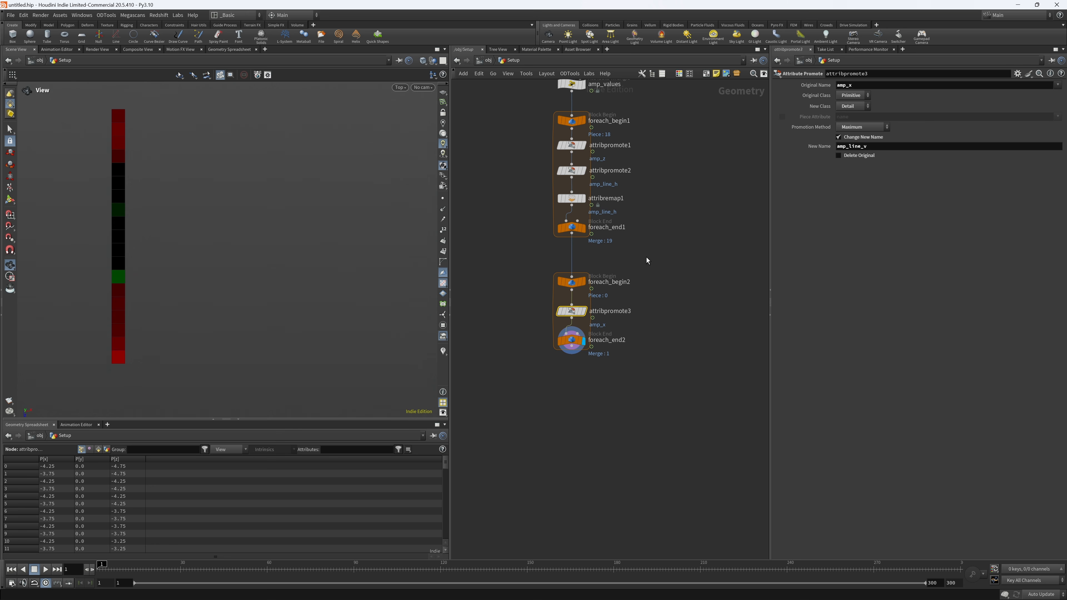
drag(571, 340, 571, 382)
click(643, 334)
key(Tab)
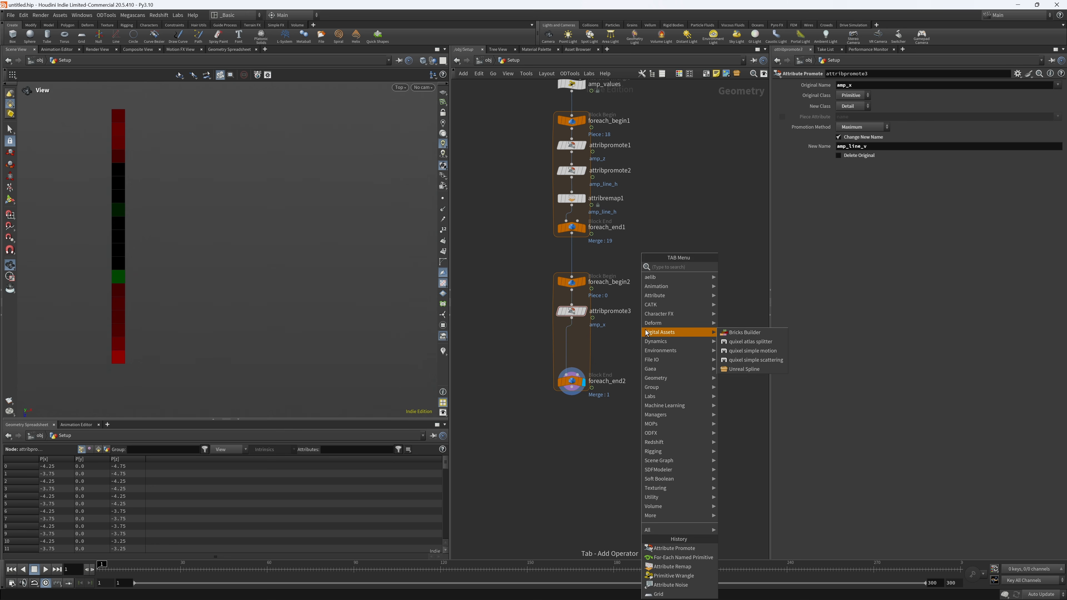
text(atrpr)
key(BackSpace)
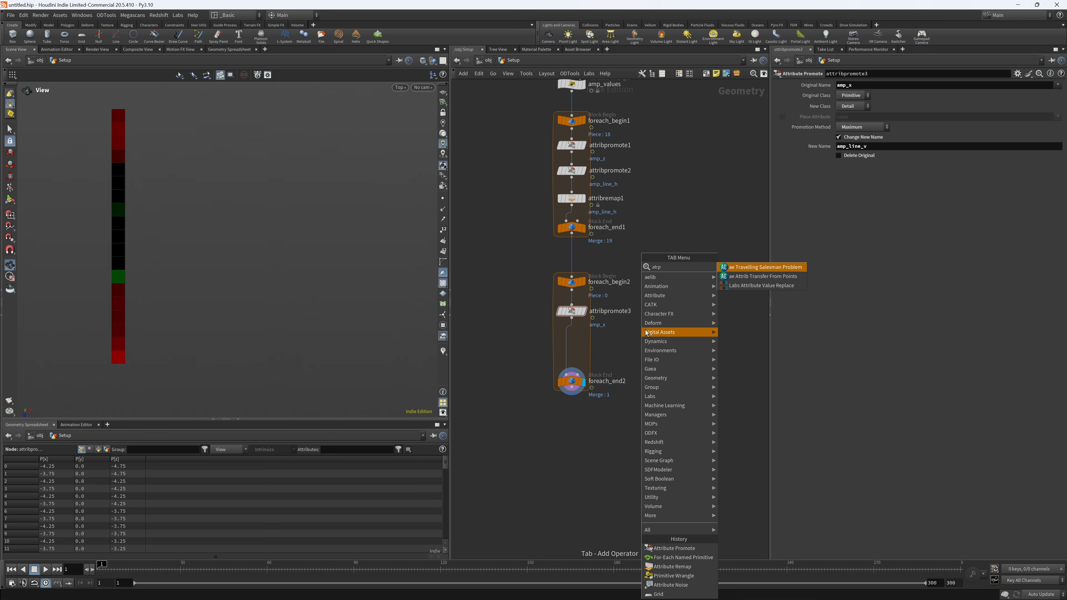
key(BackSpace)
key(BackSpace)
text(pr)
key(Return)
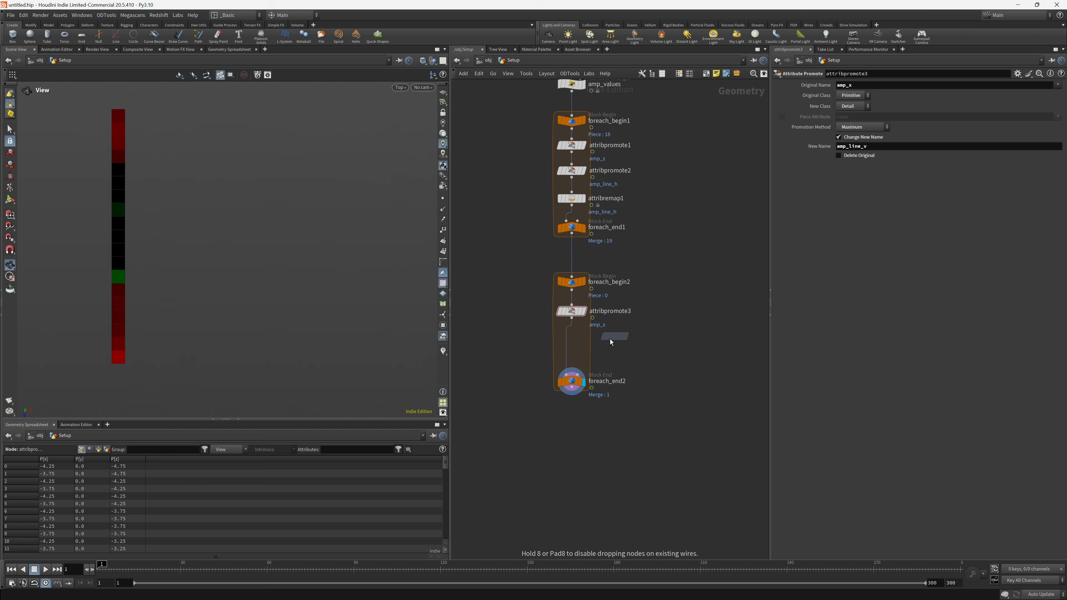
click(568, 335)
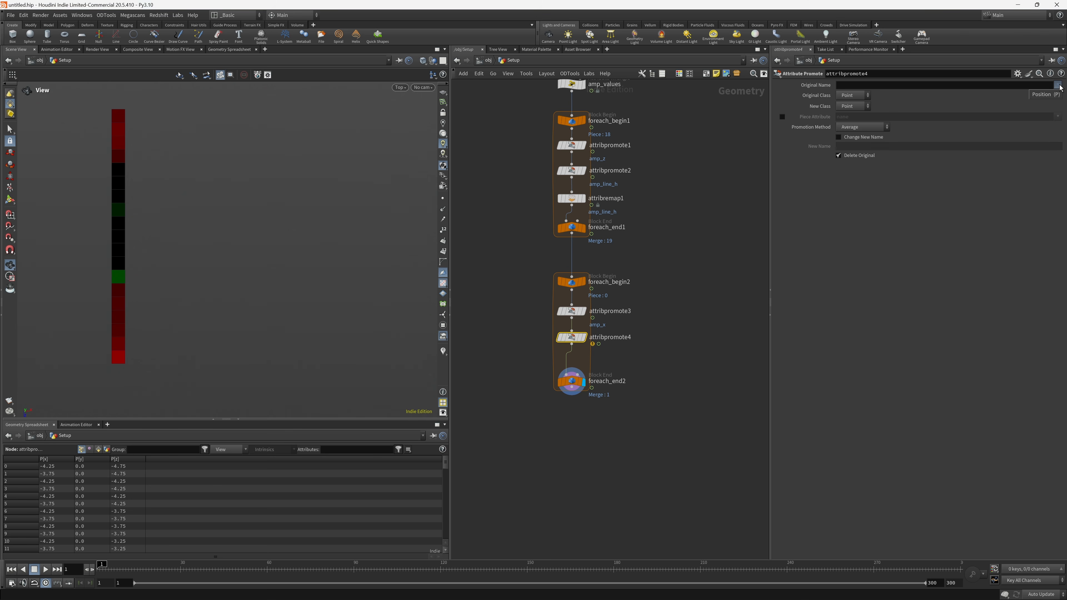
- Set attribpromote4 to promote the amp_line_v attribute from Detail class to Primitive class
click(847, 96)
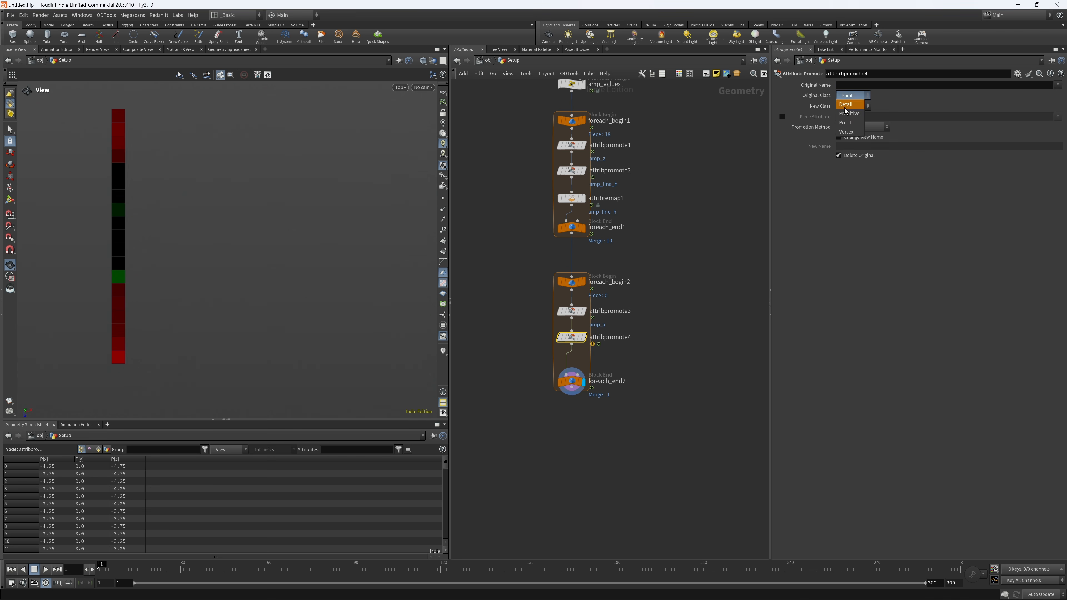
click(845, 105)
click(848, 106)
click(850, 126)
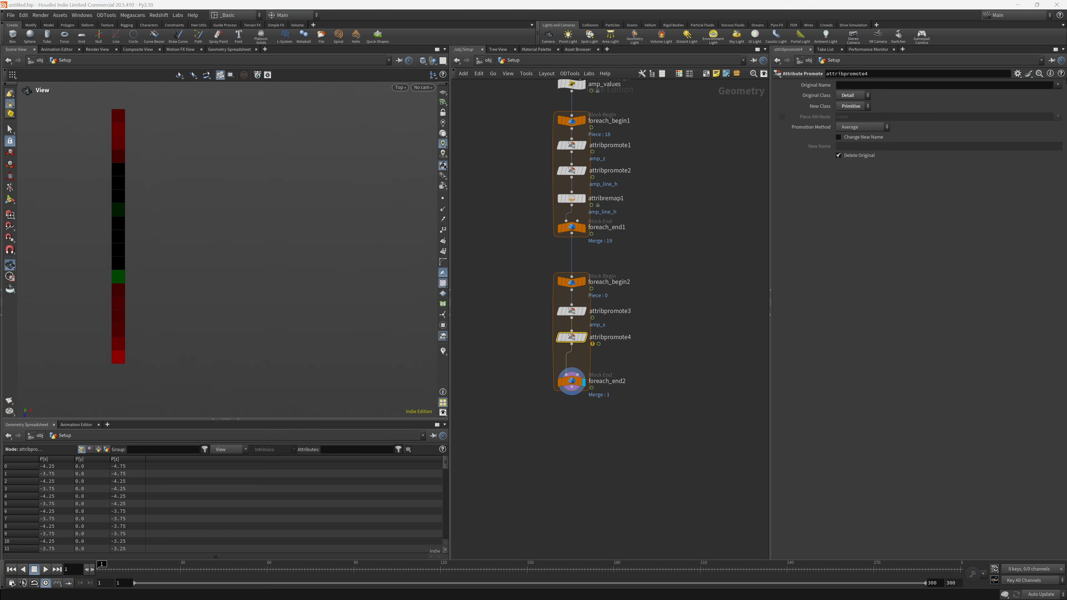
click(1057, 84)
click(1044, 95)
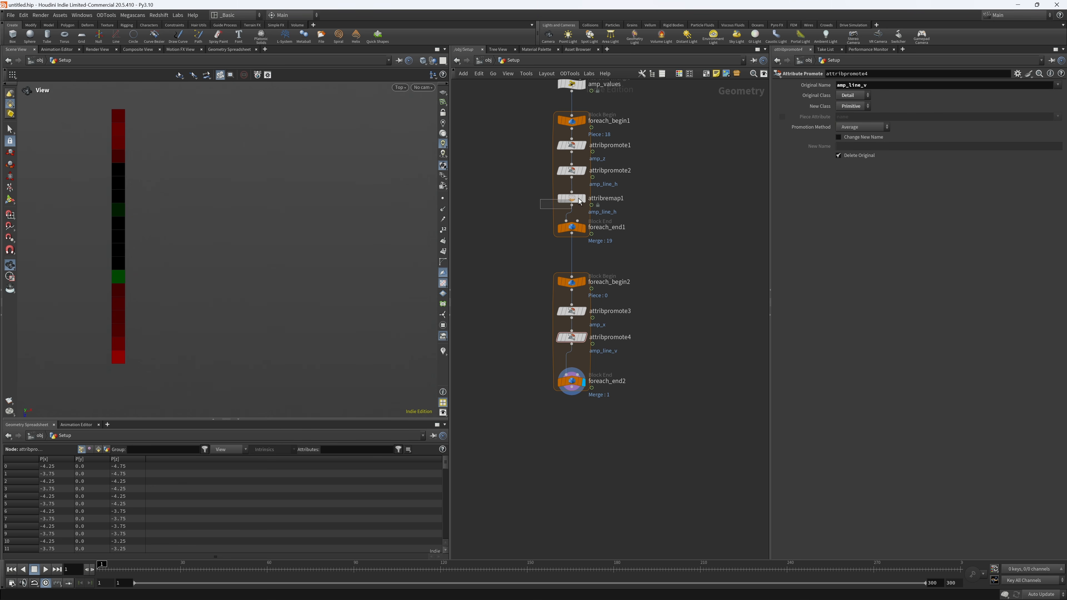
- Copy attribremap1 between attribpromote4 and foreach_end2, and set the copy's original attribute name to amp_line_v
drag(578, 199, 572, 361)
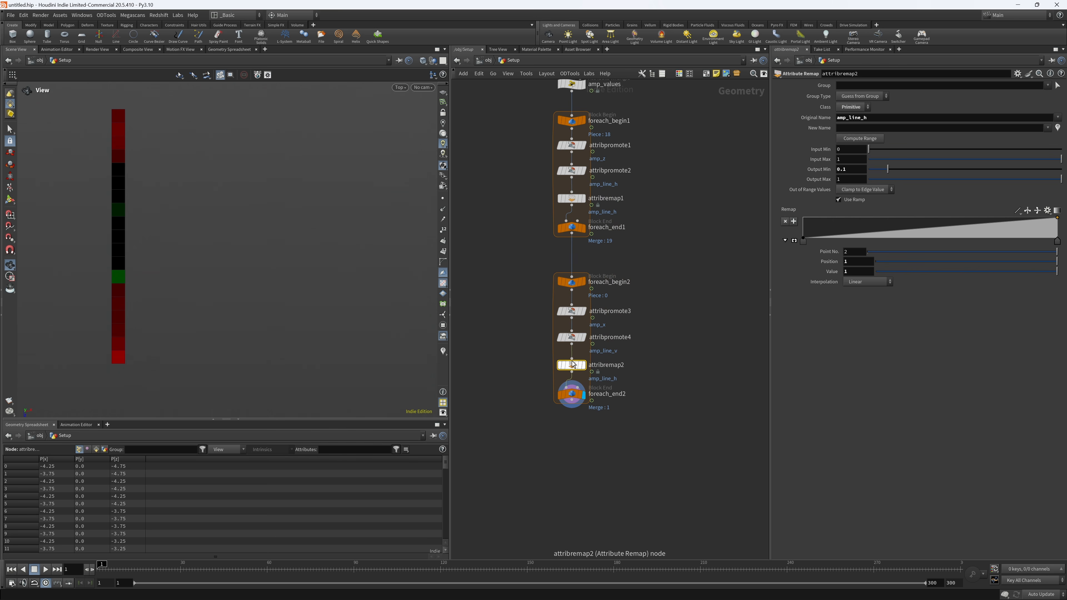
click(885, 117)
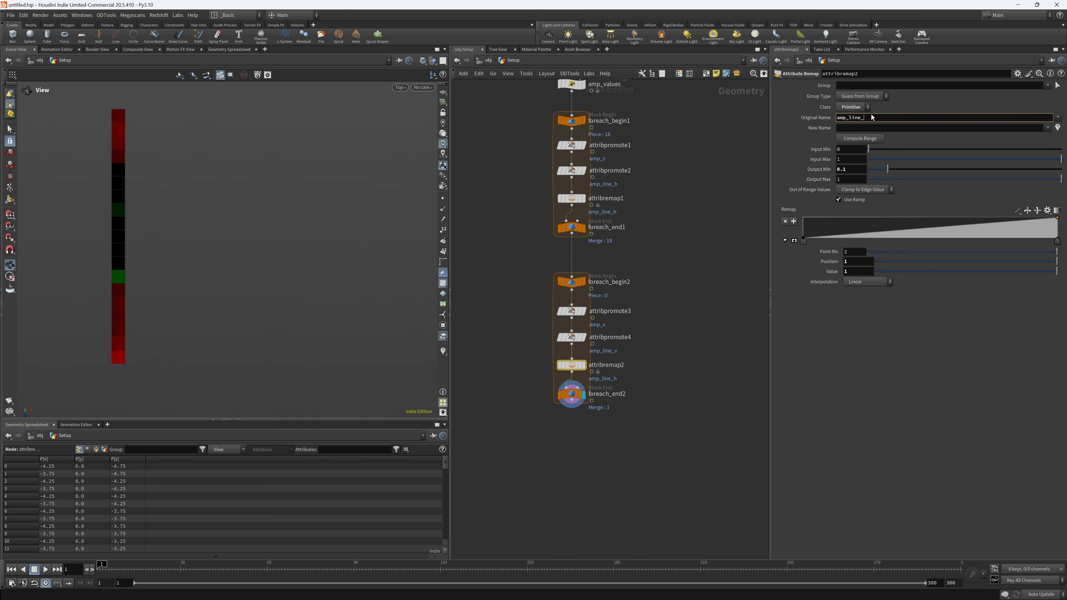
text(v)
key(Return)
middle_drag(671, 289, 673, 243)
middle_drag(638, 303, 631, 327)
scroll(559, 333, down, 1)
middle_drag(648, 246, 634, 283)
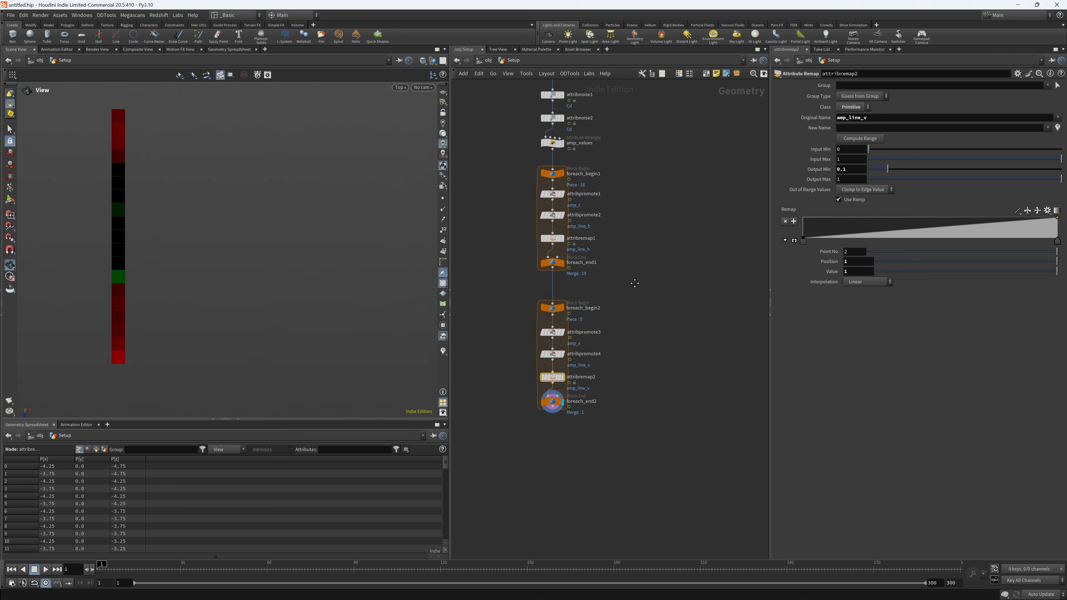
- Add a Fuse node below foreach_end2
middle_drag(527, 277, 545, 235)
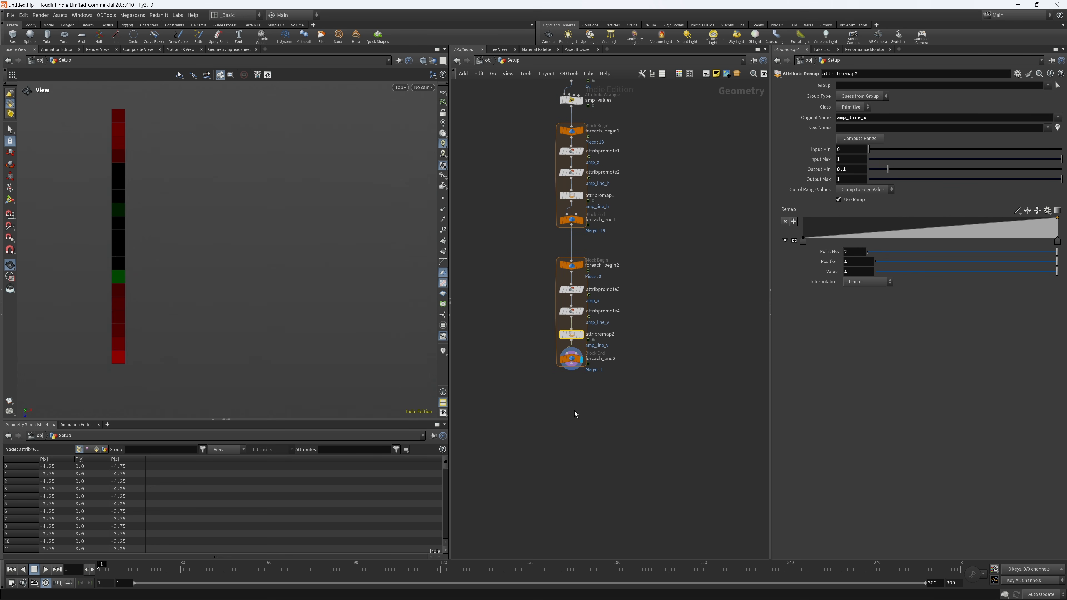
key(Tab)
text(nu)
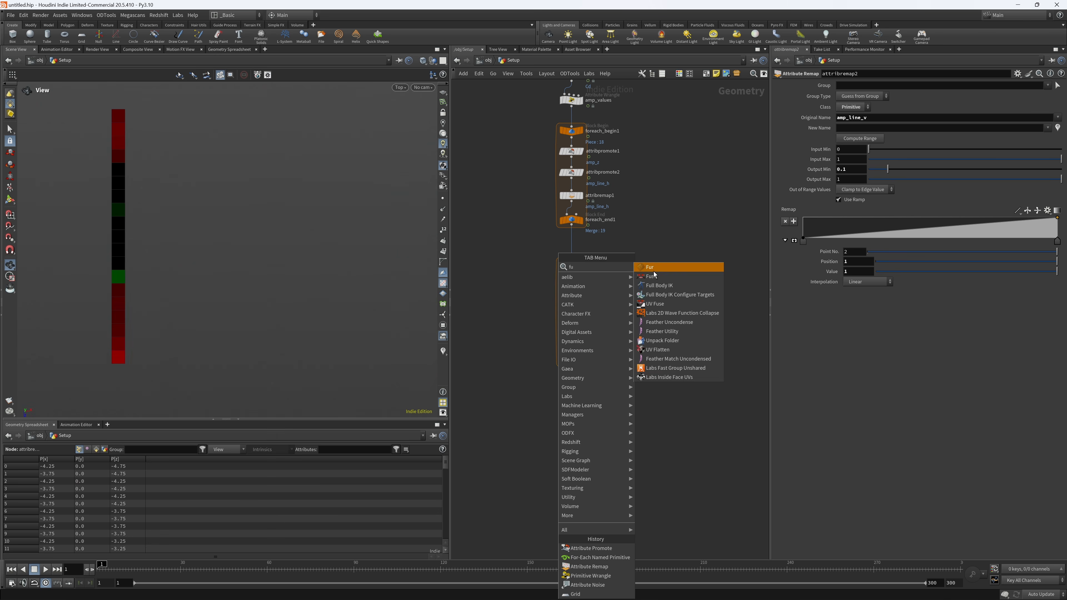
click(652, 269)
click(575, 395)
- Turn off the Single Pass option on foreach_end2 so that all vertical lines are processed
click(570, 358)
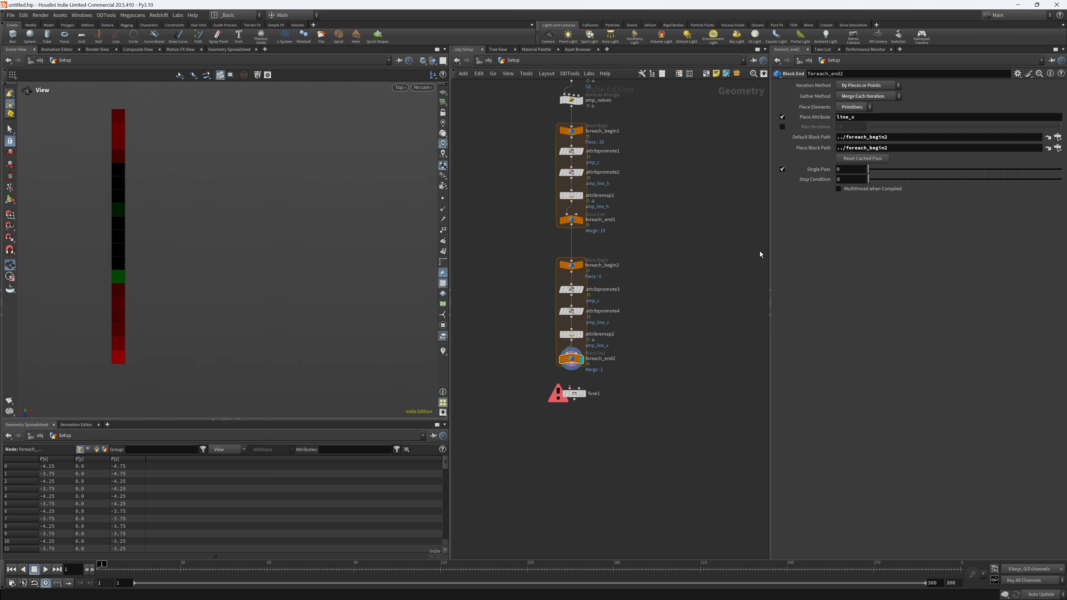
click(782, 169)
scroll(545, 384, up, 2)
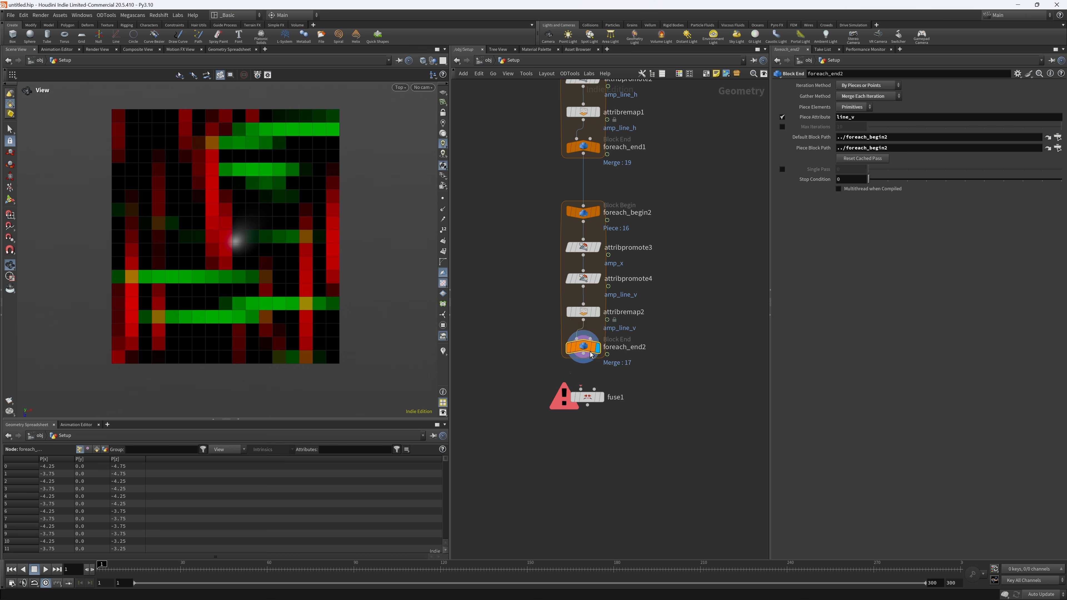
- Connect foreach_end2 to fuse1 and display fuse1, comparing the point numbers in the viewport before and after fusing
drag(582, 364, 546, 353)
click(442, 229)
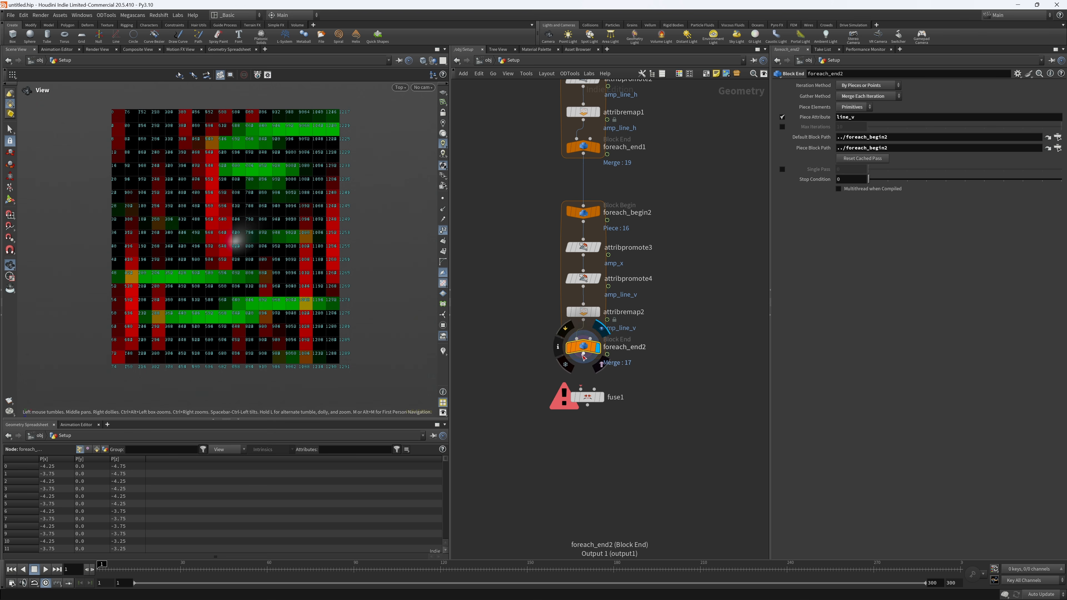
drag(583, 353, 594, 392)
click(602, 397)
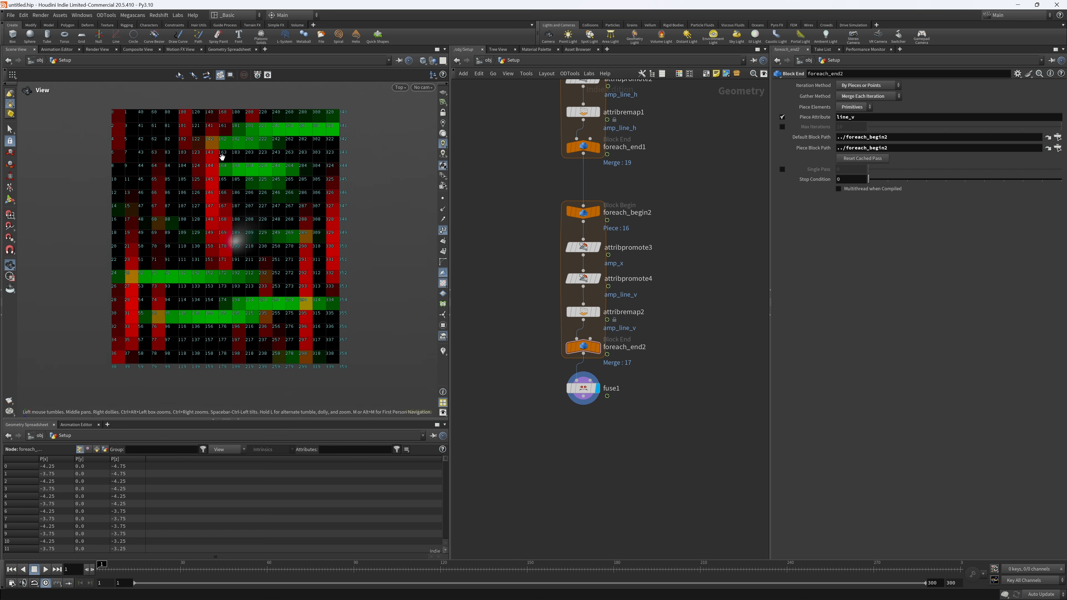
click(443, 230)
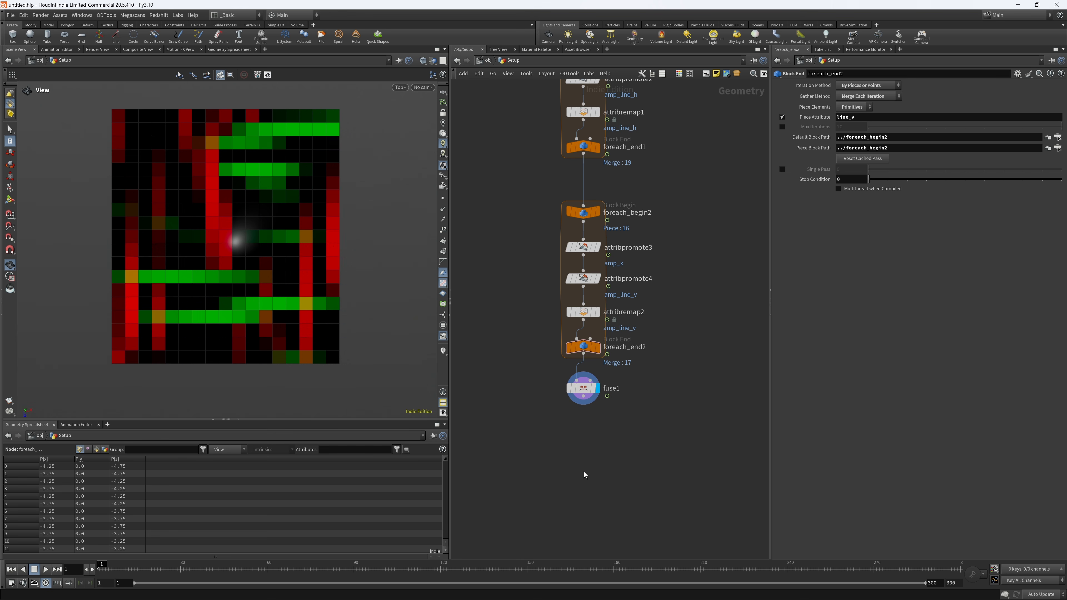
- Add an Attribute Promote node connected below fuse1 and display its result
middle_drag(583, 475, 579, 431)
key(Tab)
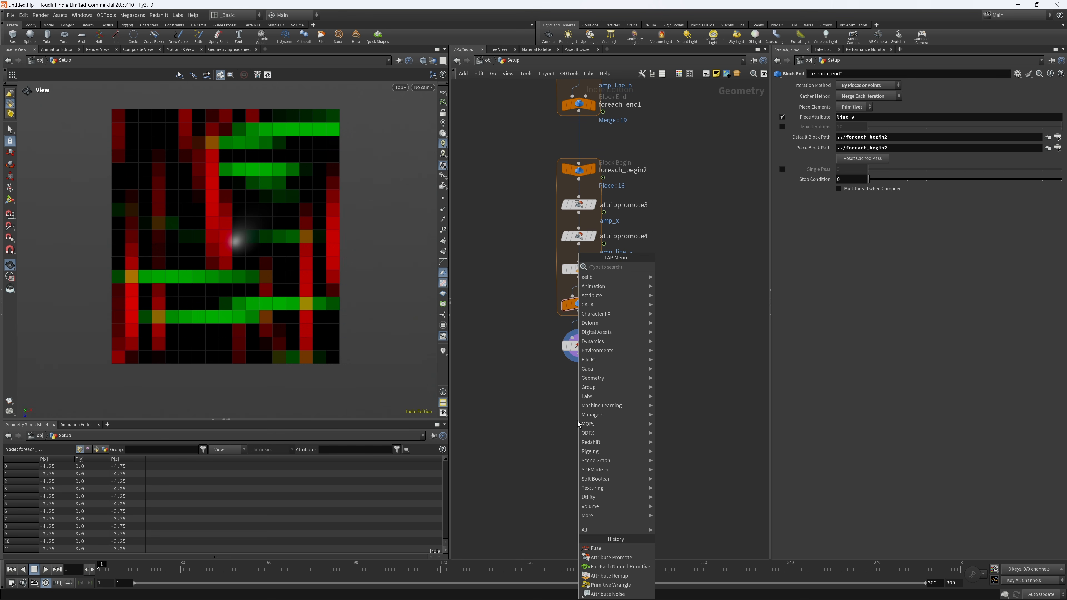
text(atp)
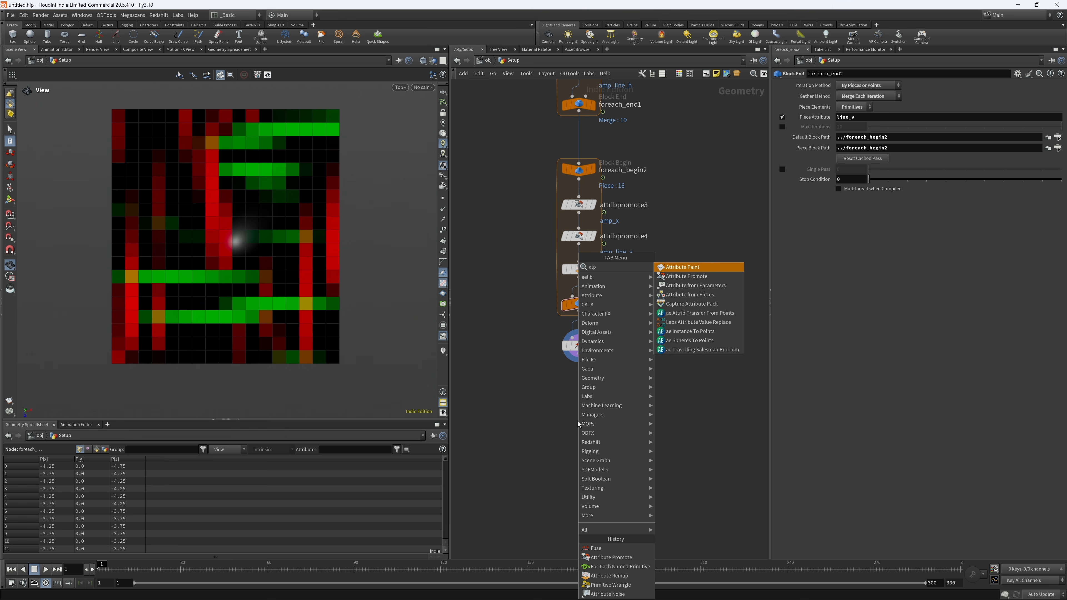
key(Down)
key(Return)
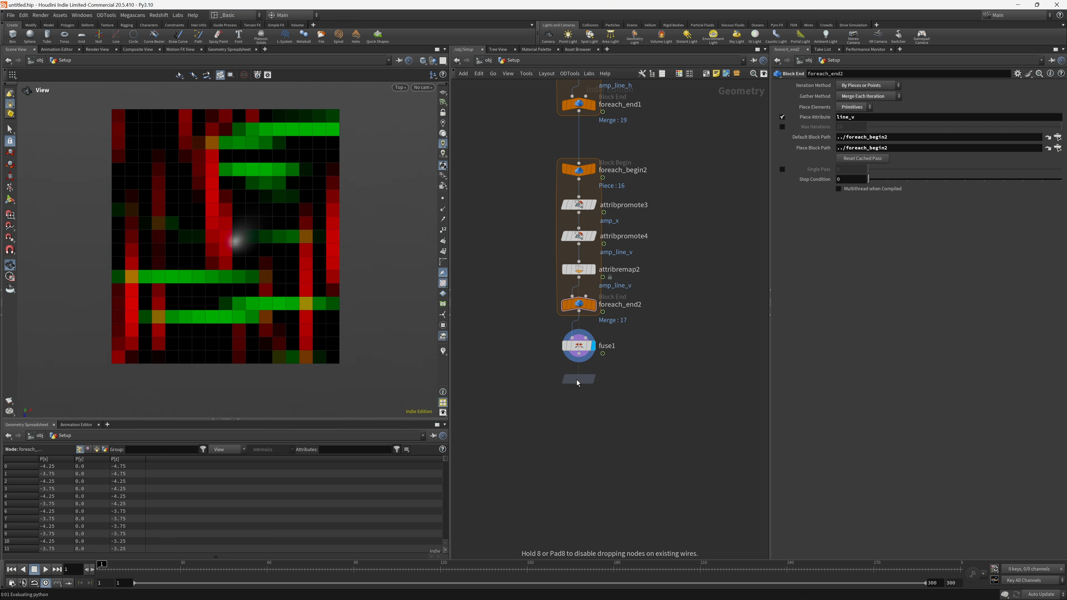
click(578, 354)
click(579, 368)
click(592, 378)
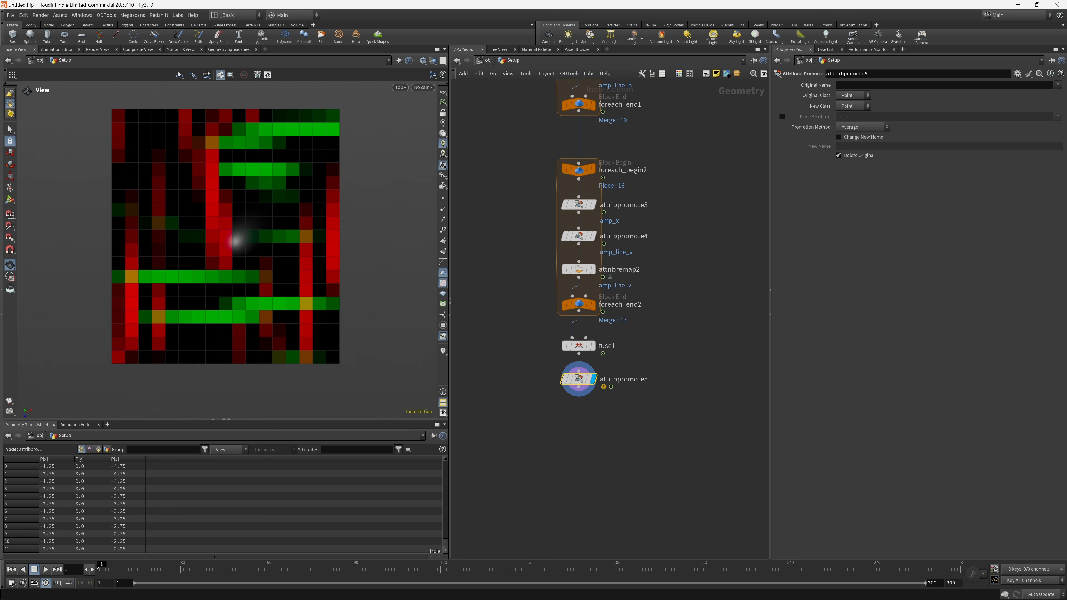
- Set attribpromote5 to promote the amp_line_h attribute from Primitive class to Point class
click(853, 95)
click(852, 117)
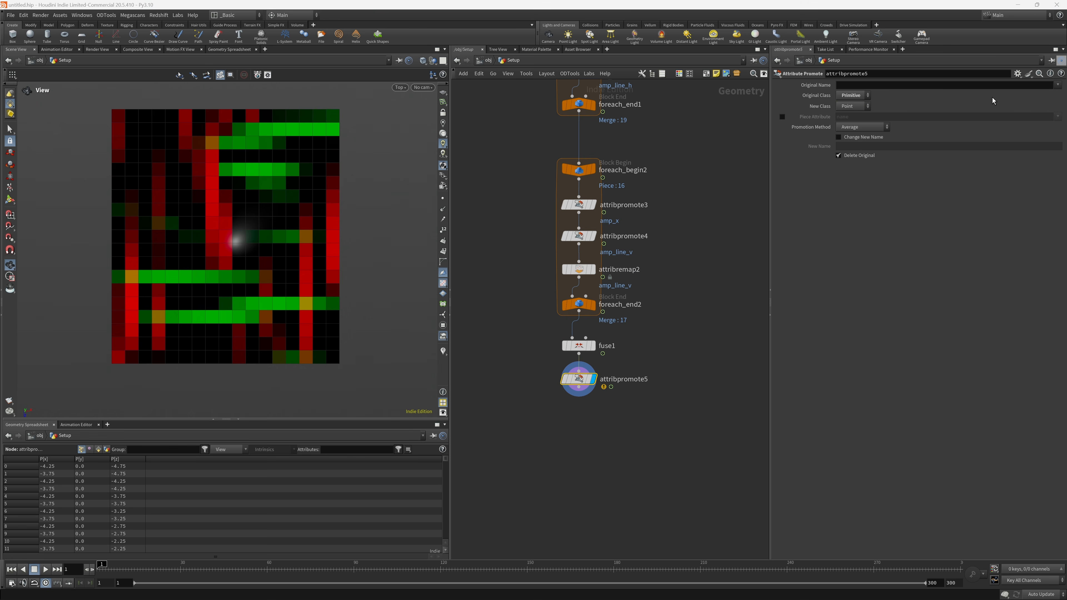
click(1057, 85)
click(1042, 104)
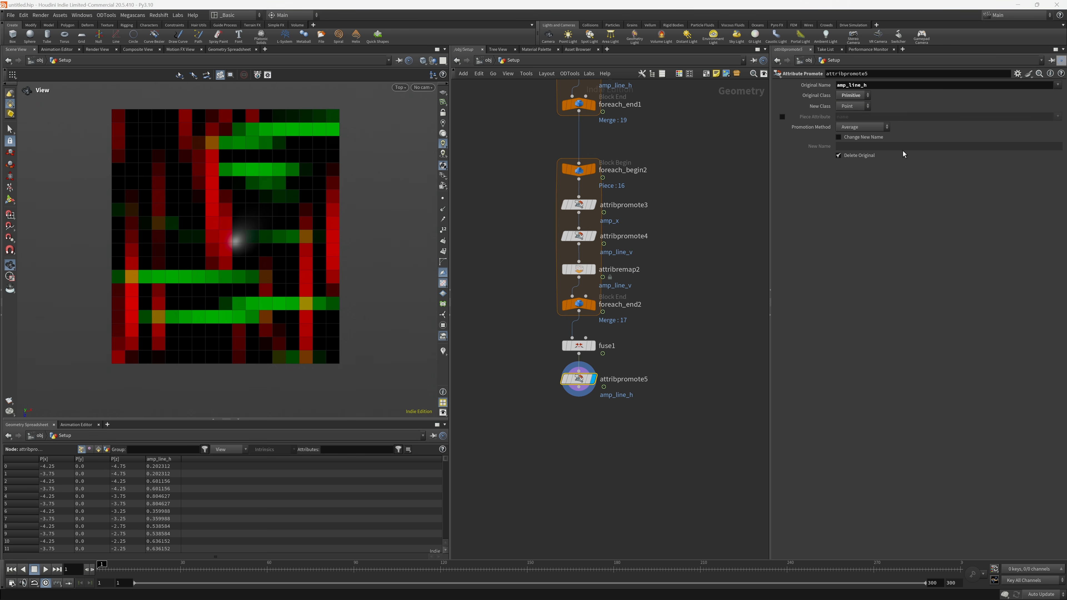
- Duplicate attribpromote5 directly below it and replace the copy's original attribute name with amp_line_v
scroll(730, 249, down, 2)
drag(581, 342, 582, 387)
click(1057, 85)
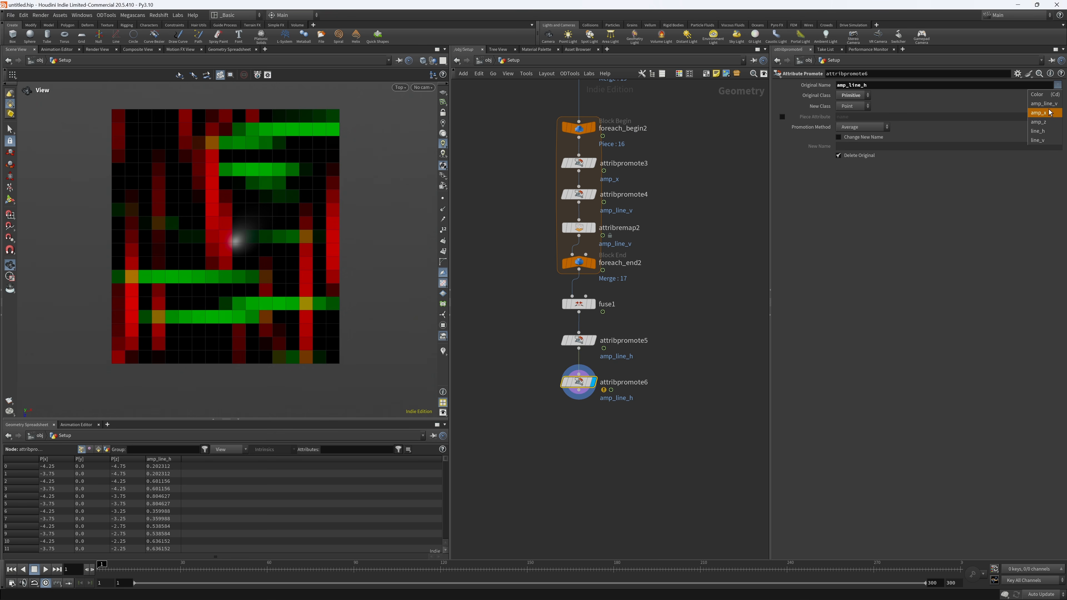
click(1044, 104)
drag(870, 85, 821, 84)
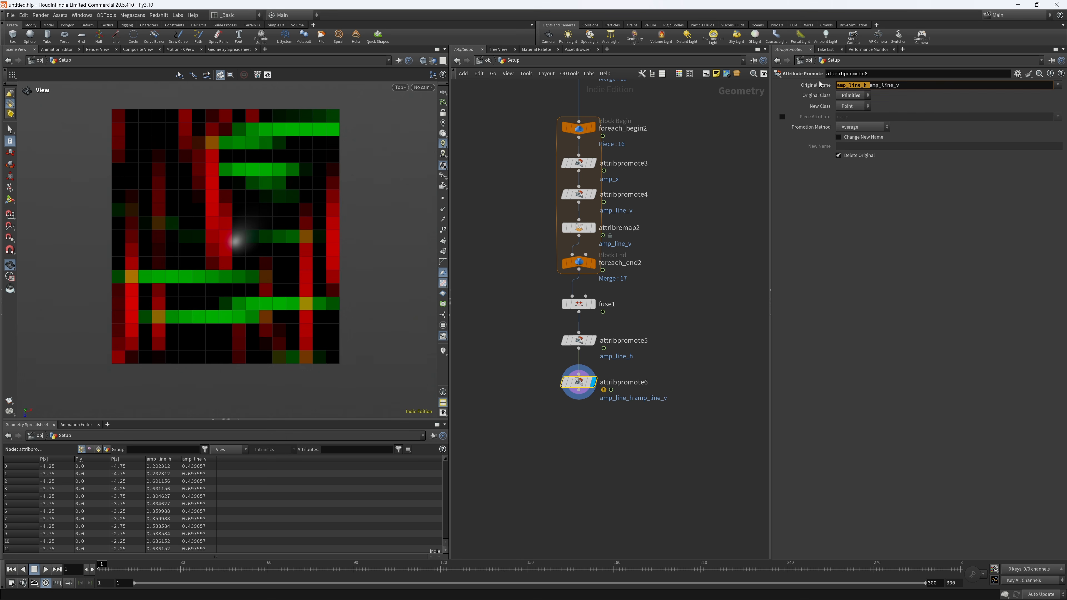
key(BackSpace)
click(875, 227)
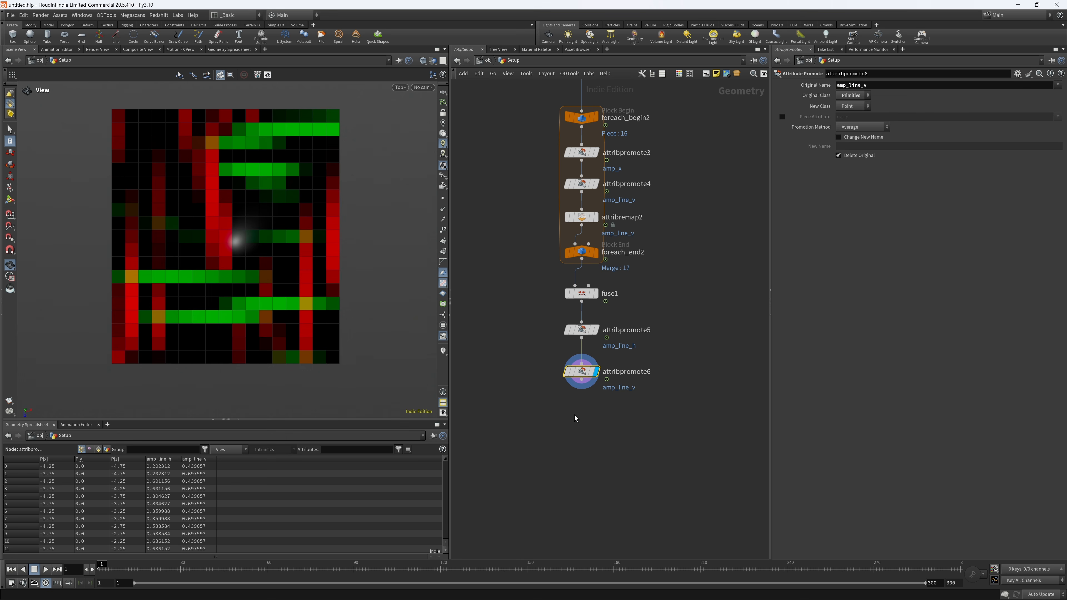
- Add a Bound node connected below attribpromote6 and display its result
key(Tab)
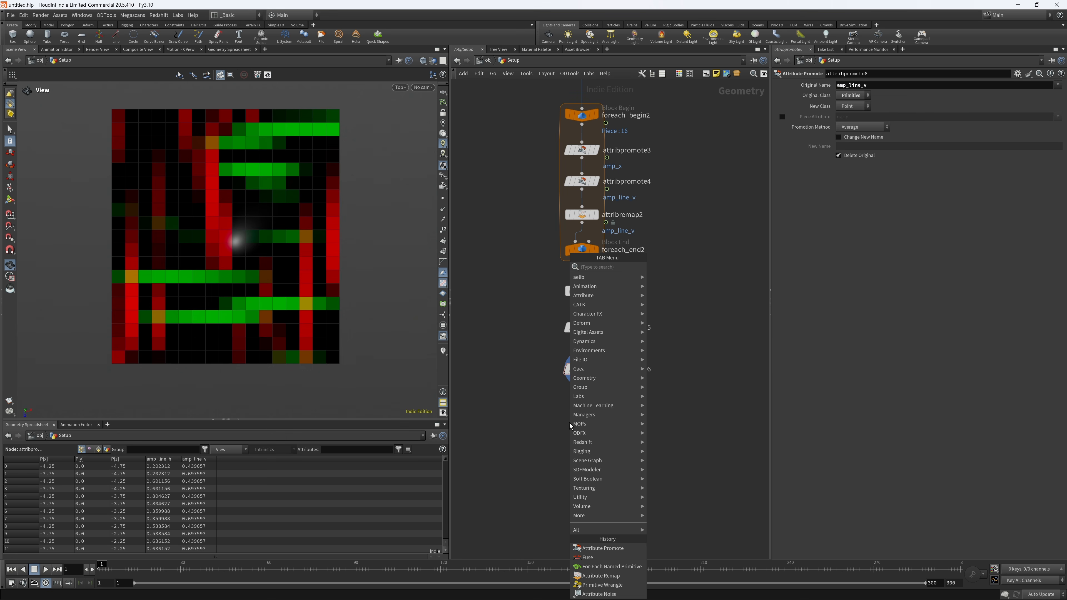
text(boun)
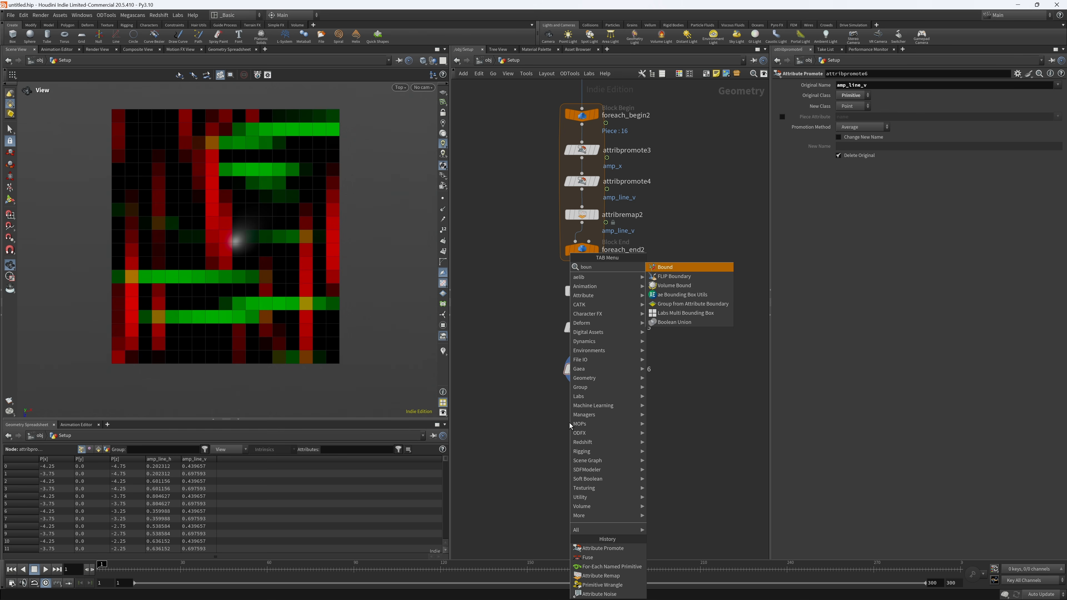
key(Return)
click(582, 411)
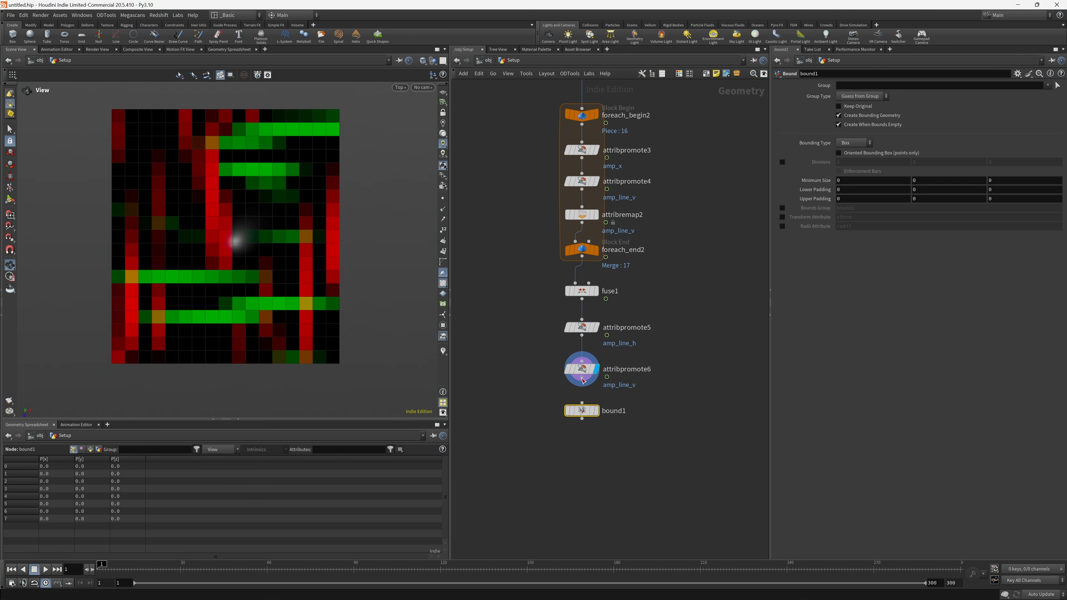
click(595, 411)
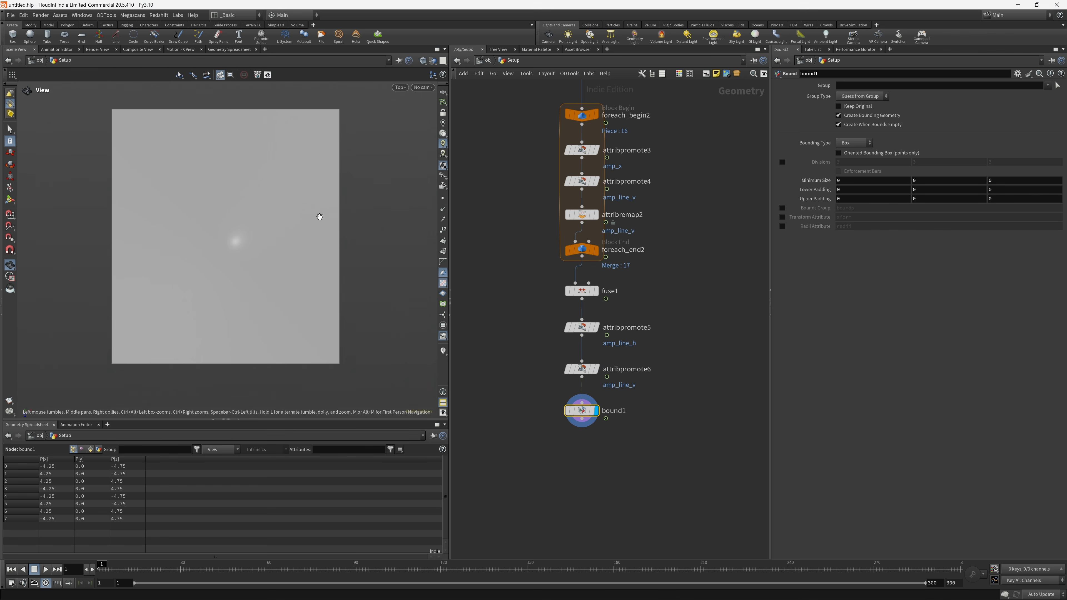
- Make bound1 keep the original geometry without creating bounding geometry, output the radii attribute, and check it among the detail attributes
click(854, 143)
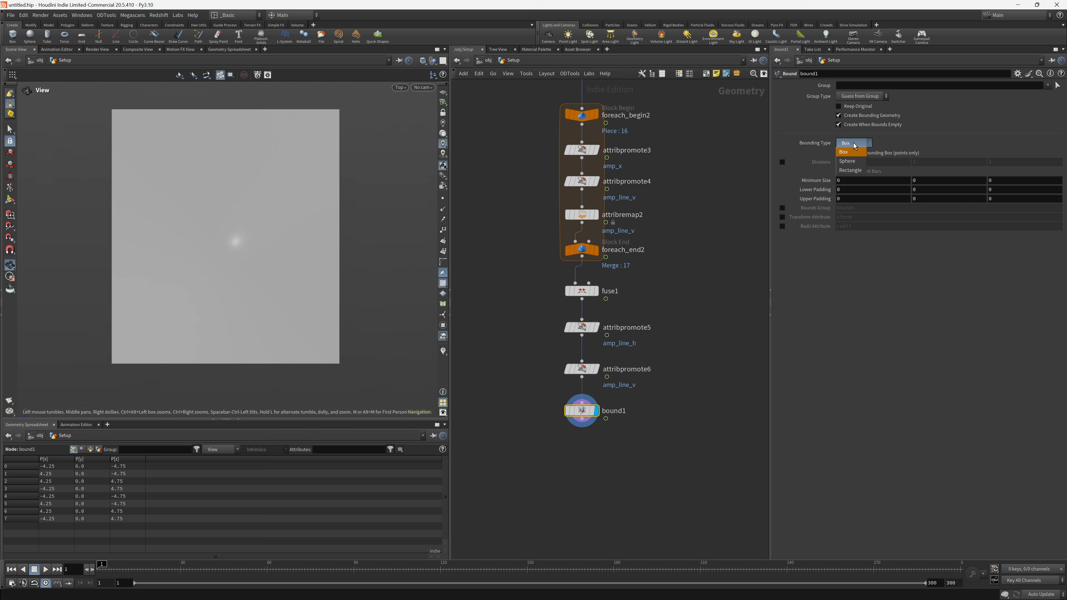
click(854, 146)
click(838, 116)
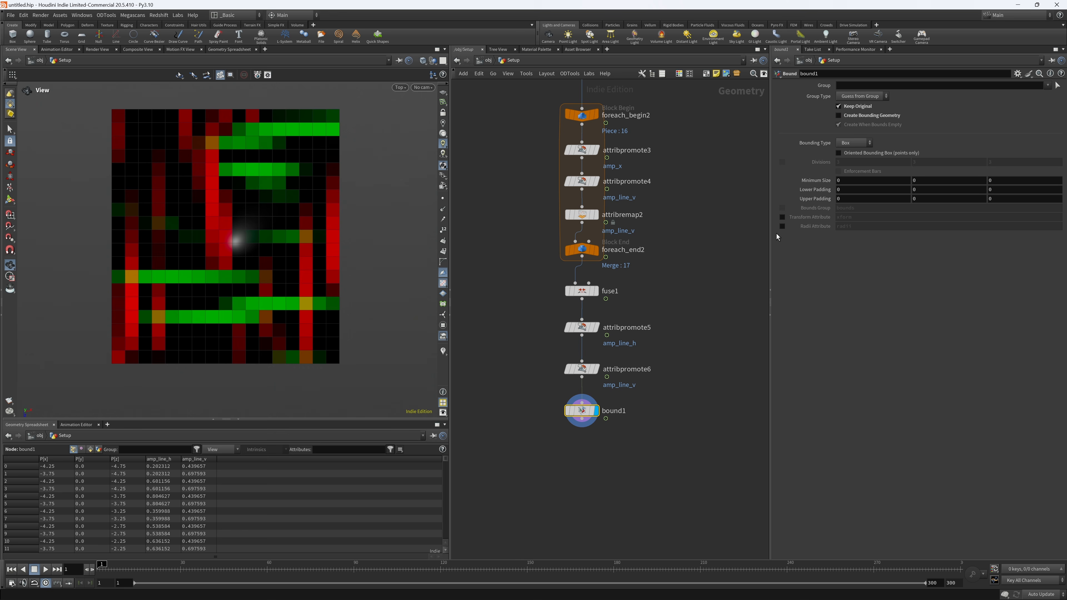
click(782, 227)
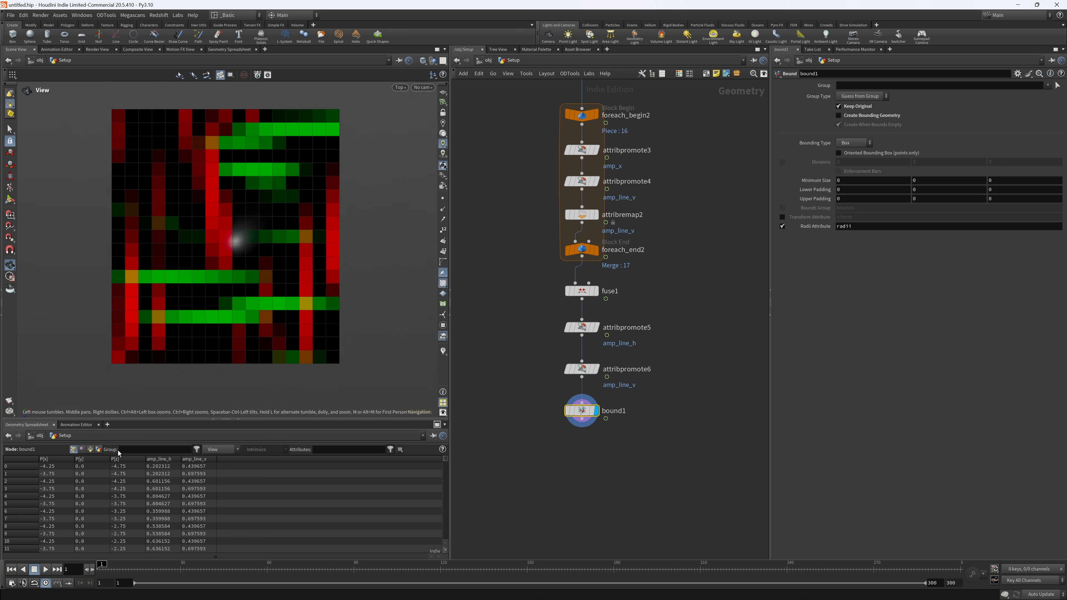
click(99, 449)
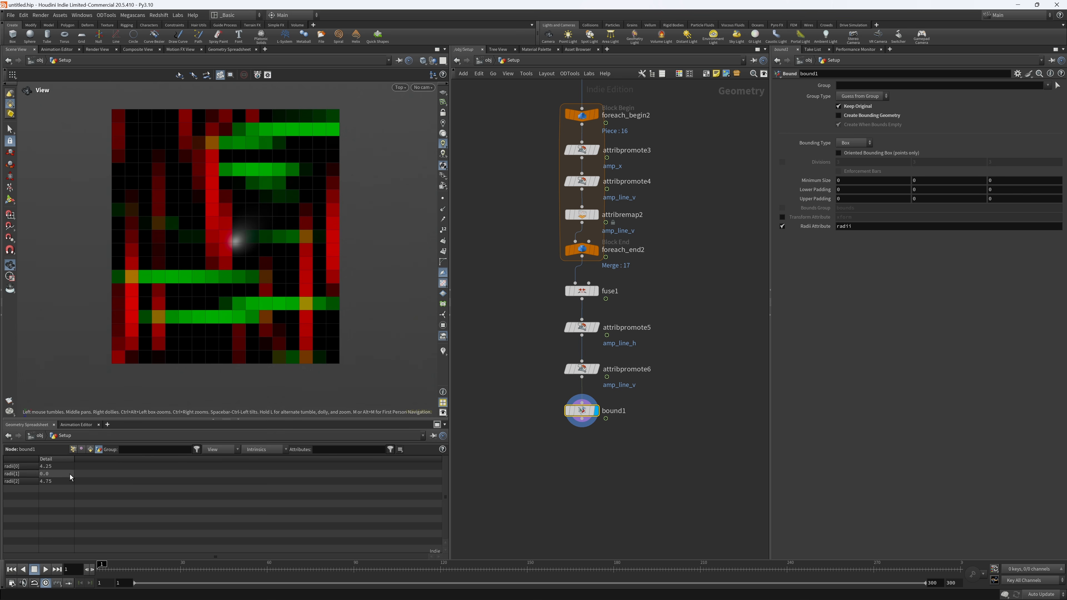
click(74, 449)
- Add an attribute node below bound1
middle_drag(615, 452, 624, 414)
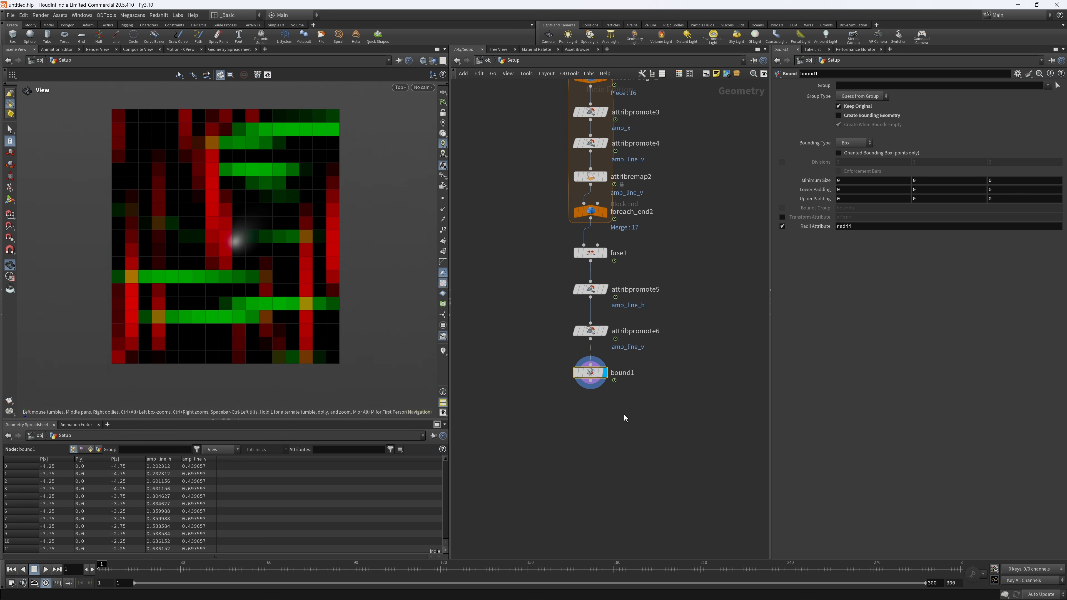
key(Tab)
text(atr)
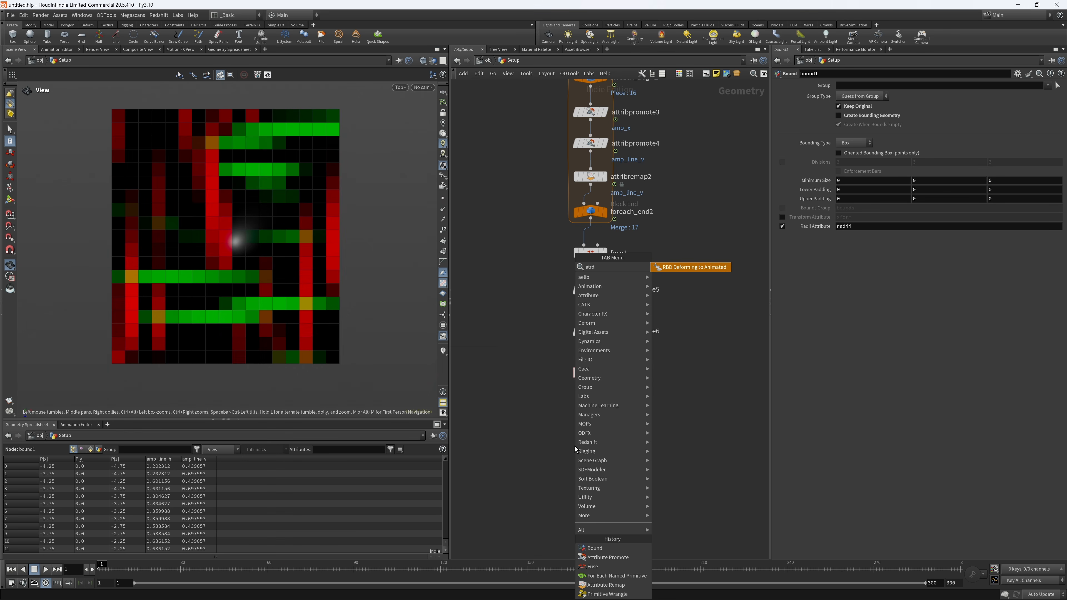
- Add an Attribute Delete node directly below bound1
key(BackSpace)
text(de)
key(Return)
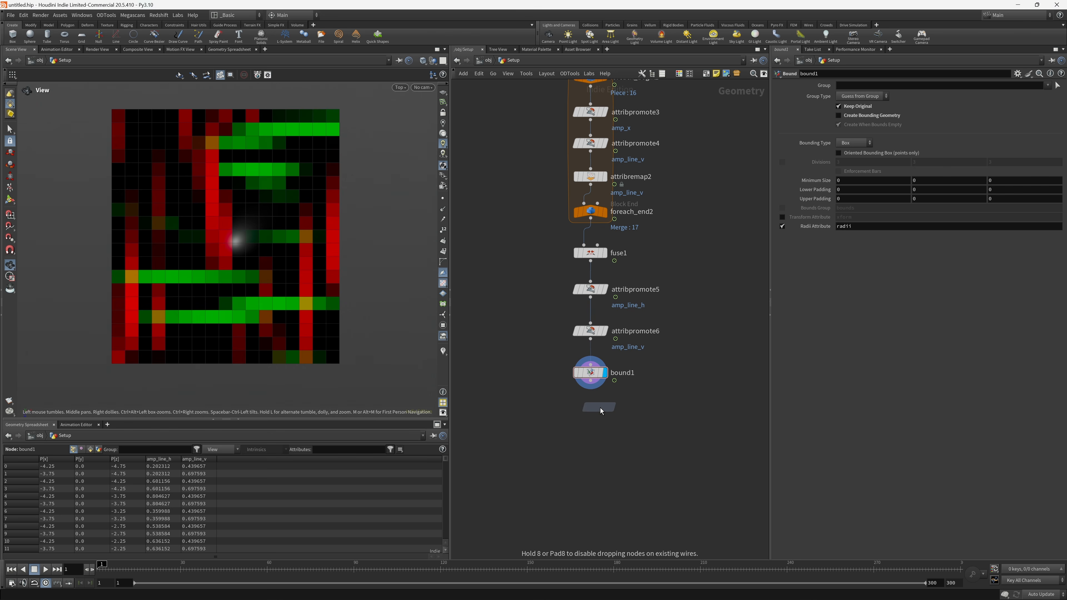
click(589, 415)
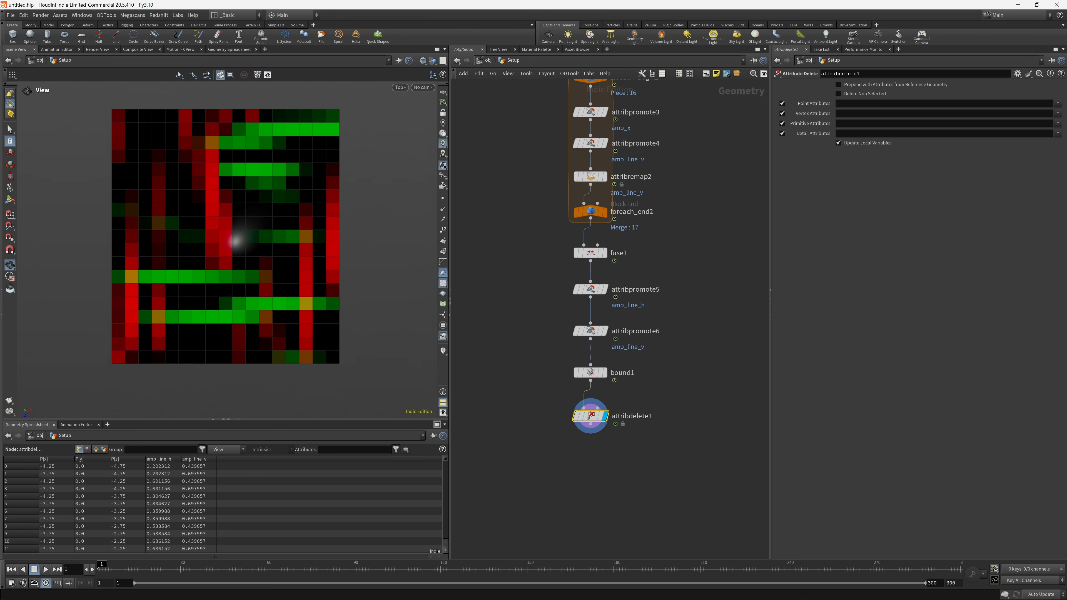
click(1056, 104)
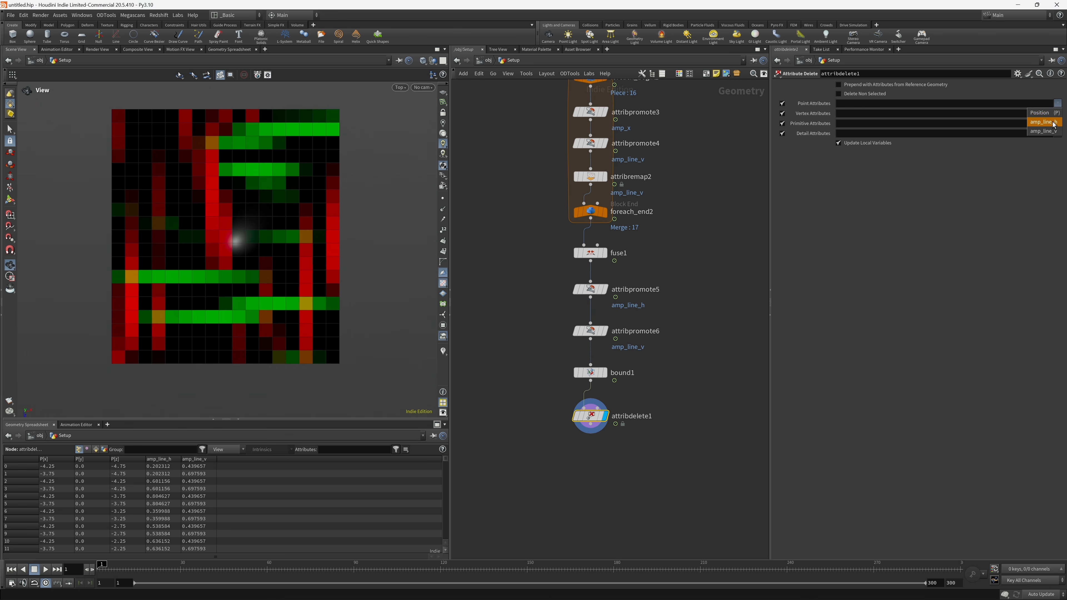
click(1043, 122)
key(ctrl+z)
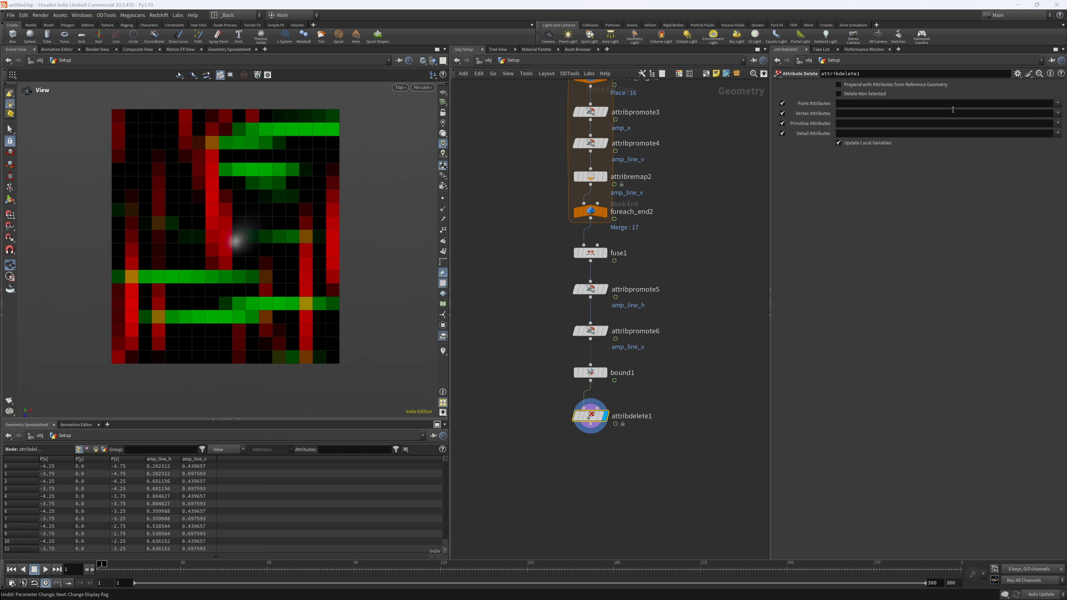
- Set the Attribute Delete node to remove the primitive attributes line_h and line_v
click(1057, 123)
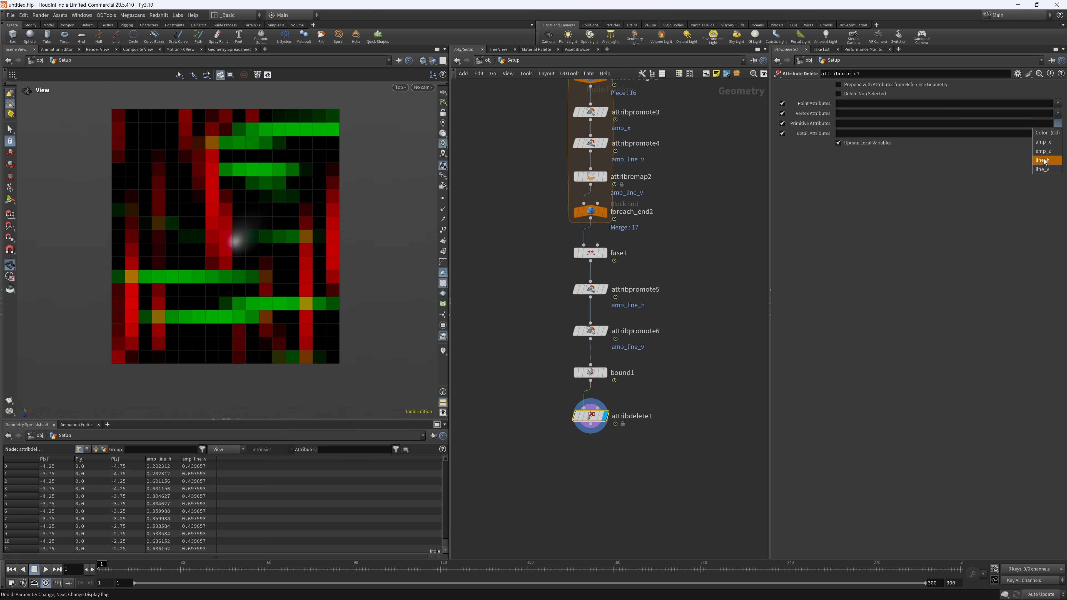
click(1054, 136)
click(1057, 123)
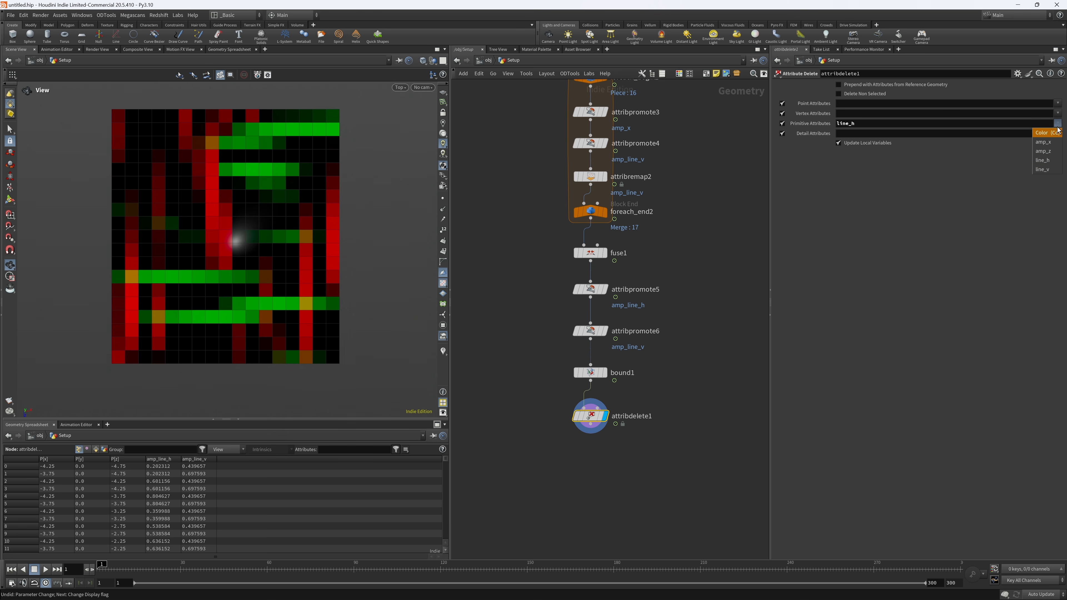
click(1048, 170)
middle_drag(716, 381, 710, 322)
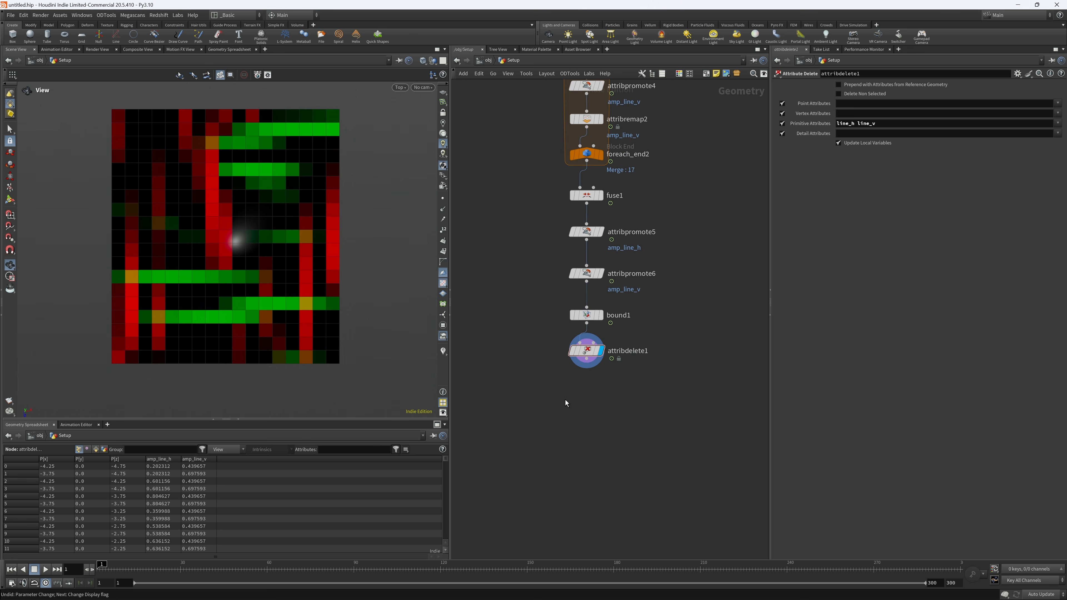
key(Tab)
mouse_move(567, 398)
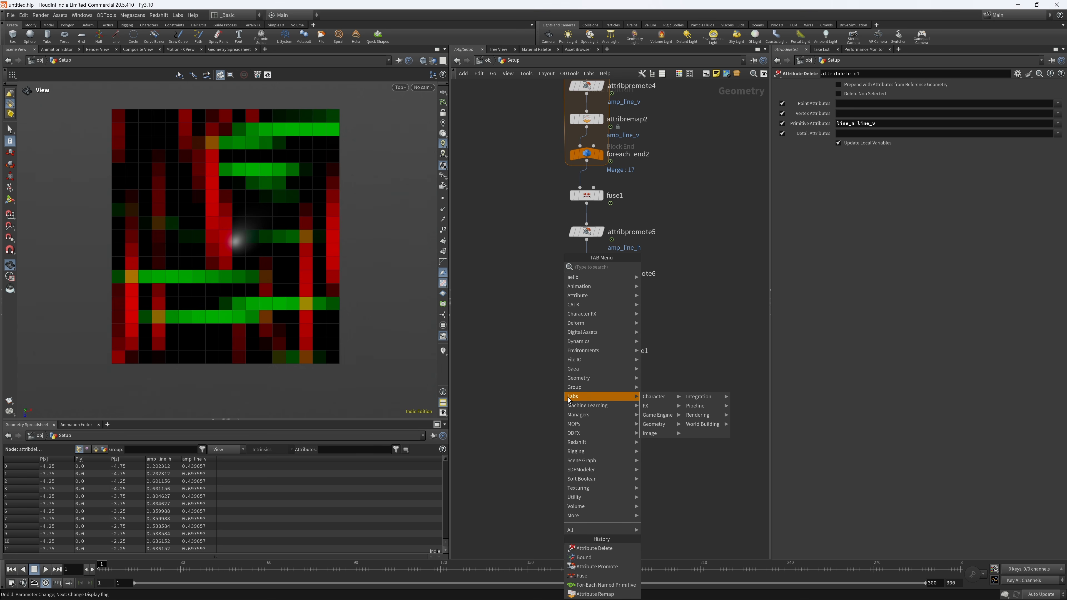
click(526, 396)
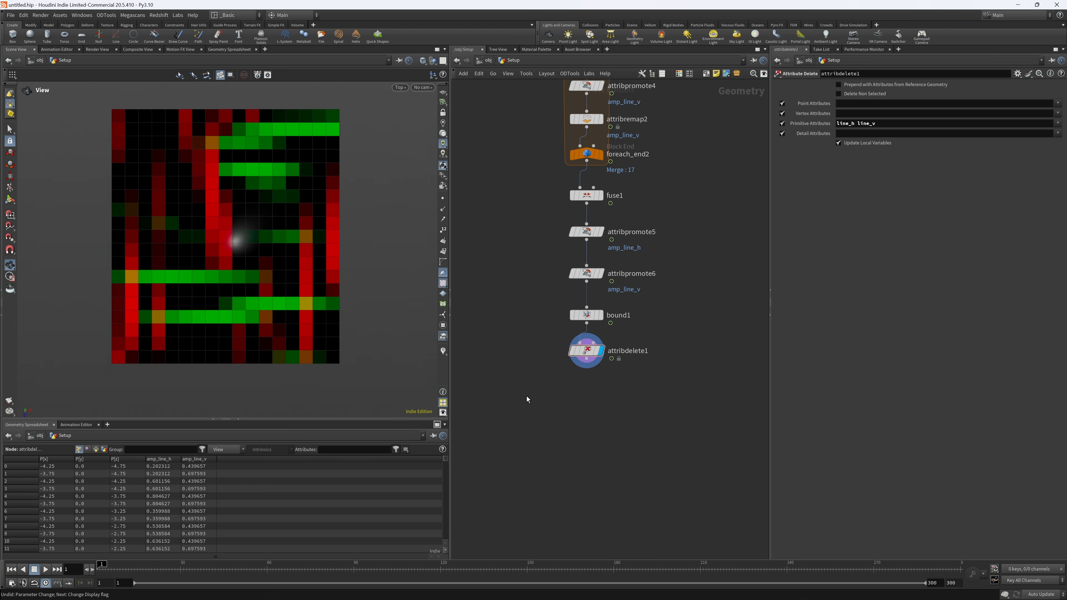
- Duplicate the line_id_prim wrangle, connect the copy below attribdelete1 and make it the displayed node
key(h)
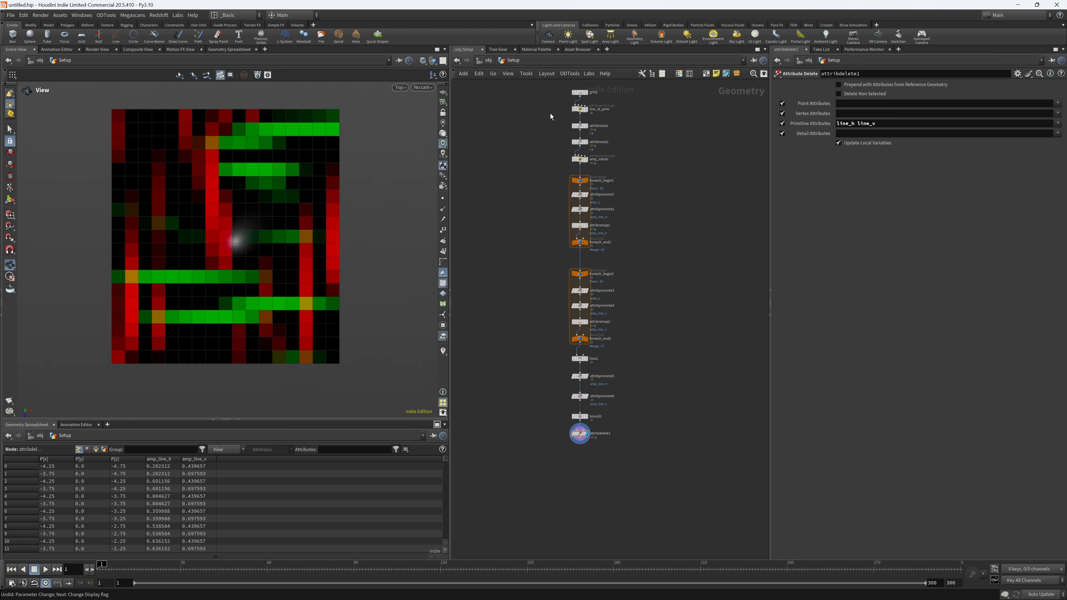
click(582, 110)
key(ctrl+c)
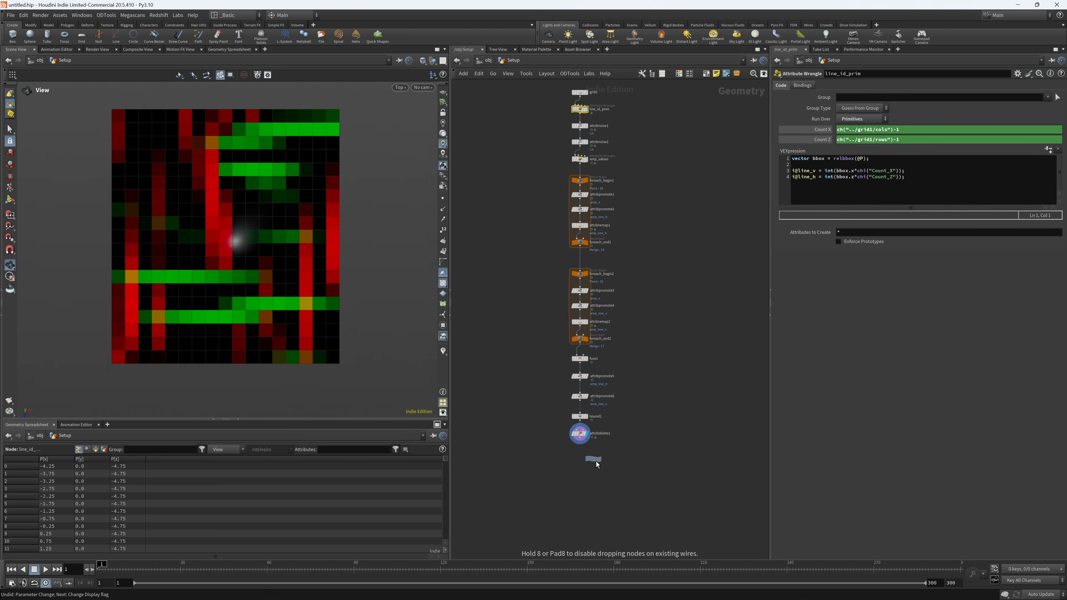
key(ctrl+v)
scroll(581, 444, up, 3)
drag(581, 429, 580, 458)
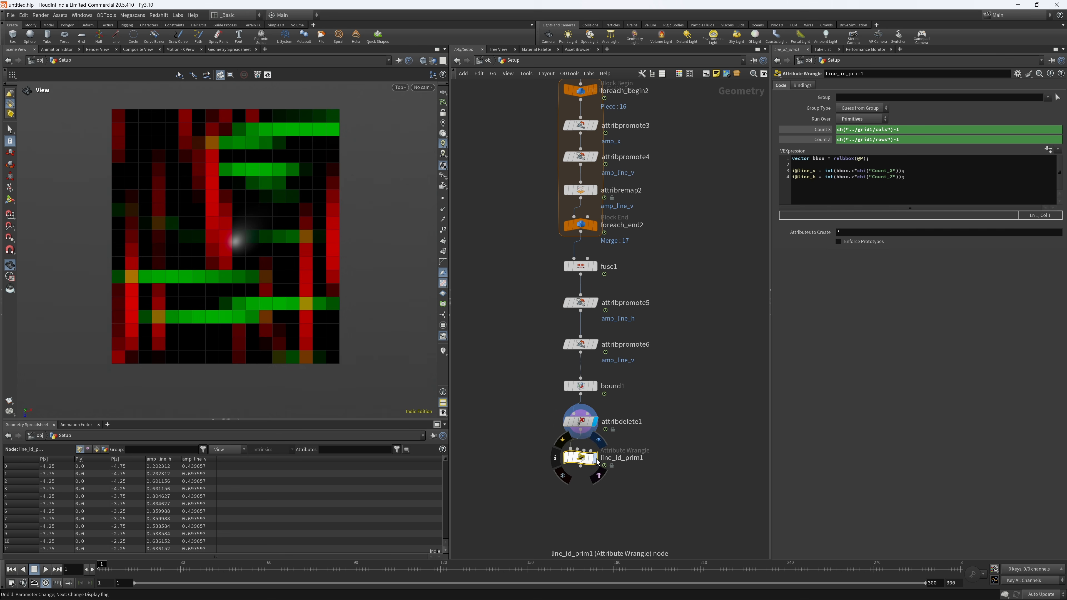
click(594, 458)
- Rename the copied wrangle as line_id_pt
double_click(627, 458)
key(Delete)
key(Delete)
key(Delete)
key(Delete)
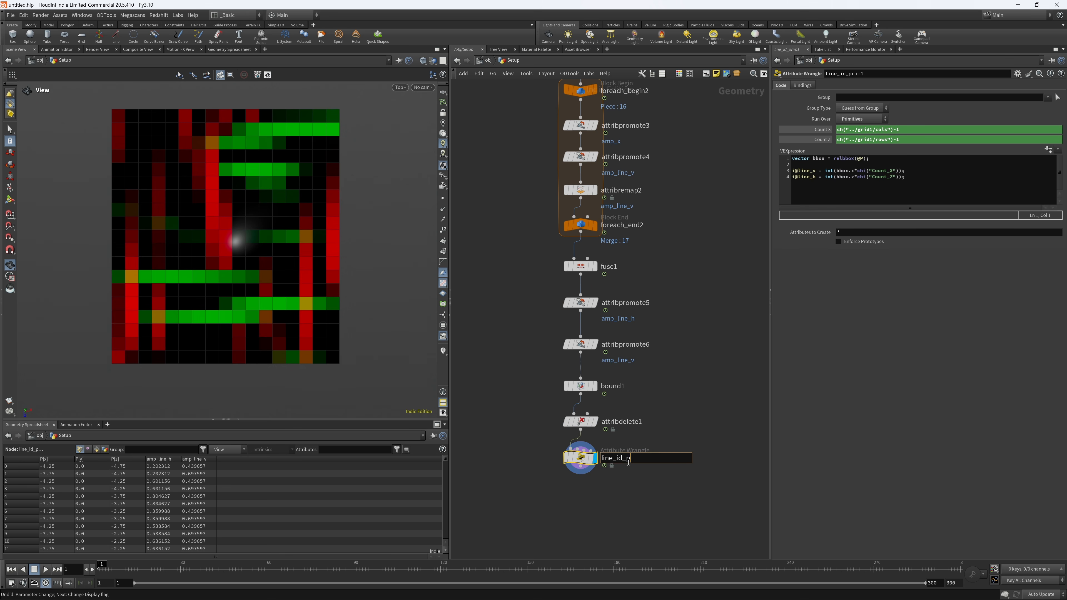
text(t)
click(649, 432)
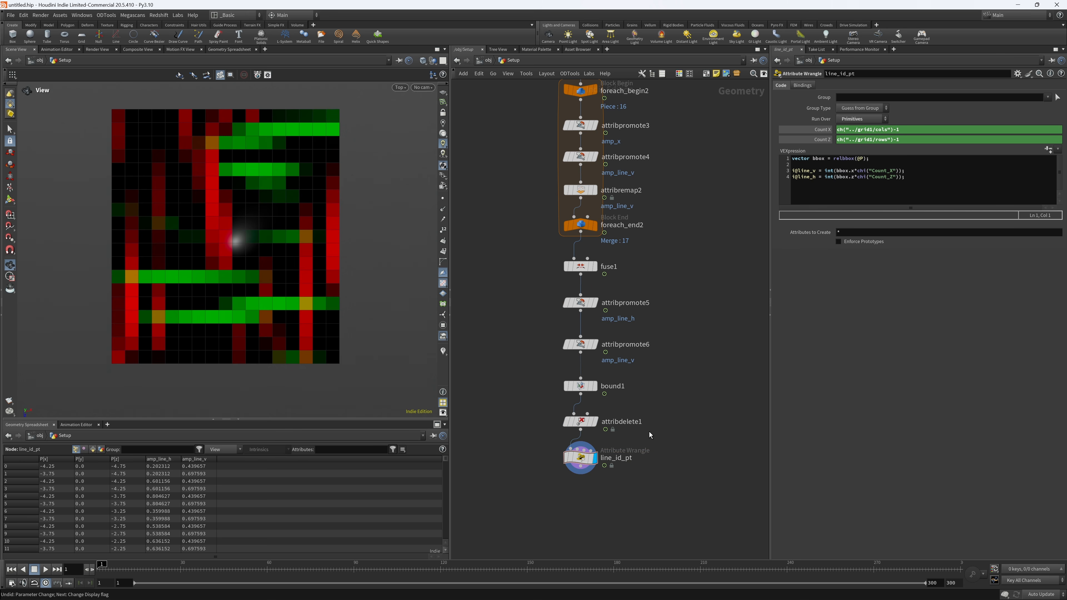
- Set the line_id_pt wrangle to run over Points
click(853, 121)
click(852, 142)
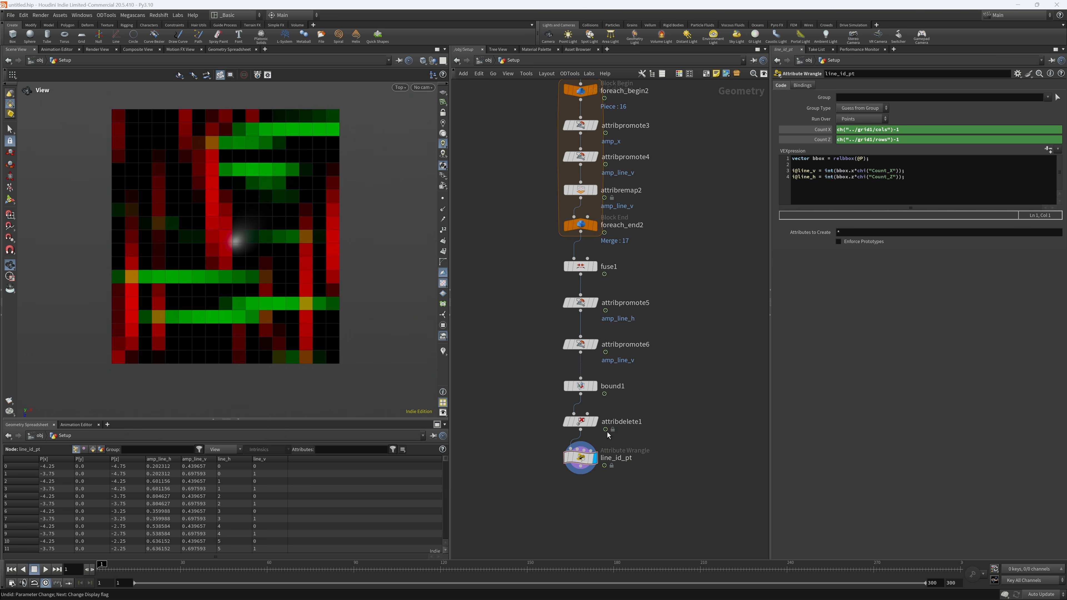
click(582, 458)
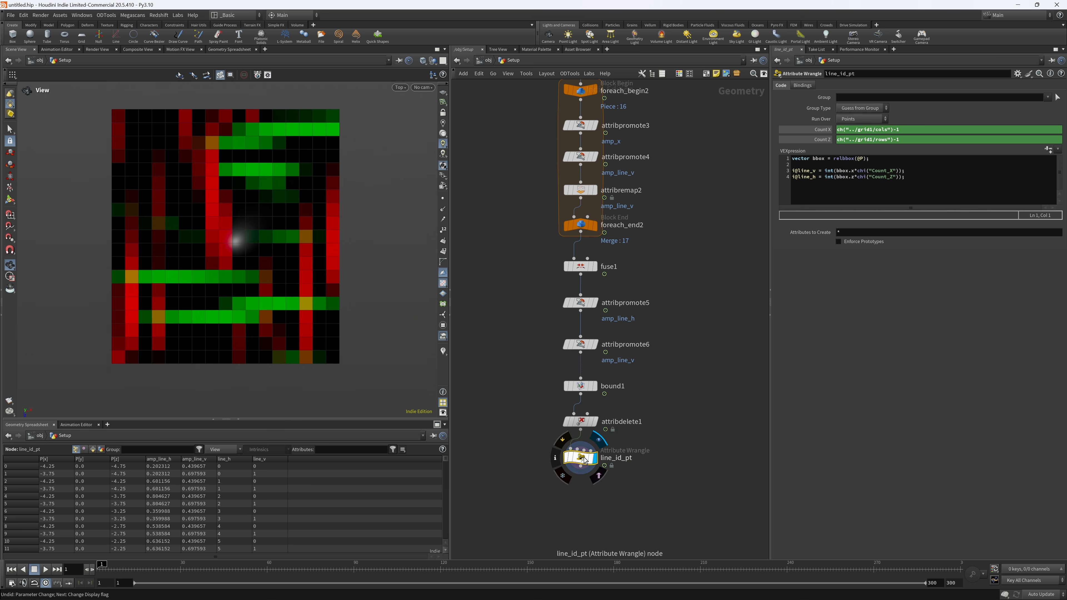
- Show the attribute visualizers in the viewport and examine the line ID numbers across the grid
click(442, 352)
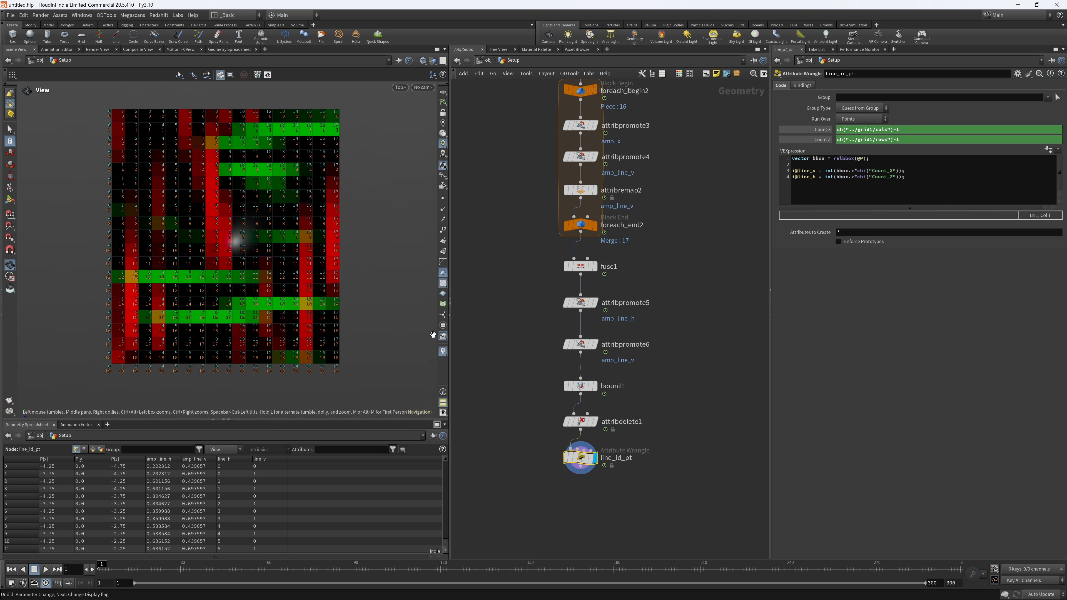
right_click(442, 352)
right_drag(112, 102, 185, 113)
middle_drag(251, 126, 208, 121)
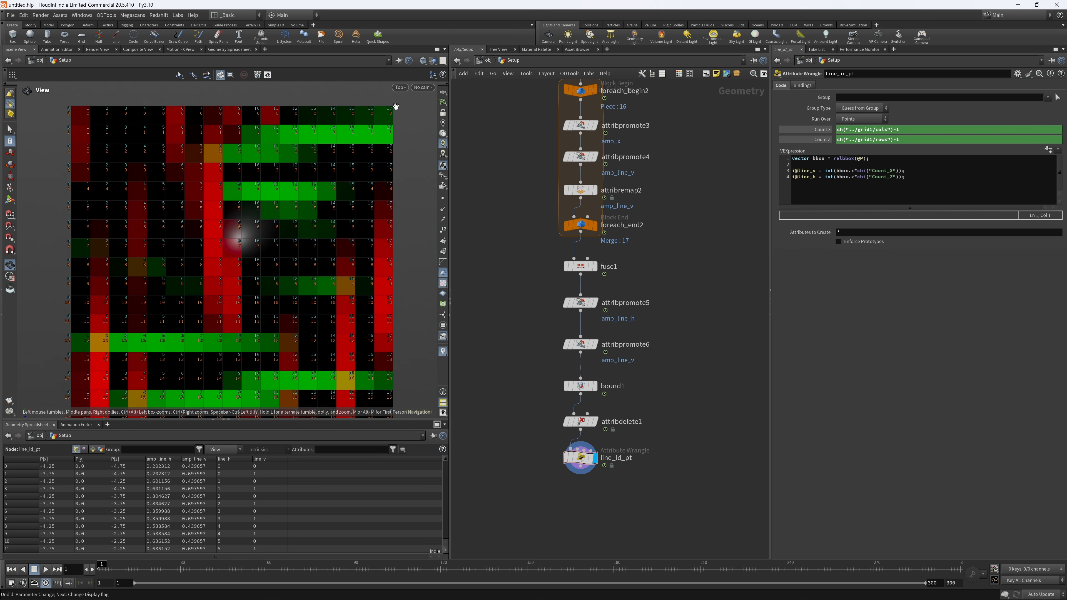
scroll(264, 164, down, 5)
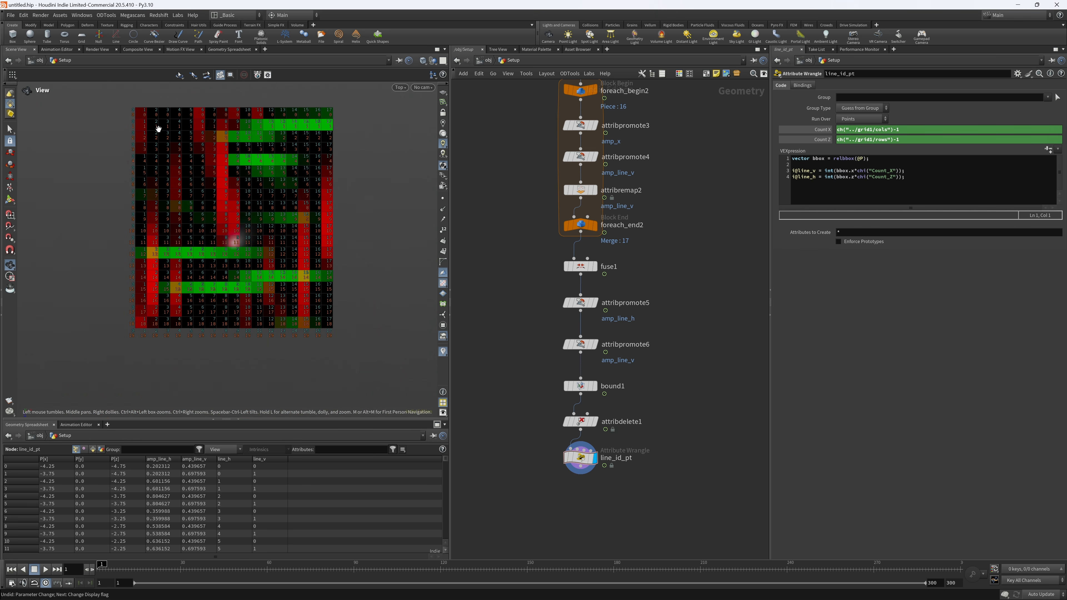
scroll(525, 422, down, 3)
- Set the row count of grid1 to 18
middle_drag(514, 208, 519, 336)
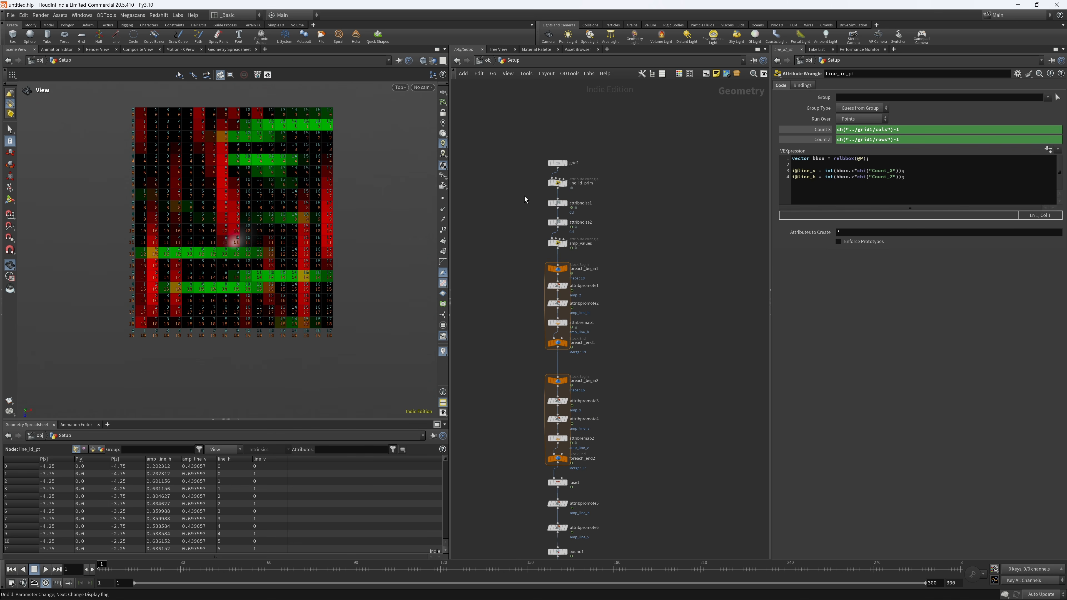
drag(524, 144, 569, 167)
mouse_move(942, 145)
mouse_down()
mouse_move(900, 145)
mouse_move(940, 143)
mouse_move(917, 158)
mouse_move(935, 159)
mouse_up()
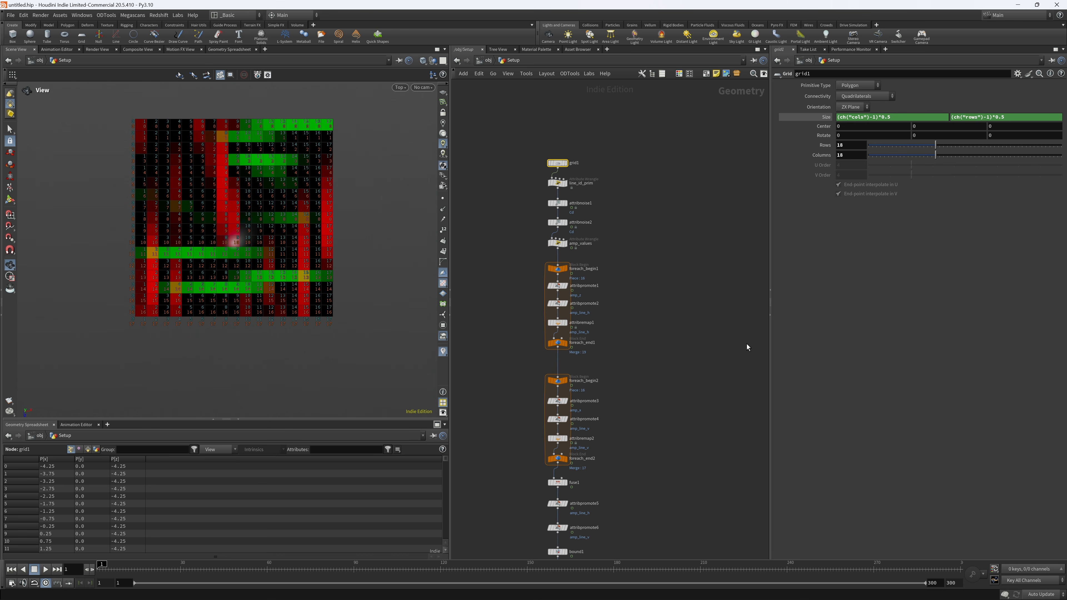
- Hide the line ID visualizers and display point numbers in the viewport instead
middle_drag(679, 415, 664, 239)
scroll(539, 429, up, 4)
scroll(280, 185, up, 2)
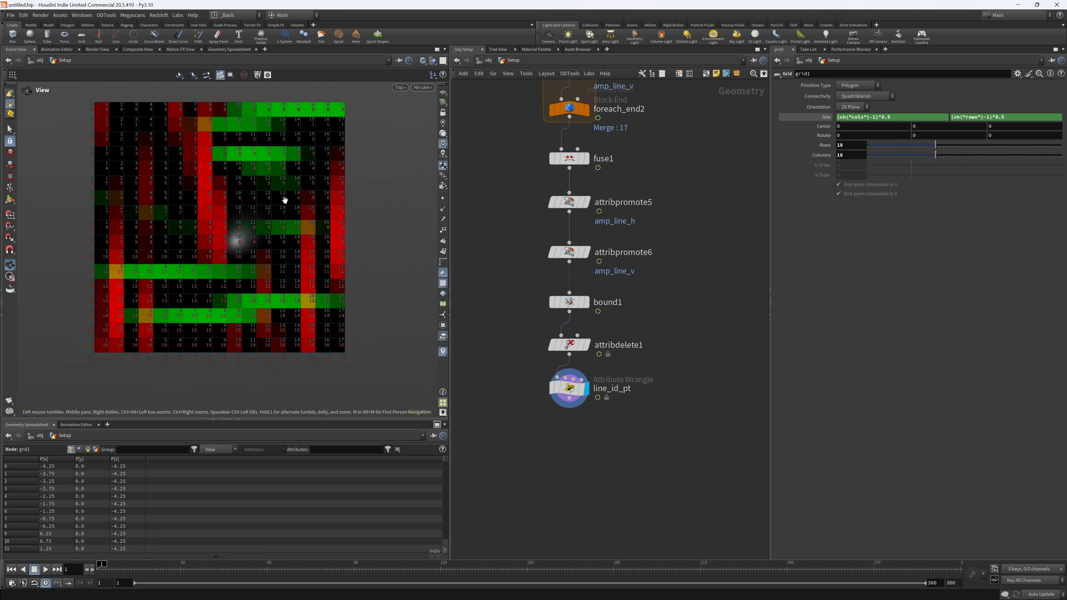
click(443, 351)
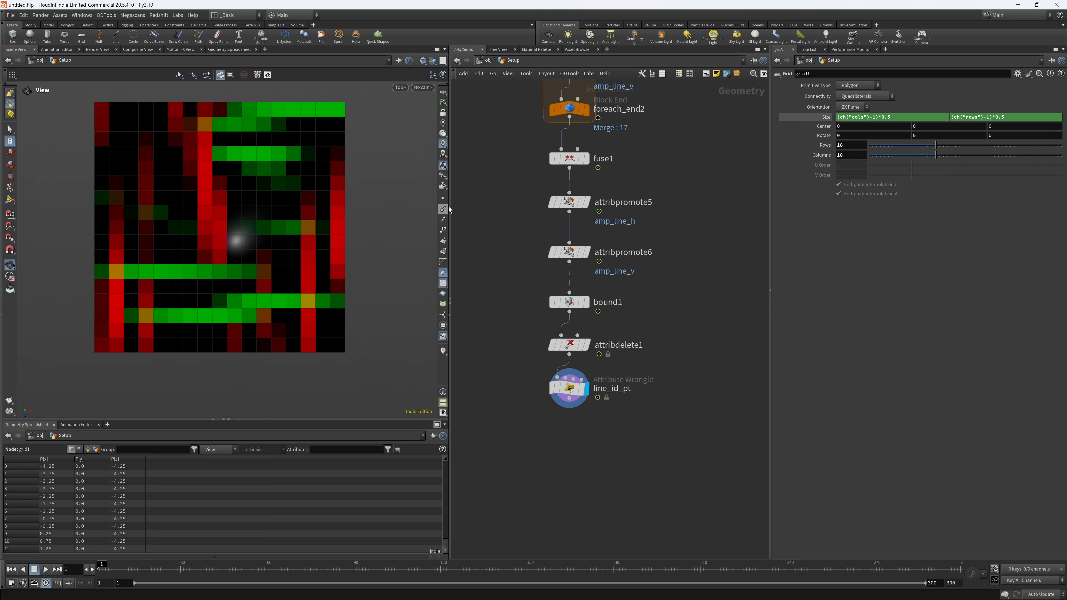
click(443, 230)
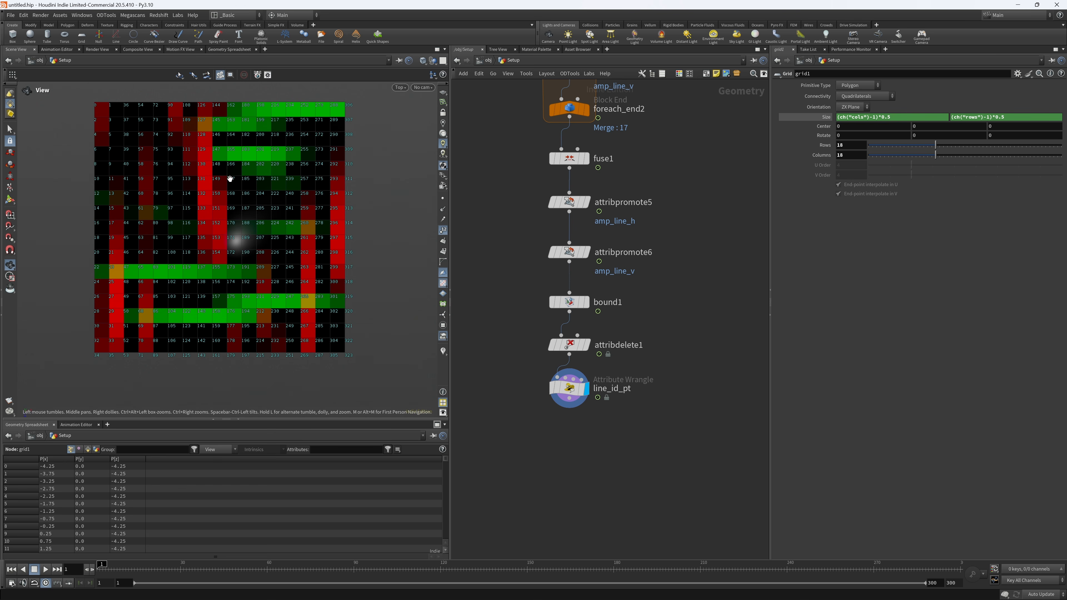
- Add a Sort node after line_id_pt and set its point sort to By X
scroll(575, 476, down, 2)
key(Tab)
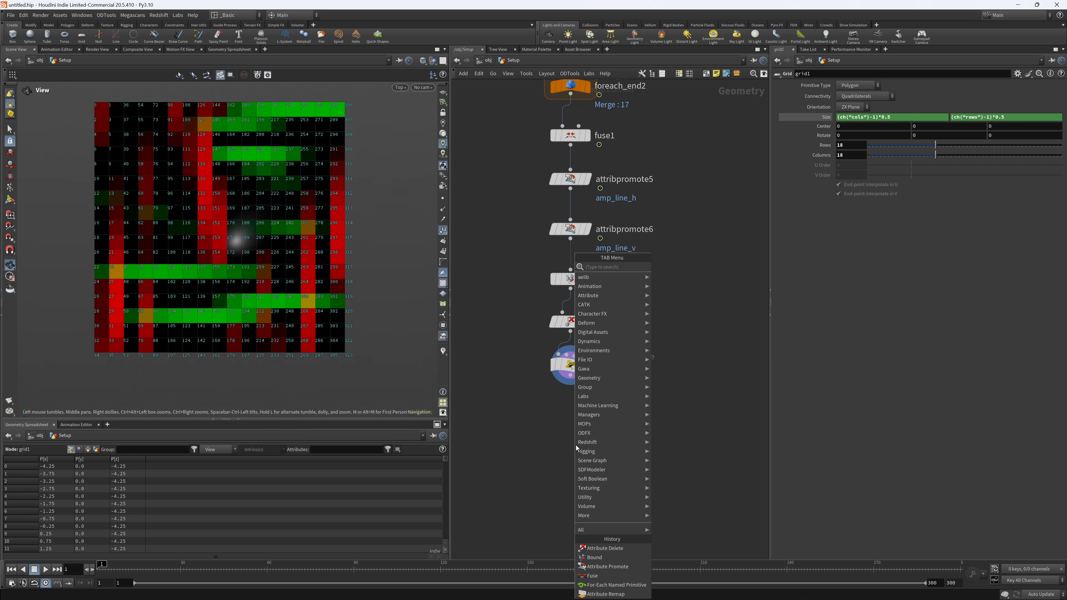
text(sor)
key(Return)
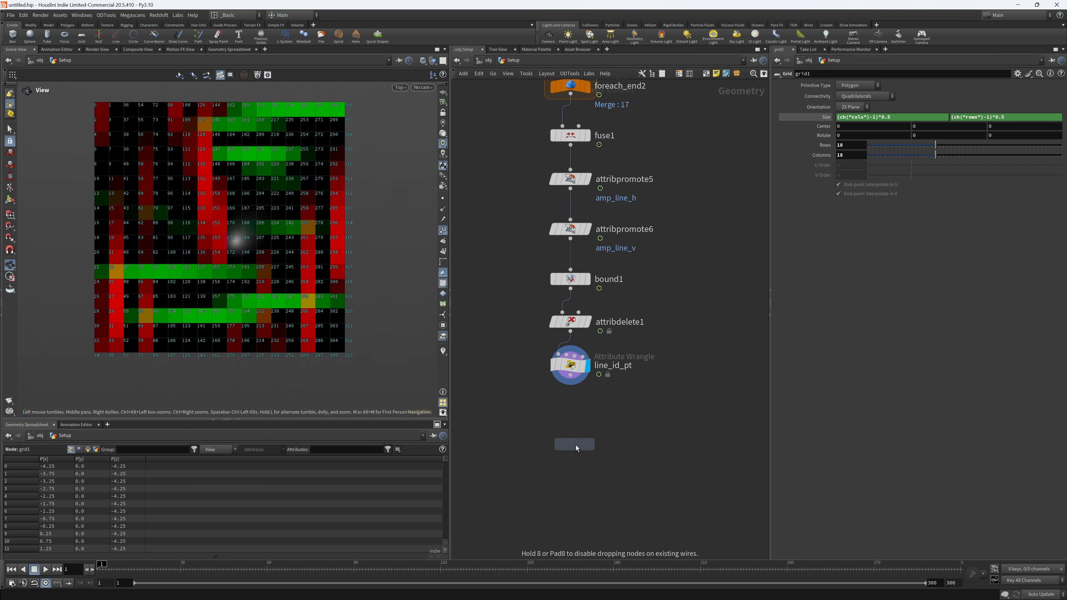
click(574, 409)
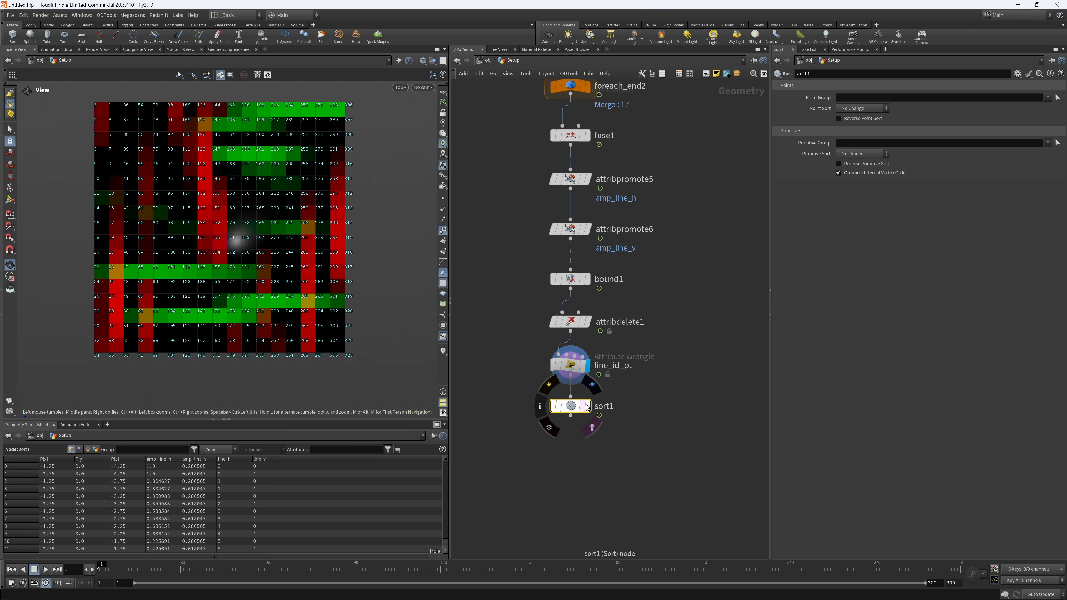
click(884, 108)
click(857, 191)
- Add an Attribute Wrangle below sort1, connect and display it, and turn off the point numbers
key(Tab)
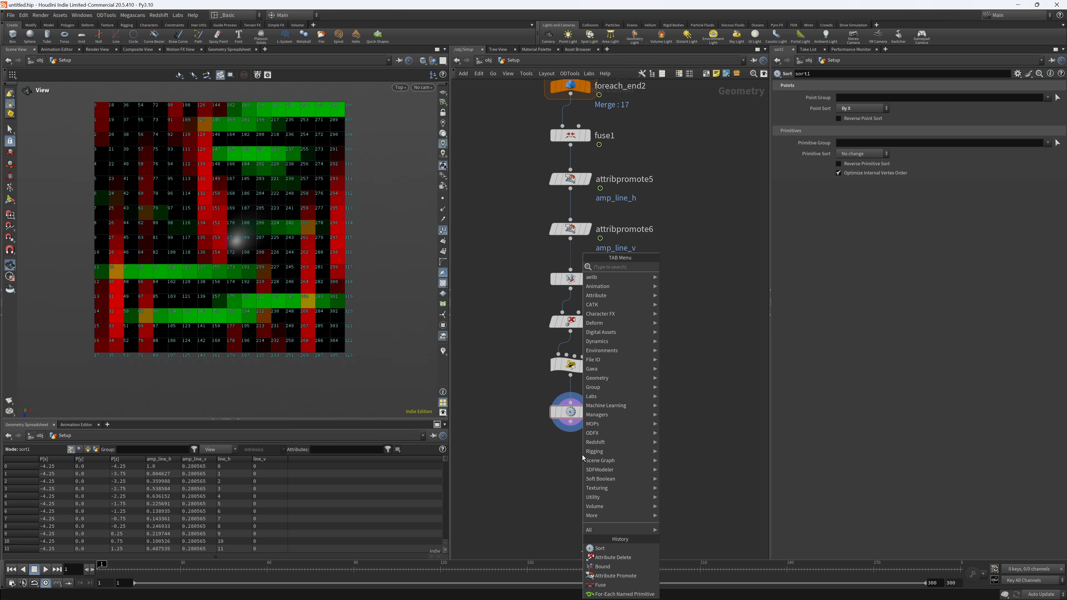
text(wra)
key(Return)
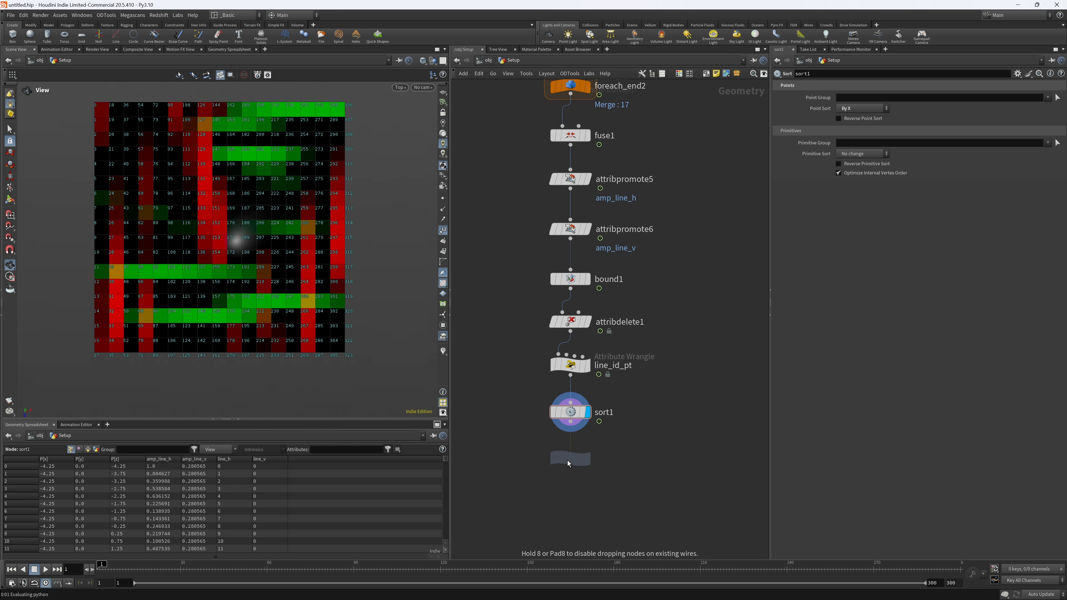
click(567, 460)
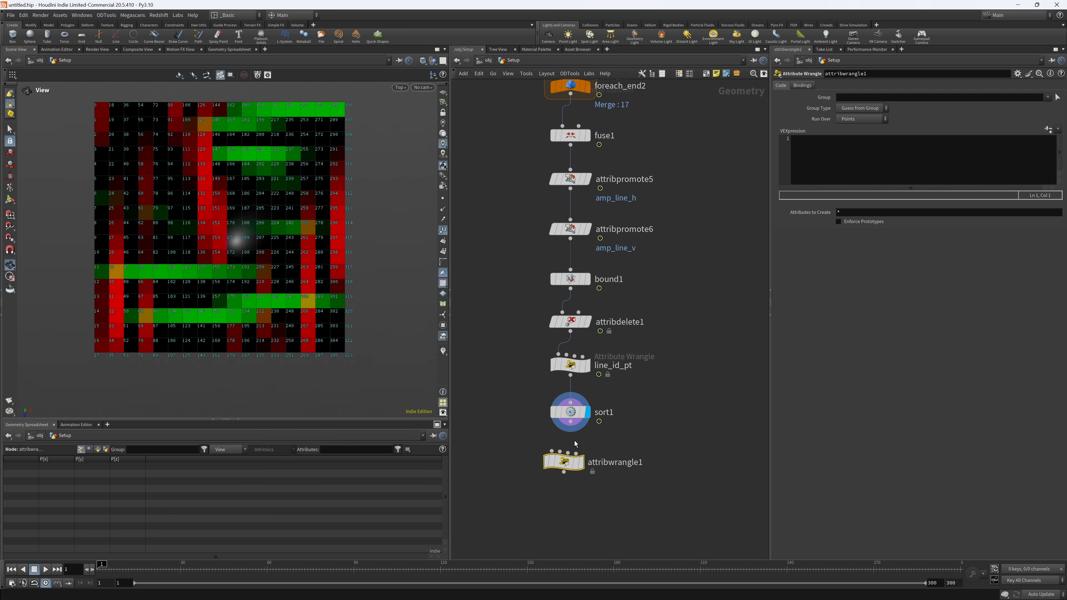
click(580, 464)
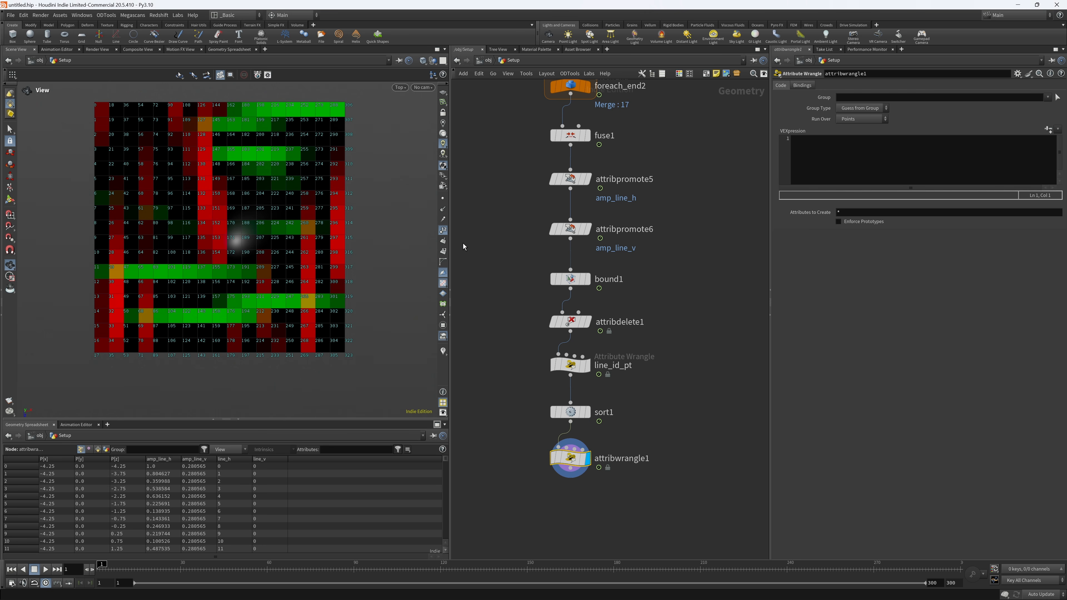
click(442, 229)
- Start the new Attribute Wrangle's VEX code with the line f@pos_z = 0;
click(811, 165)
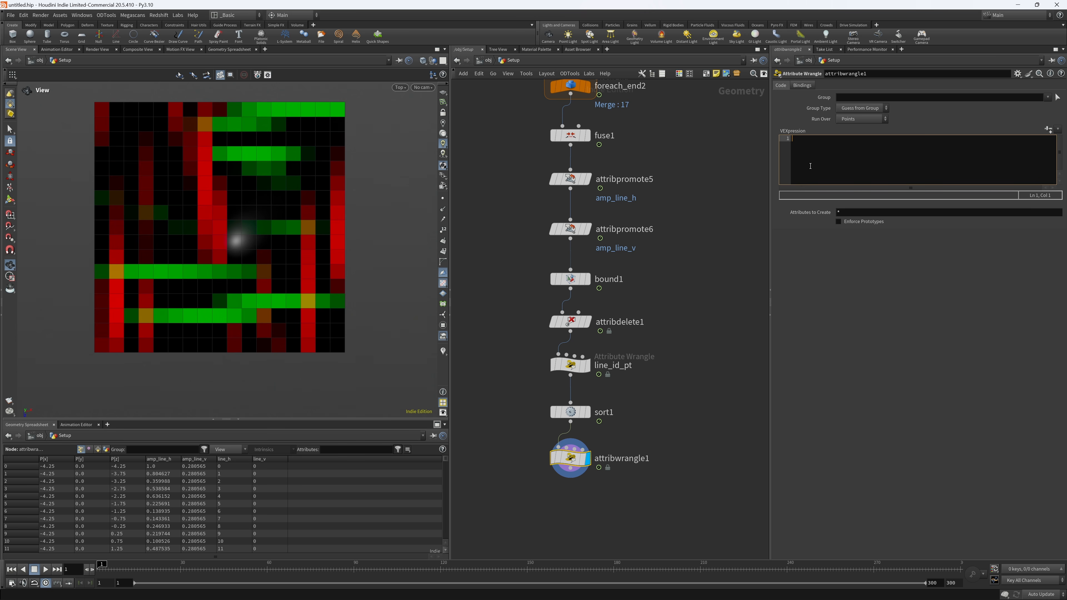
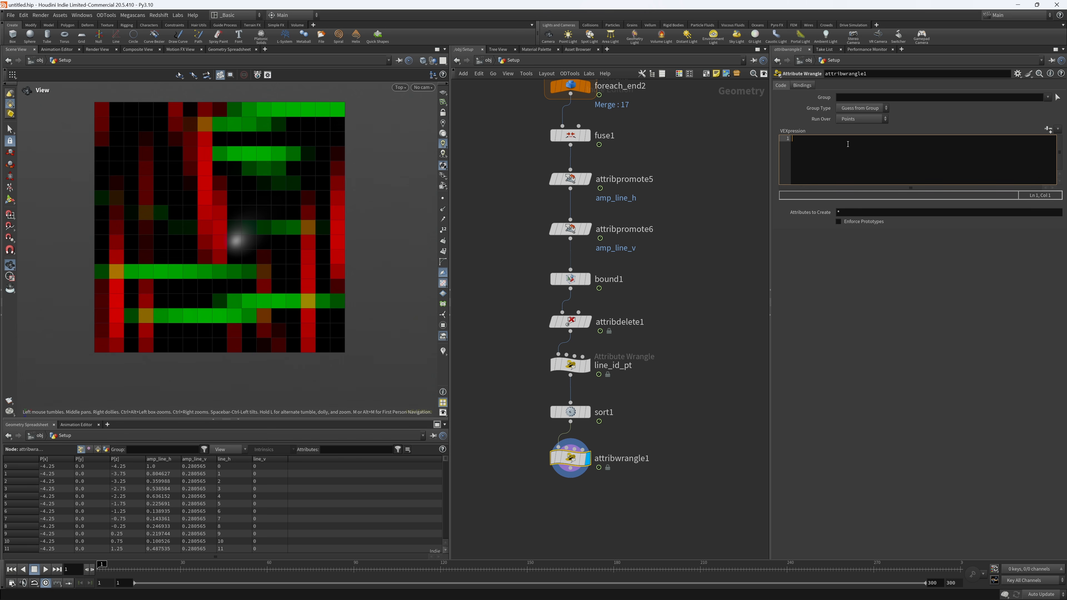
text(f@pos_z = 0;)
key(Return)
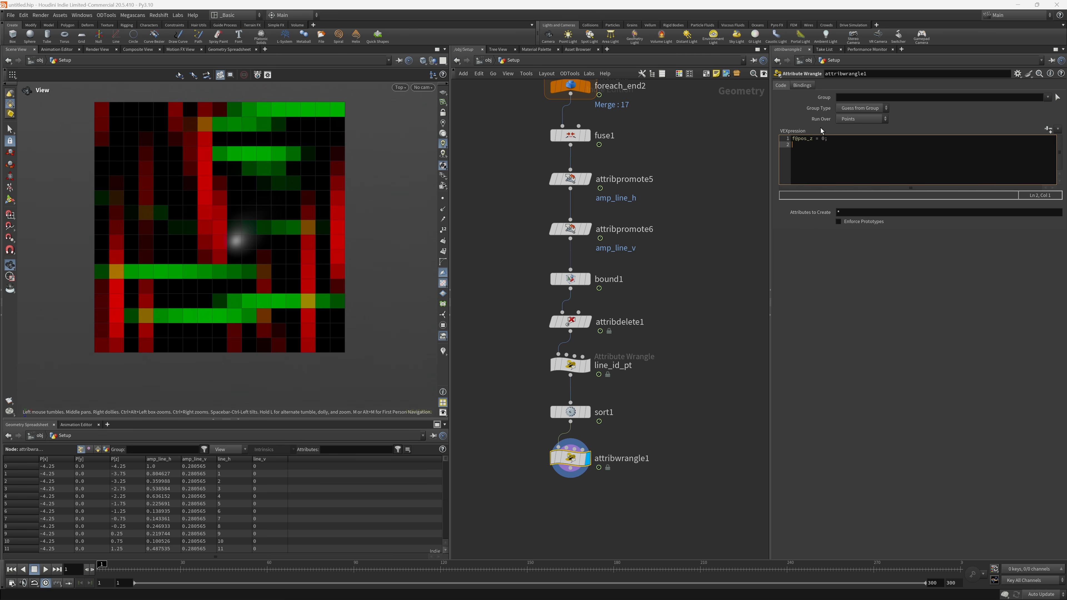
- Add an empty loop for(int i=0; i<i@line_h; i++){ } below the pos_z initialization
text(for)
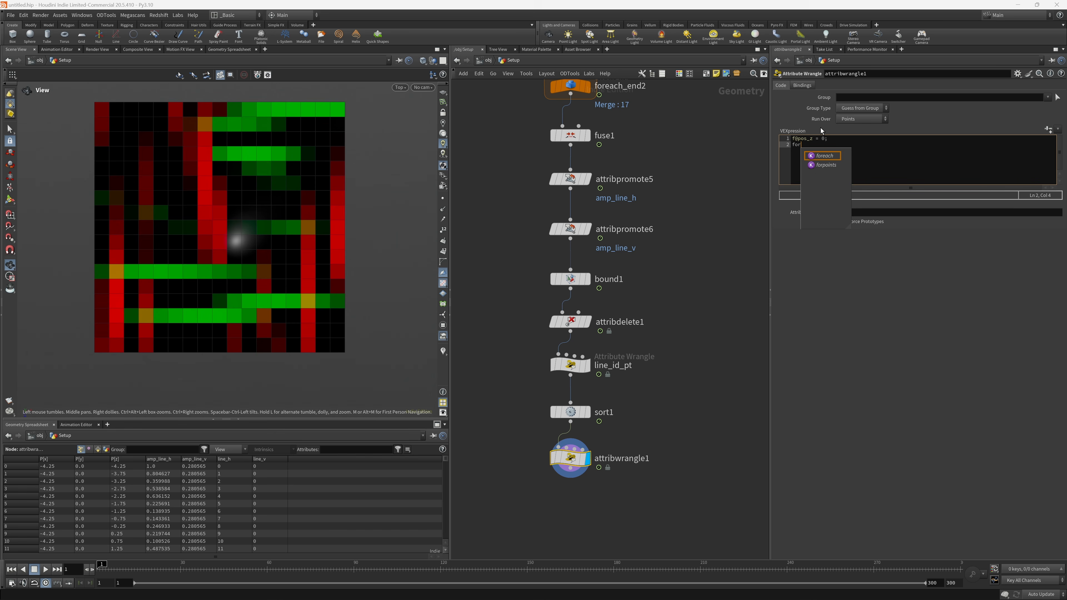
text((int)
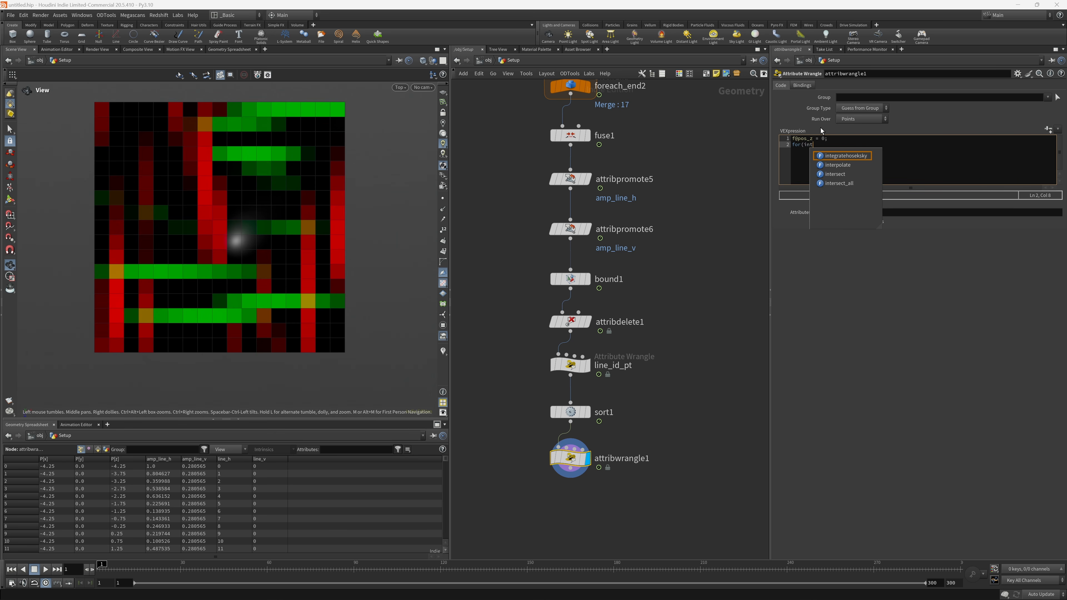
text( i=)
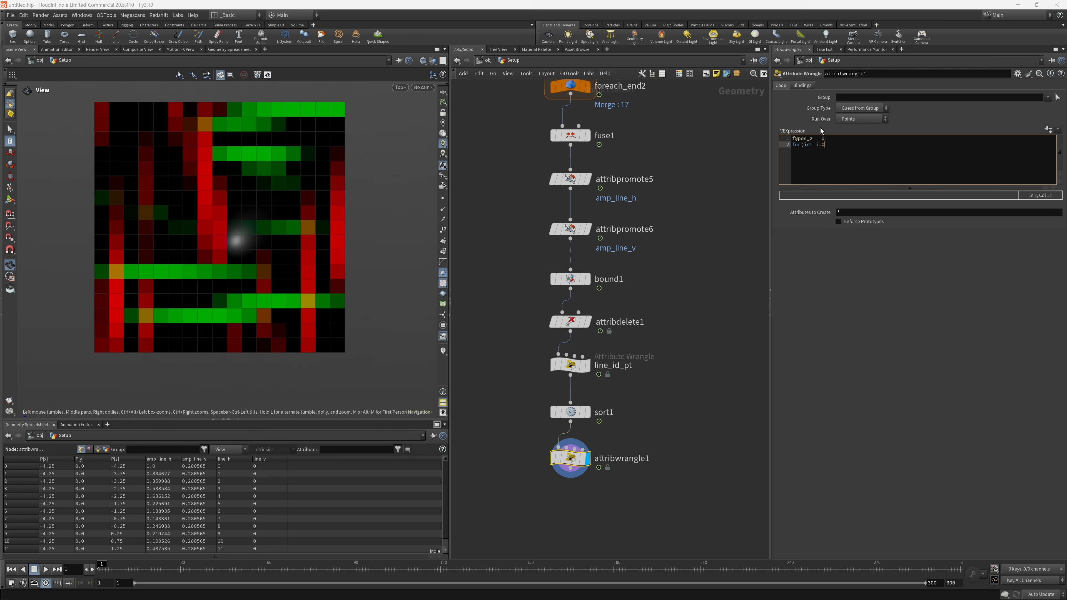
text(0; )
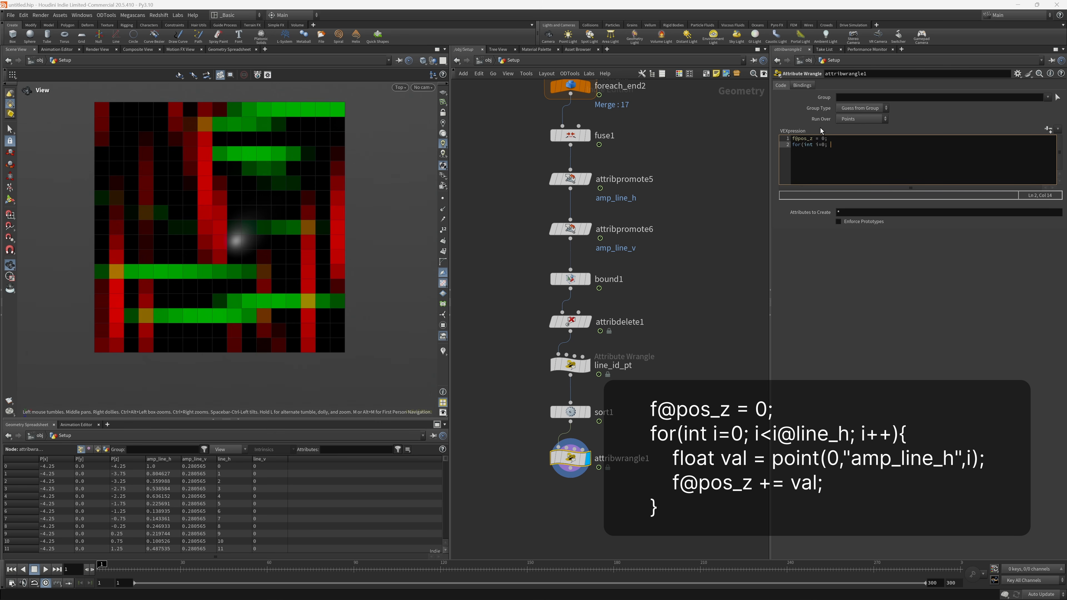
text(i<i@line_h; i++){)
key(Return)
key(Return)
key(Return)
click(815, 307)
- Inside the loop, write float val = point(0, "amp_line_h", i);
click(861, 151)
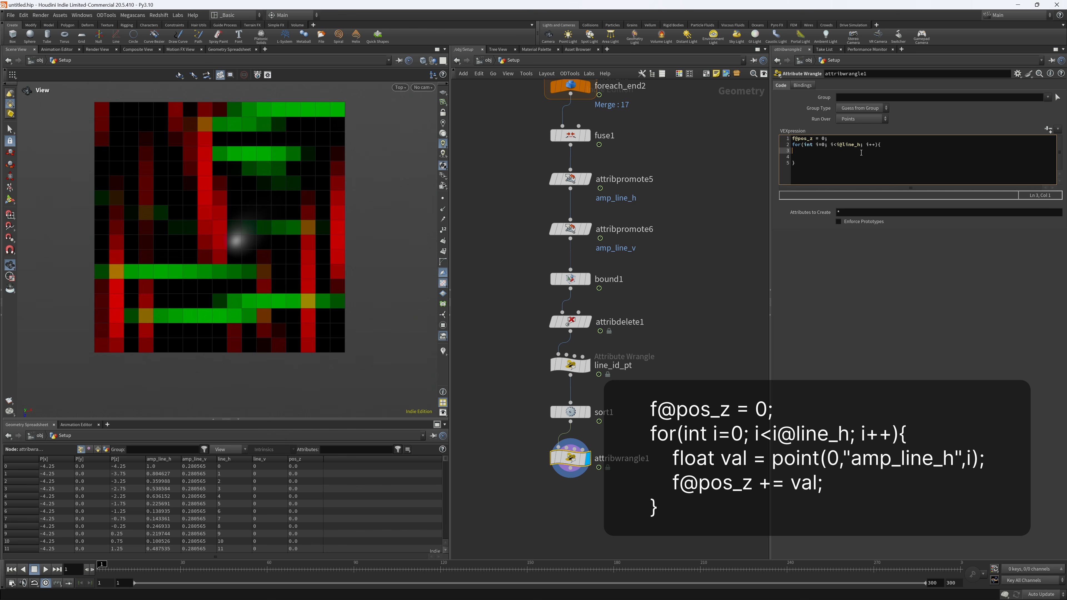
text(float val)
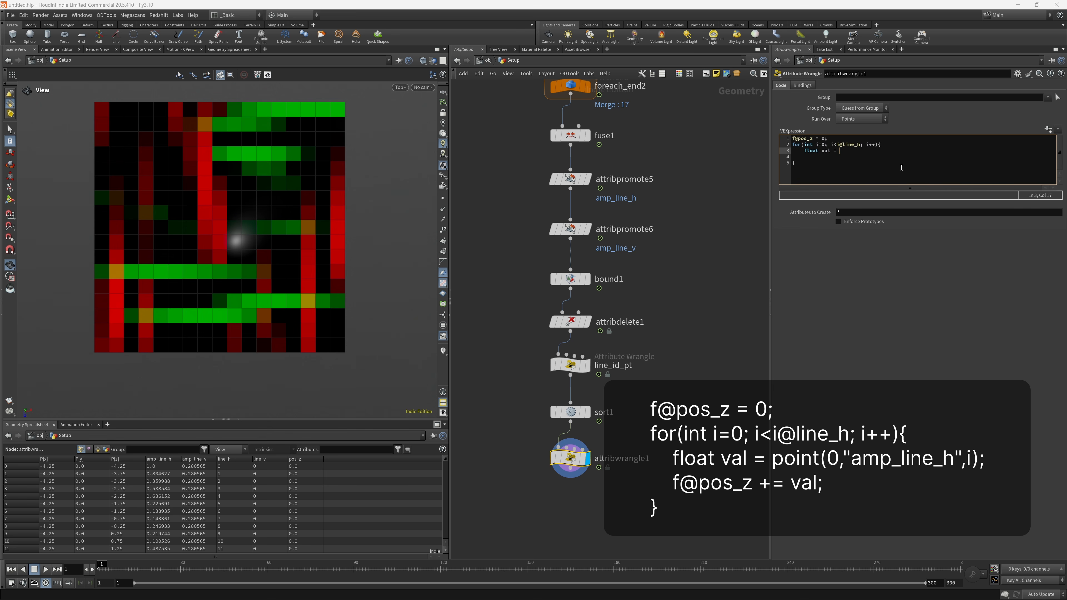
text( = point)
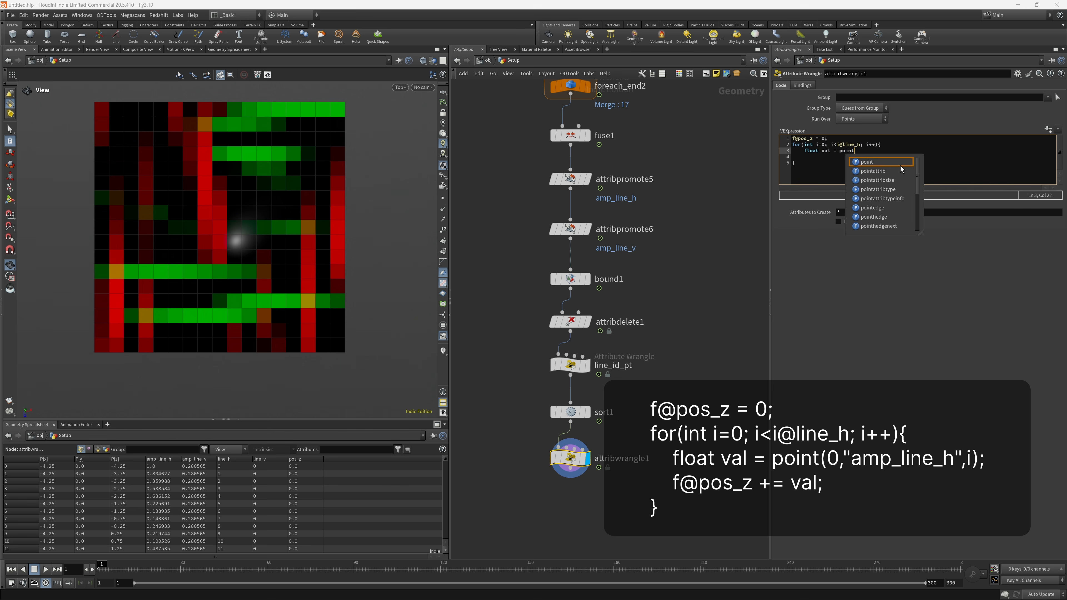
text(()
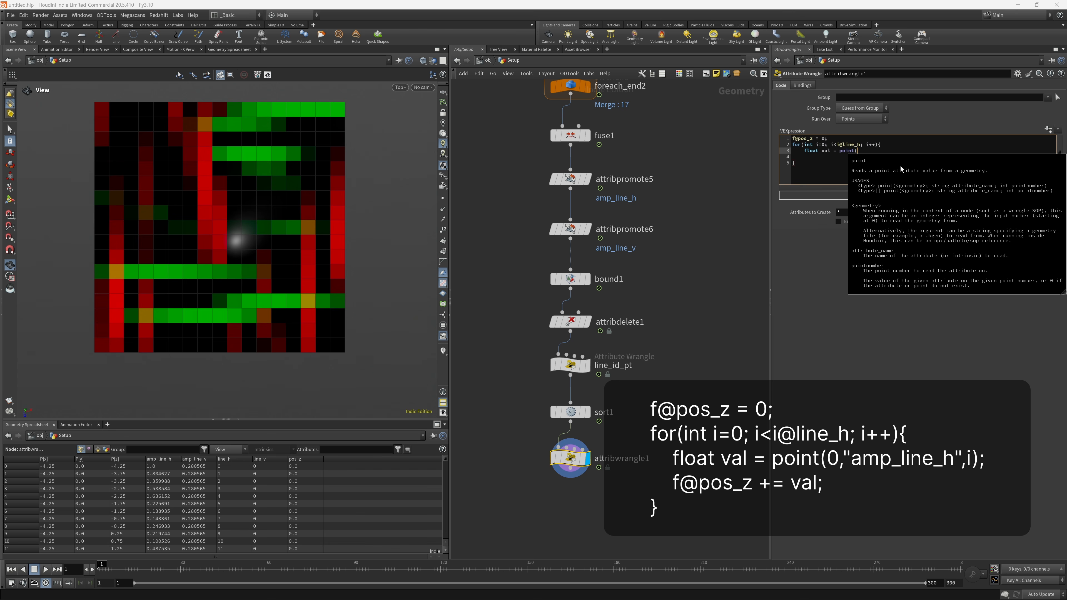
text(0,"amp_)
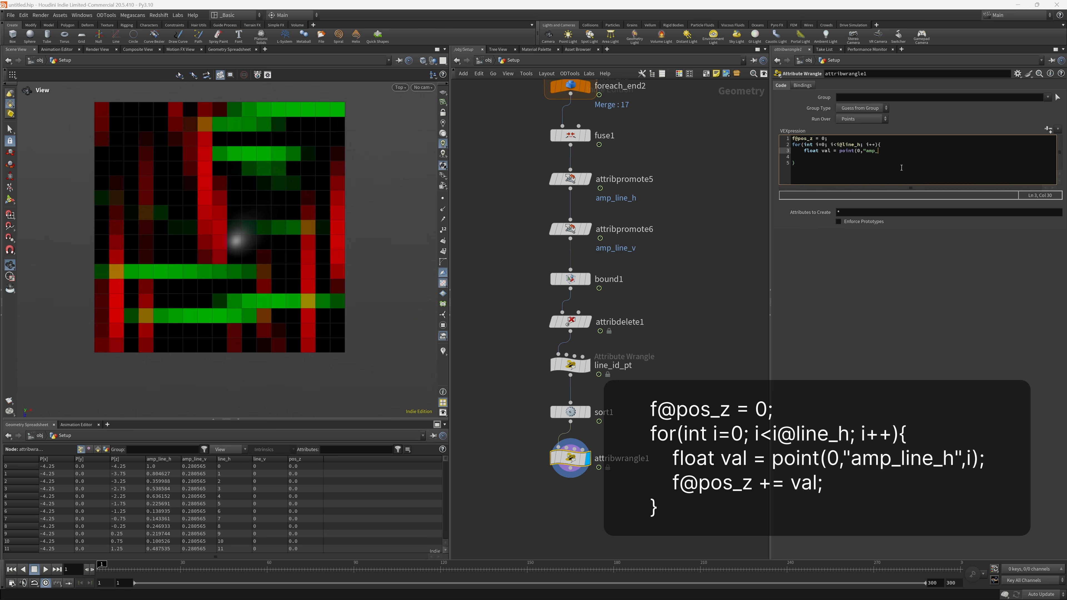
text(line)
key(BackSpace)
text();)
click(861, 150)
click(936, 249)
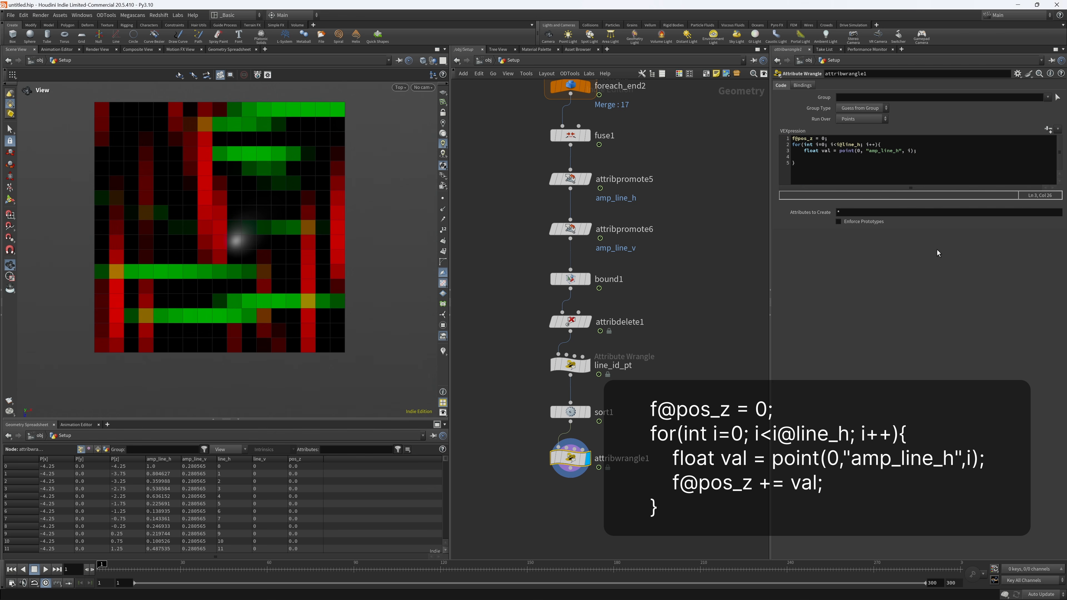
- Add f@pos_z += val; as the next line in the loop and apply the code
click(923, 153)
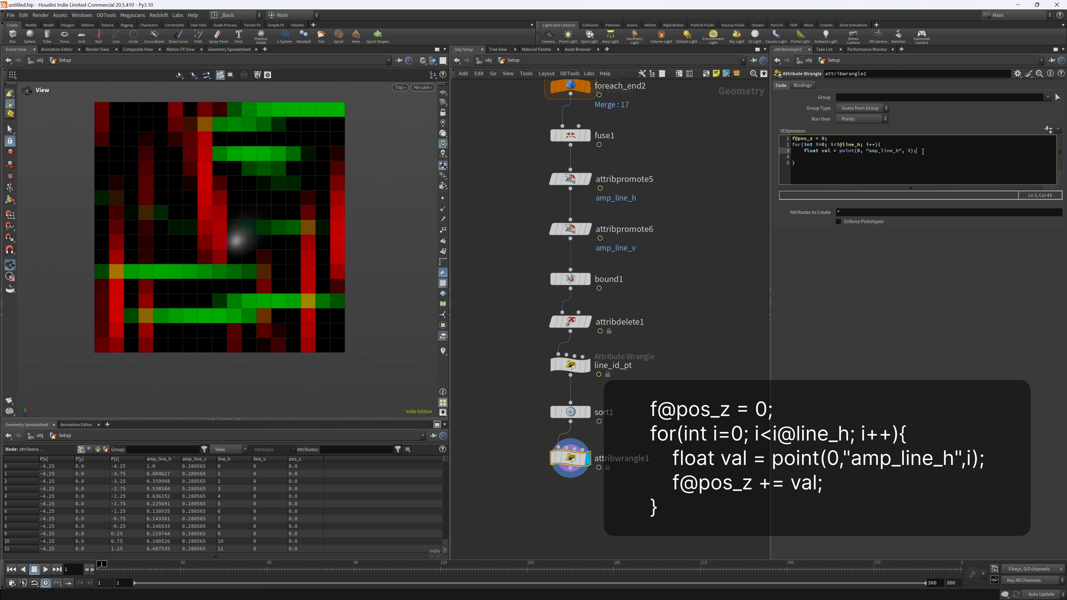
key(Return)
text(f)
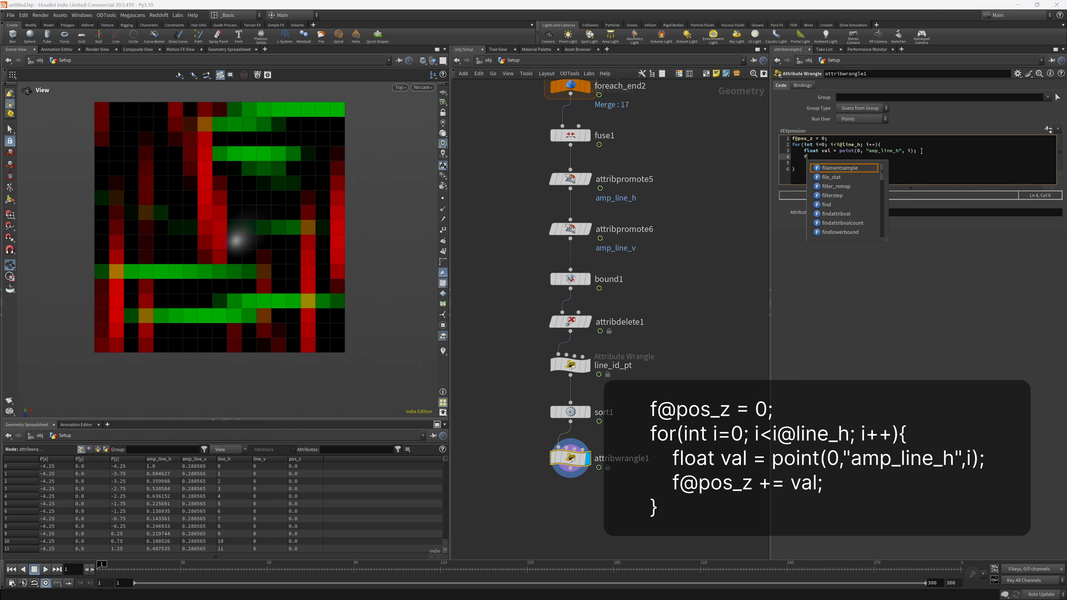
text(@po)
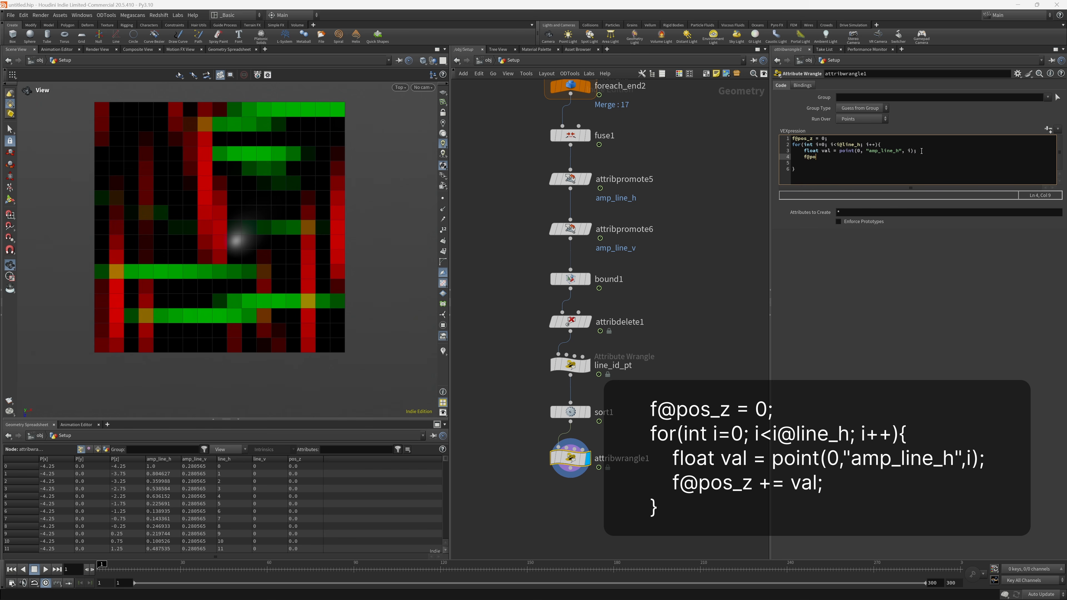
text(s_z += val;)
click(909, 265)
- Rename attribwrangle1 as store_pos_z
middle_drag(645, 389, 645, 334)
click(644, 403)
drag(653, 404, 605, 404)
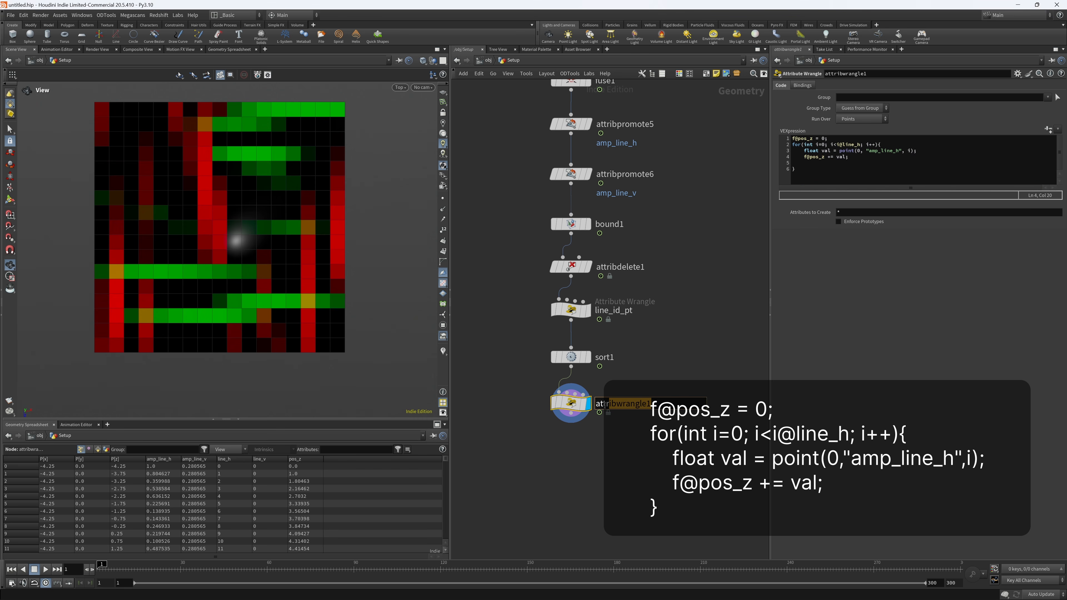
text(store_pos_z)
key(Return)
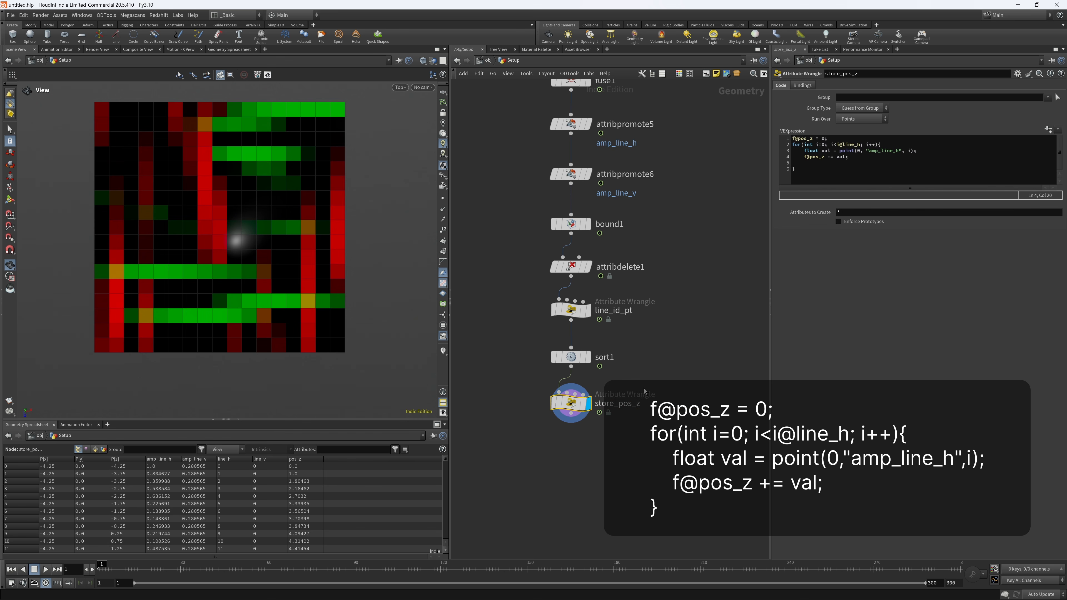
- Duplicate sort1 and store_pos_z below the chain, set the copied Sort's point sort to By Z, and align the copies with the chain
middle_drag(553, 464, 560, 422)
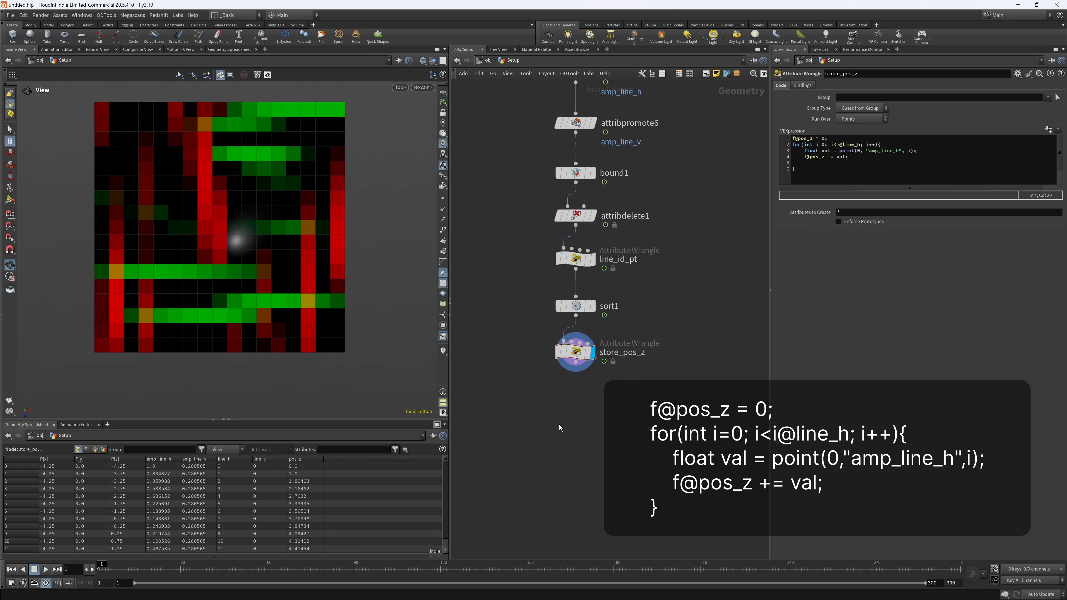
drag(546, 360, 586, 431)
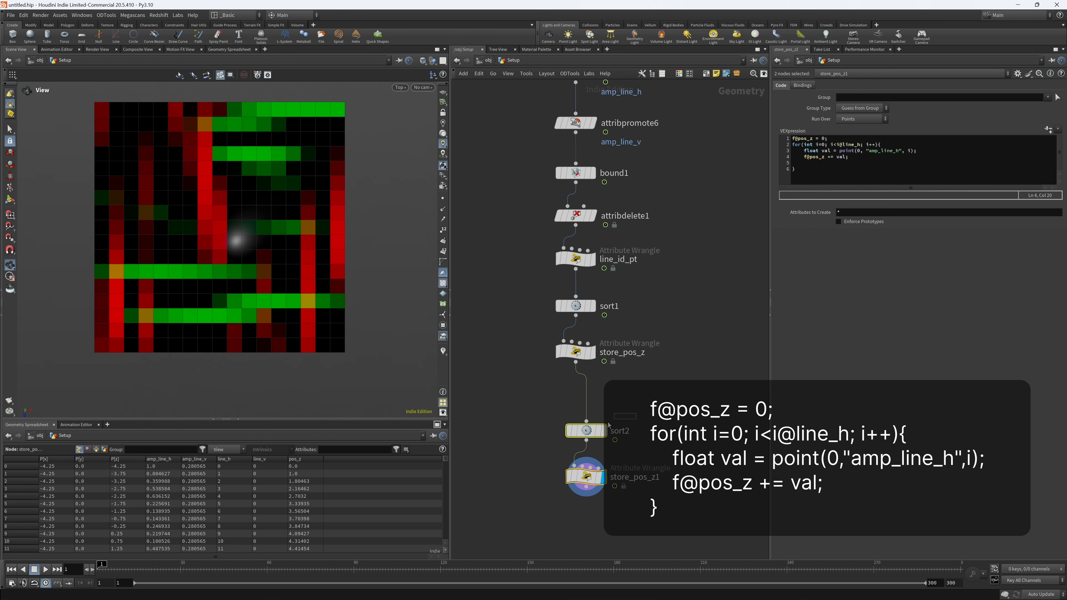
click(586, 430)
click(862, 109)
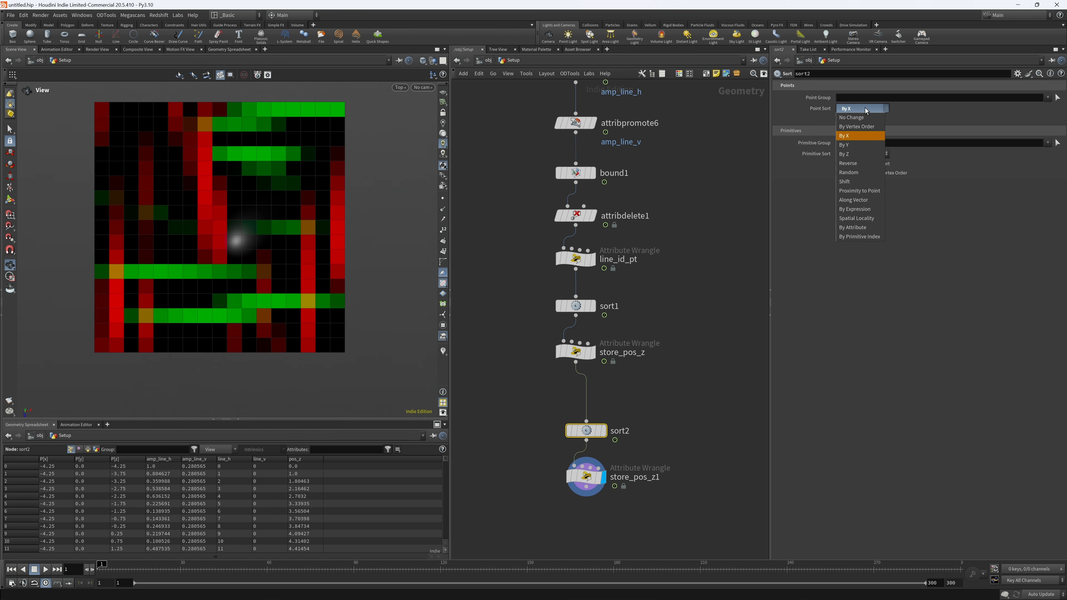
click(849, 157)
middle_drag(535, 414, 523, 319)
drag(523, 320, 598, 390)
drag(588, 384, 577, 357)
- Adapt the copied wrangle's code to use pos_x, i@line_v and "amp_line_v" instead of pos_z, i@line_h and "amp_line_h"
click(578, 357)
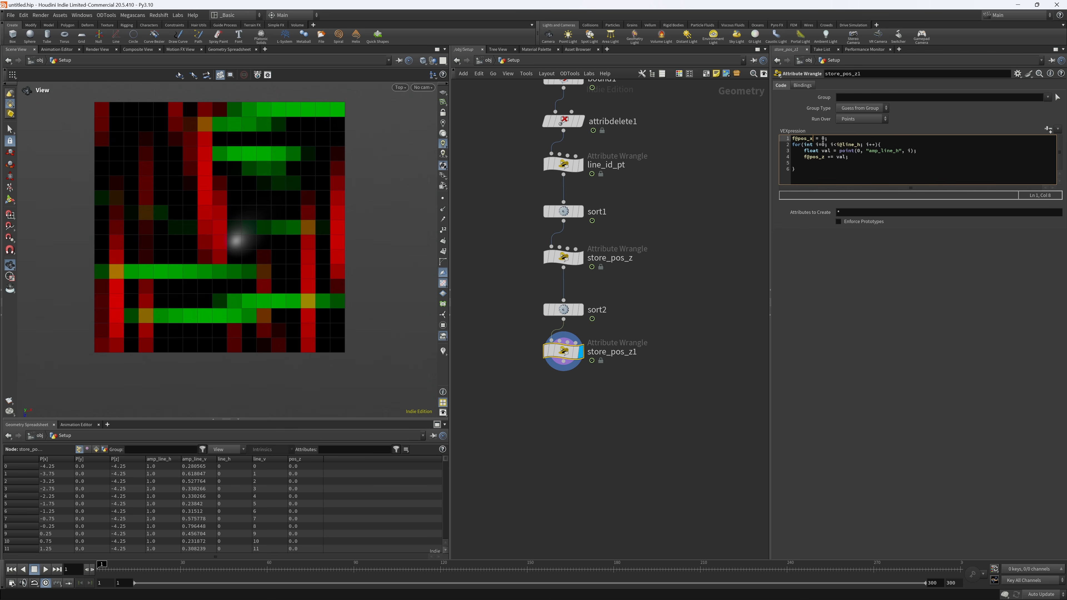
click(860, 144)
text(v)
click(900, 151)
click(826, 158)
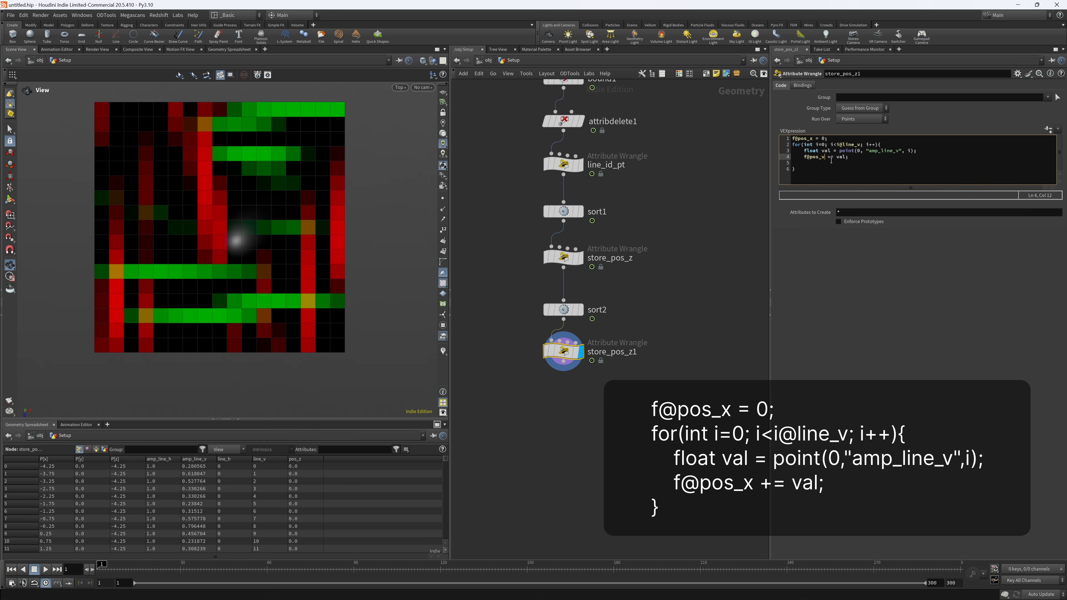
key(BackSpace)
text(x)
- Rename the copied wrangle as store_pos_x
double_click(628, 354)
key(BackSpace)
key(BackSpace)
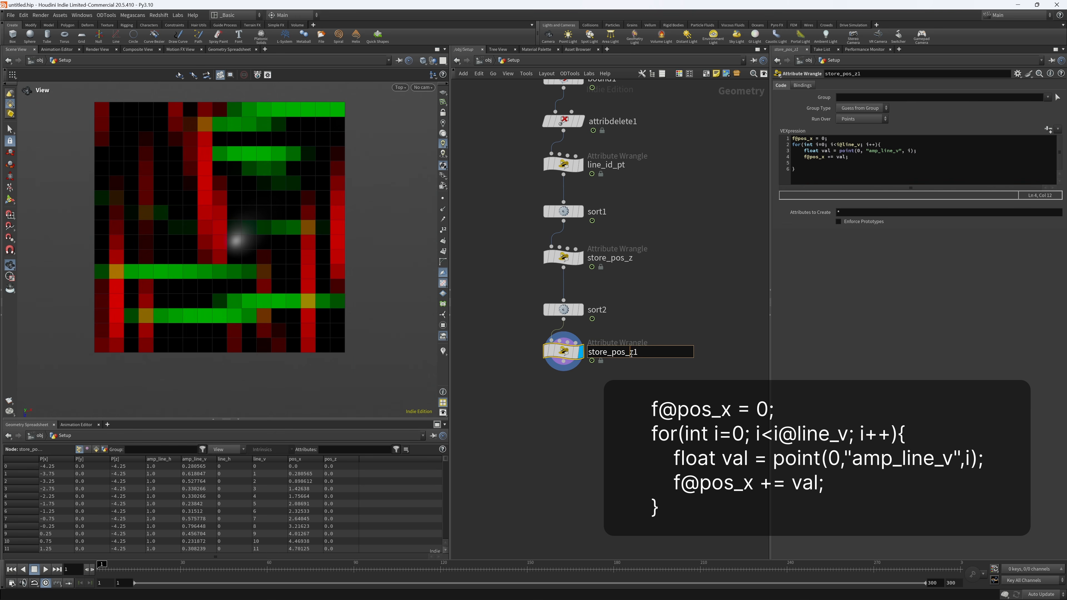
text(x)
key(Return)
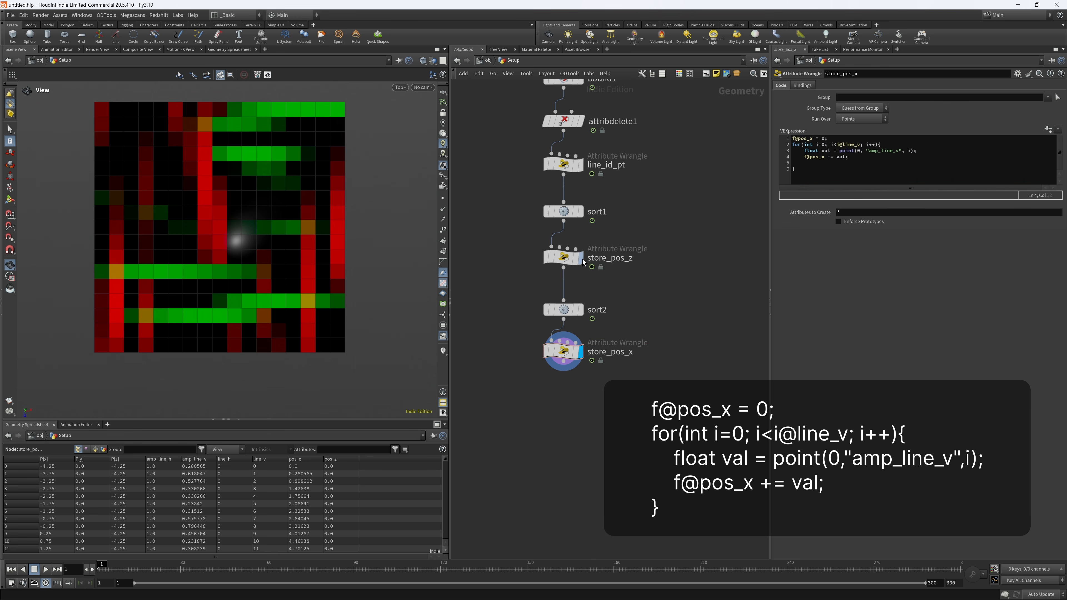
- Turn on a visualizer for the pos_x point attribute of store_pos_x and disable the line_h and line_v visualizers
click(531, 352)
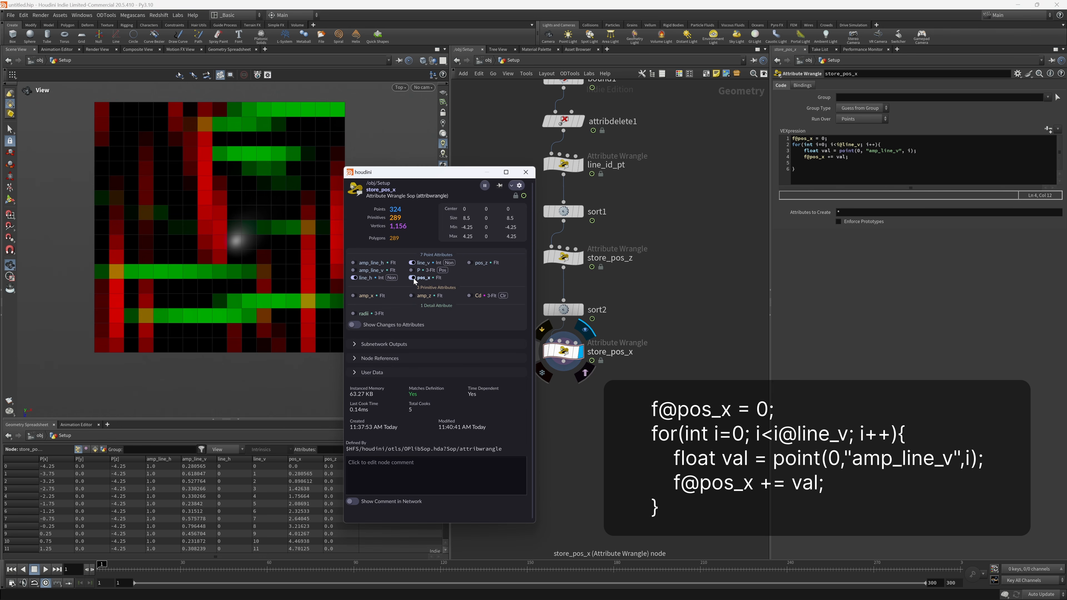
drag(441, 175, 682, 157)
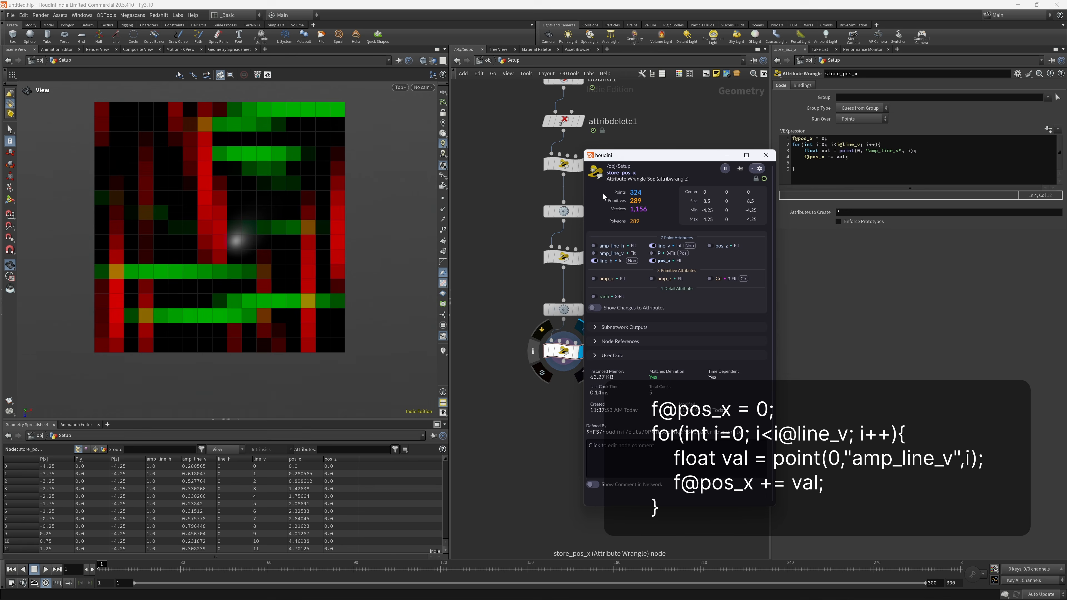
click(443, 351)
right_click(443, 352)
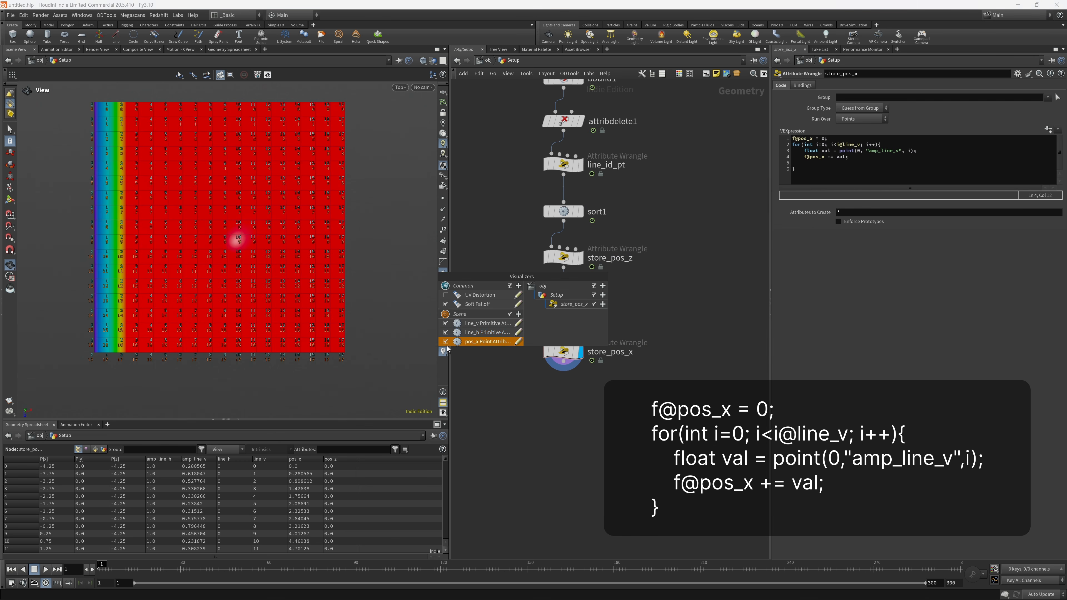
click(445, 333)
click(446, 323)
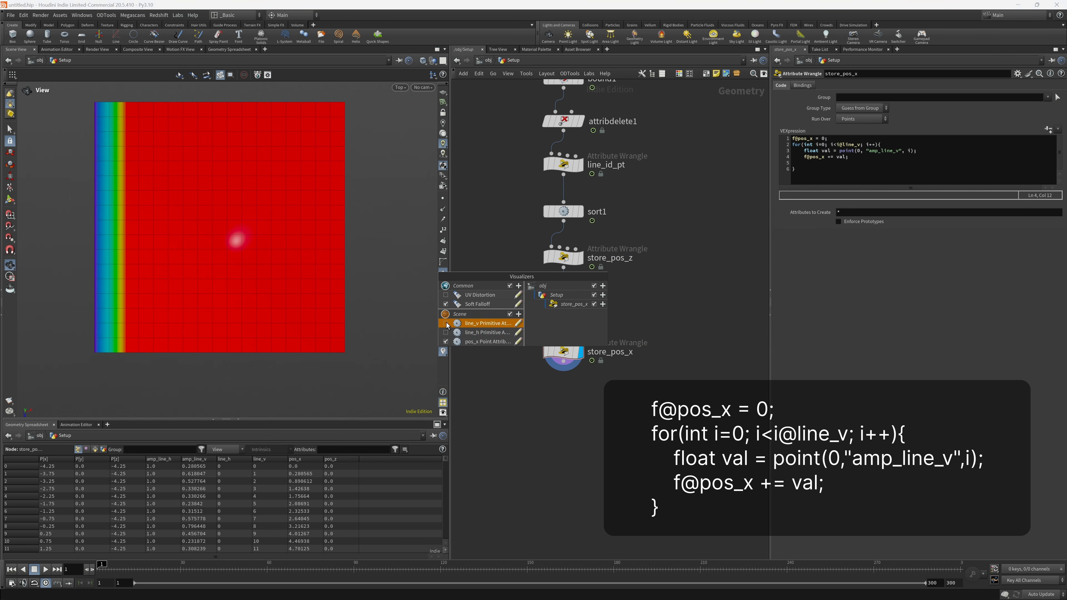
- Change the pos_x visualizer's type to Marker and set its text color to pure red (1, 0, 0)
click(518, 341)
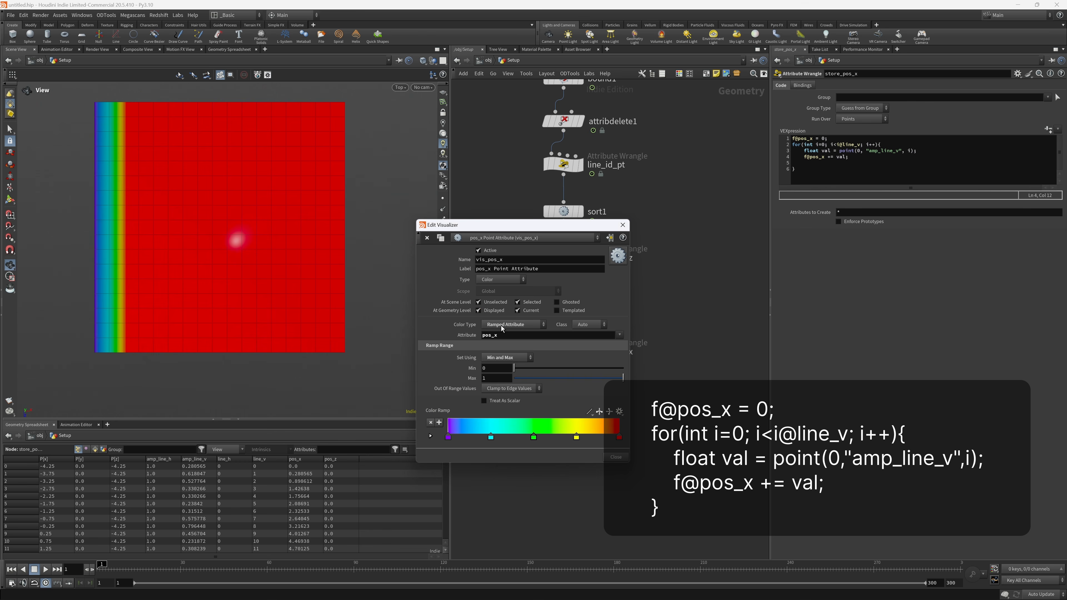
click(496, 279)
click(489, 287)
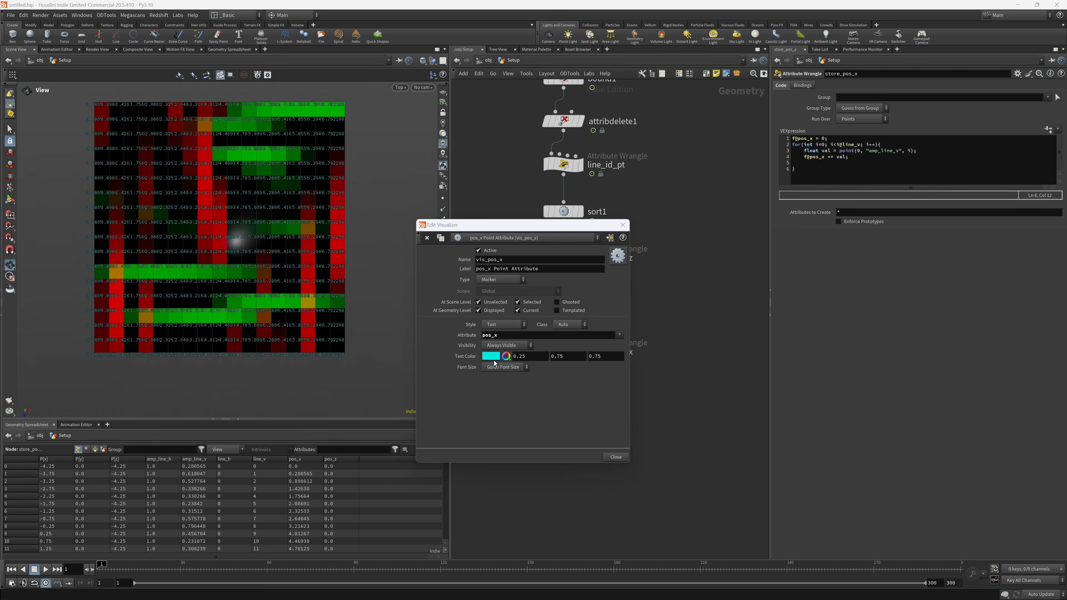
click(491, 357)
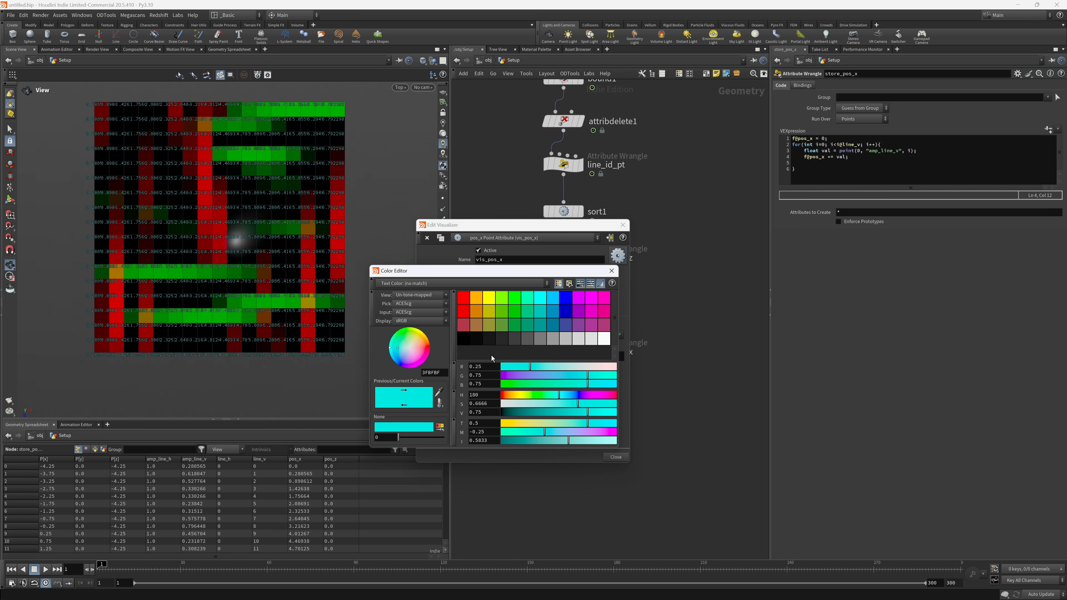
click(468, 296)
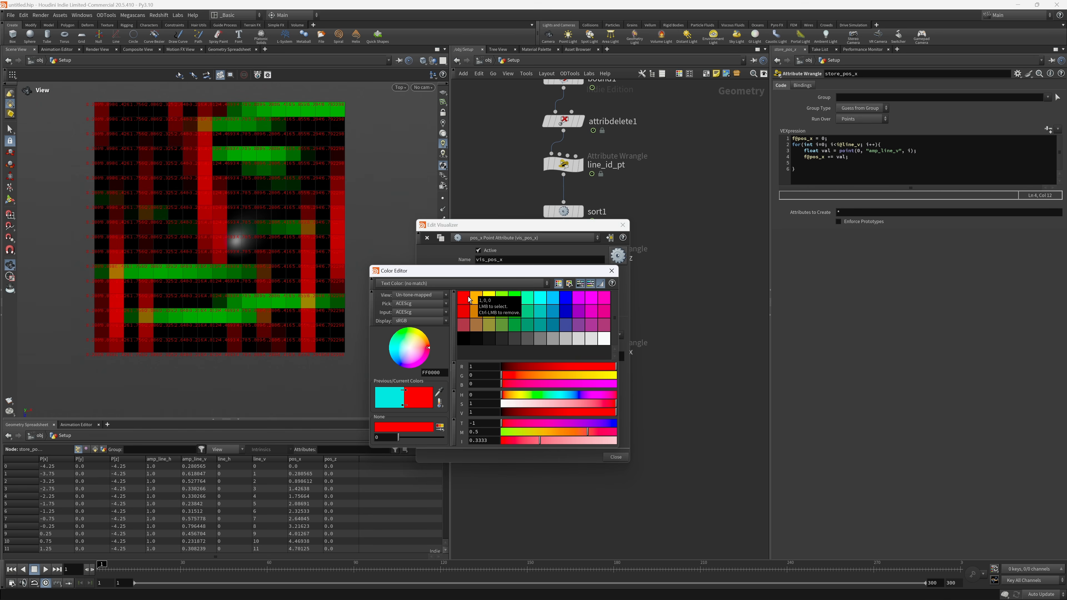
click(612, 270)
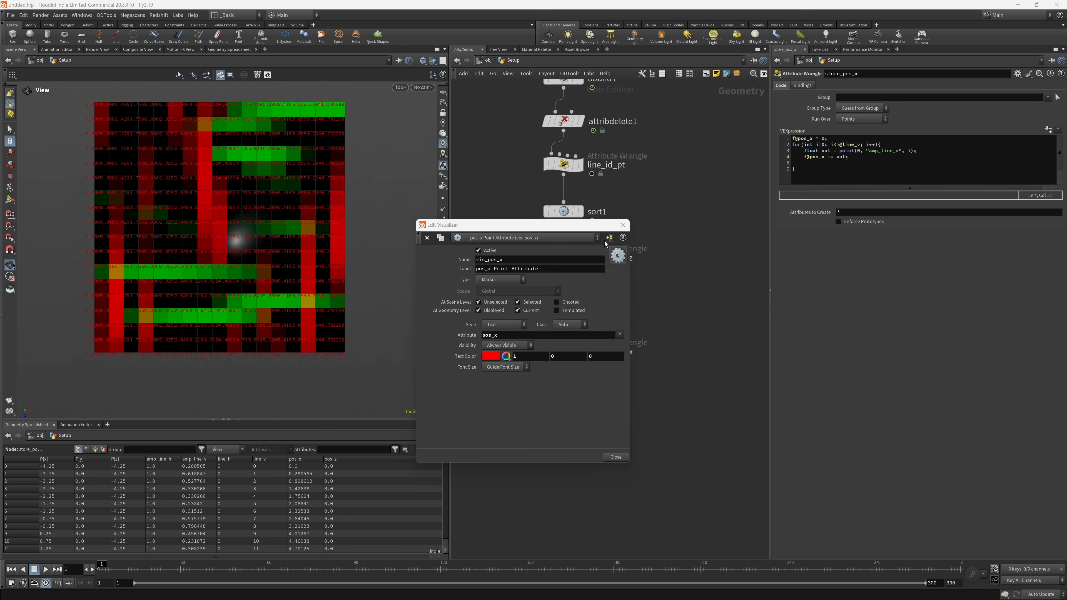
click(621, 225)
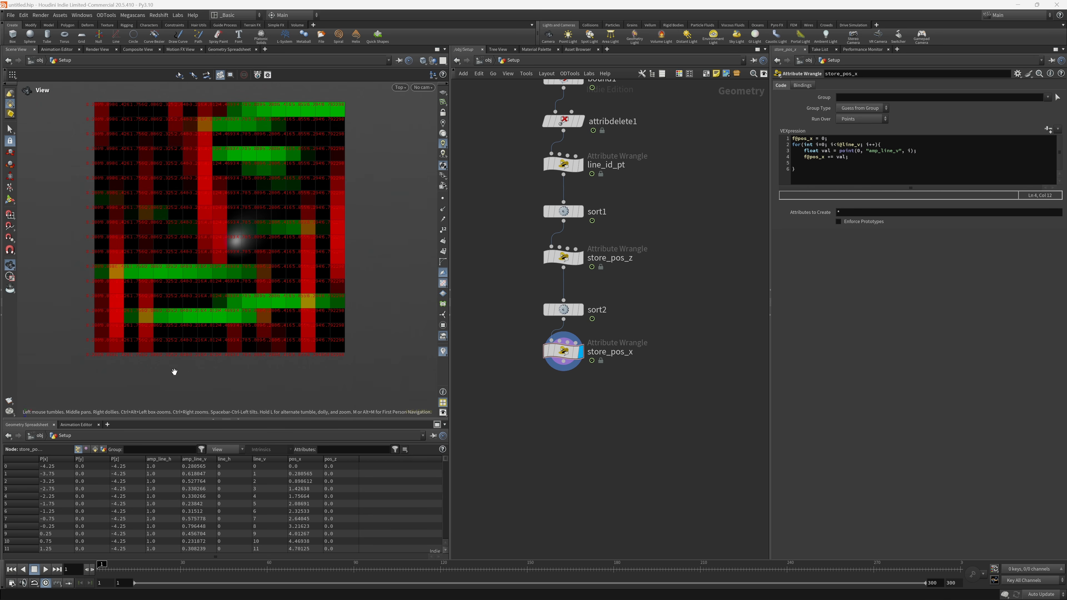
- Examine the pos_x values along the grid's lower edge across its full width
scroll(98, 362, up, 3)
scroll(162, 346, up, 3)
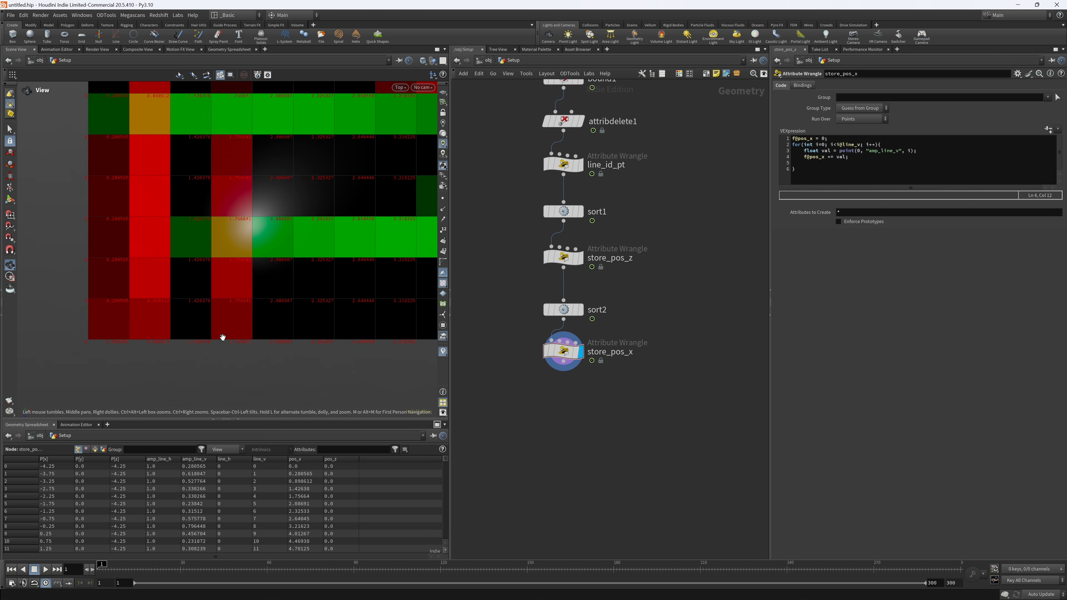
middle_drag(164, 330, 106, 324)
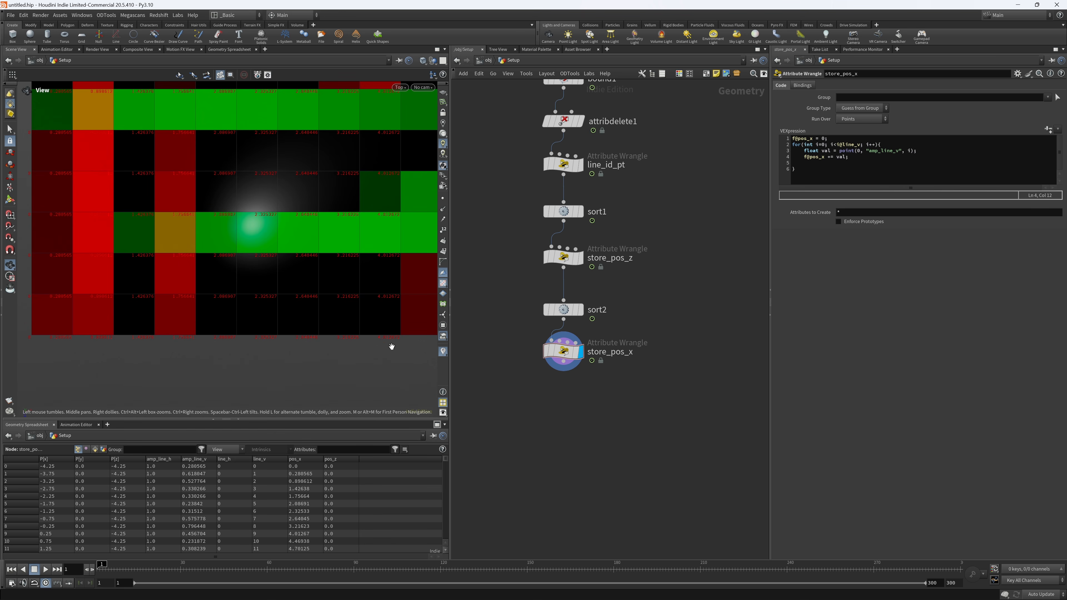
drag(405, 343, 214, 312)
drag(368, 314, 212, 327)
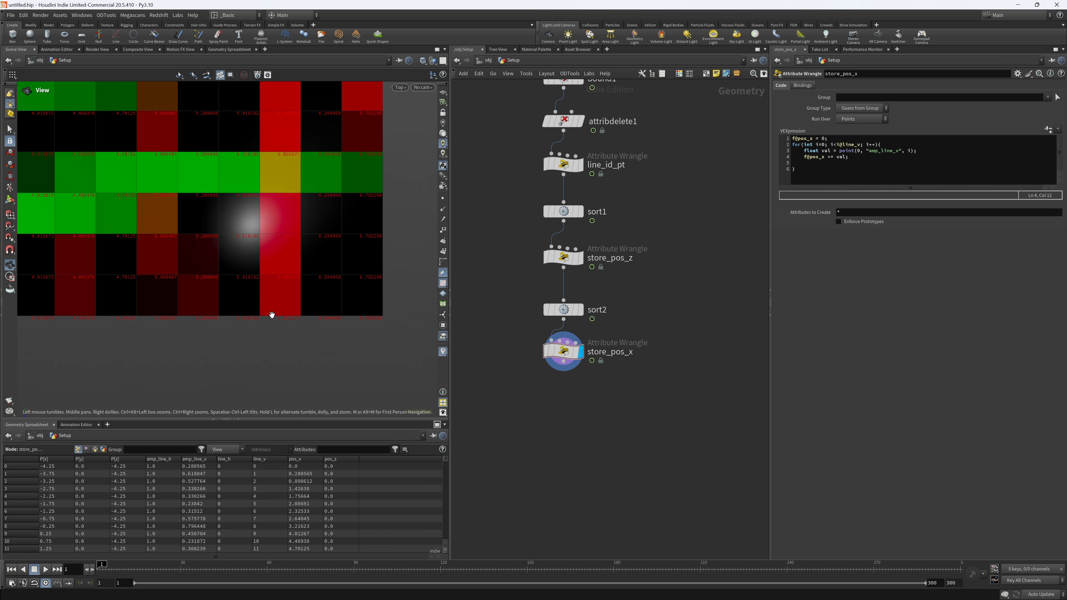
right_drag(376, 320, 184, 352)
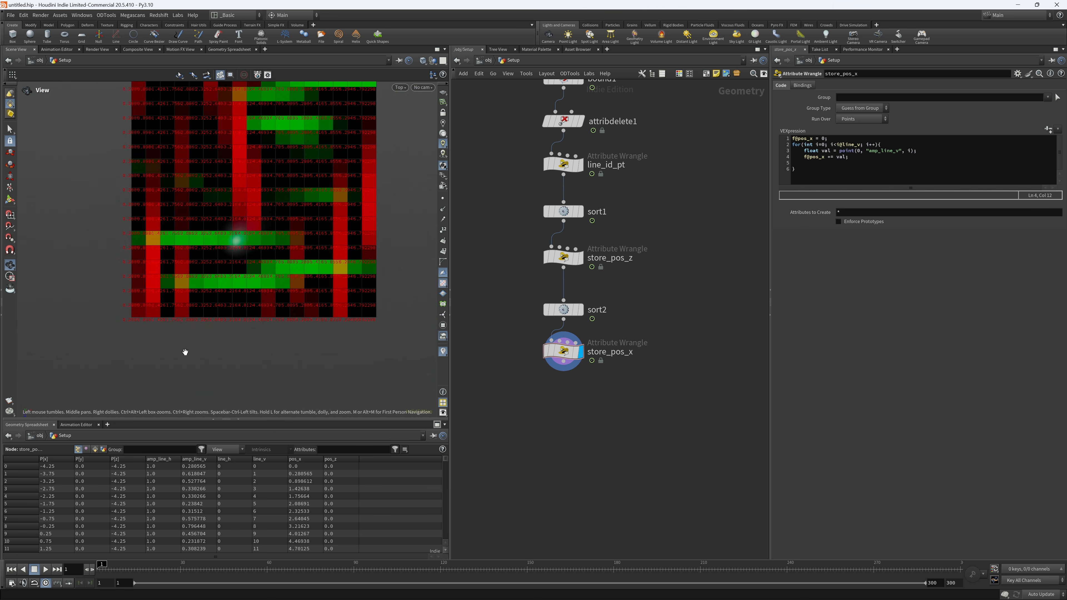
middle_drag(263, 300, 236, 355)
- Switch the visualizer of store_pos_x from pos_x to the pos_z point attribute and set its type to Marker
click(533, 351)
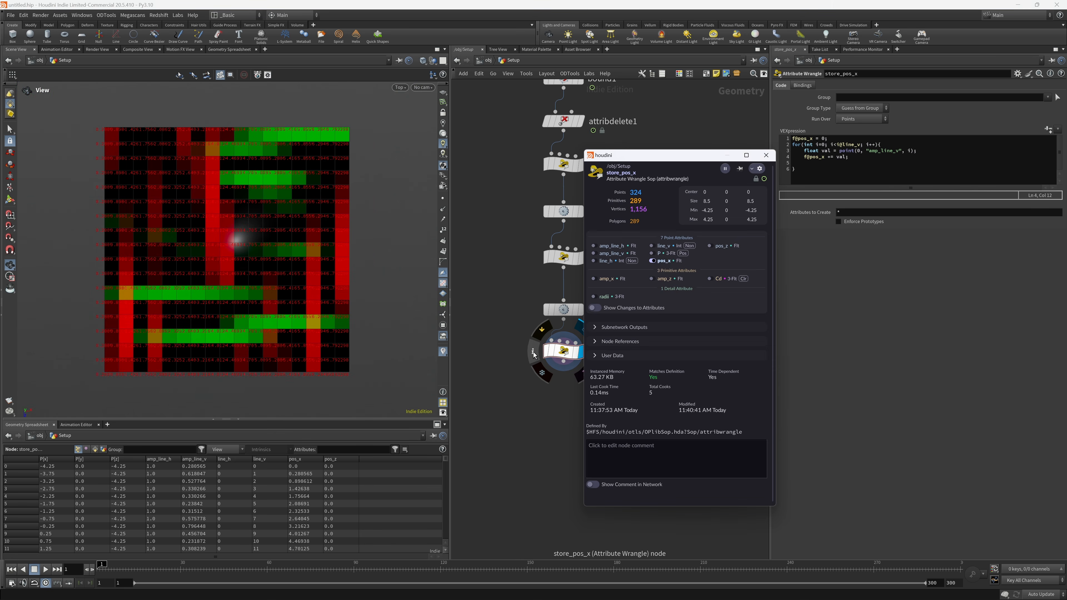
click(709, 246)
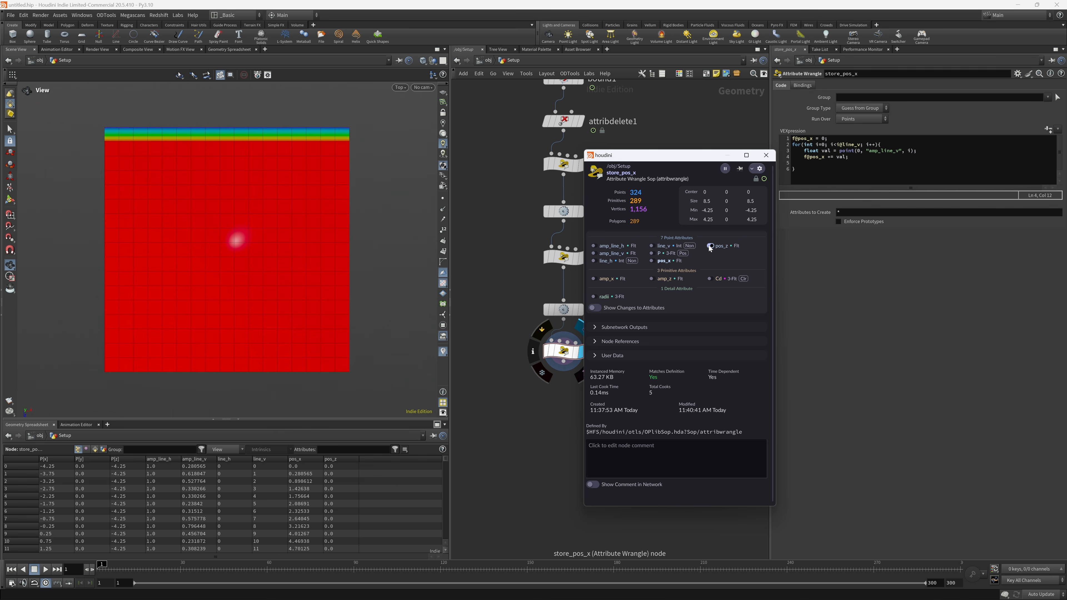
click(443, 261)
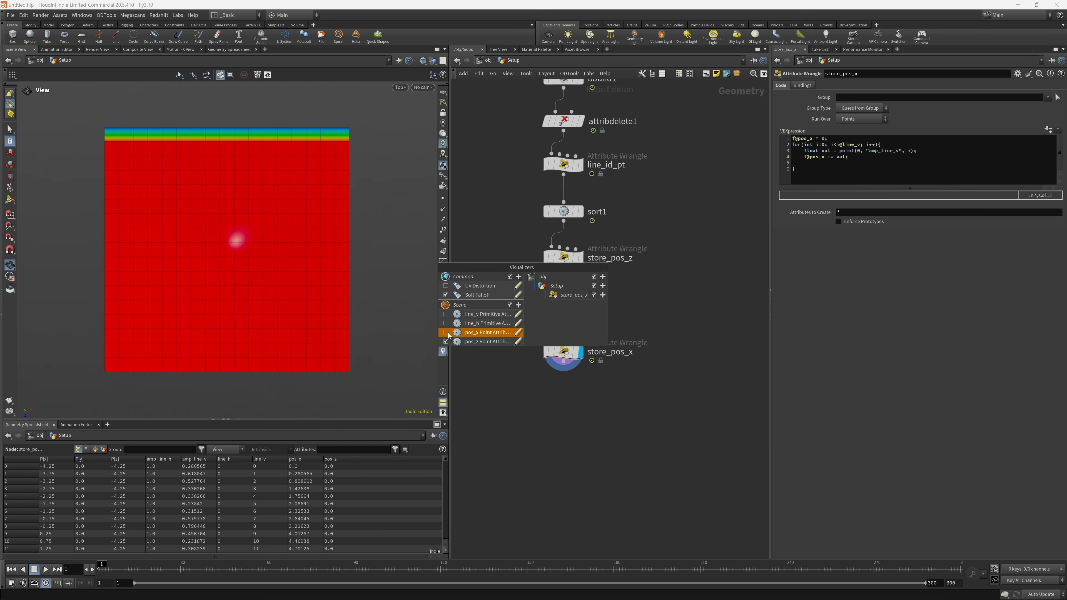
click(517, 343)
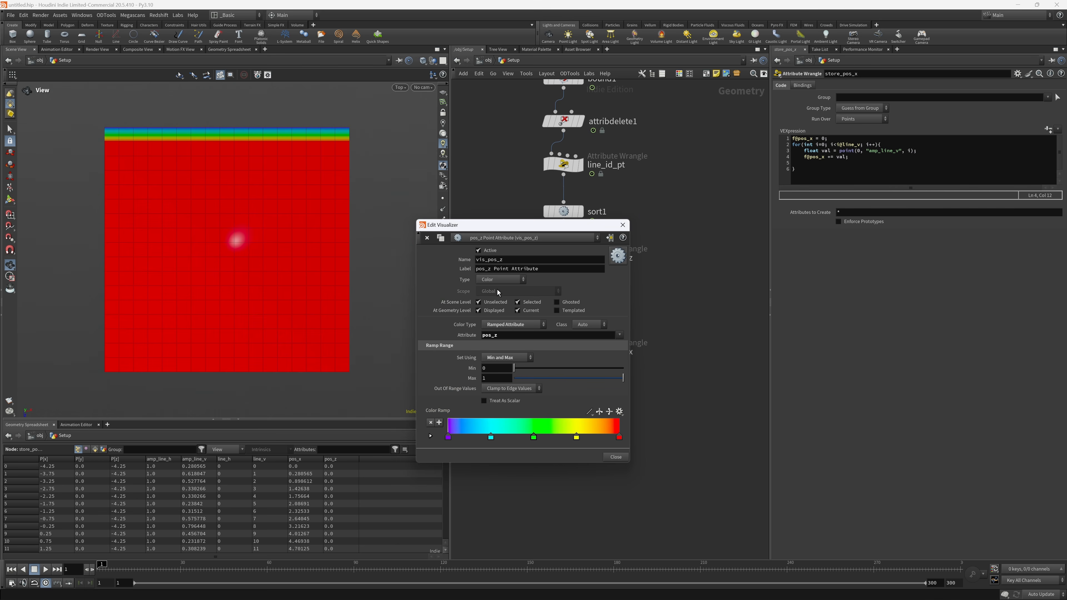
click(498, 279)
click(493, 290)
- Set the text color of the pos_z visualizer to pure green (0, 1, 0)
click(491, 356)
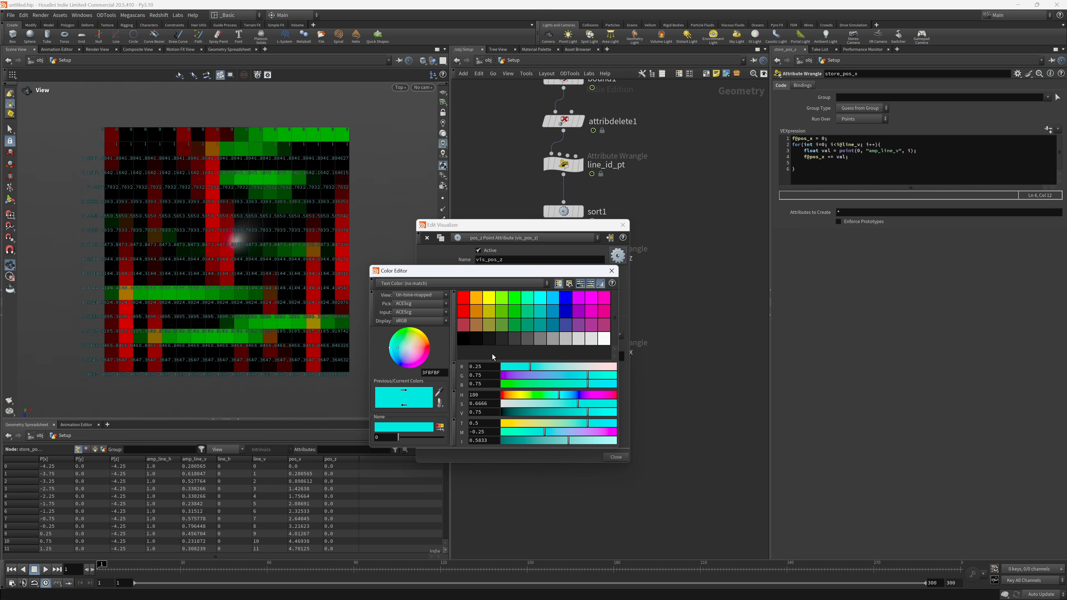
click(515, 297)
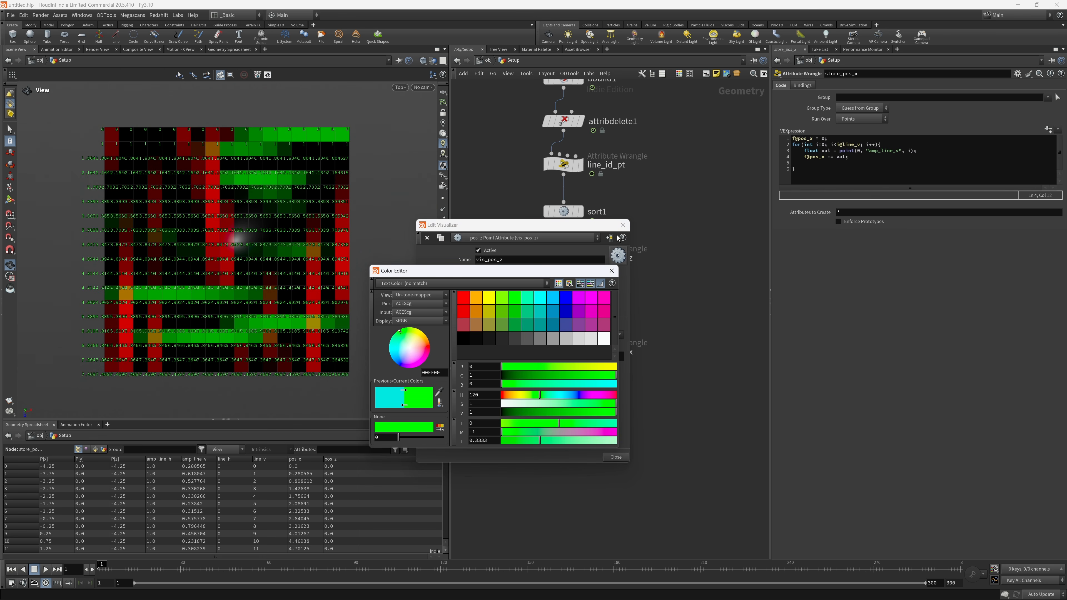
click(611, 271)
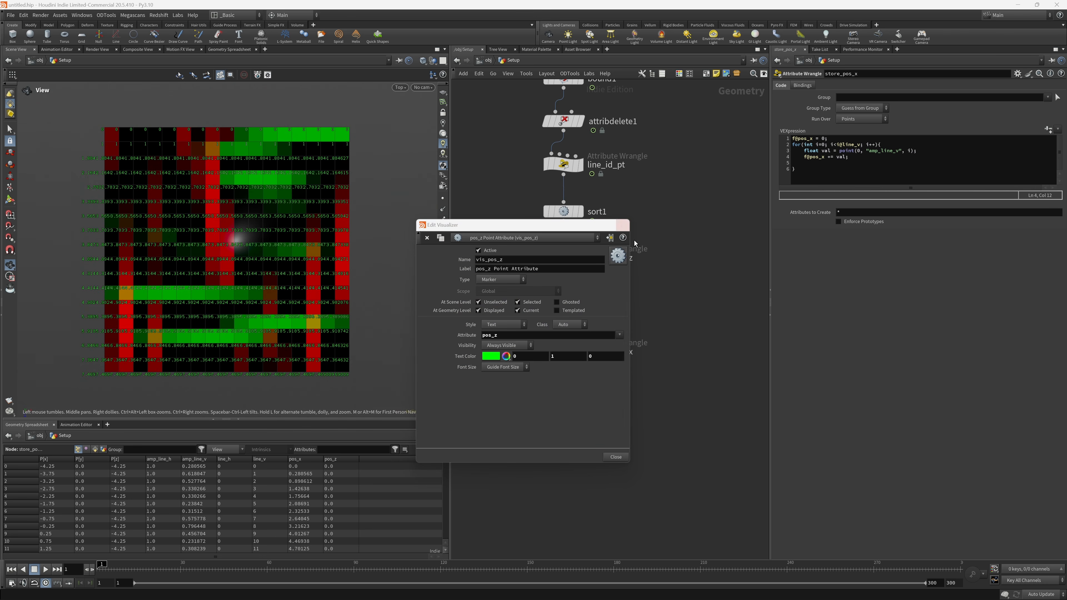
click(615, 457)
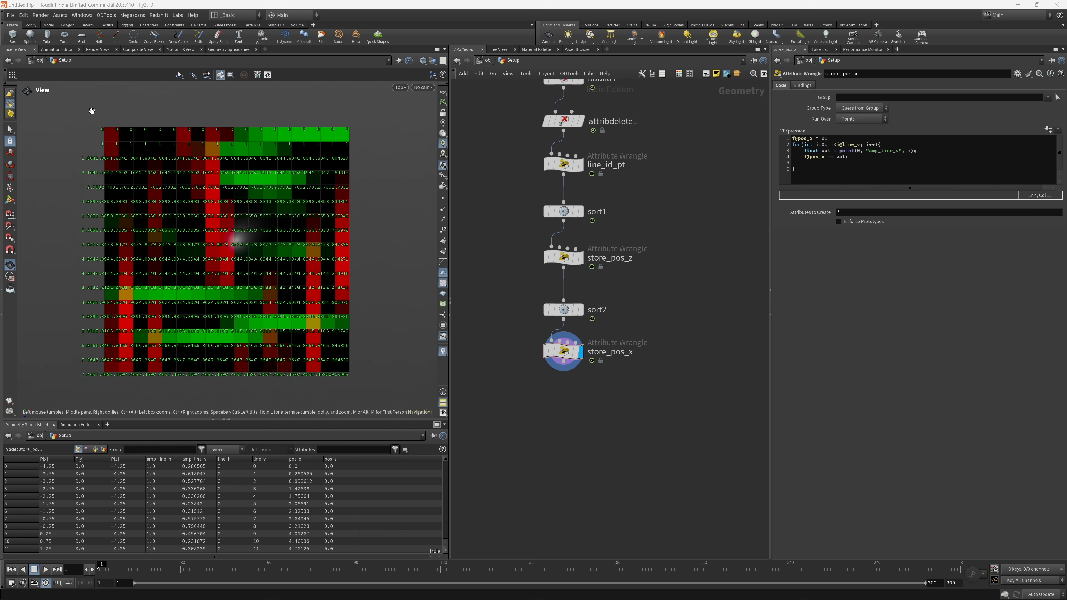
- Examine the pos_z values from the grid's upper edge down to its lower edge
right_drag(88, 110, 296, 98)
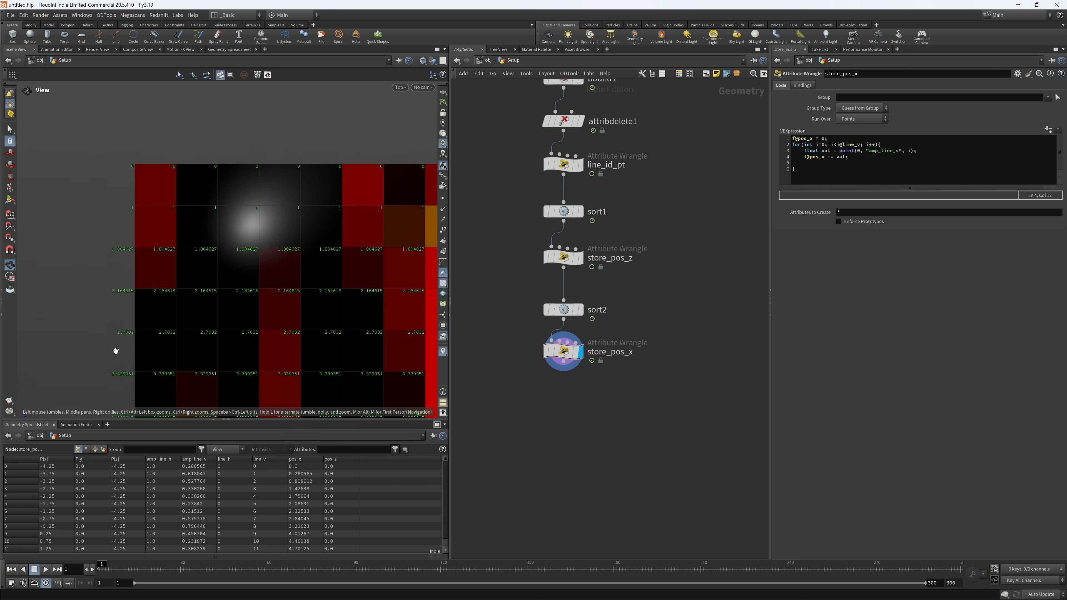
middle_drag(116, 350, 112, 274)
middle_drag(114, 353, 110, 184)
middle_drag(97, 338, 95, 270)
right_drag(132, 246, 419, 243)
middle_drag(419, 243, 414, 320)
- Enable the pos_x visualizer alongside pos_z and frame the whole grid
right_click(443, 354)
click(451, 332)
key(space+g)
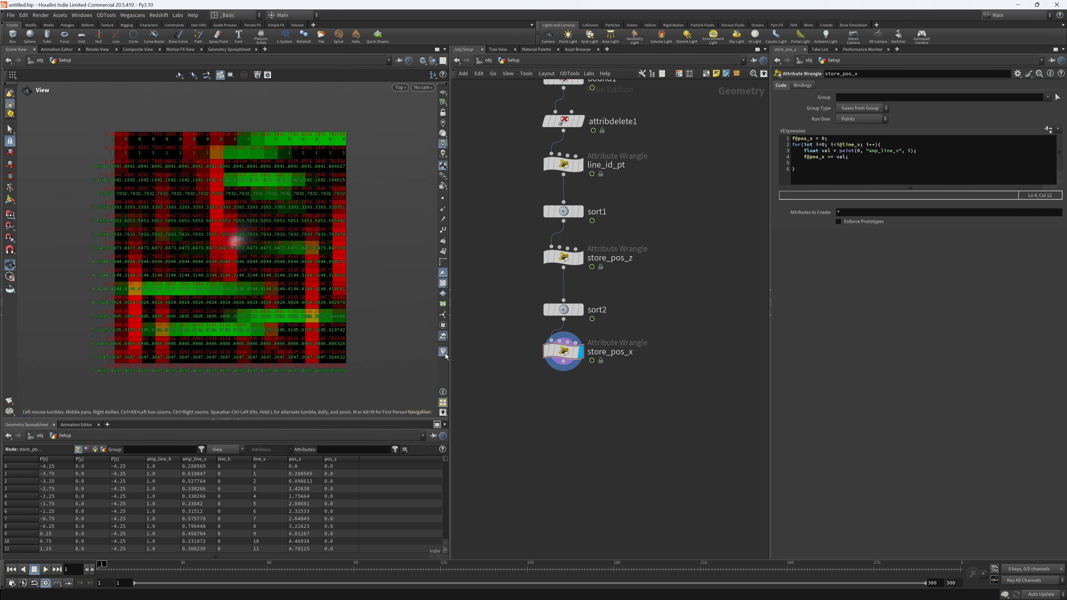
- Hide the visualizers and append an Attribute Promote node after store_pos_x, making it the displayed node
click(443, 353)
key(Tab)
text(atpr)
key(Return)
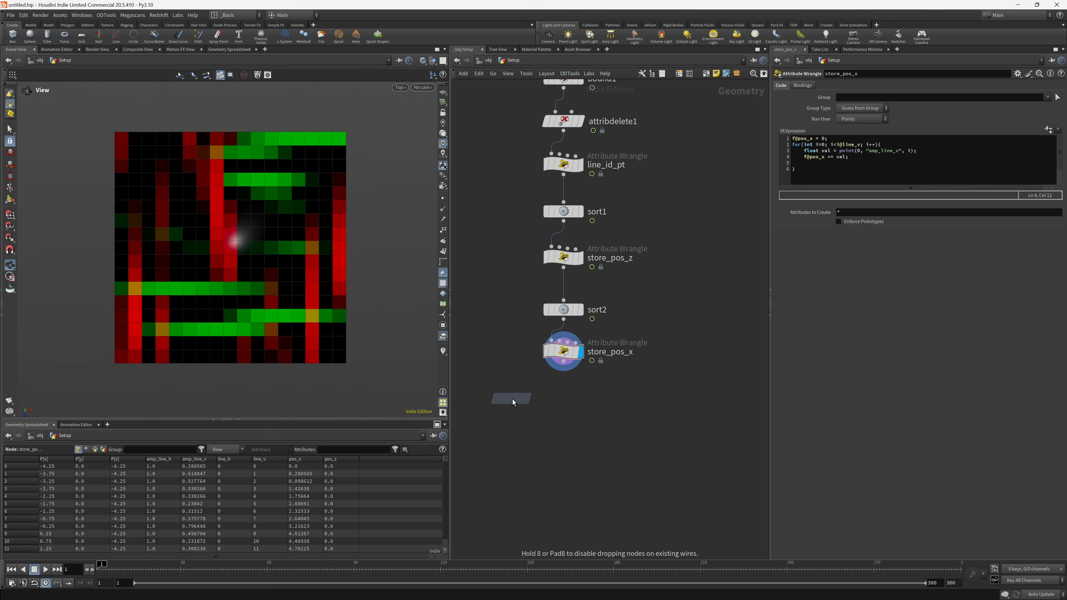
click(560, 399)
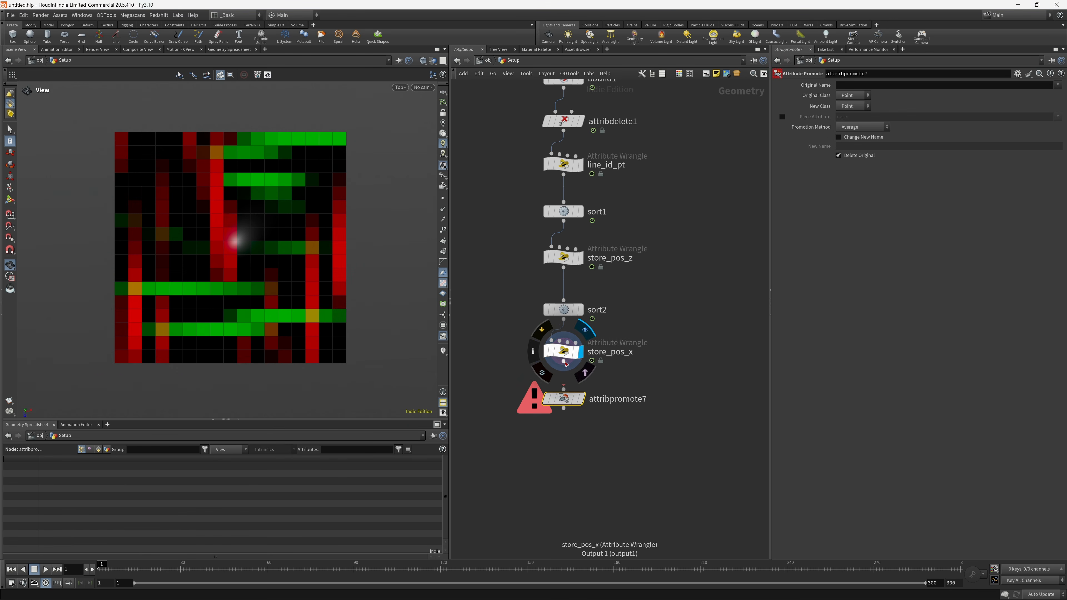
click(581, 399)
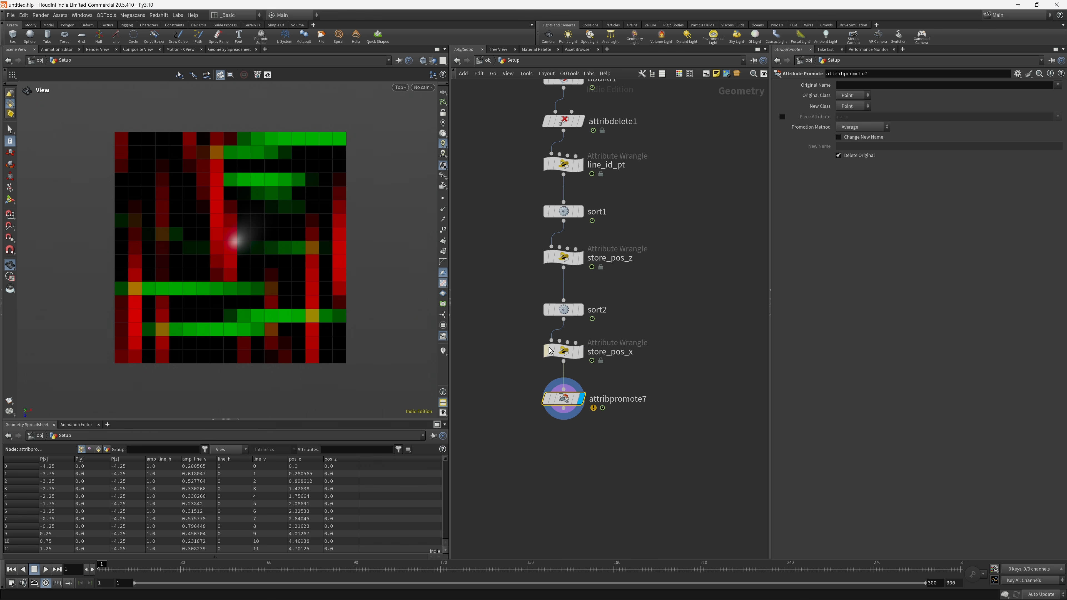
- Show the visualizers again and examine the pos_x and pos_z values at the grid's lower corners
click(441, 351)
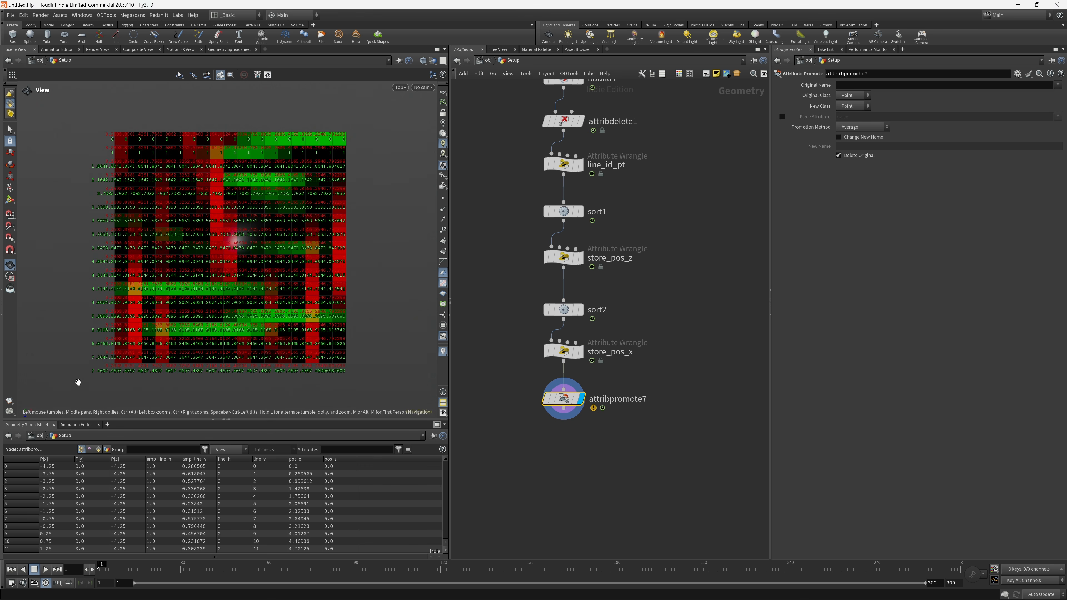
scroll(158, 350, up, 3)
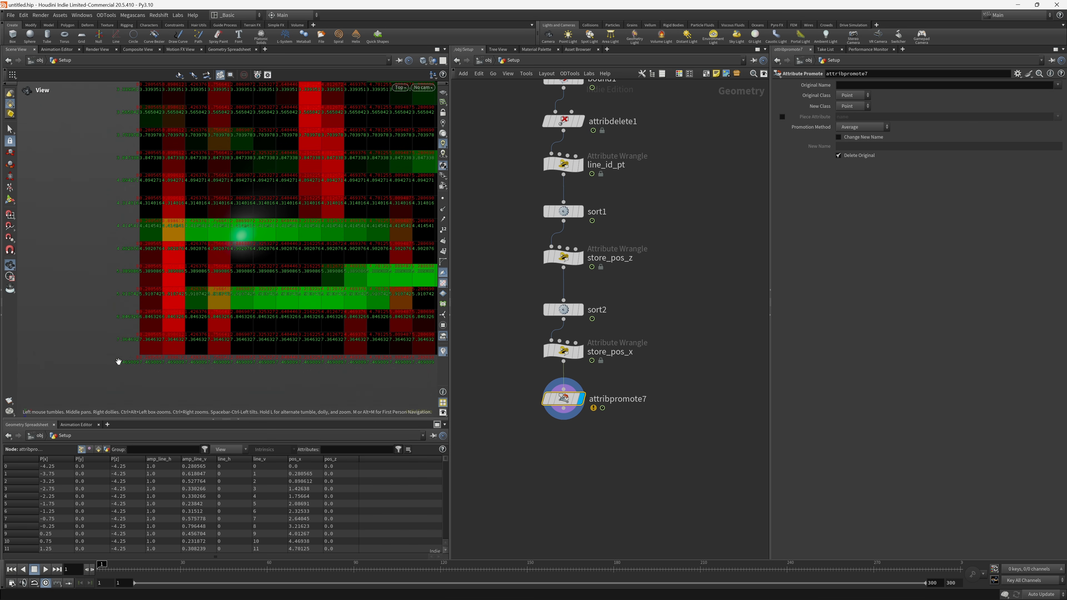
scroll(112, 367, down, 2)
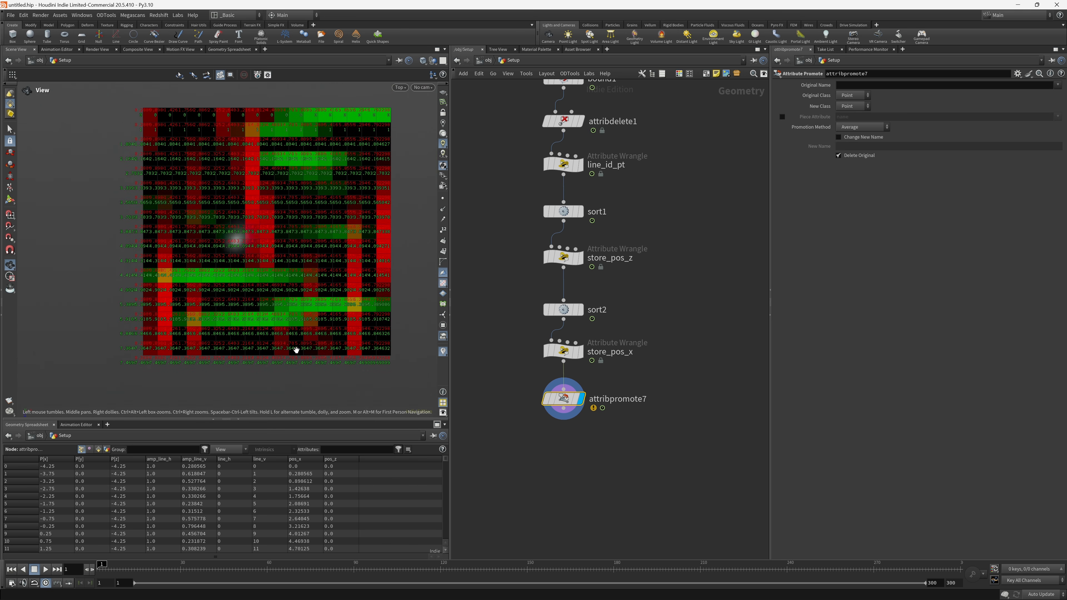
scroll(234, 238, down, 2)
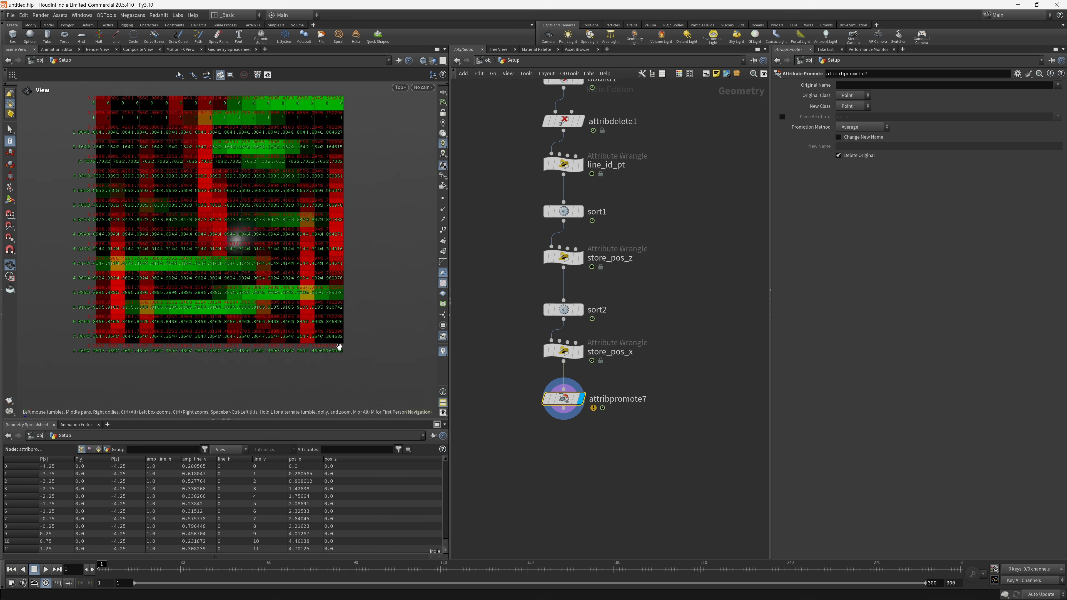
scroll(339, 347, up, 5)
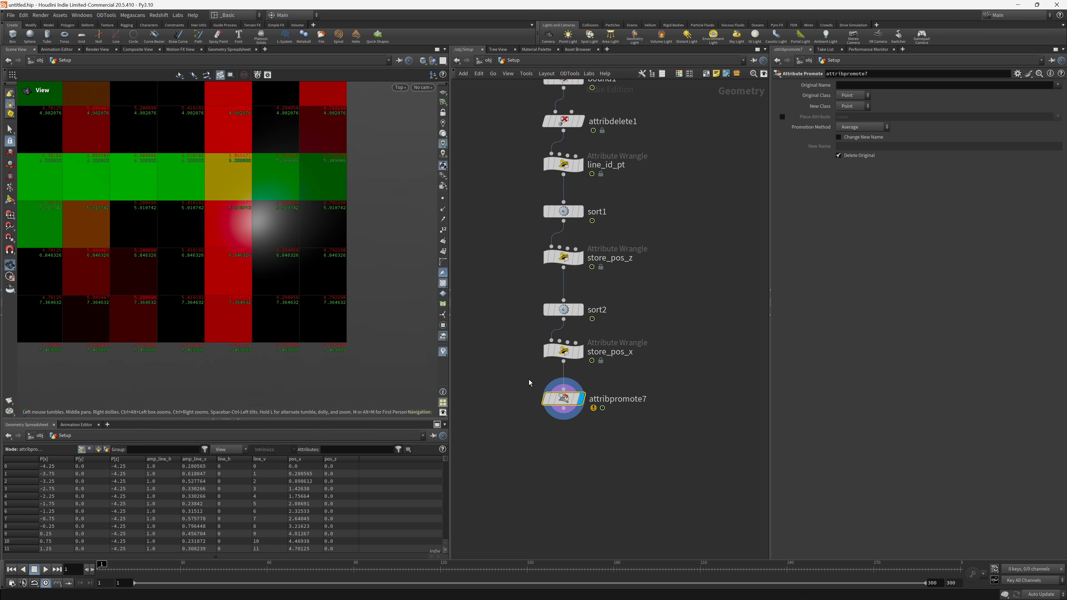
- Set the Attribute Promote's original names to pos_x and pos_z, keep the Point original class, and use the Maximum promotion method
click(845, 96)
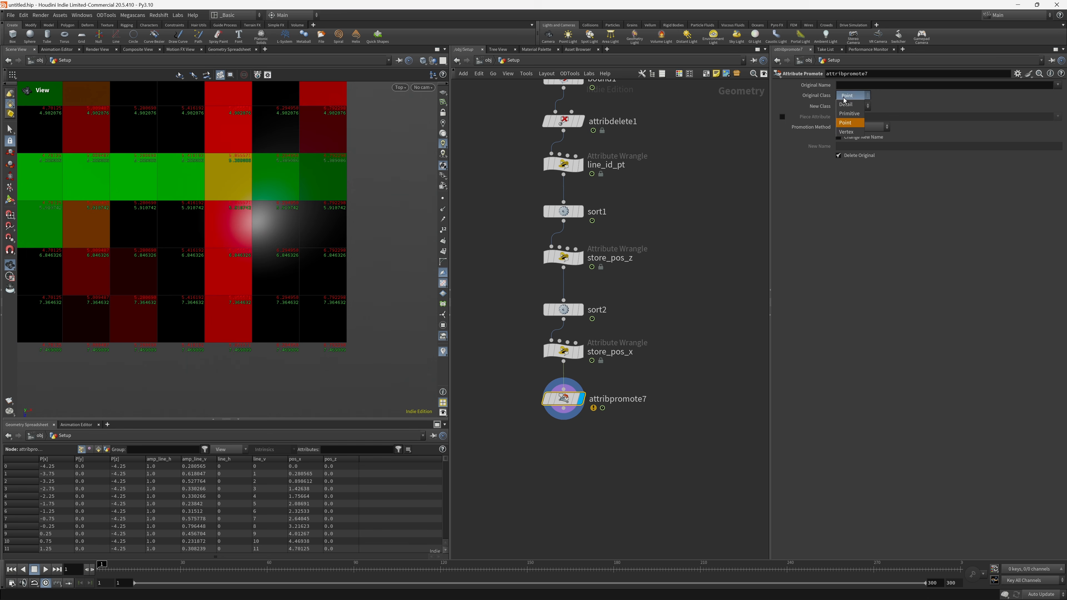
click(847, 122)
click(1057, 85)
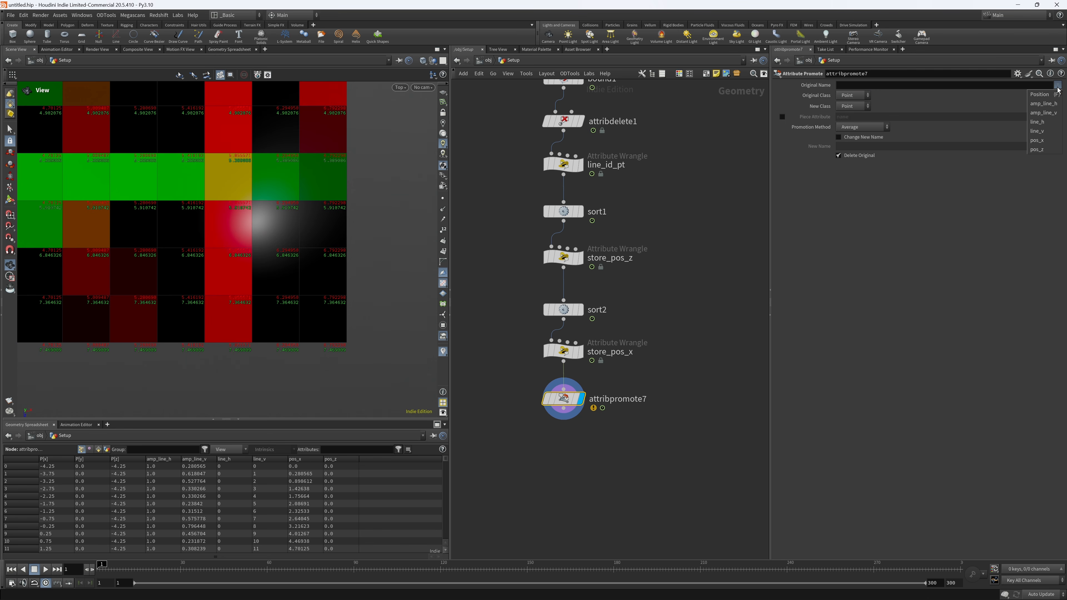
click(1045, 141)
click(1057, 85)
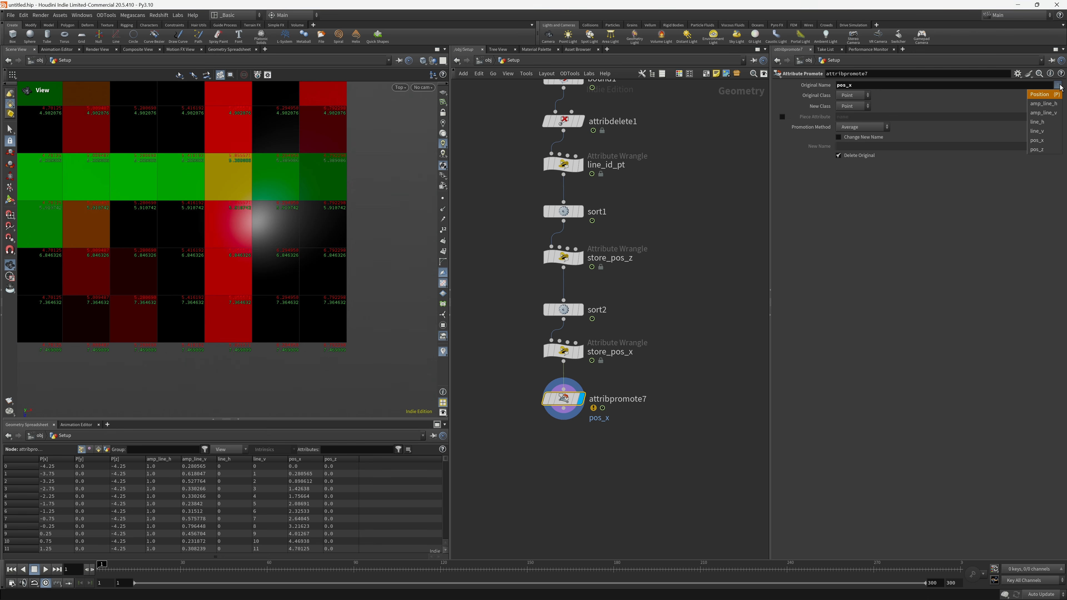
click(1036, 150)
click(856, 128)
click(852, 142)
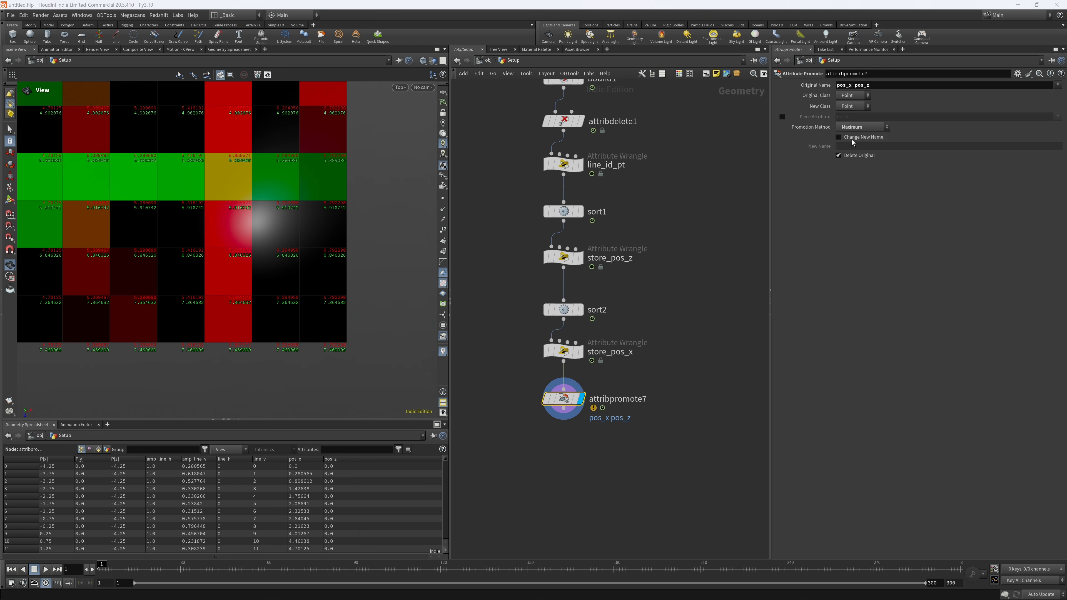
- Promote the attributes to the Detail class under a changed name, keeping the original attributes
click(838, 138)
click(841, 157)
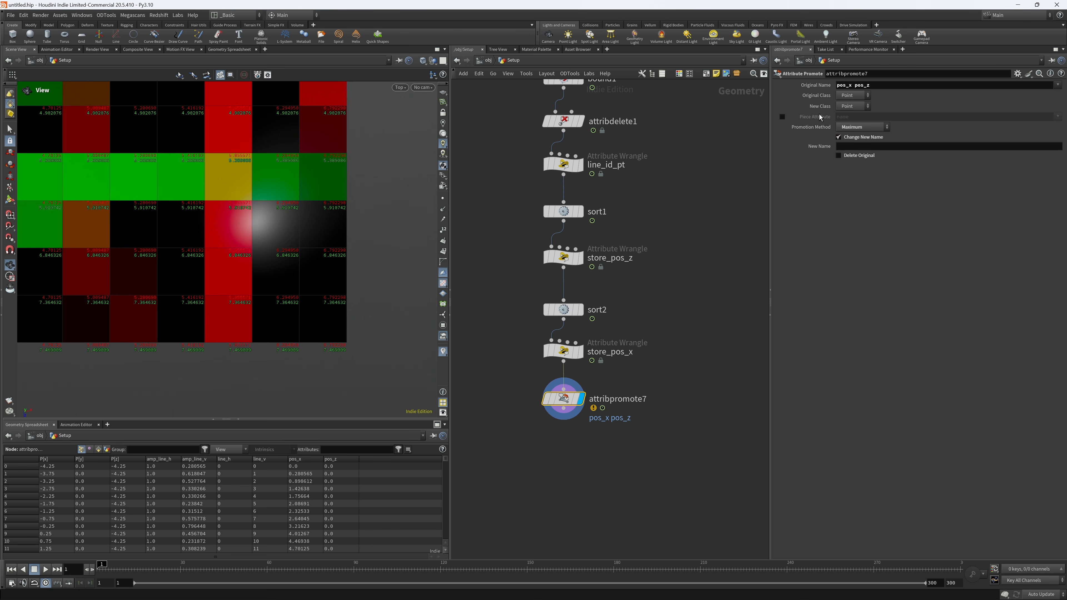
click(850, 107)
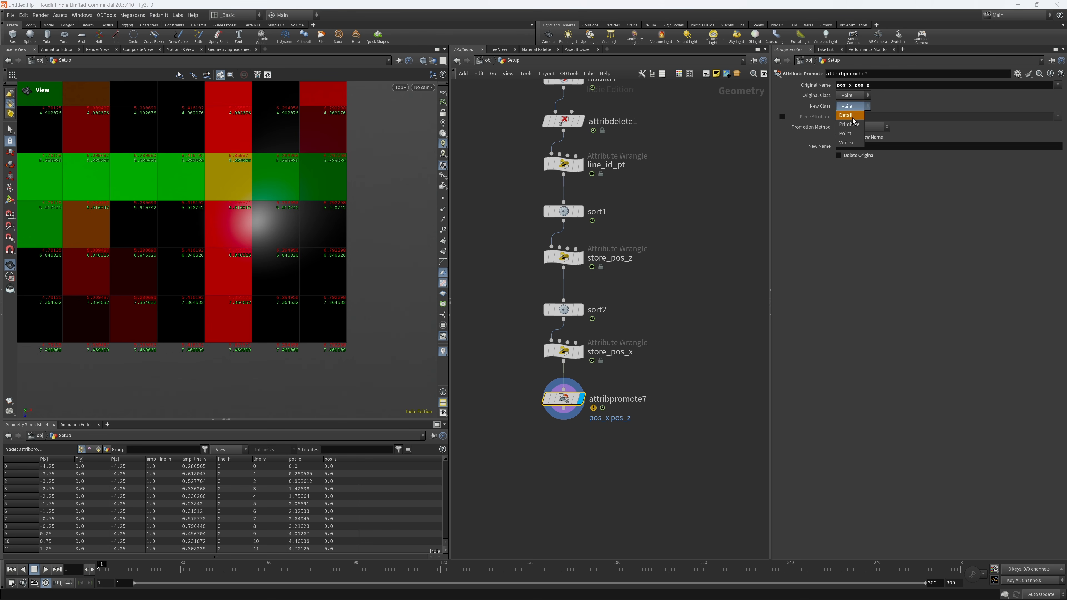
click(852, 106)
- Name the promoted attributes "max_pos_x max_pos_z"
click(858, 146)
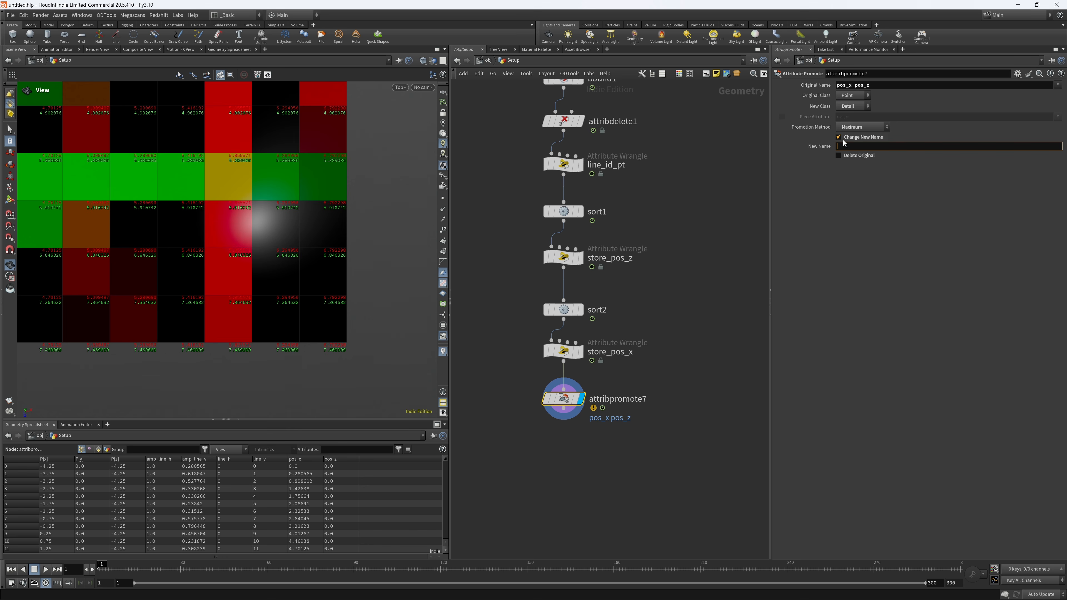
text(max_p)
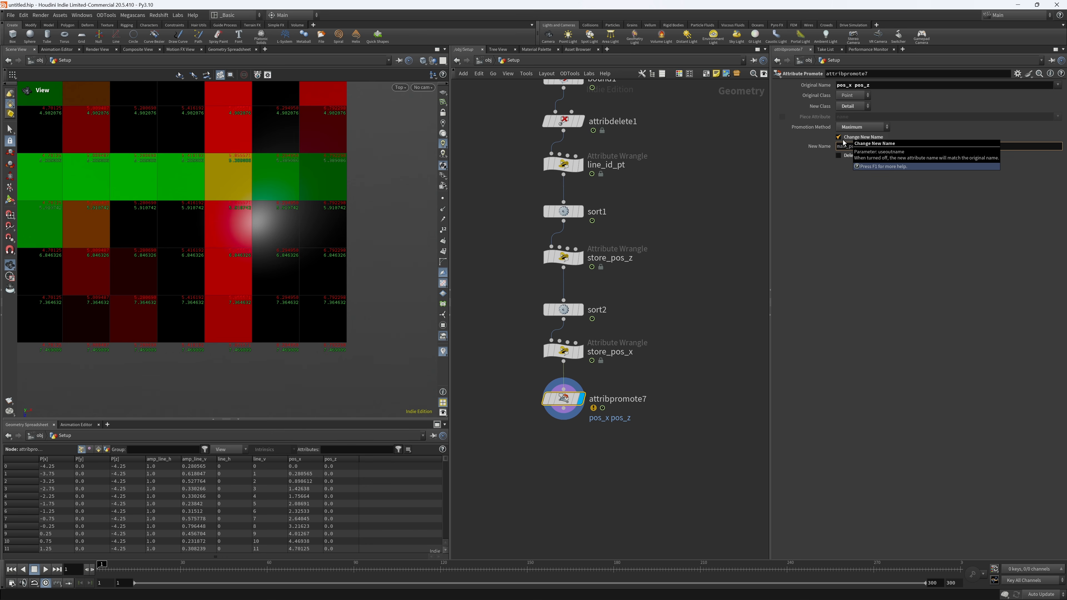
text(os_x ma)
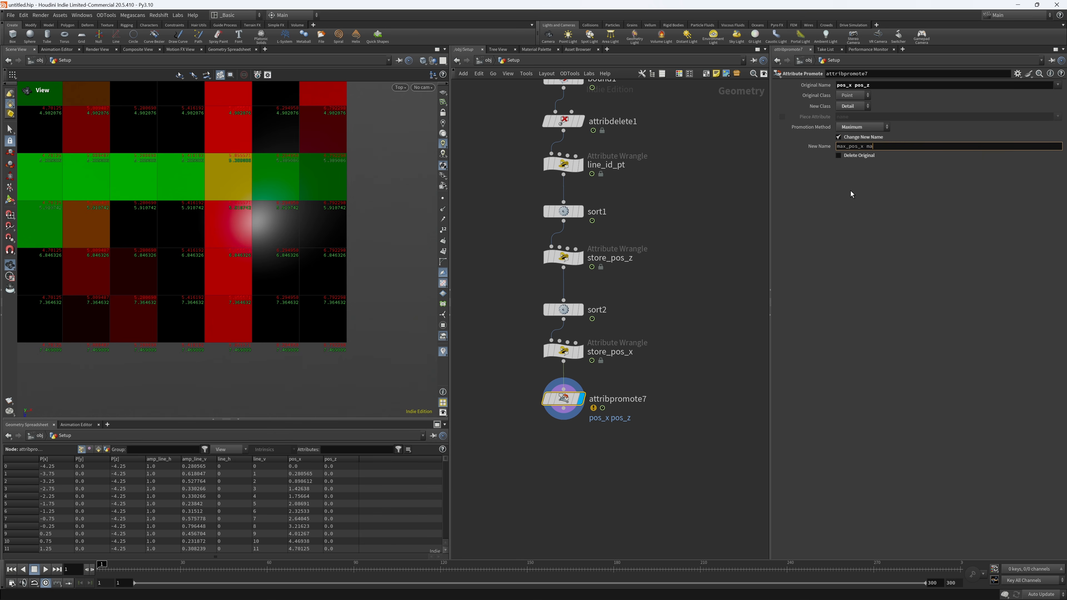
text(x_pos_z)
key(Return)
- Show the detail attributes in the spreadsheet and compare max_pos_x and max_pos_z with the values at the grid's lower corner
click(107, 449)
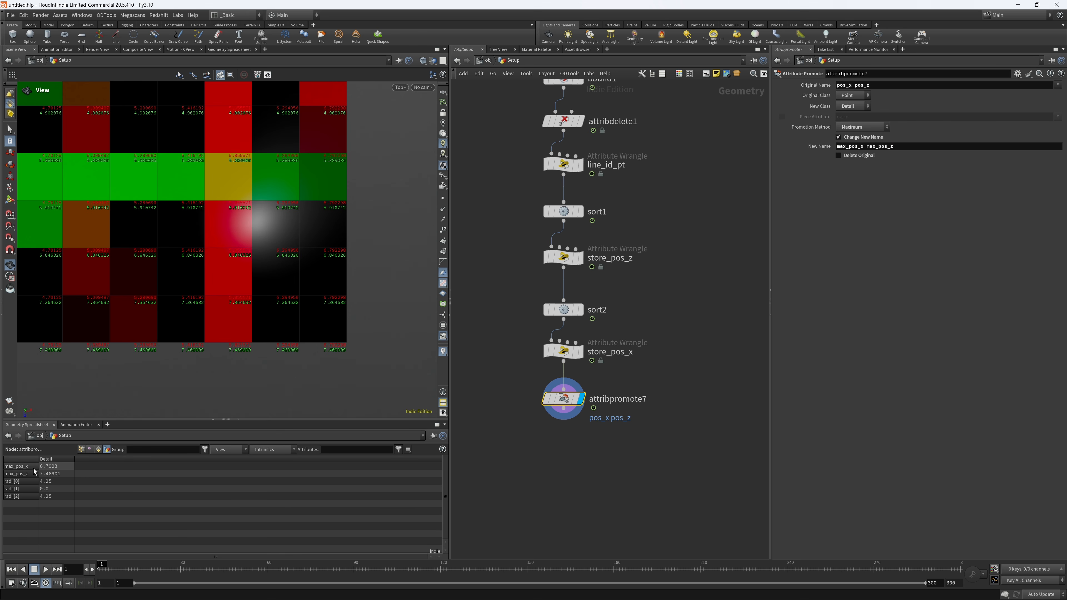
scroll(340, 364, up, 5)
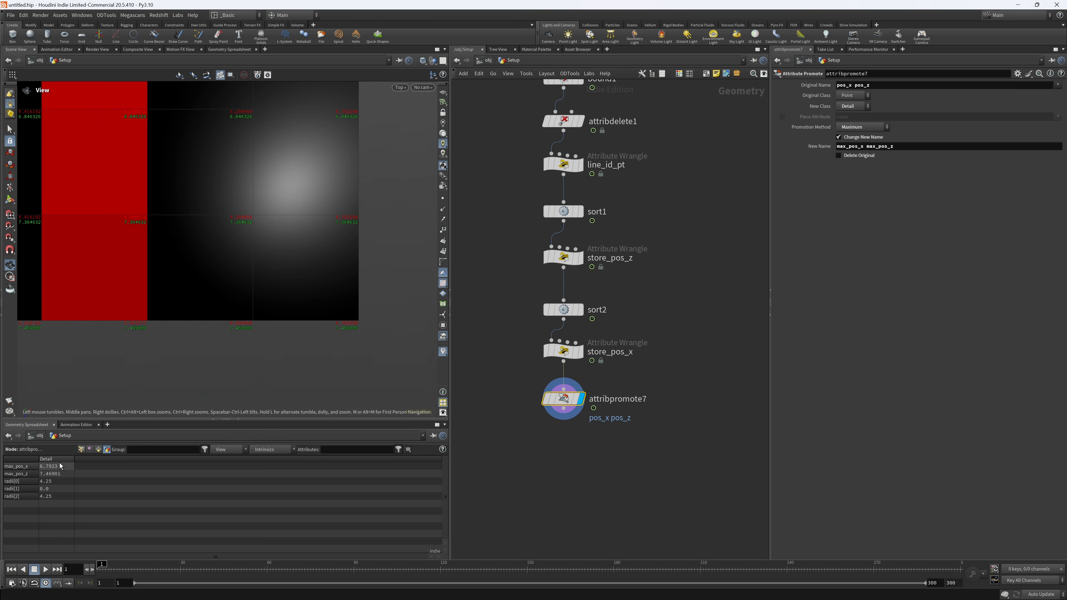
scroll(166, 345, down, 6)
scroll(190, 281, down, 6)
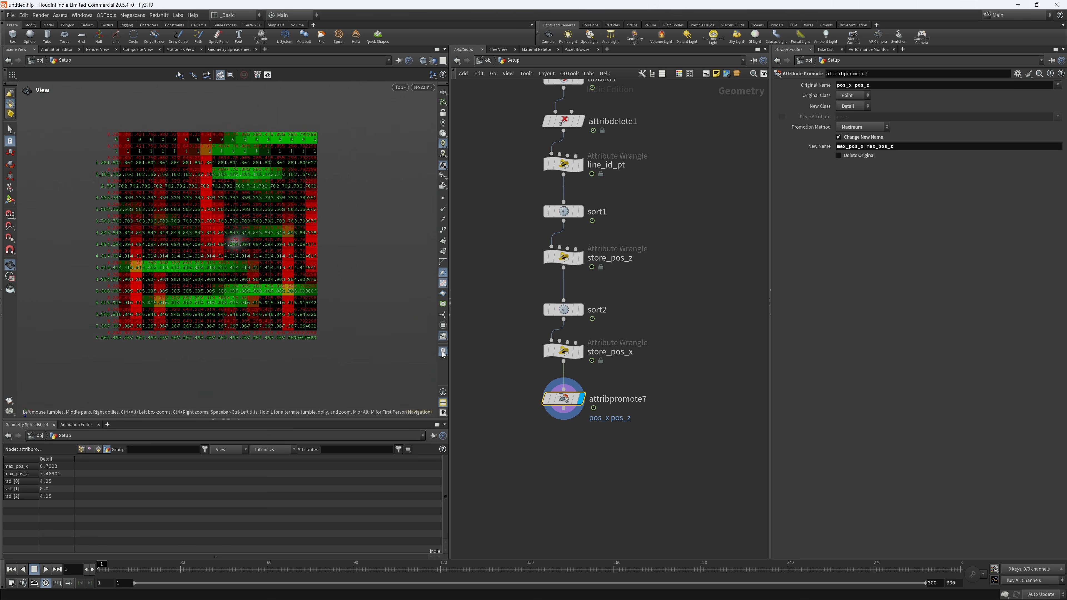
- Add an Attribute Wrangle below attribpromote7, feed it from that node and display its result
middle_drag(553, 470, 555, 433)
key(Tab)
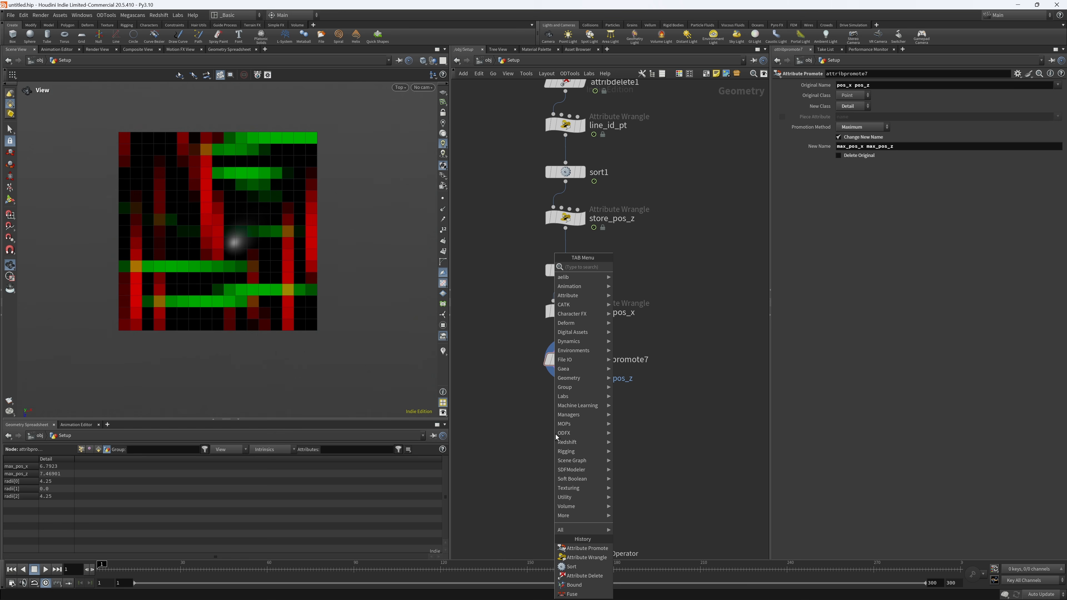
text(wra)
key(Return)
click(565, 422)
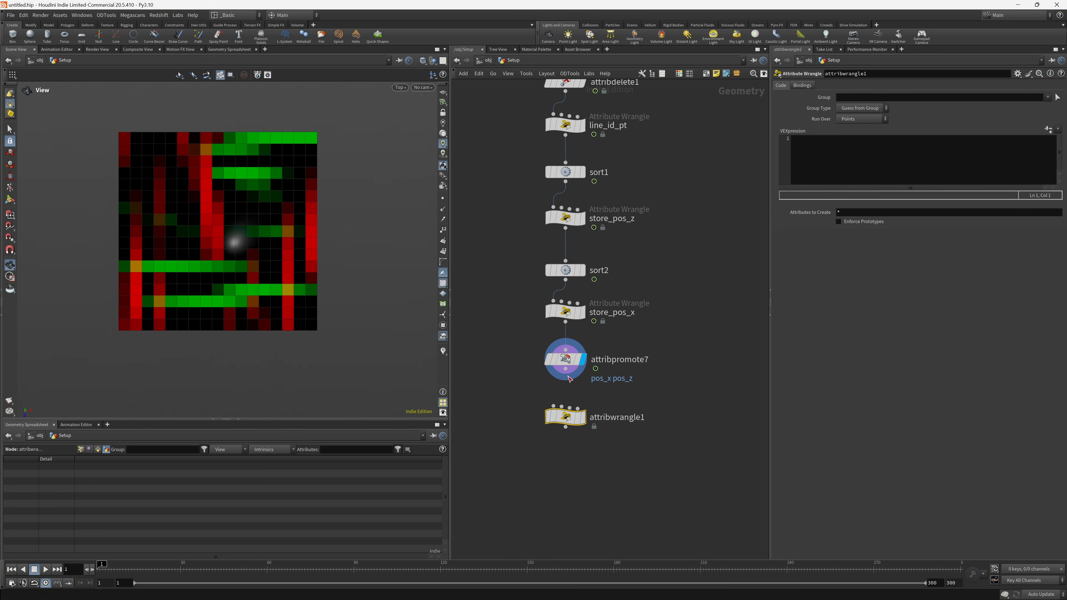
click(792, 160)
- Rename the new wrangle node as apply_new_pos
click(612, 420)
drag(637, 417, 545, 414)
text(appl)
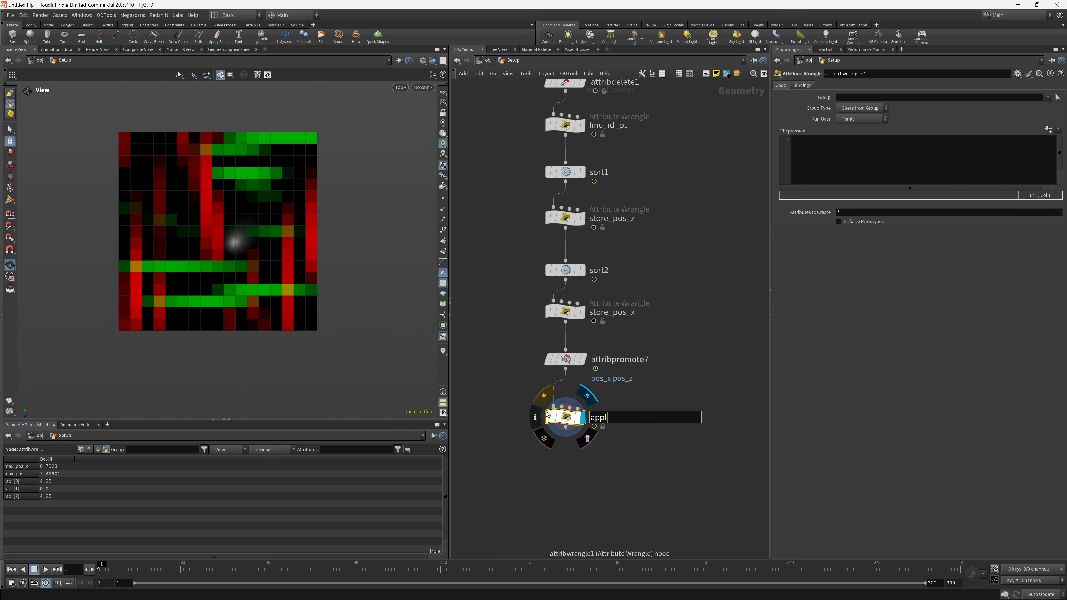
text(y_new_pos)
key(Return)
- Write the wrangle's first line as vector r = detail(0, "radii"); to read the radii detail attribute
click(842, 151)
text(vect)
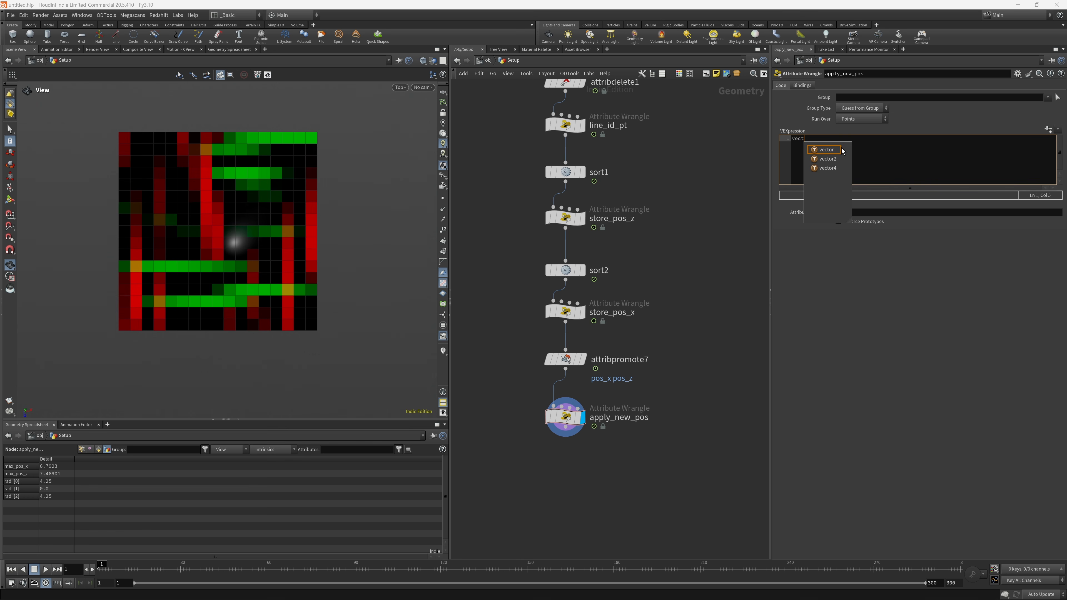
text(or)
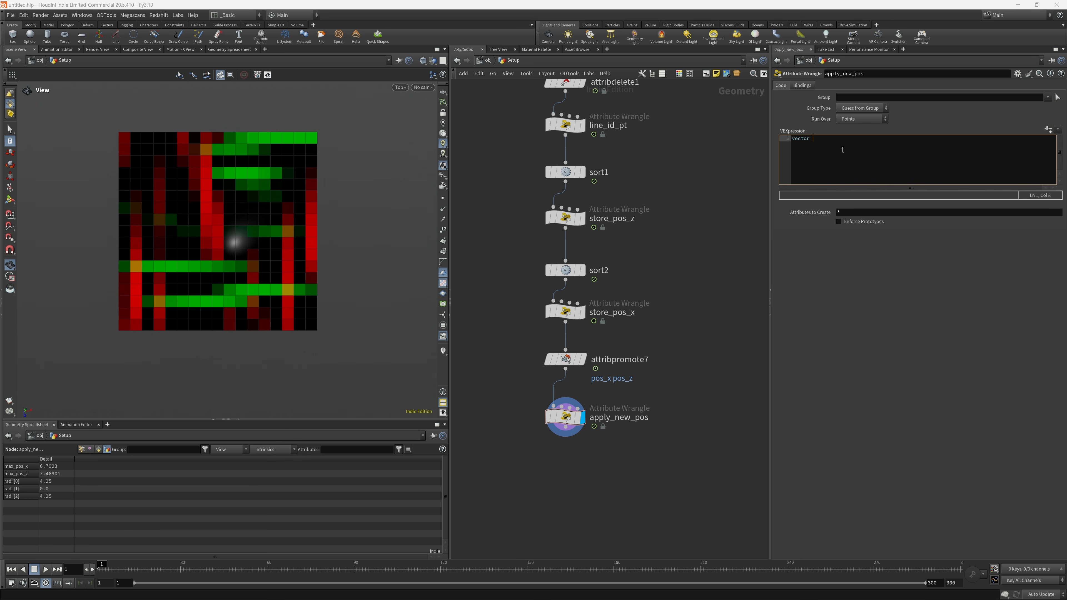
text( r = detail()
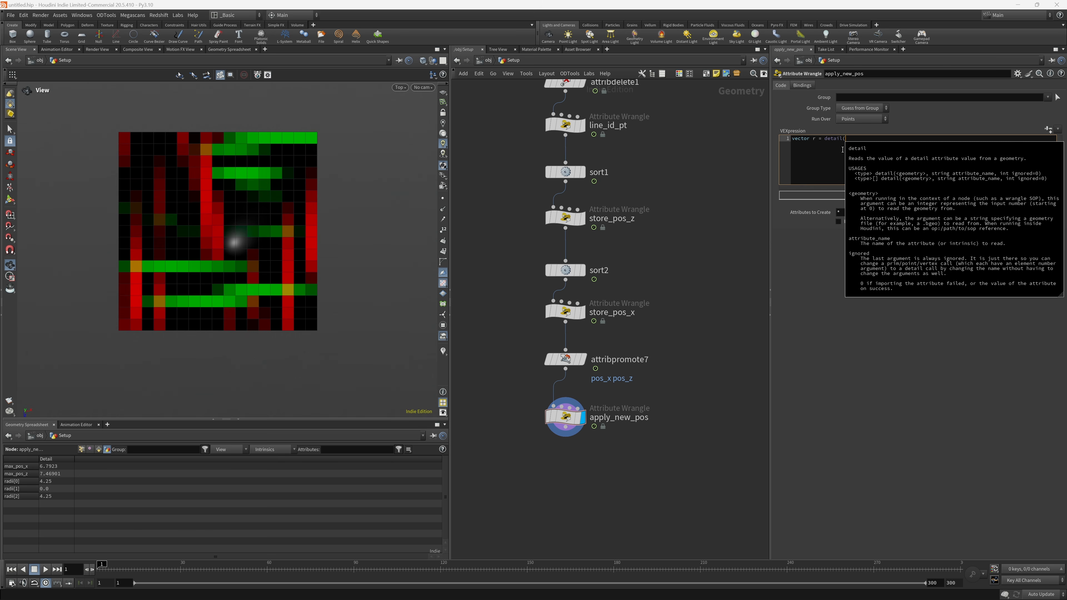
text(0, "radii")
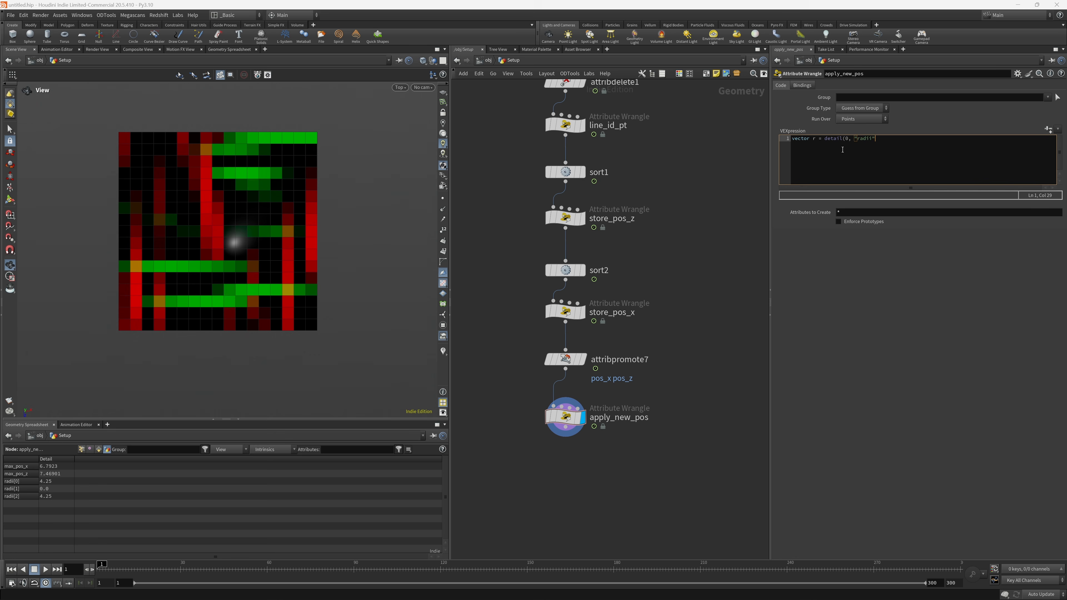
text();)
key(Return)
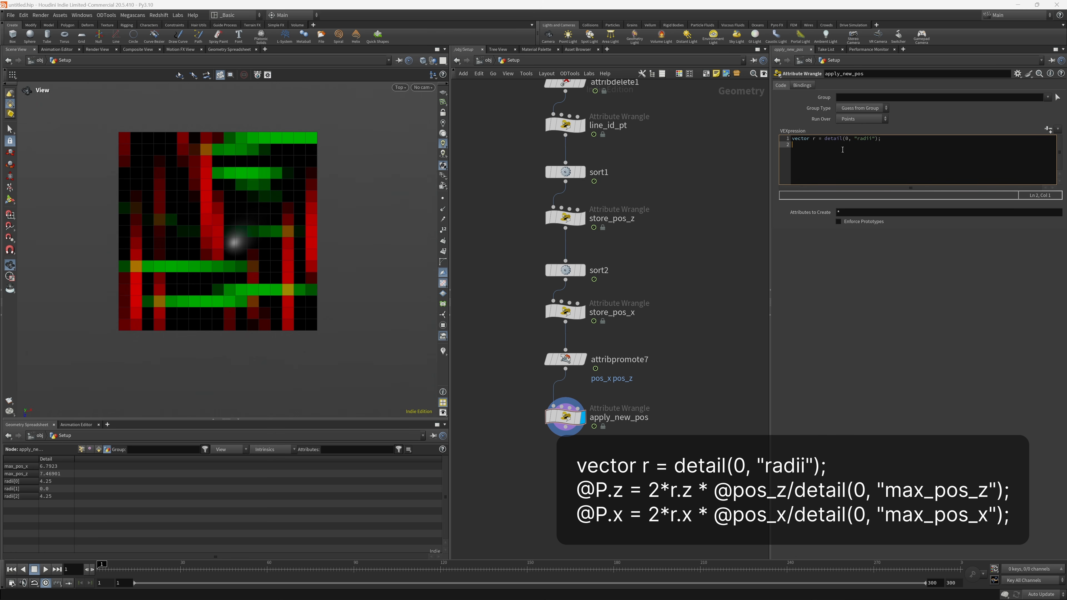
key(Return)
text(@P.z = @pos_z/d)
text(etail)
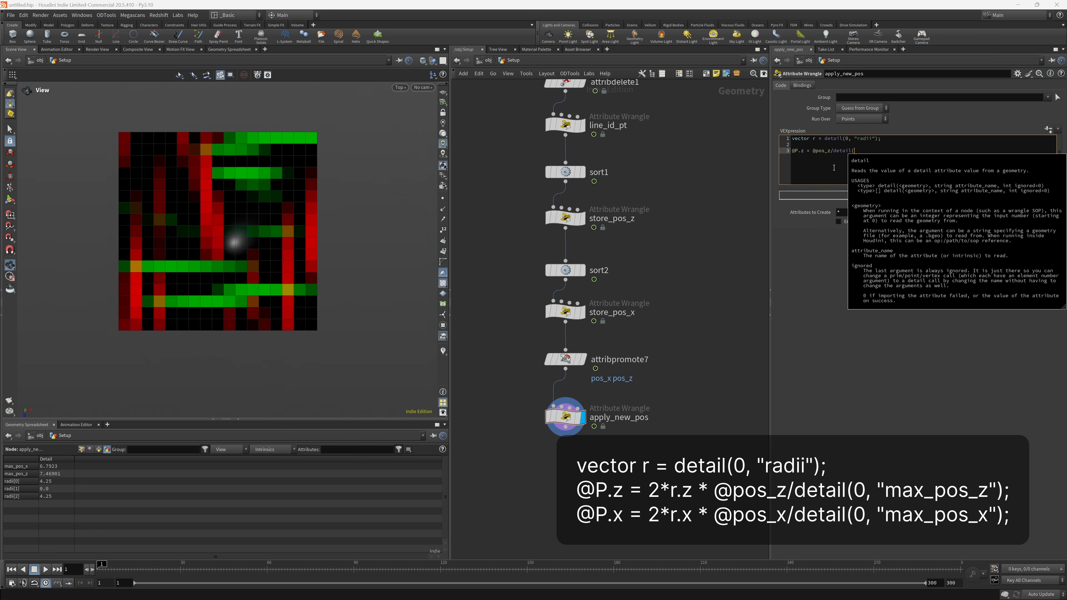
text((0, "max_pos_z");)
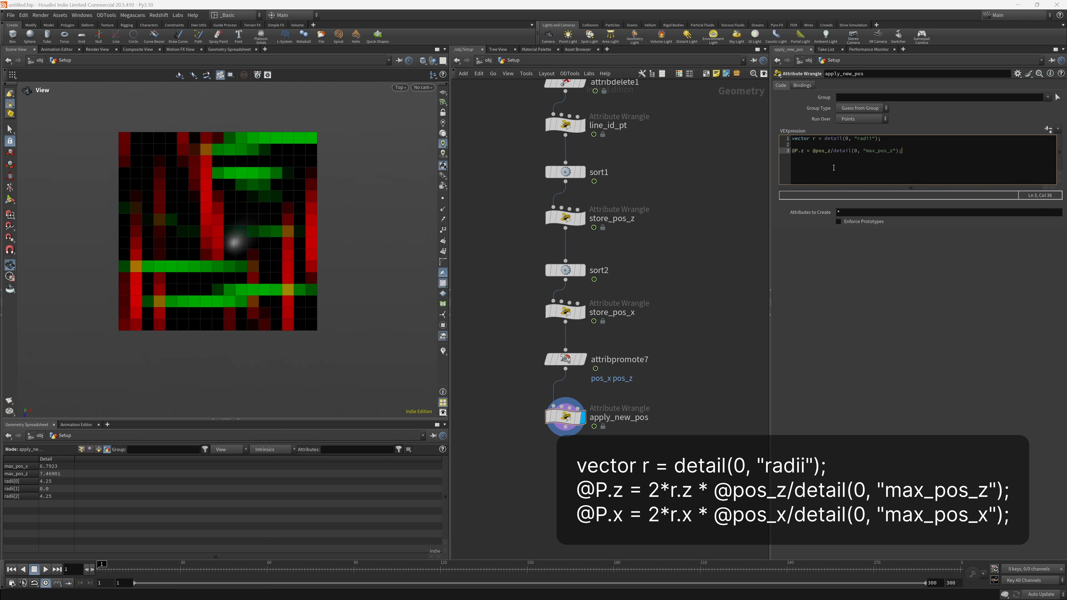
key(ctrl+Return)
- Examine the remapped grid's extent along z against the viewport's reference grid
mouse_move(168, 234)
right_down()
mouse_move(356, 206)
mouse_move(265, 236)
mouse_move(189, 234)
right_up()
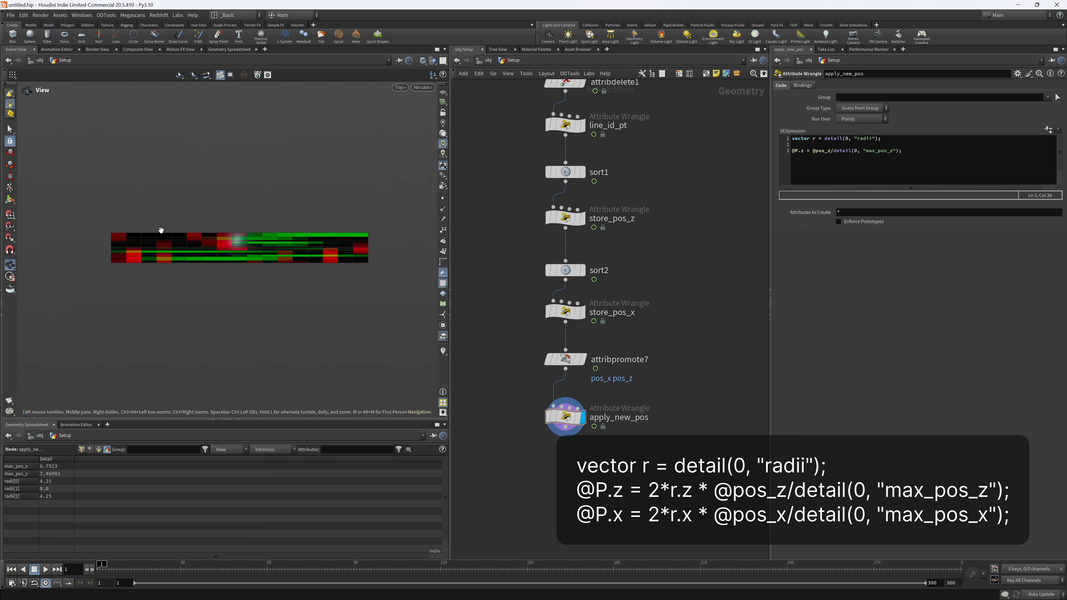
click(814, 152)
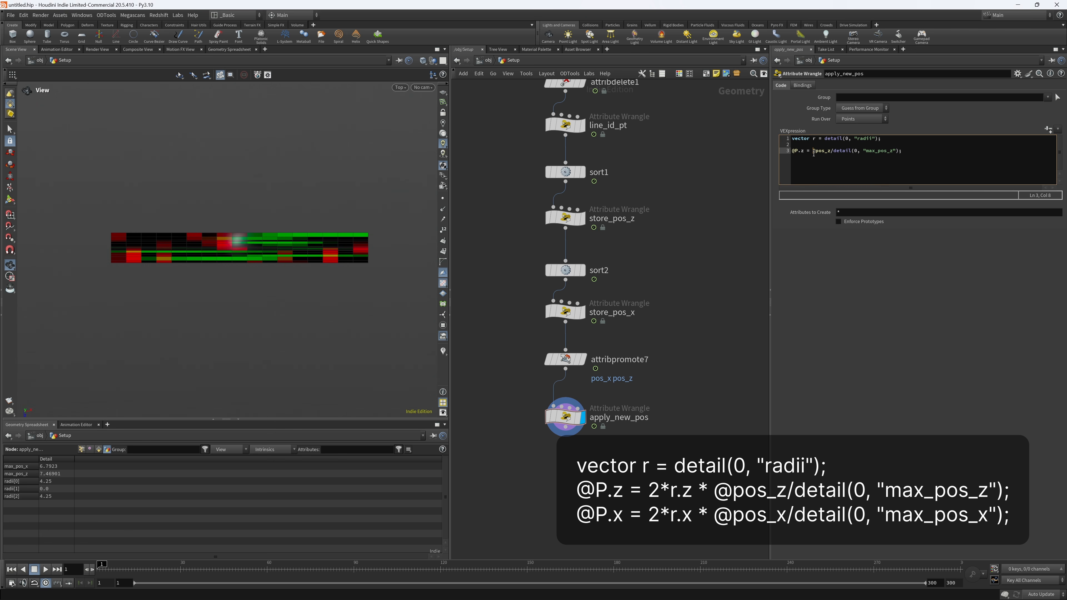
click(813, 140)
click(812, 151)
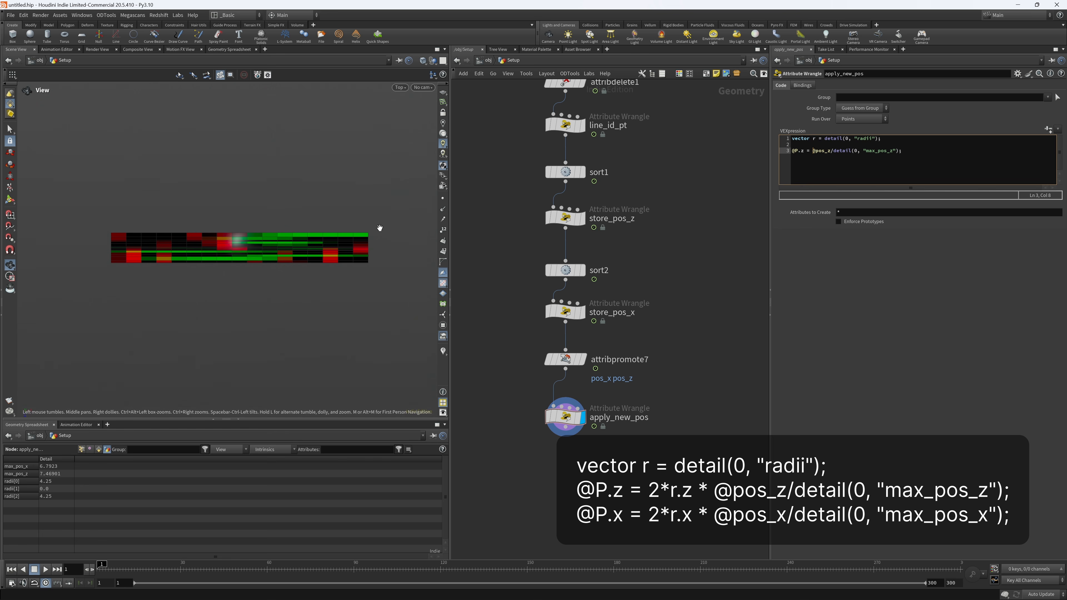
scroll(365, 269, up, 2)
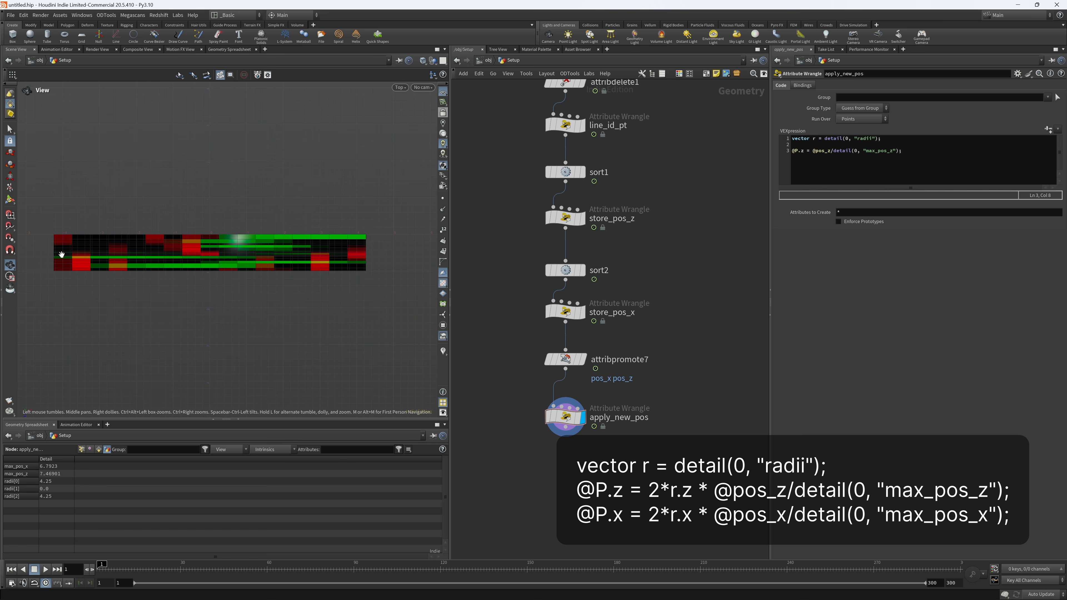
scroll(45, 238, up, 3)
middle_drag(147, 204, 265, 158)
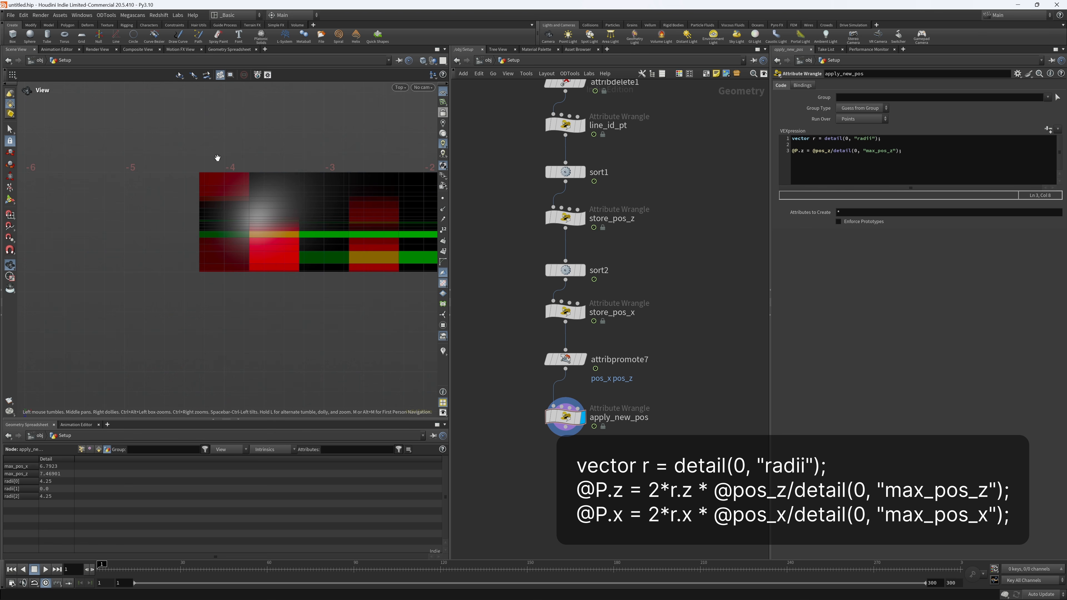
scroll(143, 276, down, 1)
right_drag(144, 276, 60, 270)
middle_drag(265, 251, 193, 251)
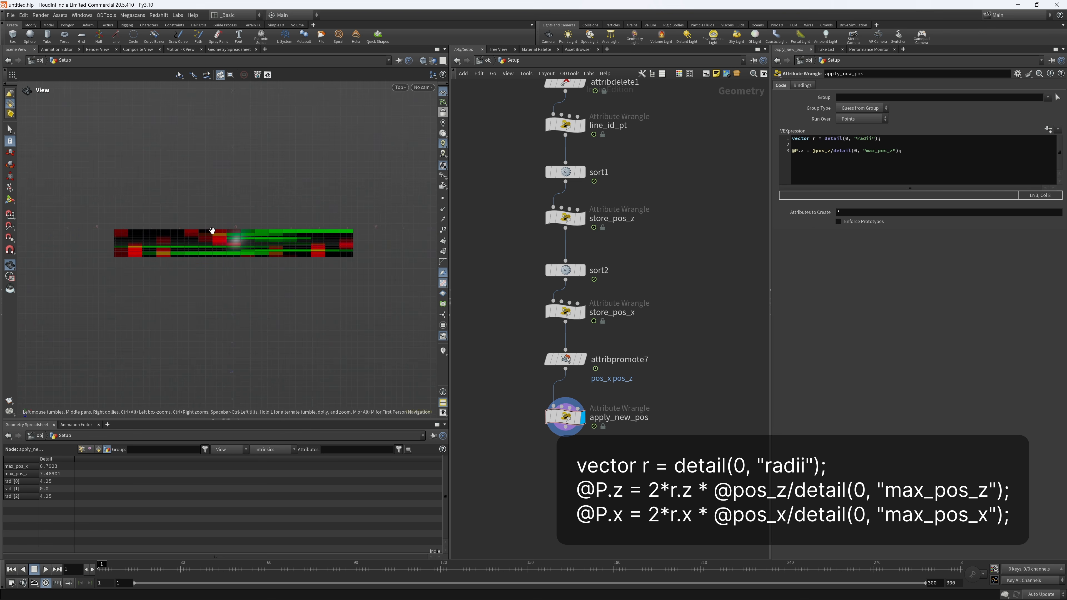
click(813, 155)
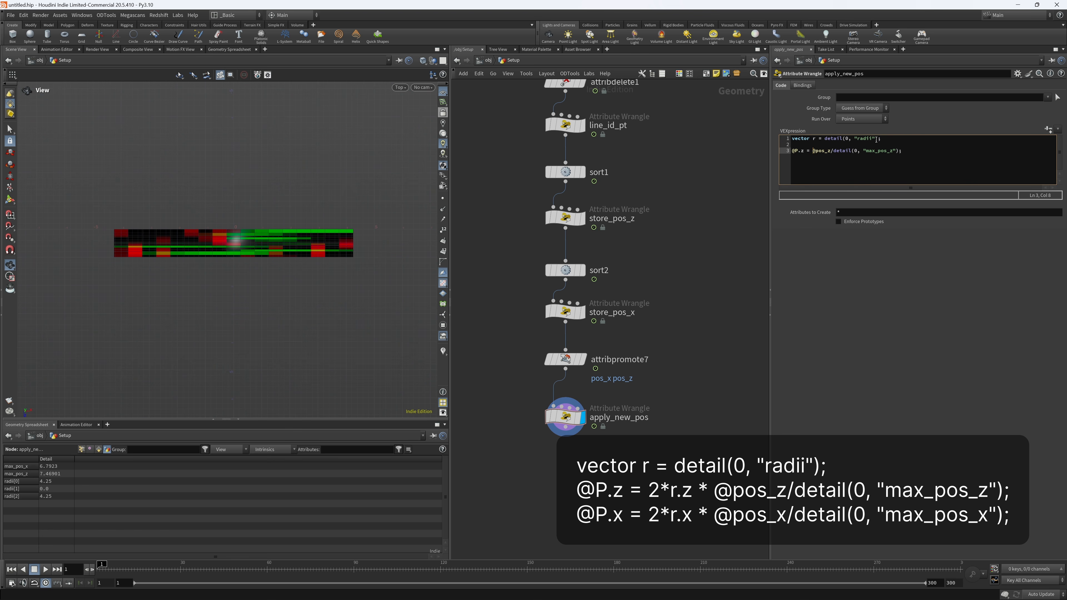
text(2*r )
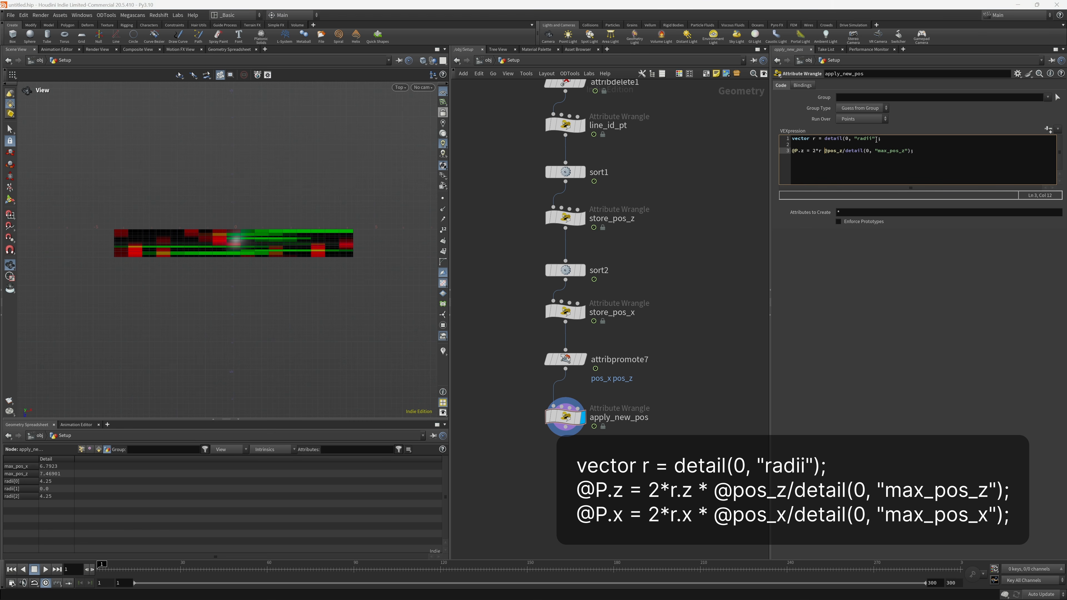
text(*)
click(944, 154)
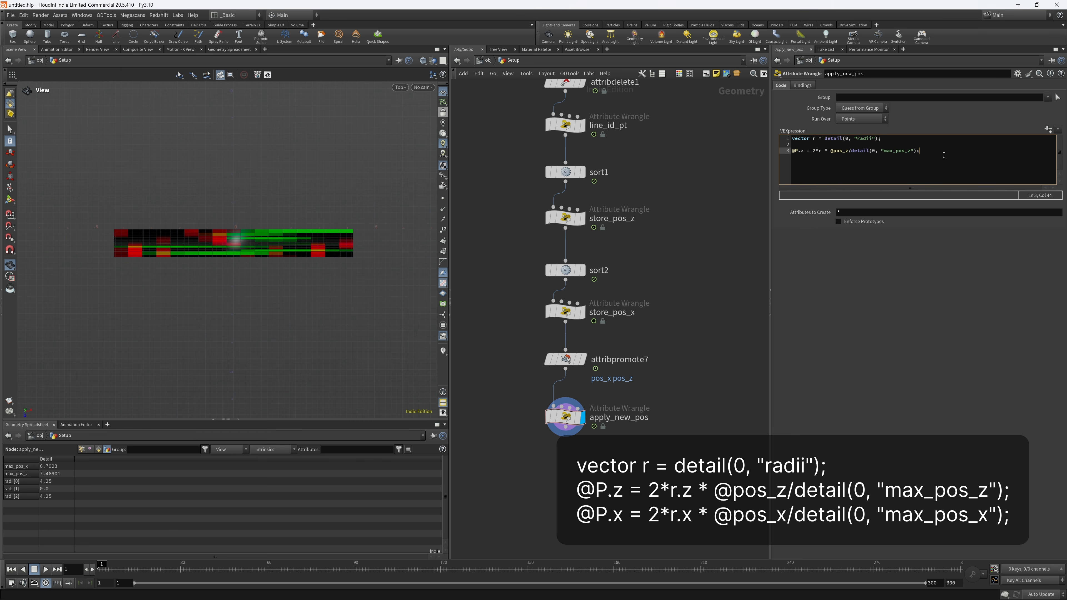
click(924, 328)
- Hide the reference grid and examine the row spacing of the rescaled grid in the viewport
right_drag(193, 191, 191, 303)
middle_drag(191, 303, 195, 283)
right_drag(178, 223, 300, 191)
right_drag(120, 242, 151, 232)
click(444, 91)
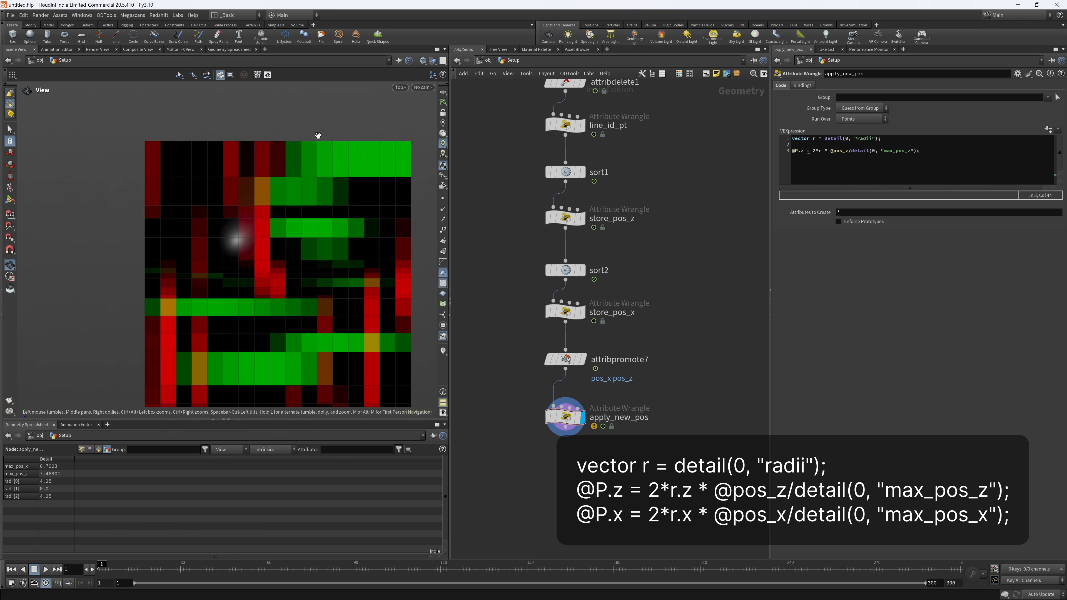
right_drag(266, 144, 236, 176)
middle_drag(242, 173, 205, 185)
right_drag(205, 185, 222, 178)
- Duplicate the @P.z line in the wrangle and change r to r.z in the first copy
drag(919, 150, 785, 151)
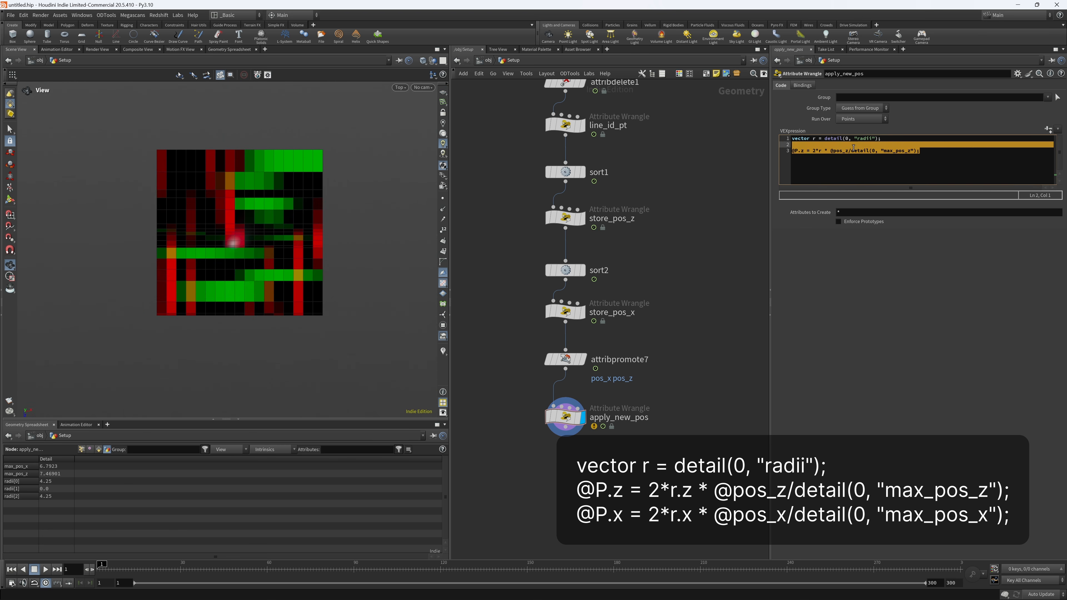
click(944, 154)
key(Return)
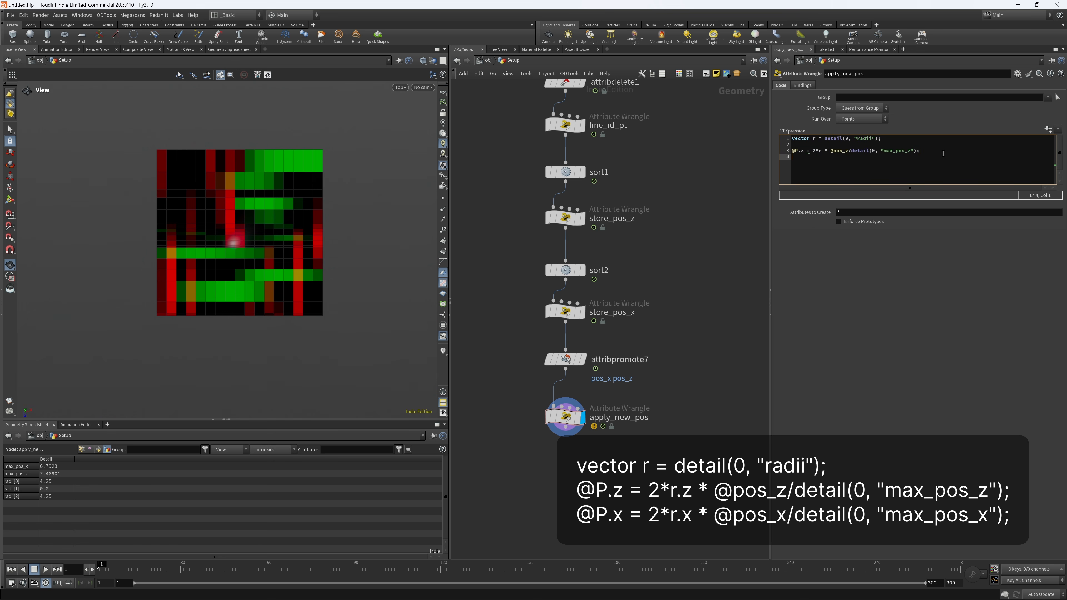
text(@P.z = 2*r * @pos_z/detail(0, "max_pos_z");)
text(.x)
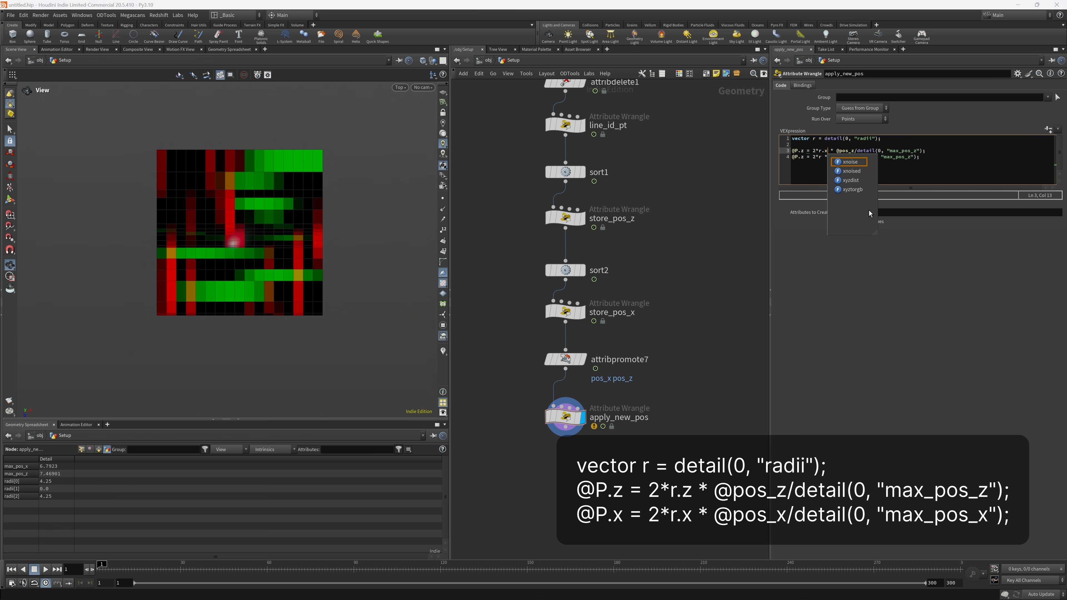
key(BackSpace)
text(z)
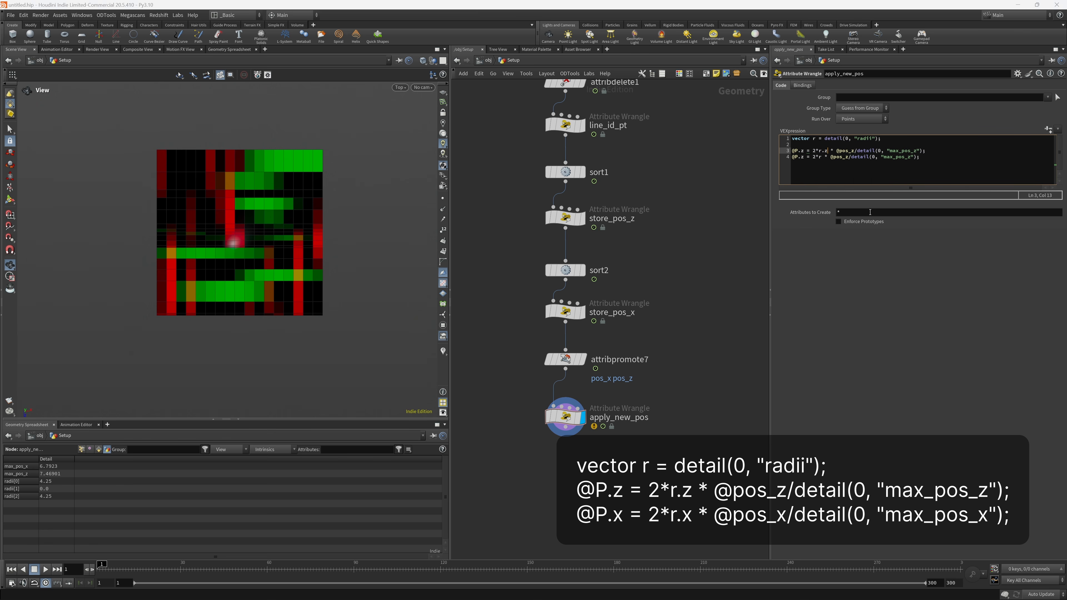
click(820, 157)
text(.x)
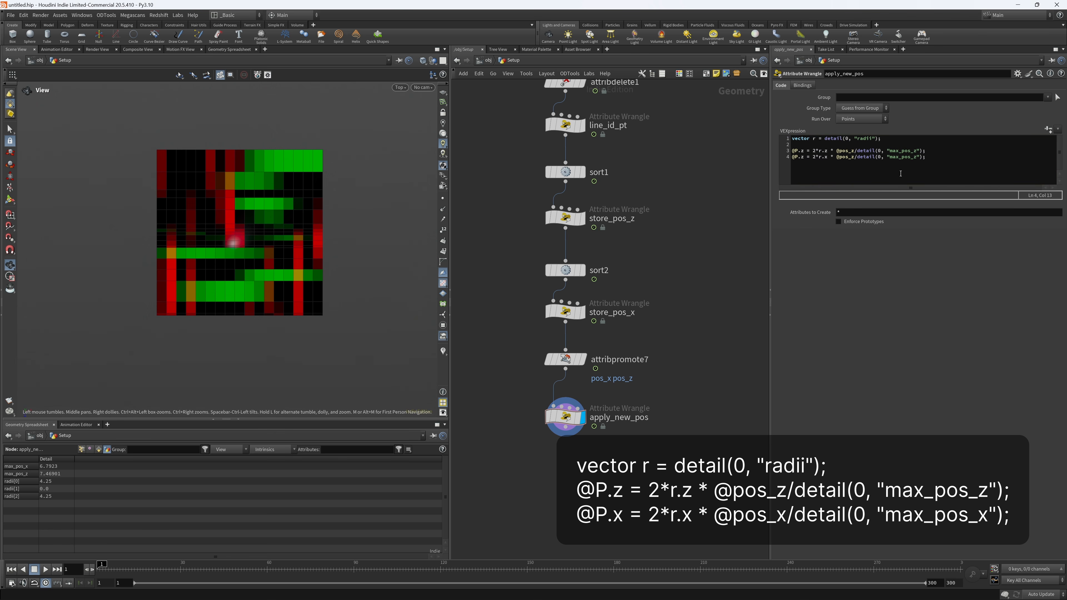
click(804, 156)
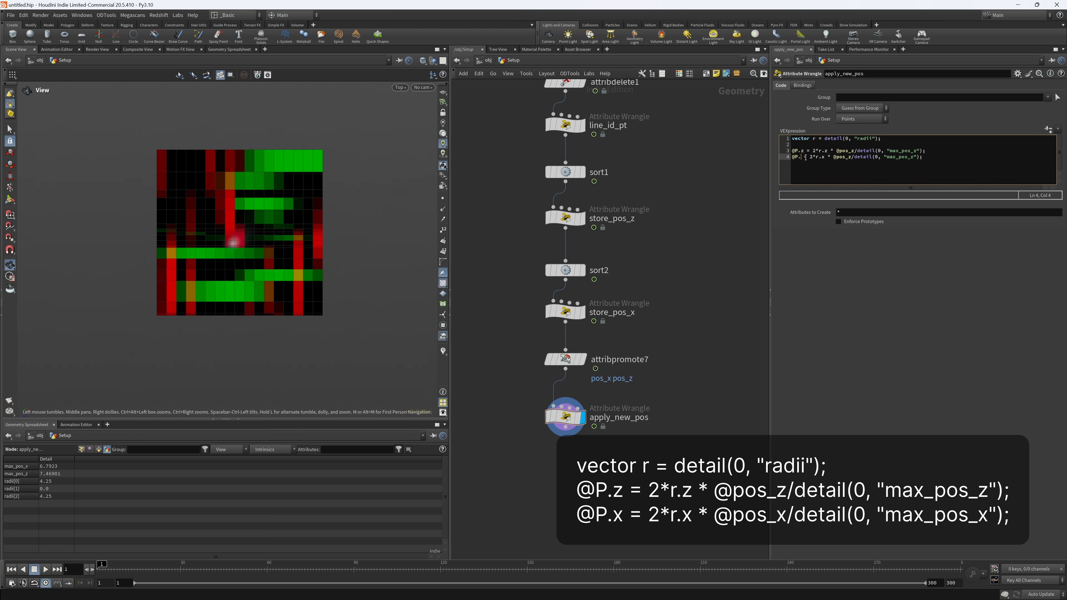
key(BackSpace)
text(x)
click(854, 158)
key(BackSpace)
text(x)
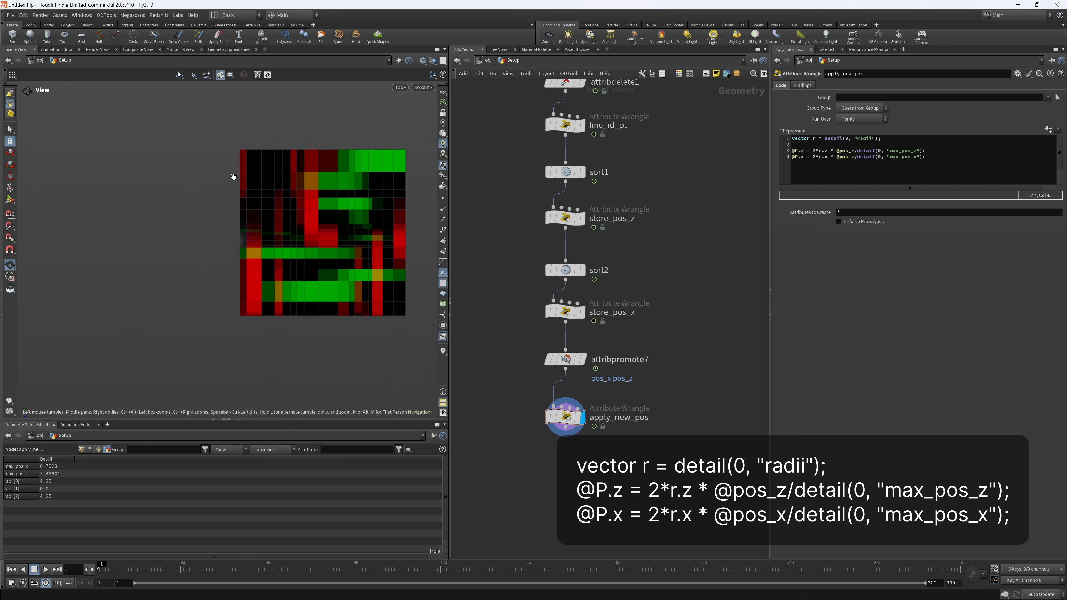
- Show the reference grid and check where the deformed grid sits relative to the origin
click(444, 92)
scroll(164, 199, down, 4)
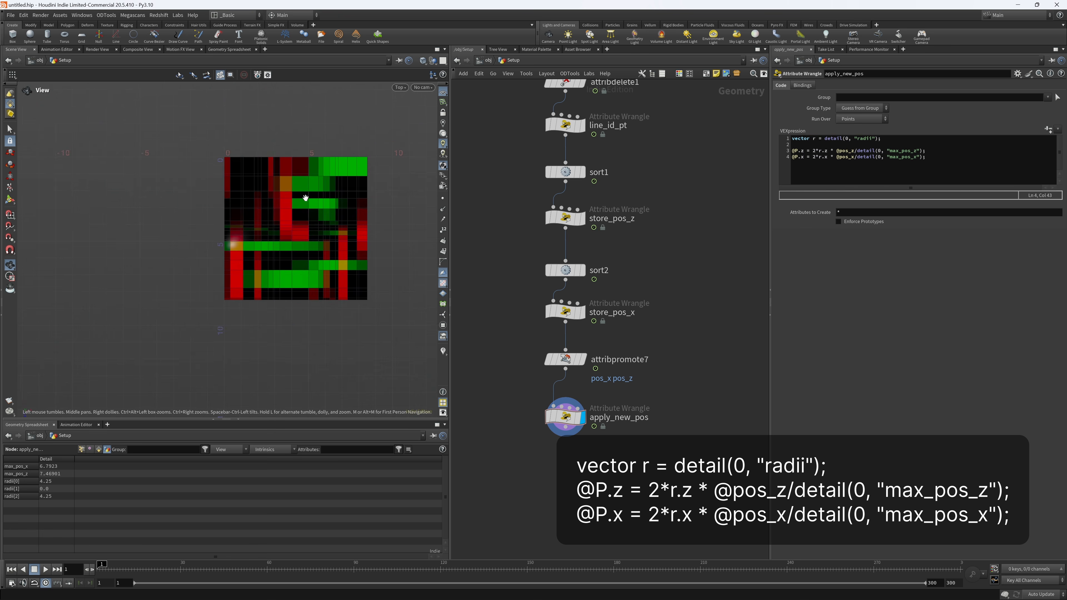
middle_drag(303, 197, 232, 212)
scroll(219, 195, up, 3)
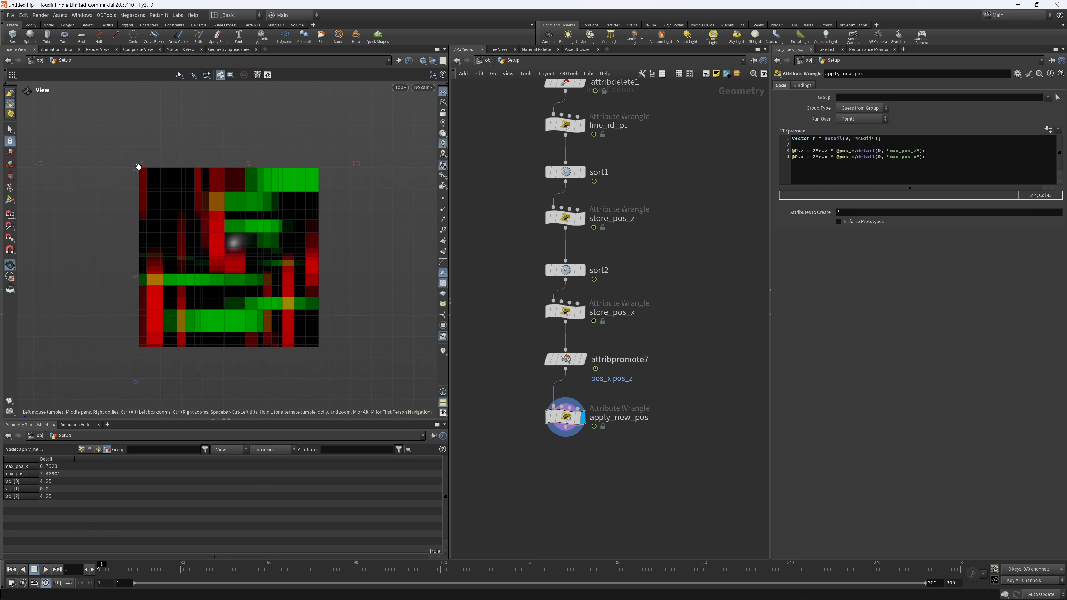
- Add a centering Match Size node after apply_new_pos, connect it and display its result
scroll(644, 486, down, 3)
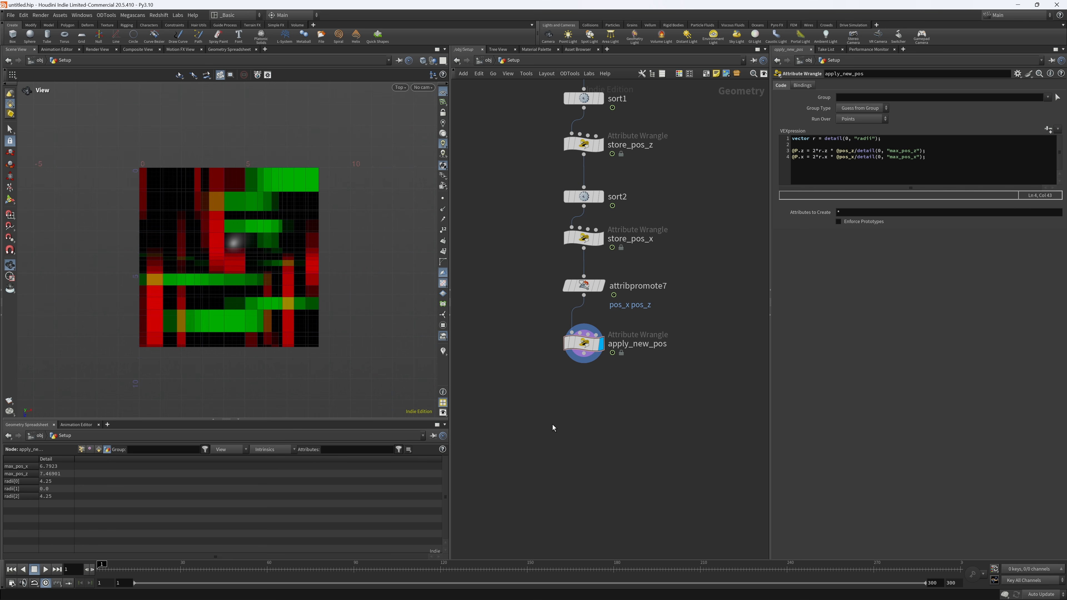
key(Tab)
text(c)
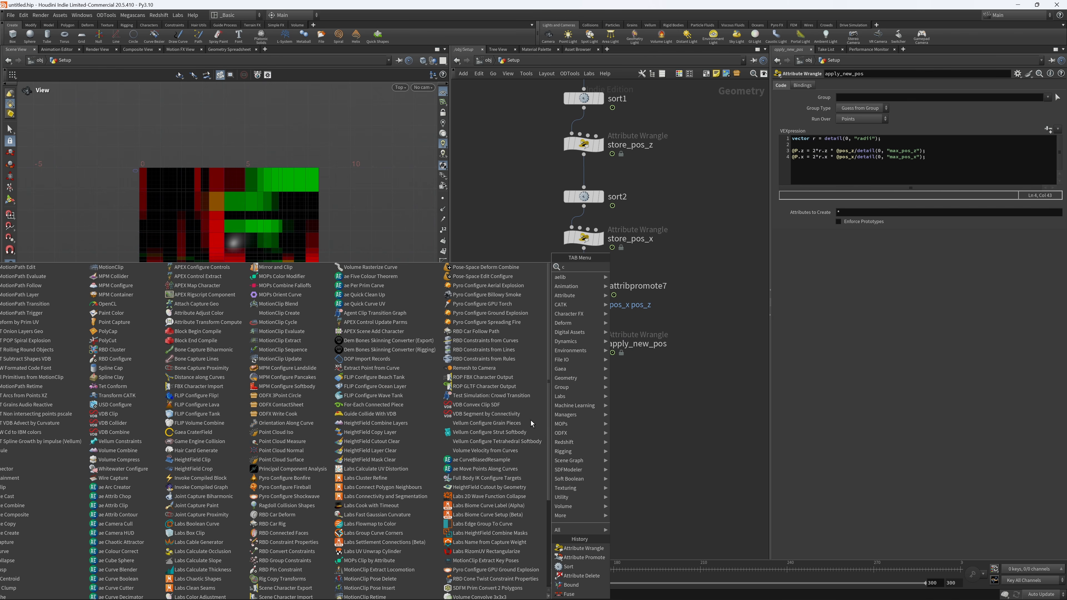
text(e)
key(Return)
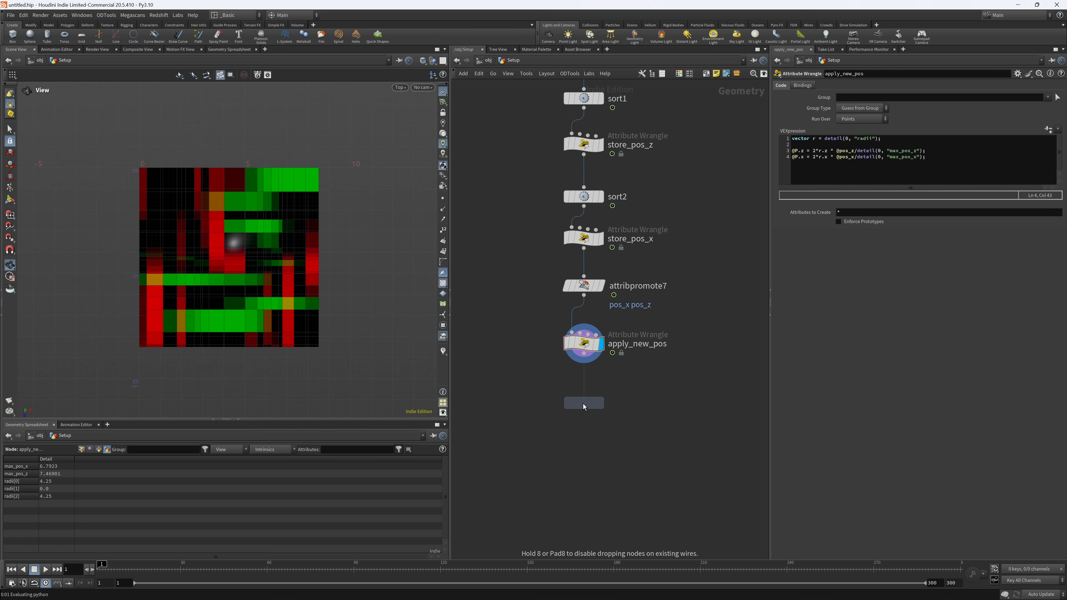
click(582, 404)
drag(583, 354, 567, 398)
click(600, 403)
- Compare the centered grid with templated overlays of apply_new_pos and sort2 in the viewport
click(605, 365)
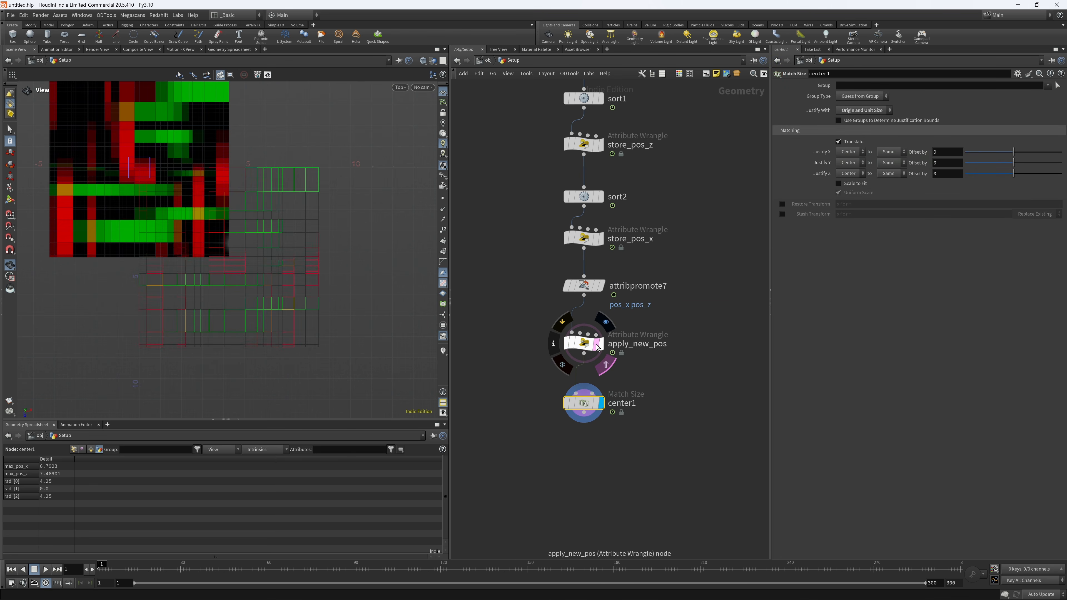
click(605, 364)
middle_drag(647, 257, 685, 360)
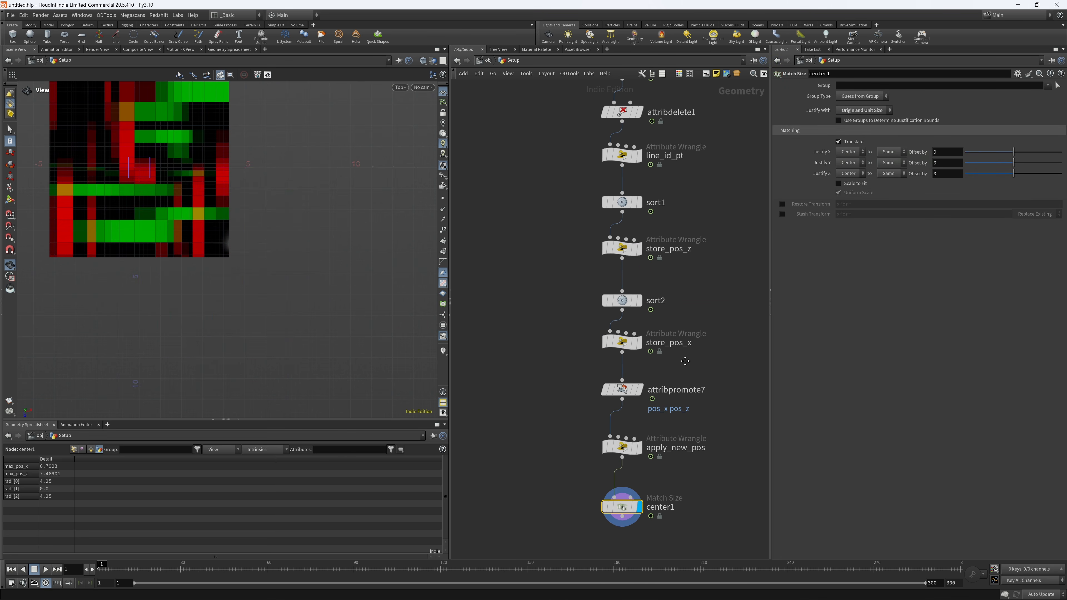
click(635, 300)
middle_drag(155, 239, 215, 320)
right_drag(109, 229, 145, 209)
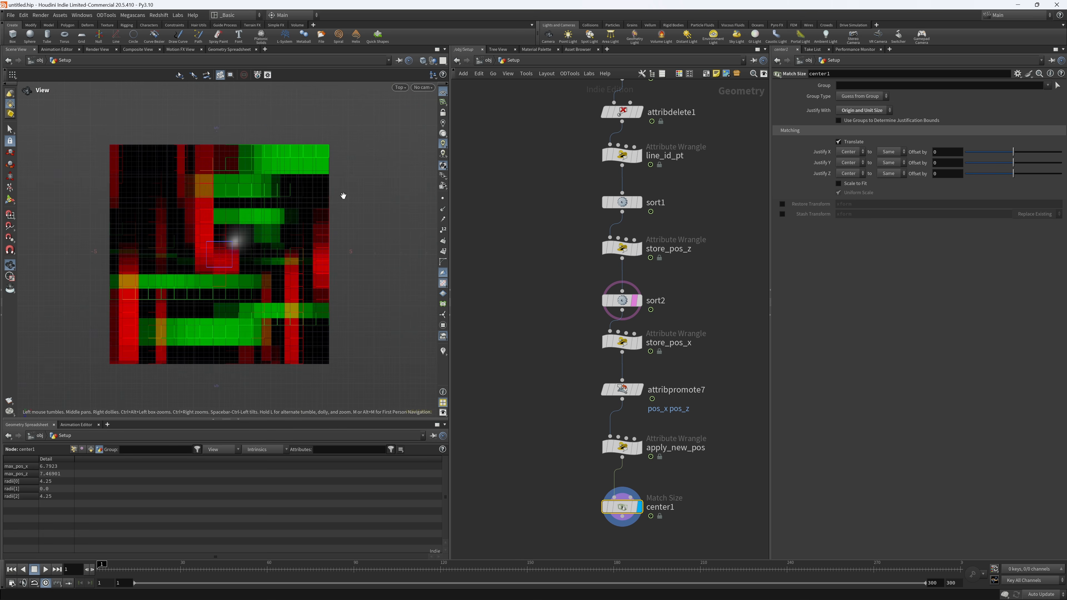
- Compare the centered grid with the sort2 overlay in wireframe, and remove the sort2 template so that only center1 is shown
key(w)
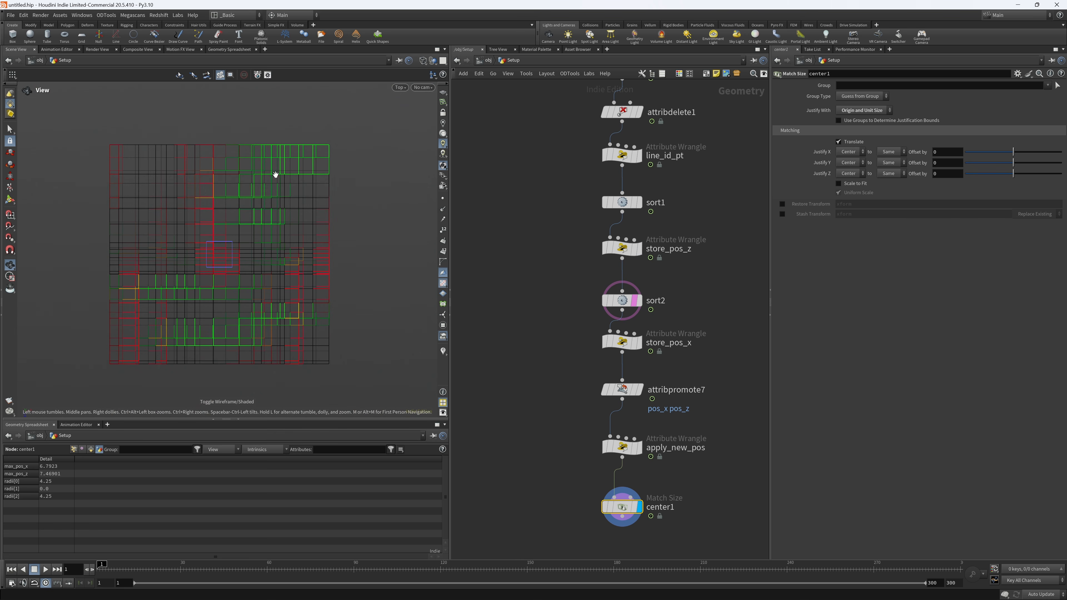
scroll(275, 174, down, 1)
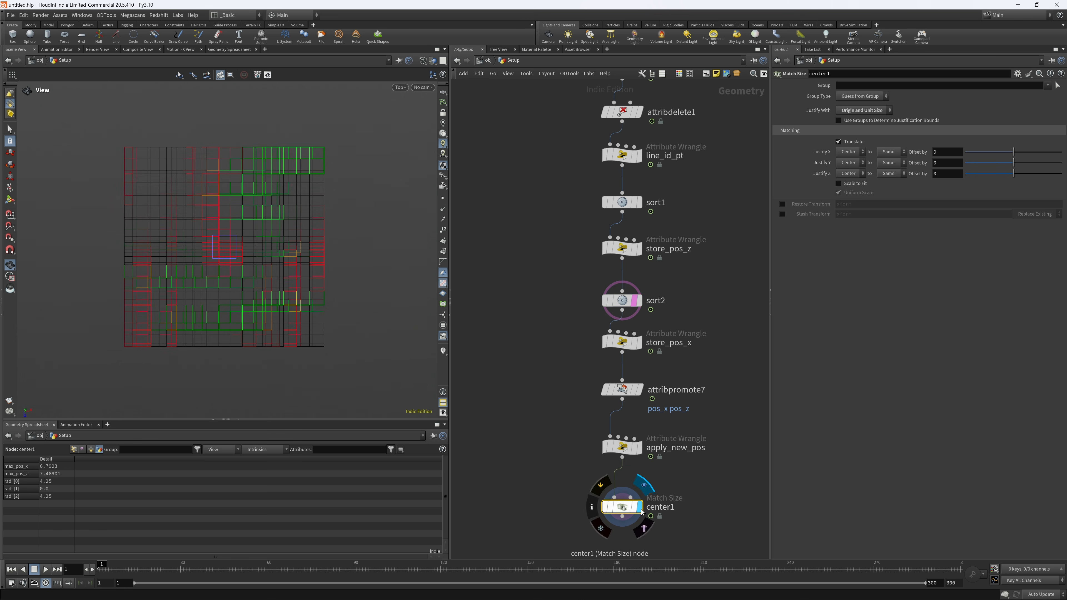
click(634, 300)
click(639, 301)
click(640, 507)
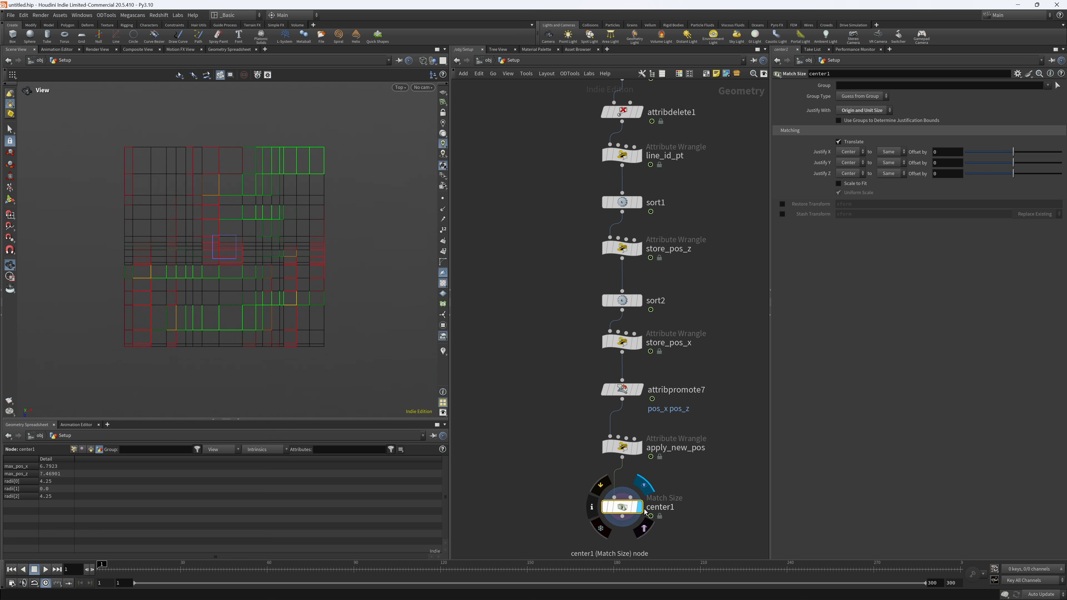
- Add a Null node below center1, connect and display it, and rename it OUT
middle_drag(560, 487, 548, 429)
scroll(250, 220, up, 2)
middle_drag(570, 522, 573, 455)
key(Tab)
text(n)
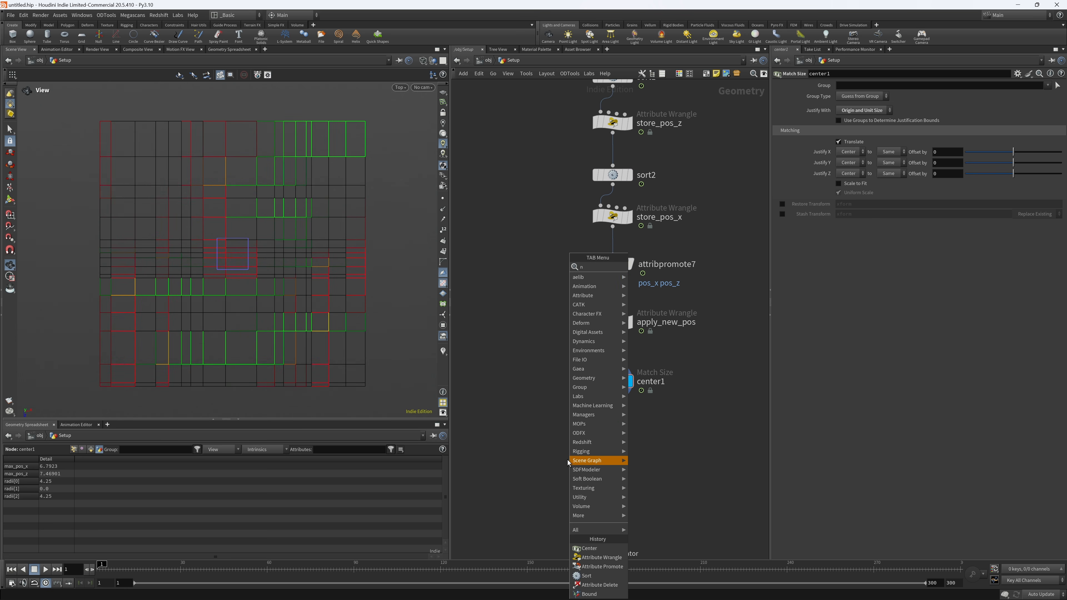
text(ull)
key(Return)
click(613, 441)
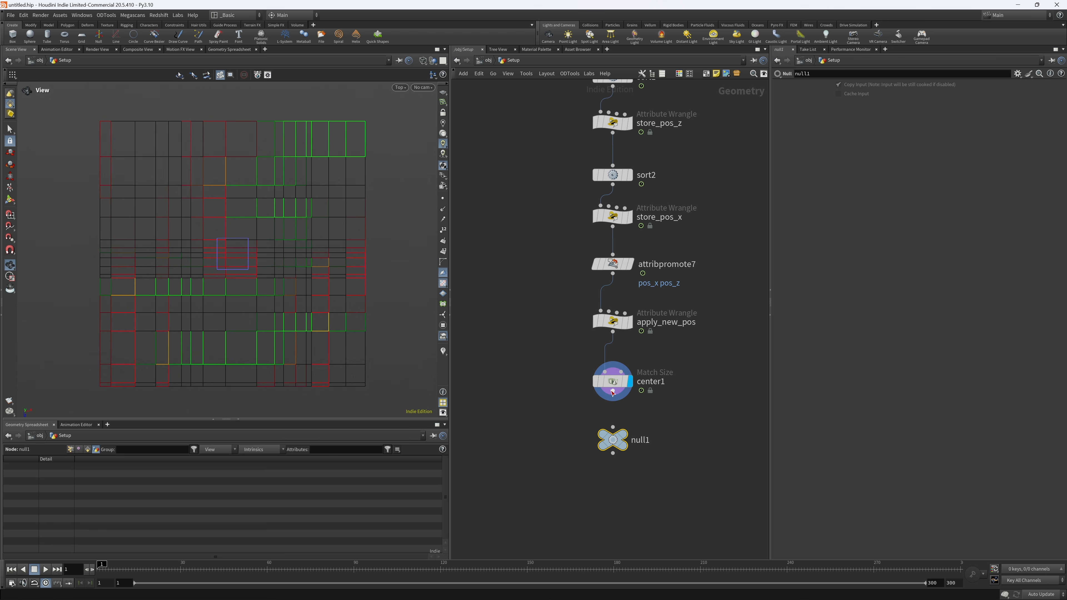
drag(612, 392, 612, 439)
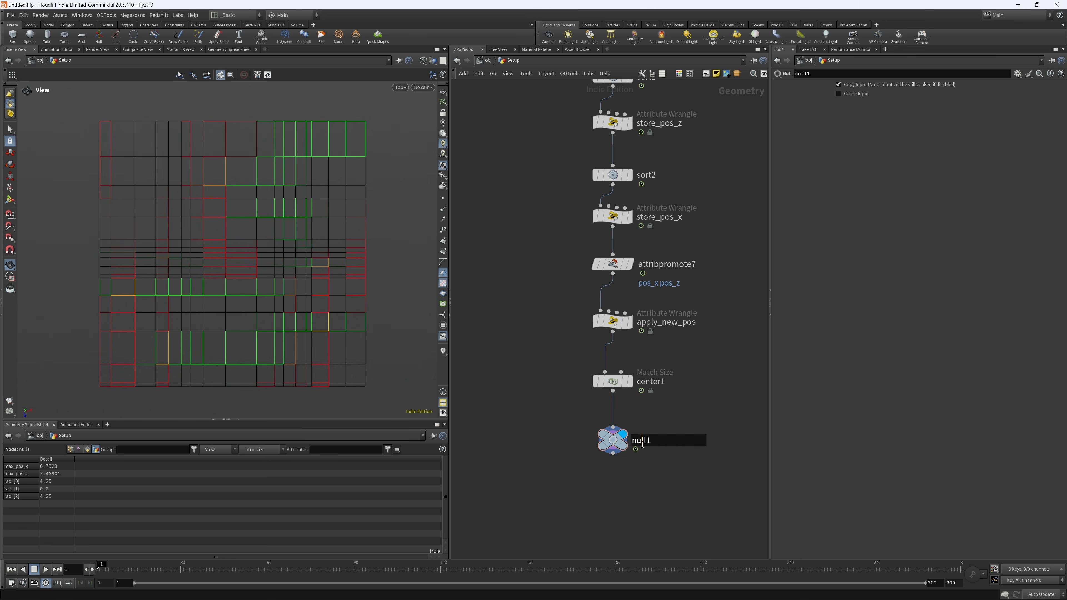
double_click(642, 441)
text(OUT)
key(Return)
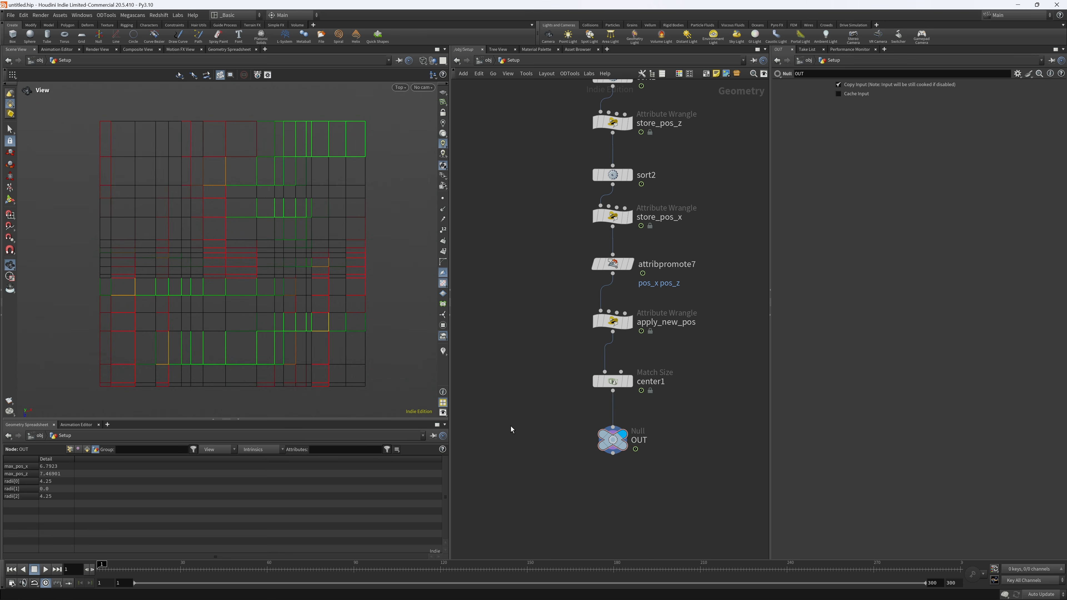
- Play the animation to check the deforming grid in wireframe, and replay it shaded from the first frame
click(46, 569)
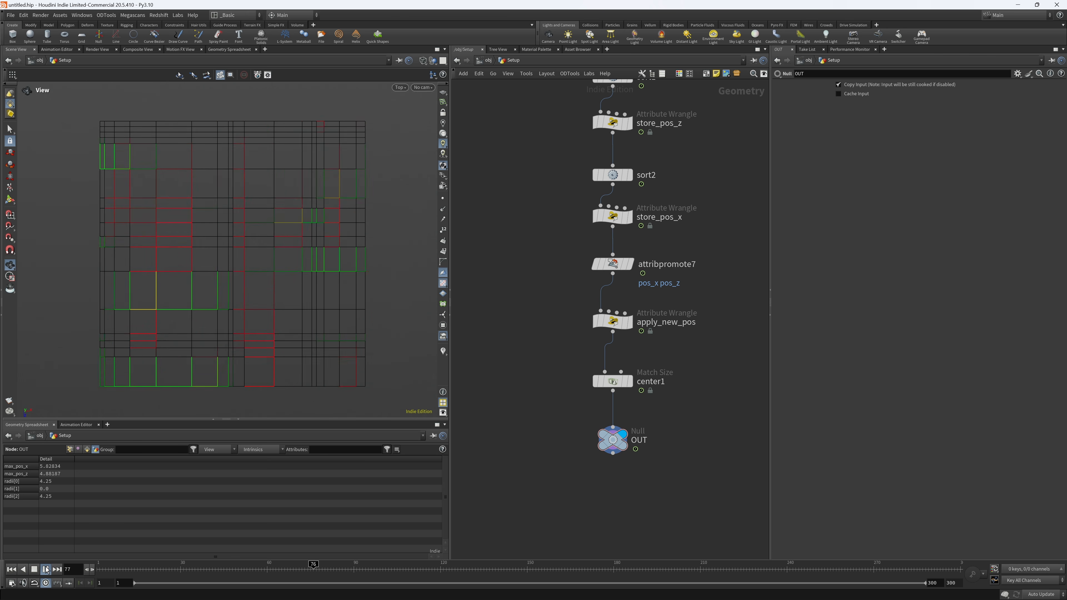
click(46, 570)
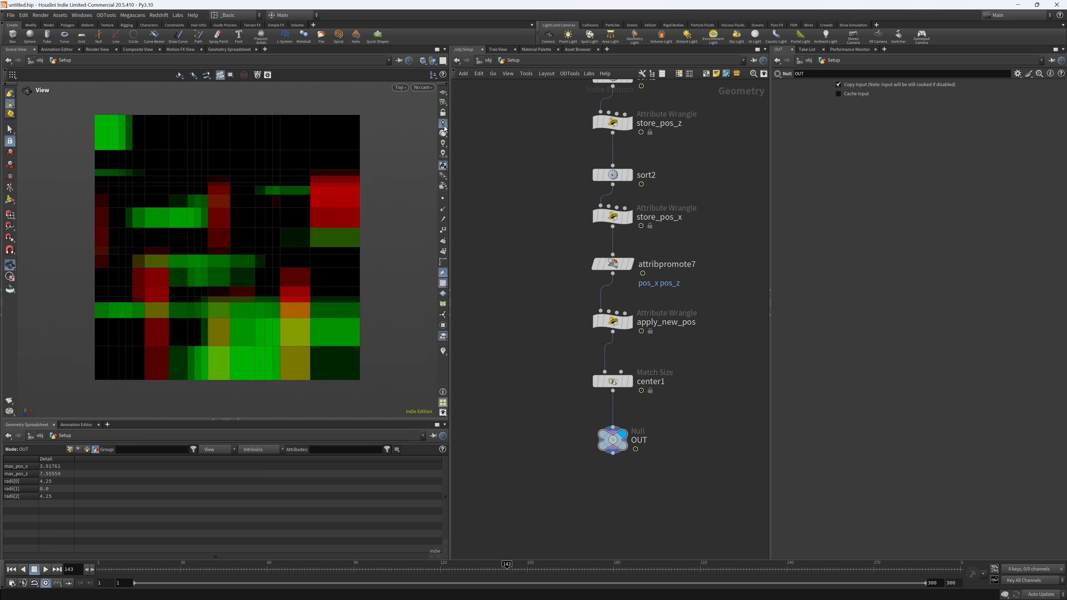
click(12, 569)
click(45, 569)
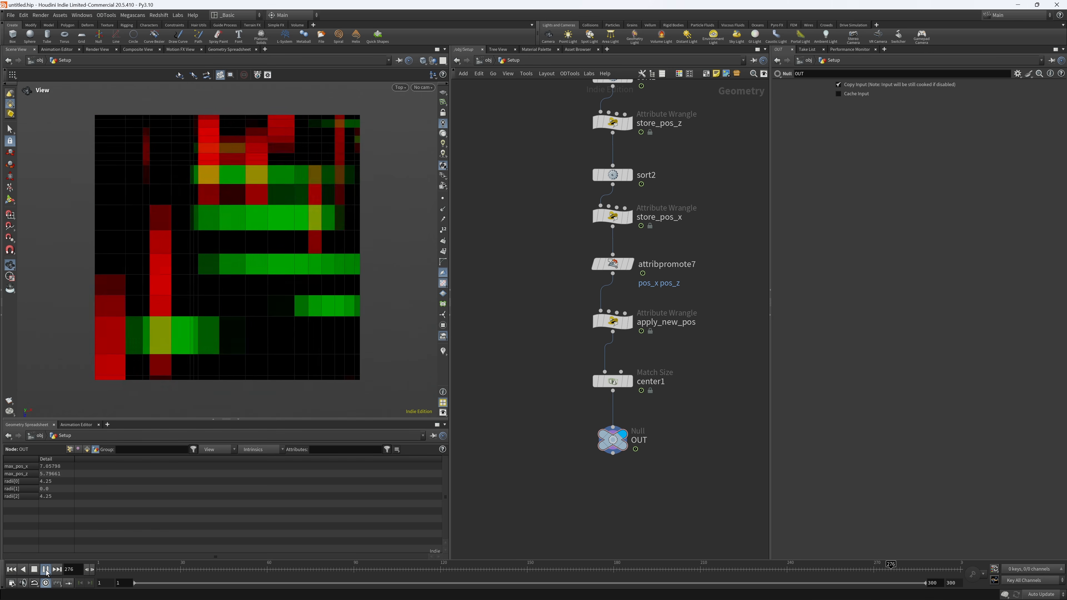
- Set grid1 at the start of the network to 30 rows and 36 columns
scroll(607, 472, down, 8)
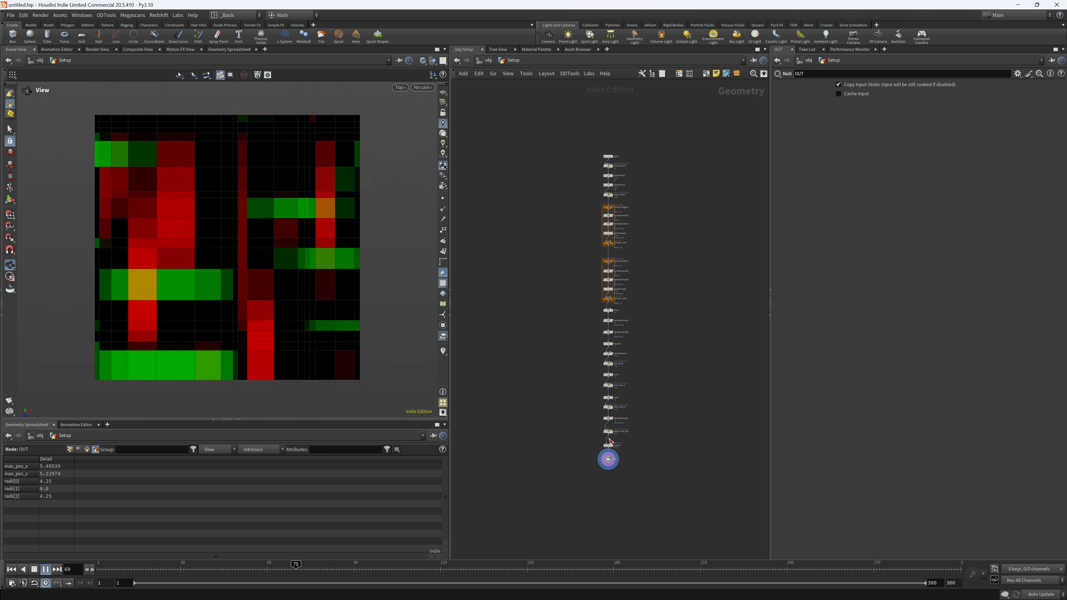
middle_drag(647, 249, 654, 303)
scroll(622, 207, up, 3)
drag(583, 205, 632, 226)
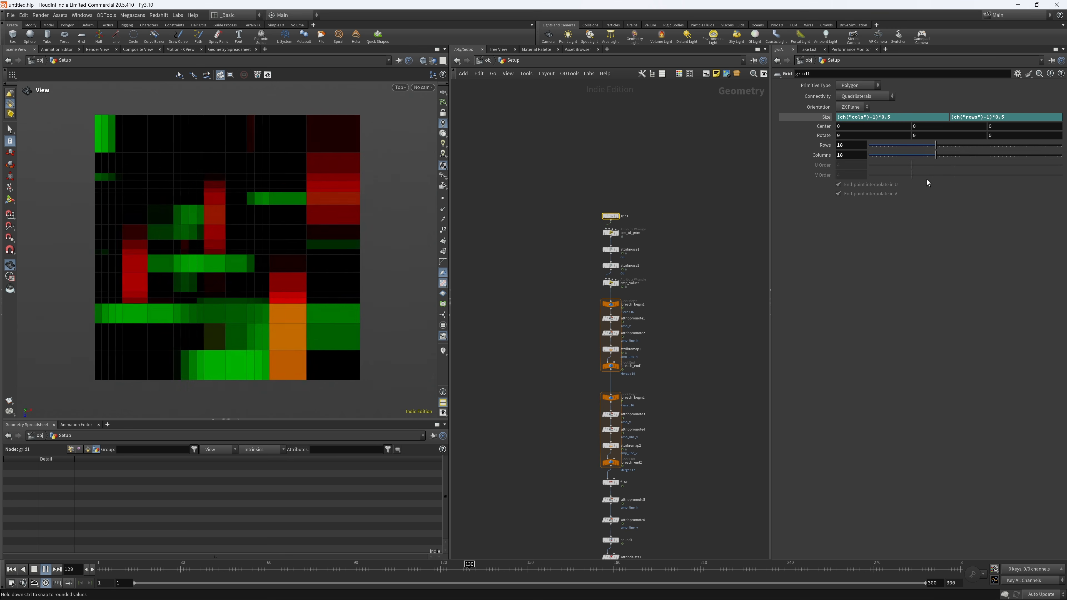
scroll(235, 242, down, 5)
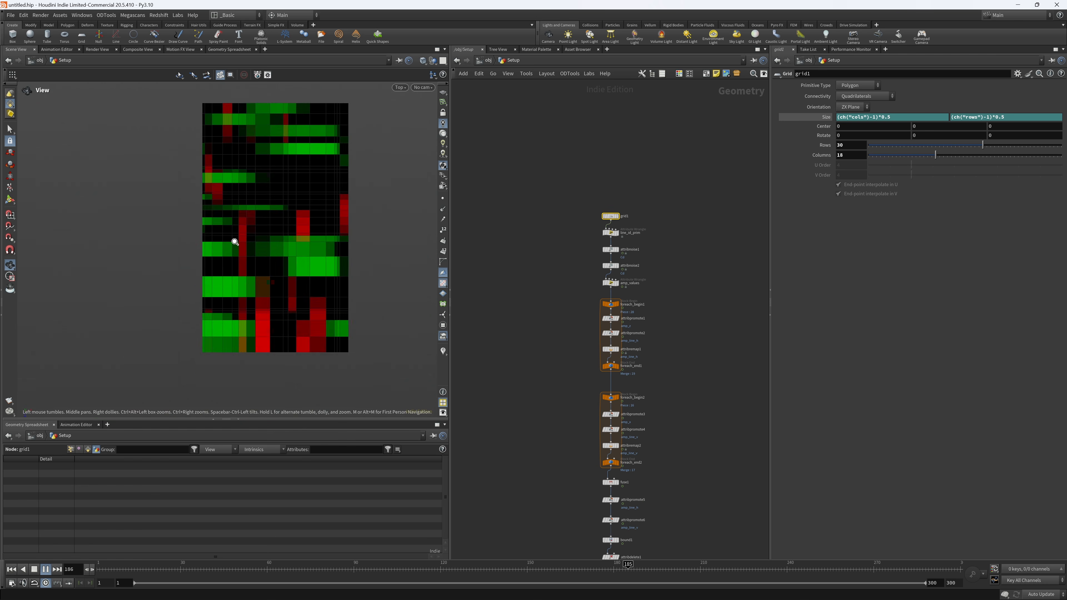
drag(934, 155, 1006, 155)
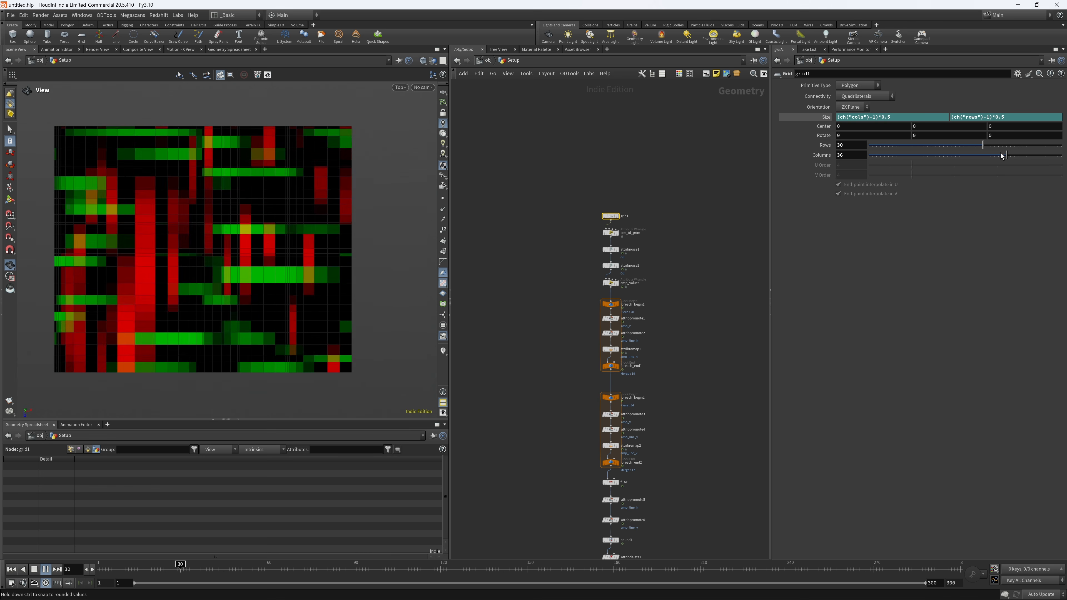
- Set the element size of the attribnoise2 noise pattern to 20
scroll(577, 277, up, 2)
click(615, 263)
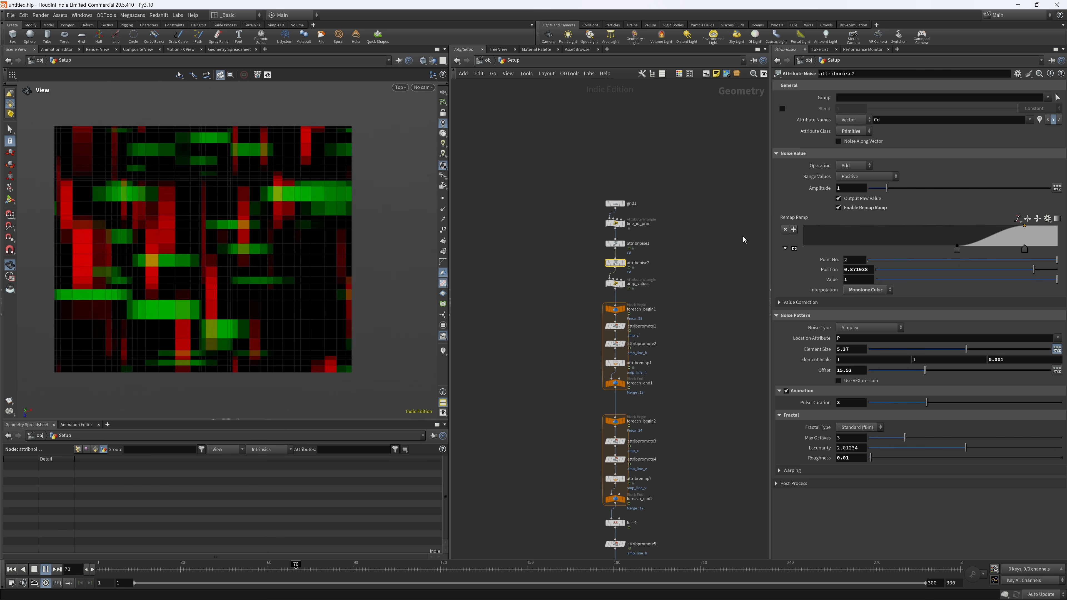
drag(861, 350, 770, 345)
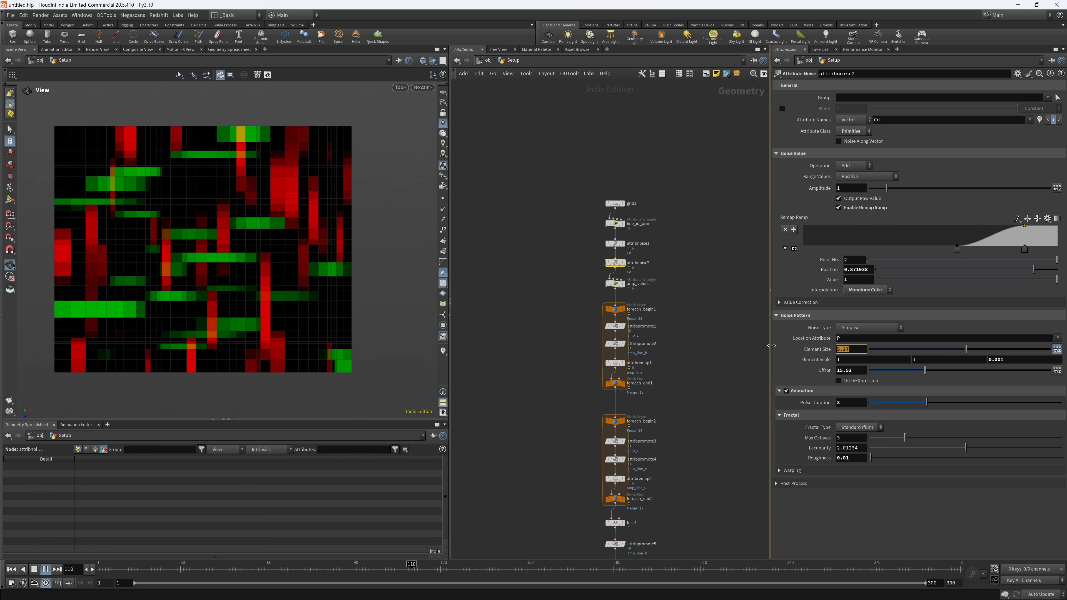
text(20)
key(Return)
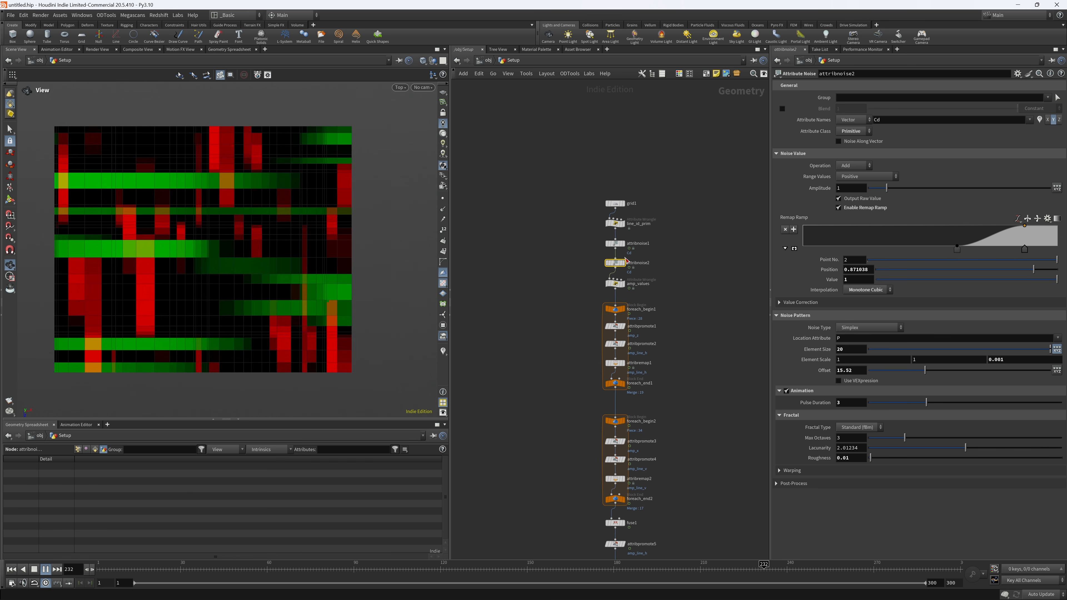
- Try an element size of 1.04 and an X element scale of 0 on attribnoise1, and undo the scale change
click(614, 284)
click(615, 247)
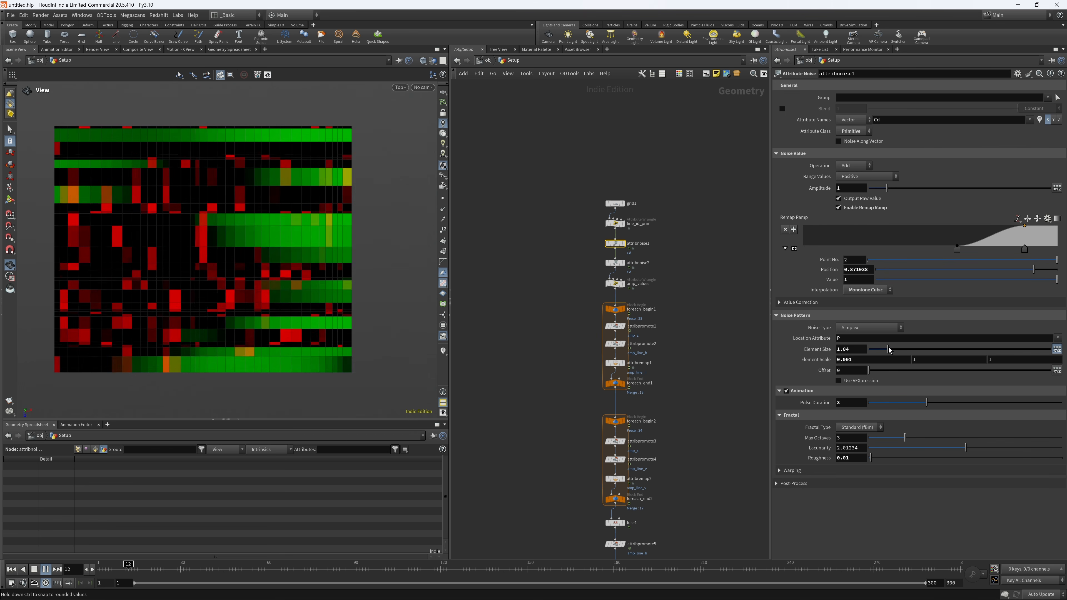
drag(865, 362, 816, 362)
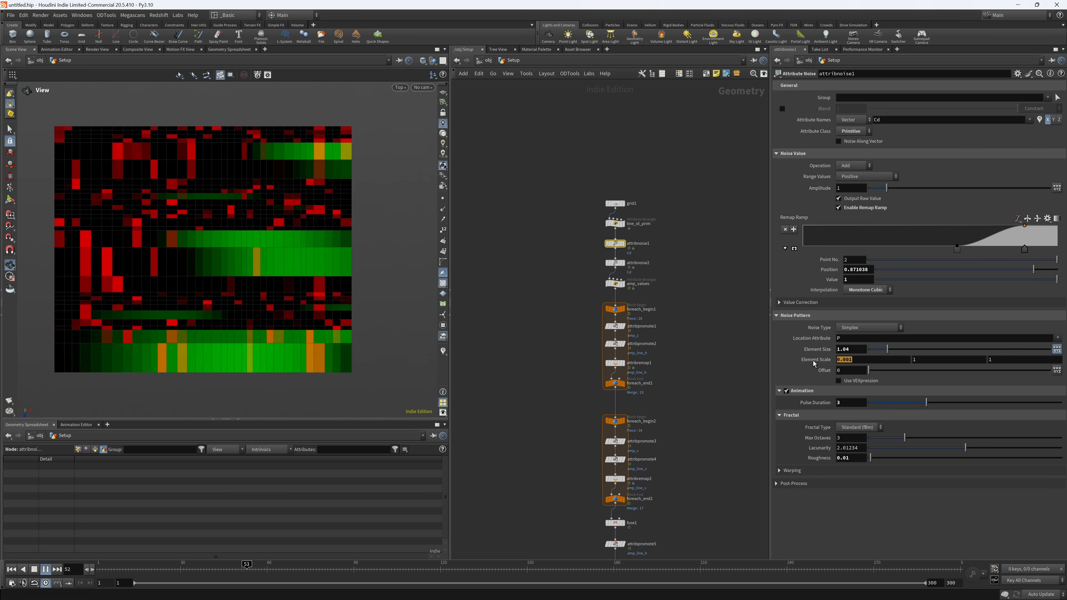
text(0)
key(Return)
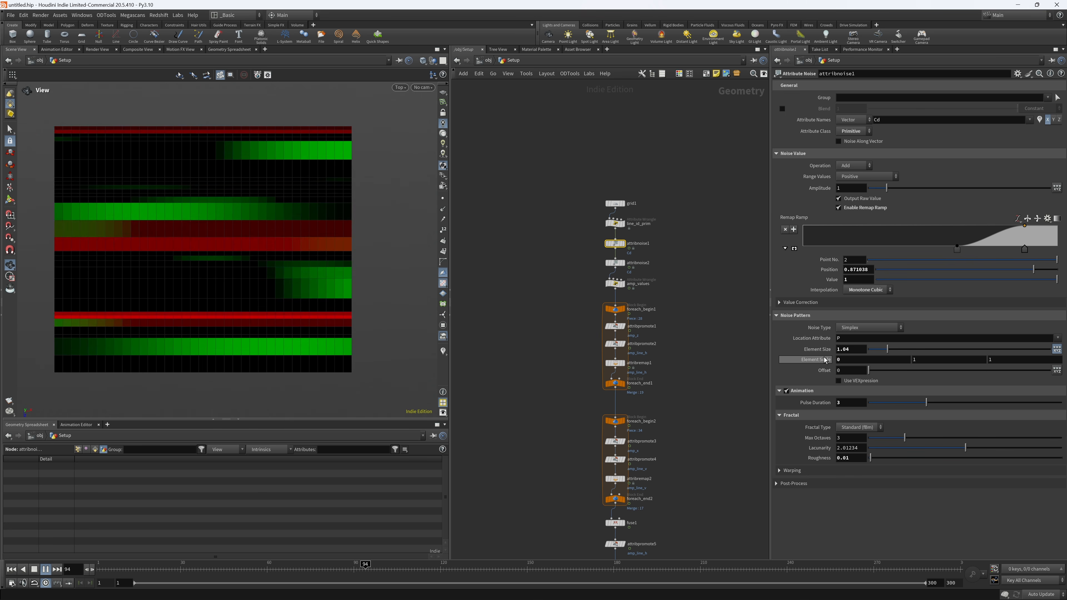
key(ctrl+z)
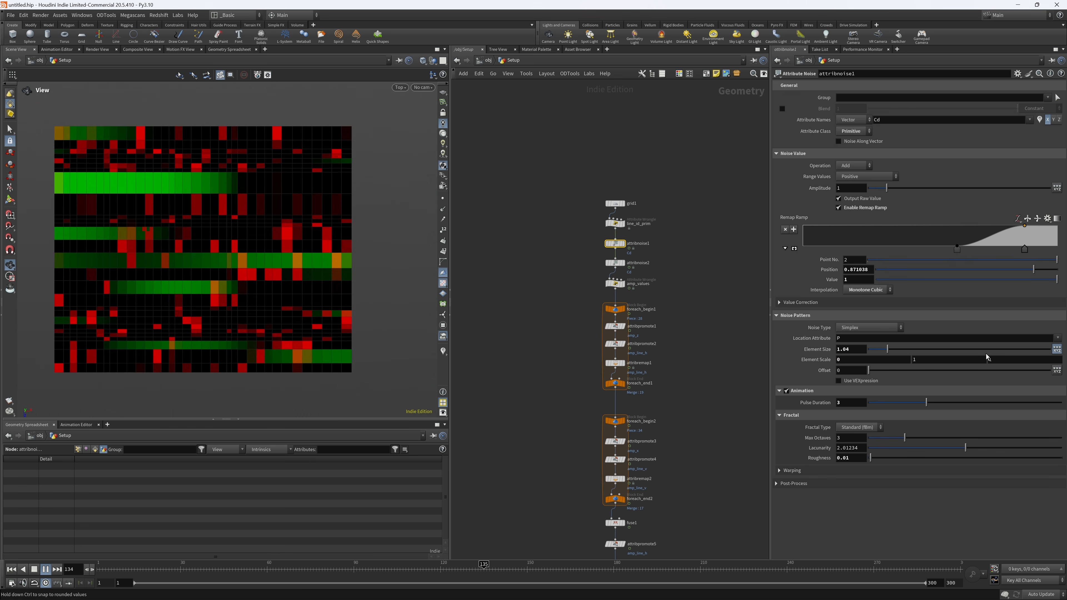
- Set attribnoise1's Z element scale to 10 and reduce its element size to about 0.31
click(991, 360)
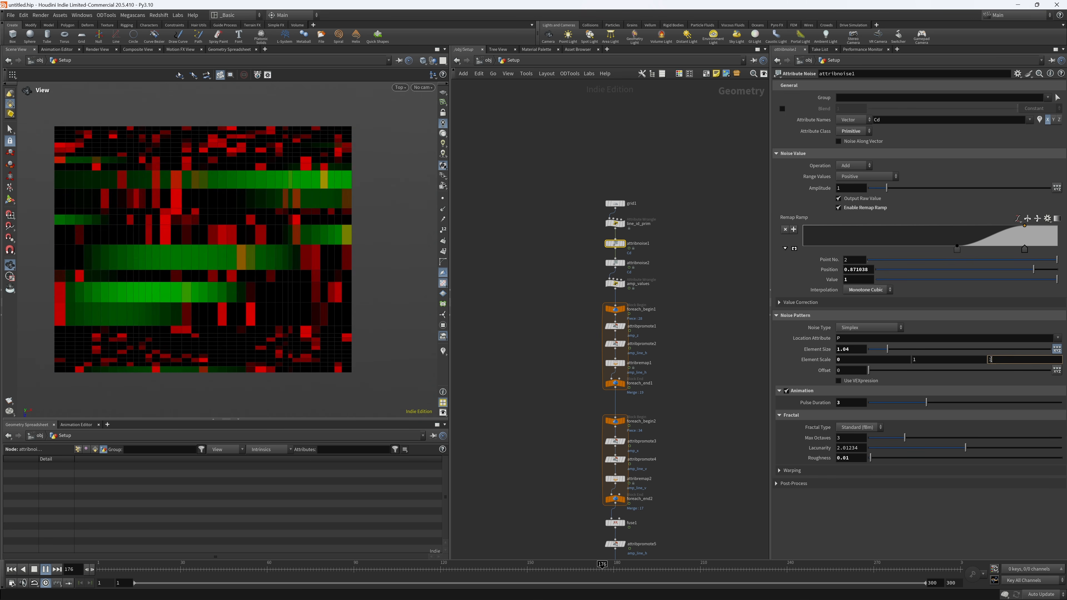
text(0)
key(Return)
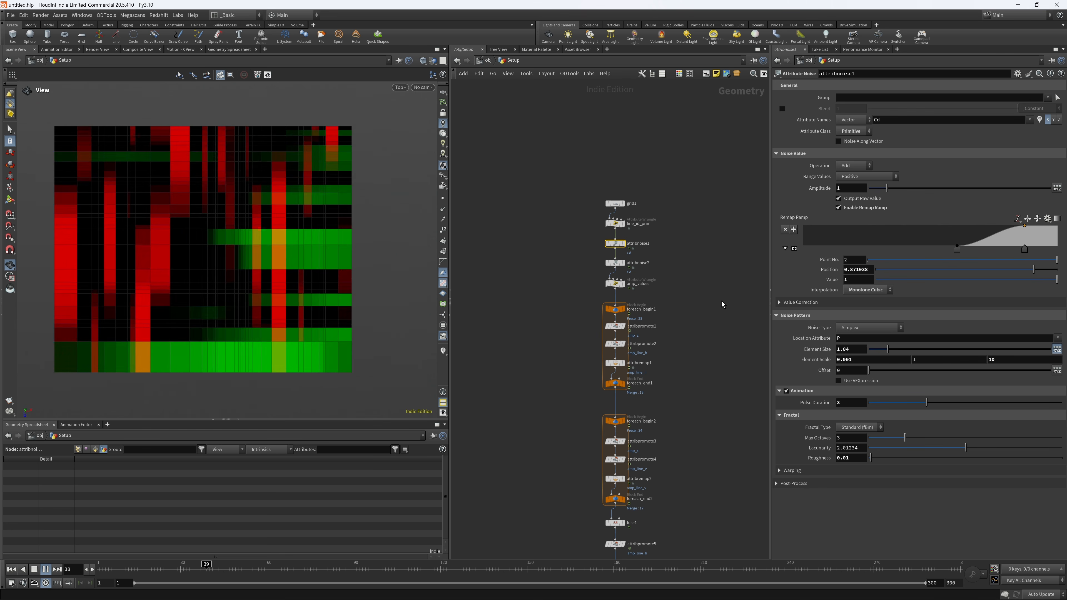
click(534, 295)
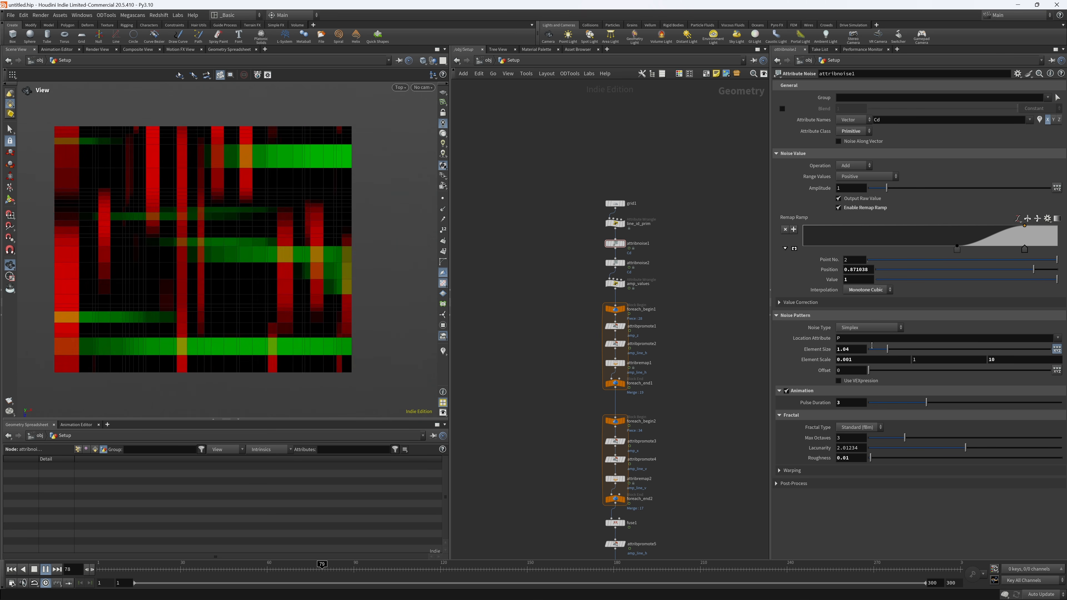
drag(886, 349, 876, 351)
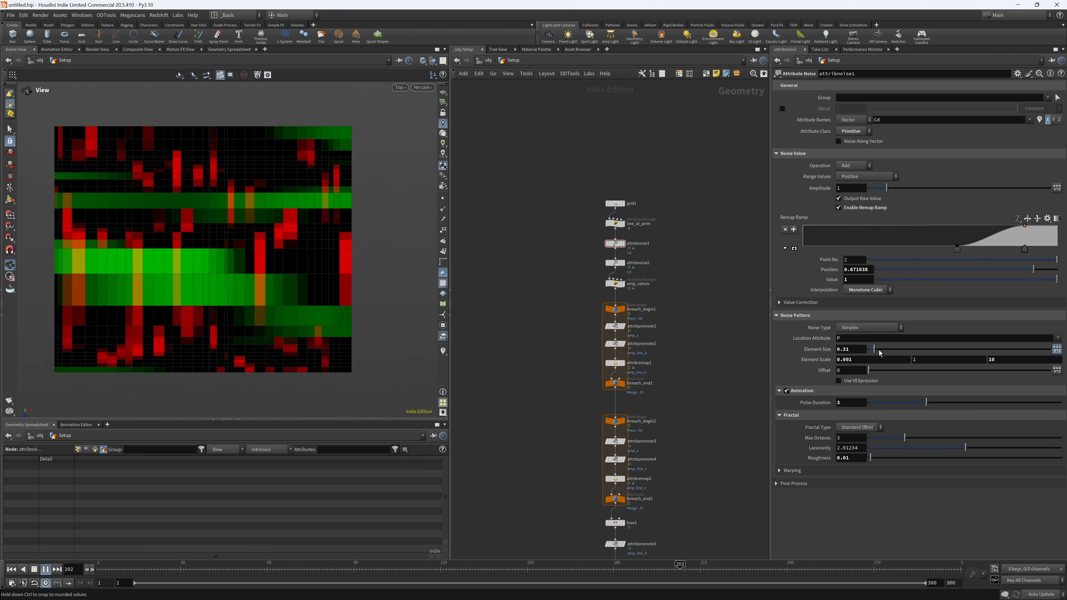
- Examine the animated grid up close and in perspective along with the end of the node chain, and stop playback
alt+right_drag(183, 243, 185, 242)
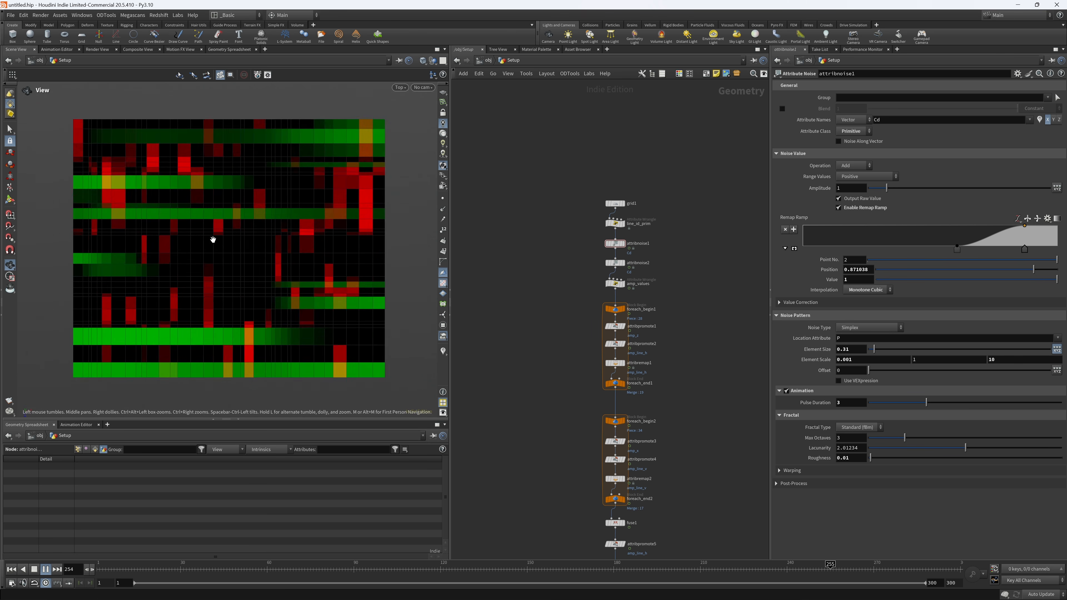
scroll(213, 240, up, 1)
middle_drag(559, 360, 557, 248)
middle_drag(552, 517, 537, 284)
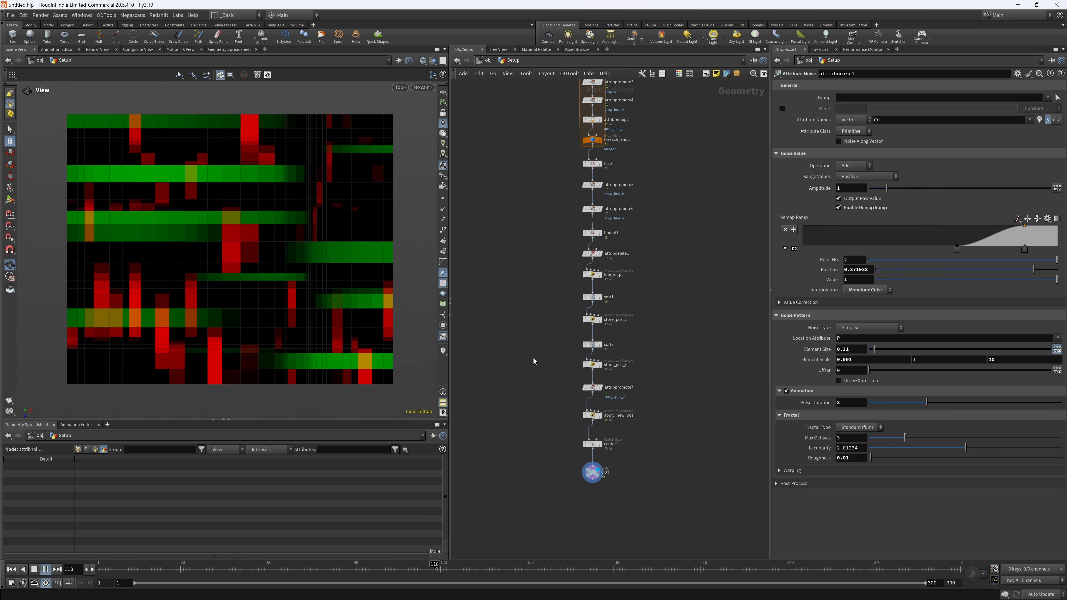
drag(321, 195, 327, 247)
click(35, 570)
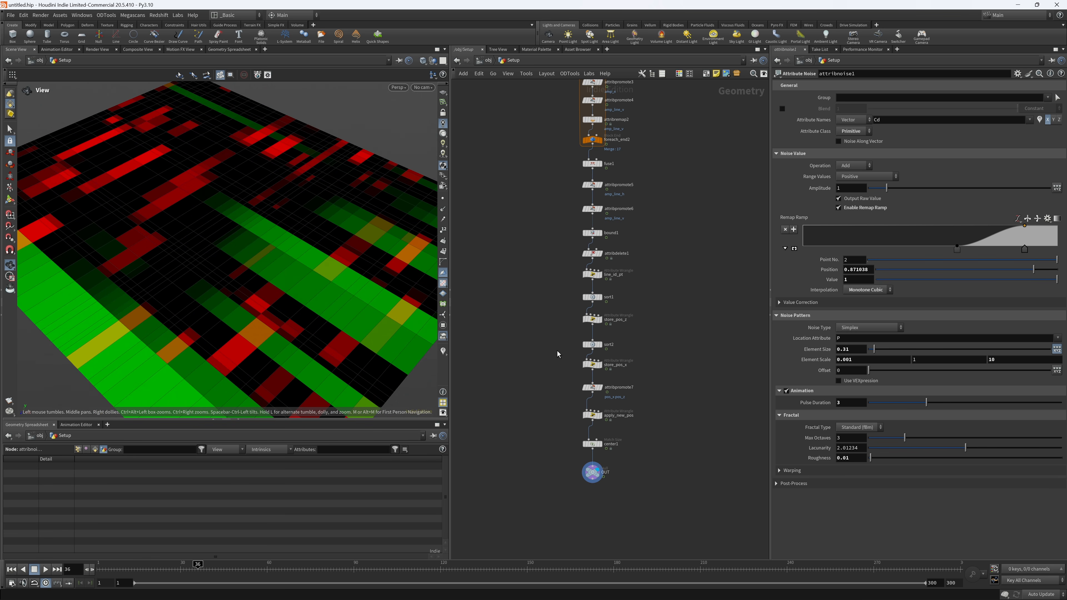
- Add a Measure node below OUT, connect and display it, and keep it measuring primitive area per element
middle_drag(577, 498, 588, 413)
key(Tab)
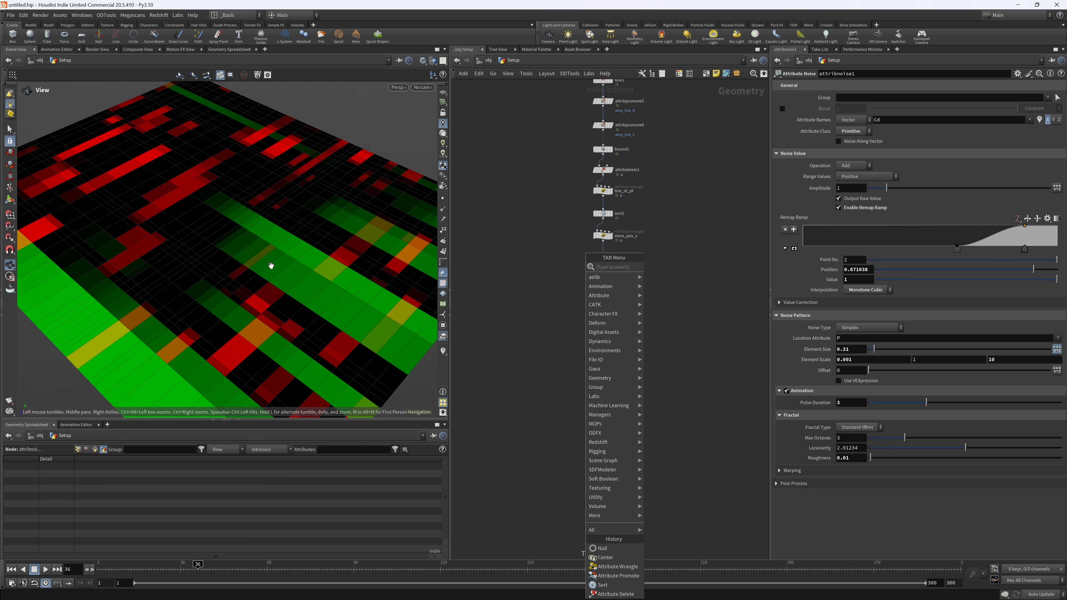
key(Escape)
key(Tab)
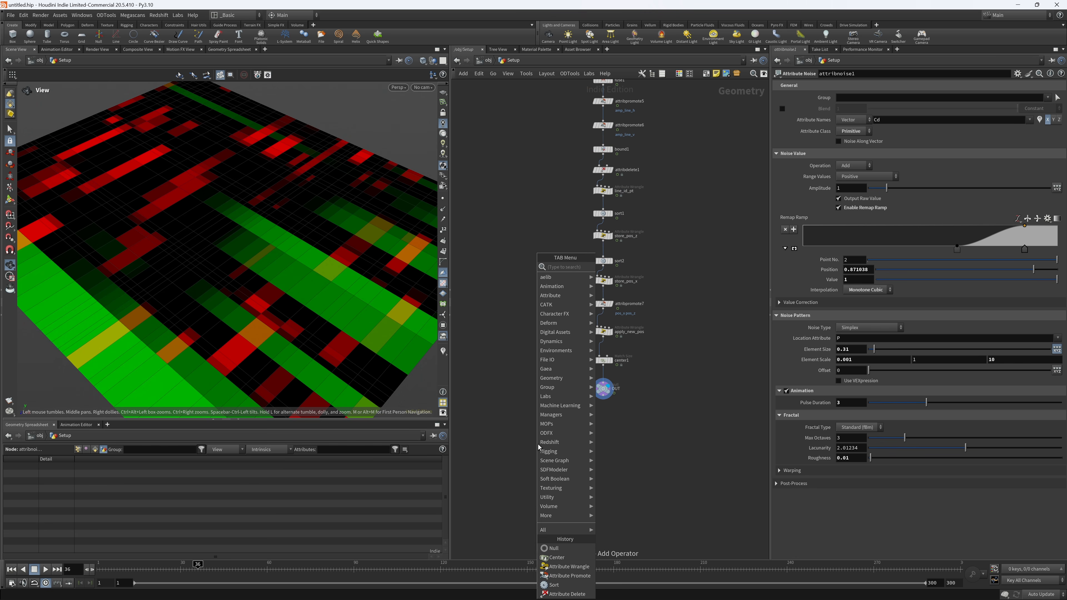
text(mea)
key(Return)
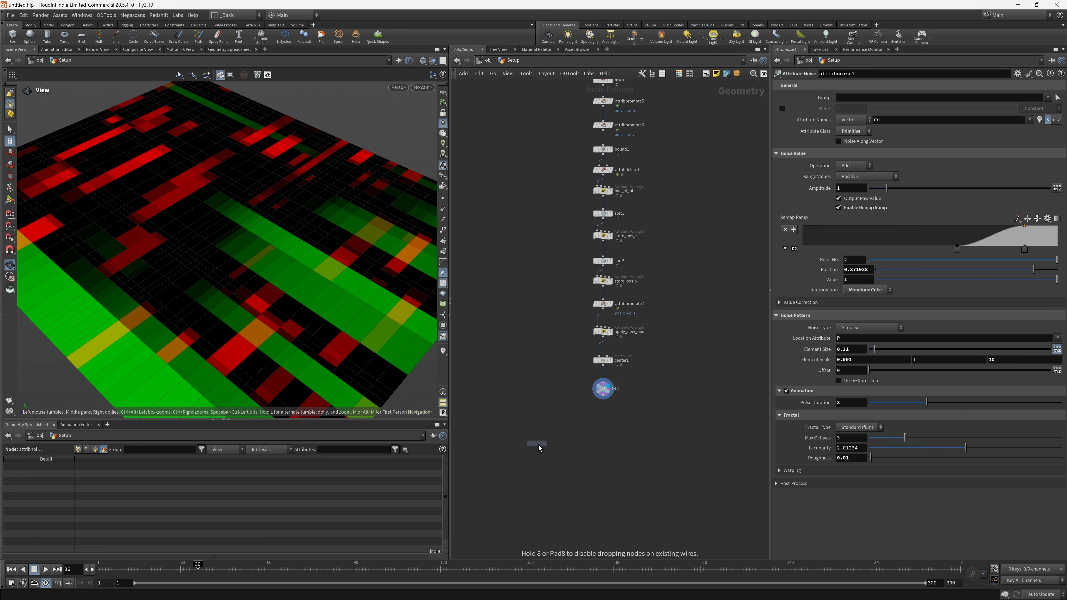
click(539, 448)
scroll(539, 448, up, 3)
click(561, 438)
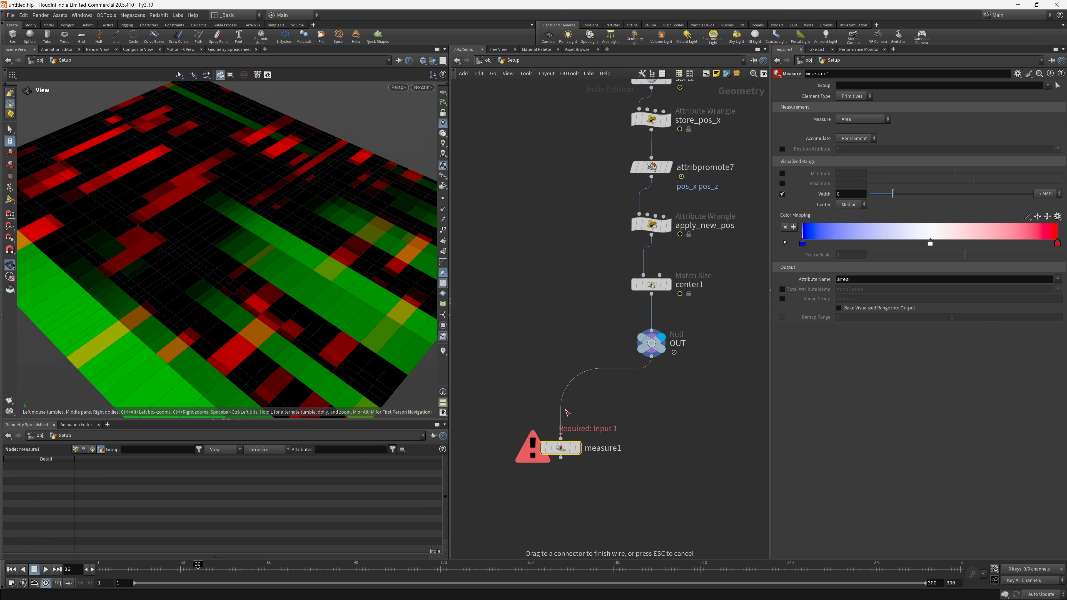
click(566, 413)
drag(574, 450, 575, 411)
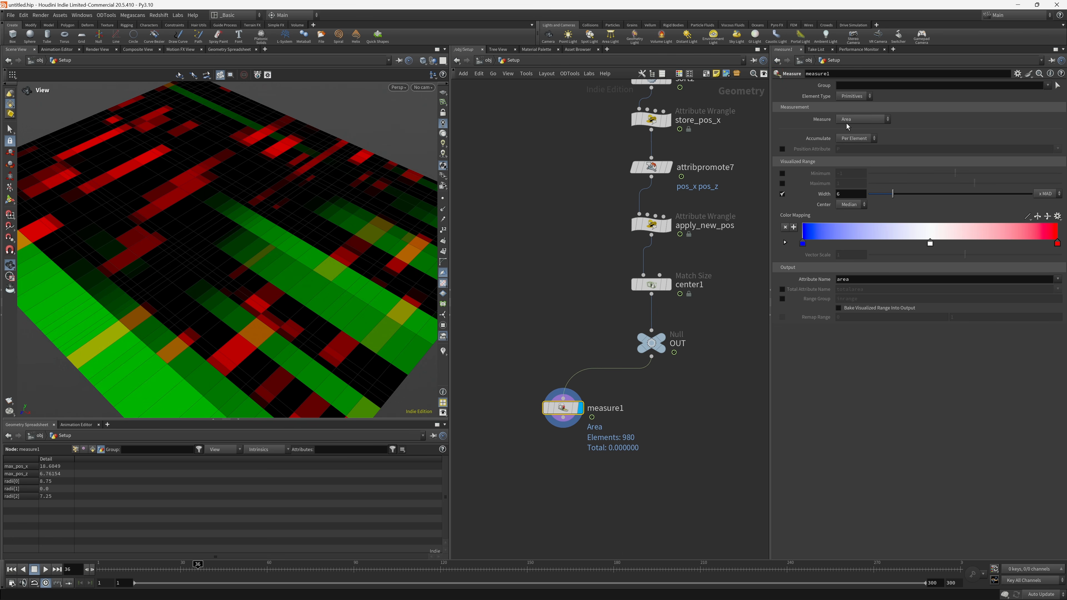
click(854, 139)
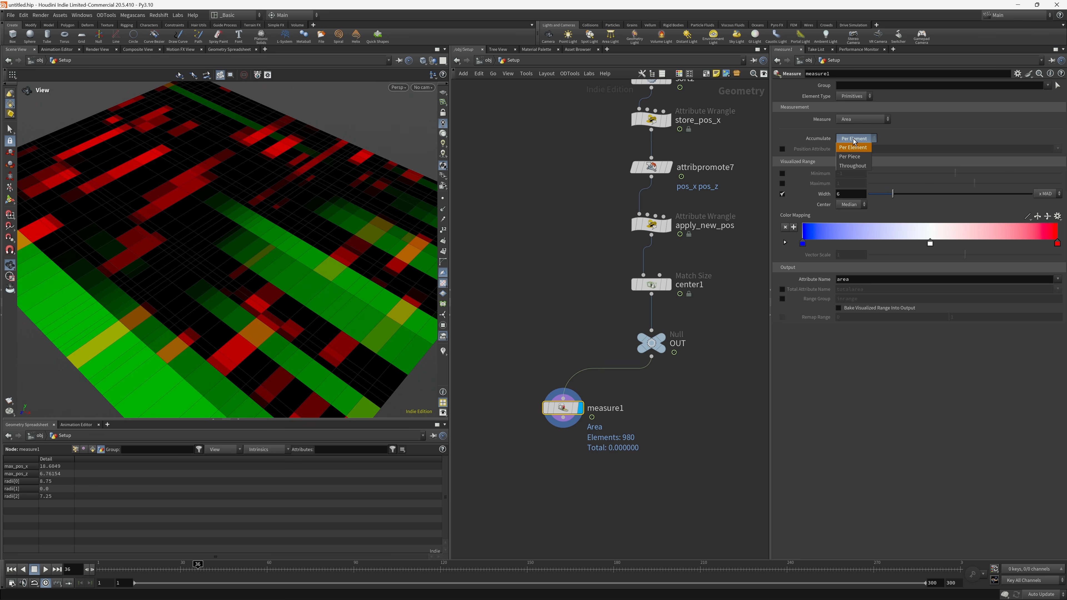
click(853, 147)
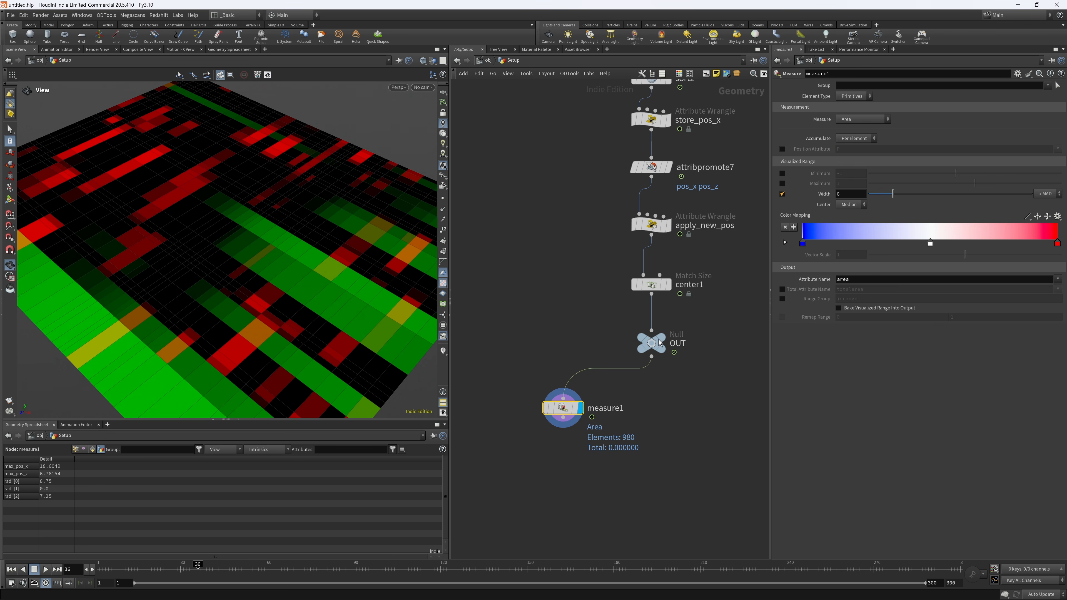
- List measure1's primitive attributes in the spreadsheet and turn off the visualizers for the pos_x and pos_z point attributes
click(92, 449)
mouse_move(594, 406)
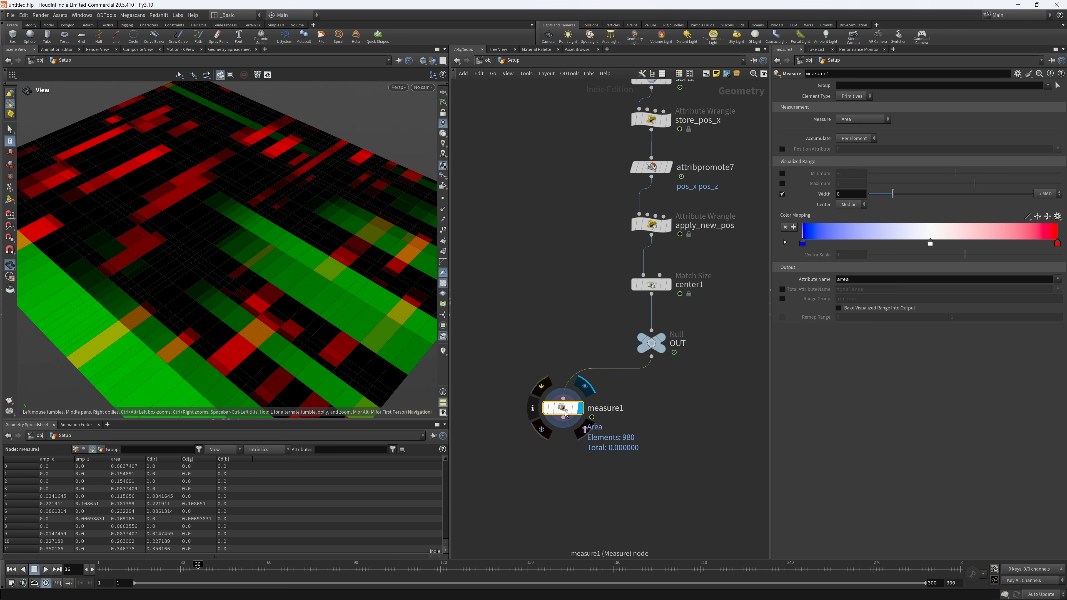
click(532, 407)
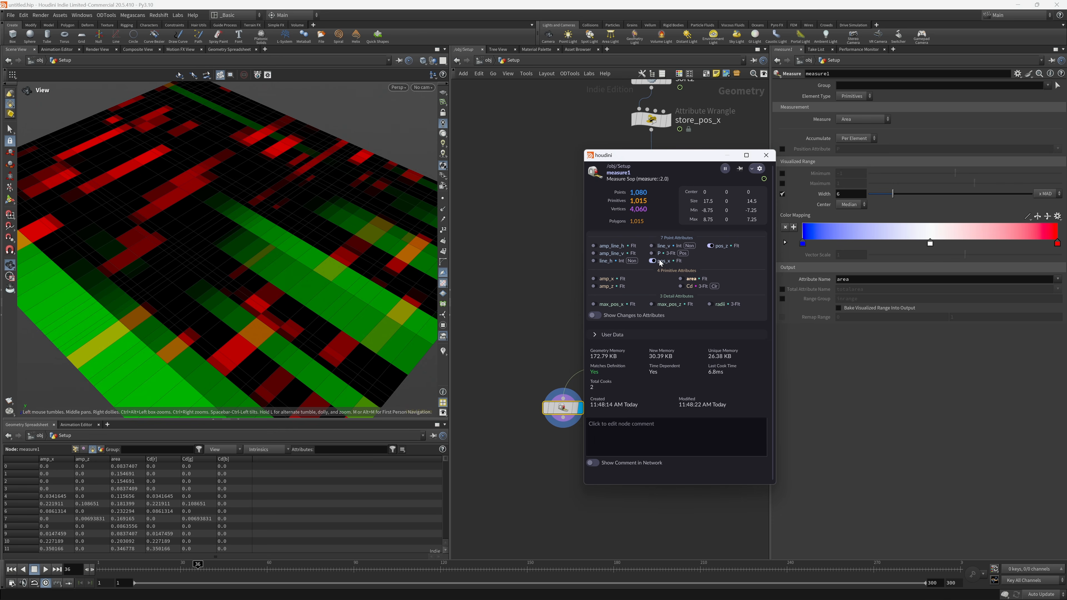
click(659, 261)
click(710, 246)
- Visualize measure1's area primitive attribute as colours on the grid
click(561, 414)
click(532, 408)
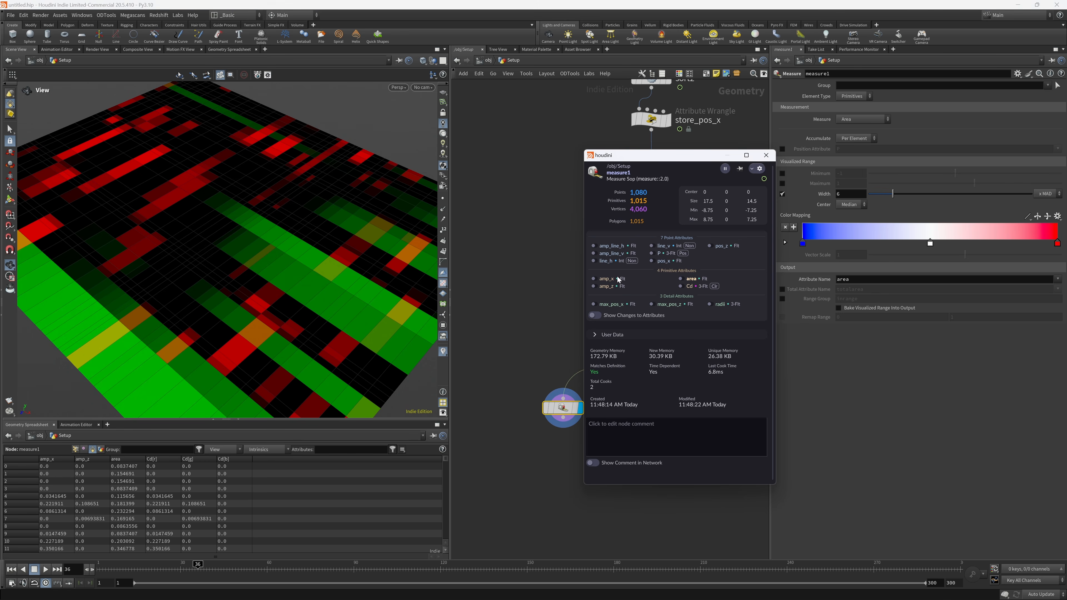
click(690, 280)
click(569, 288)
scroll(160, 272, down, 5)
drag(159, 271, 275, 252)
scroll(280, 239, up, 2)
- Add a PolyExtrude node directly below measure1, connect it and display it
middle_drag(605, 483, 622, 425)
key(Tab)
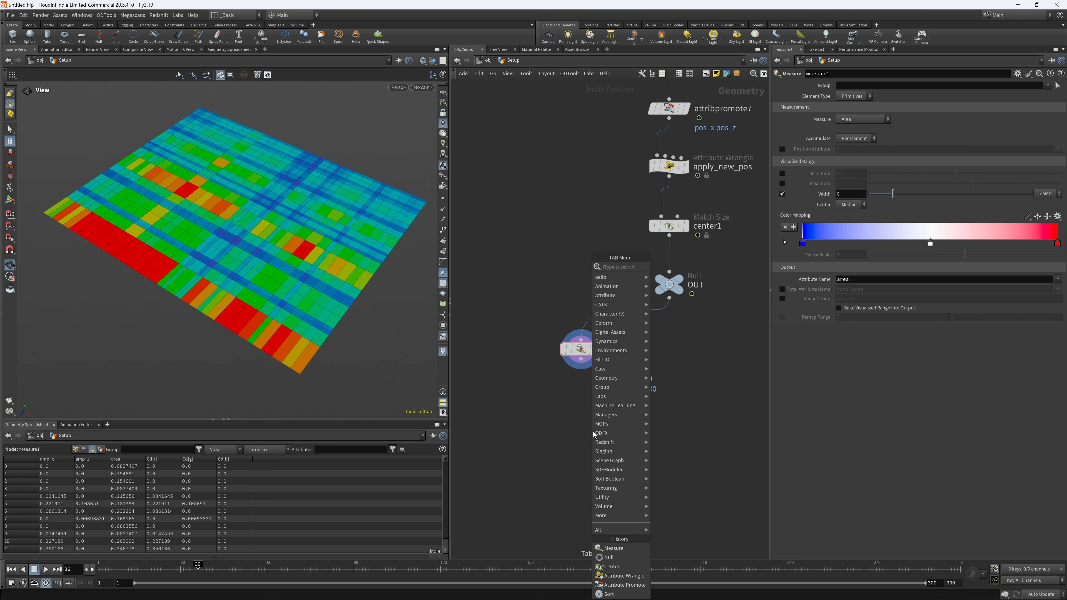
text(pole)
key(Return)
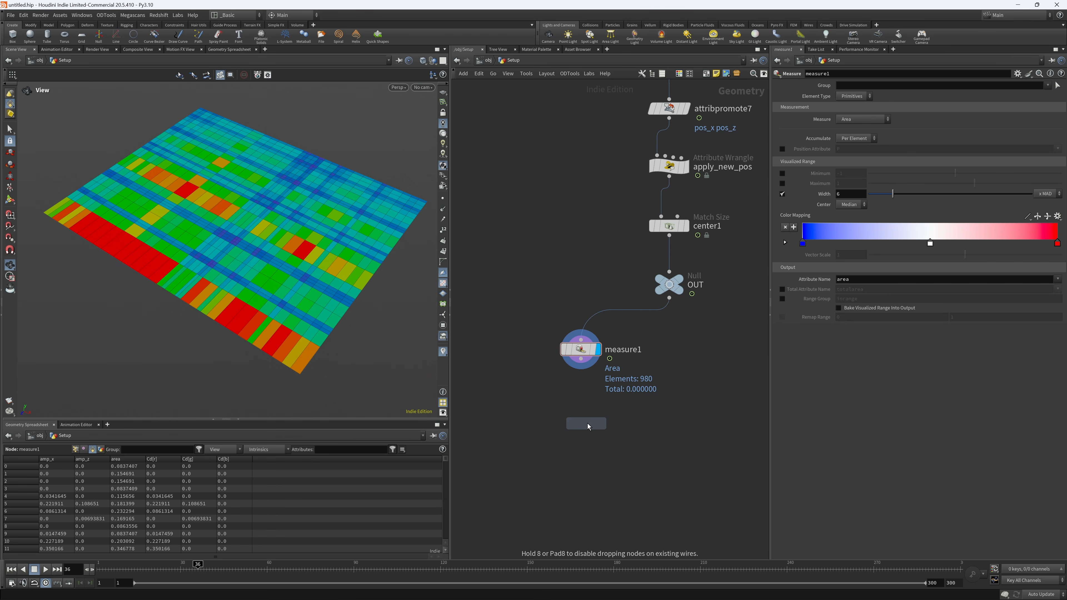
click(588, 405)
click(601, 411)
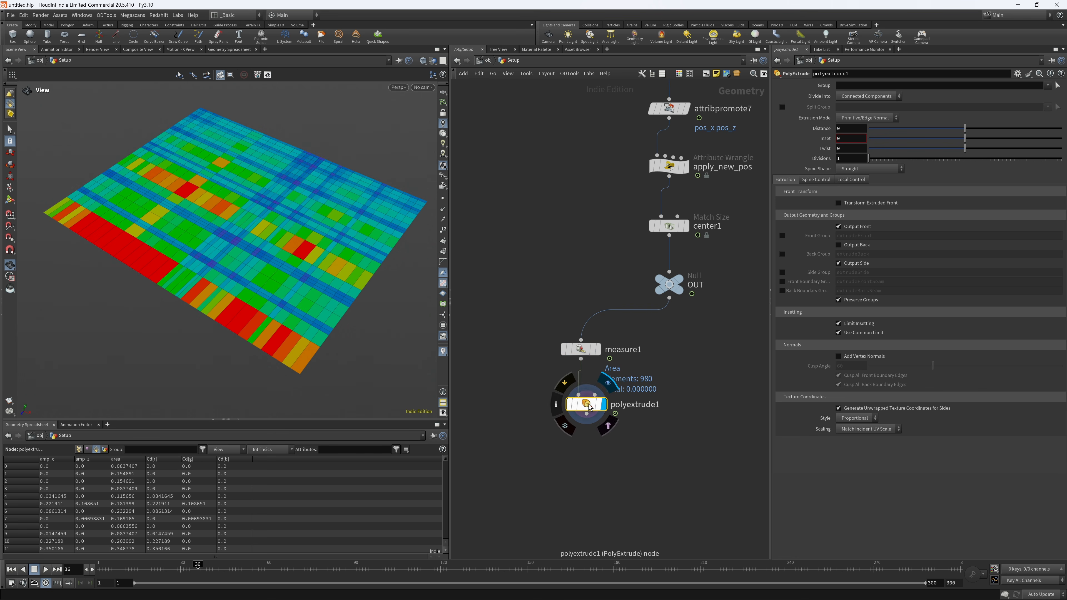
drag(600, 411, 595, 402)
- Set polyextrude1's extrusion distance to 1 and move the timeline to frame 104
click(1047, 85)
click(1002, 95)
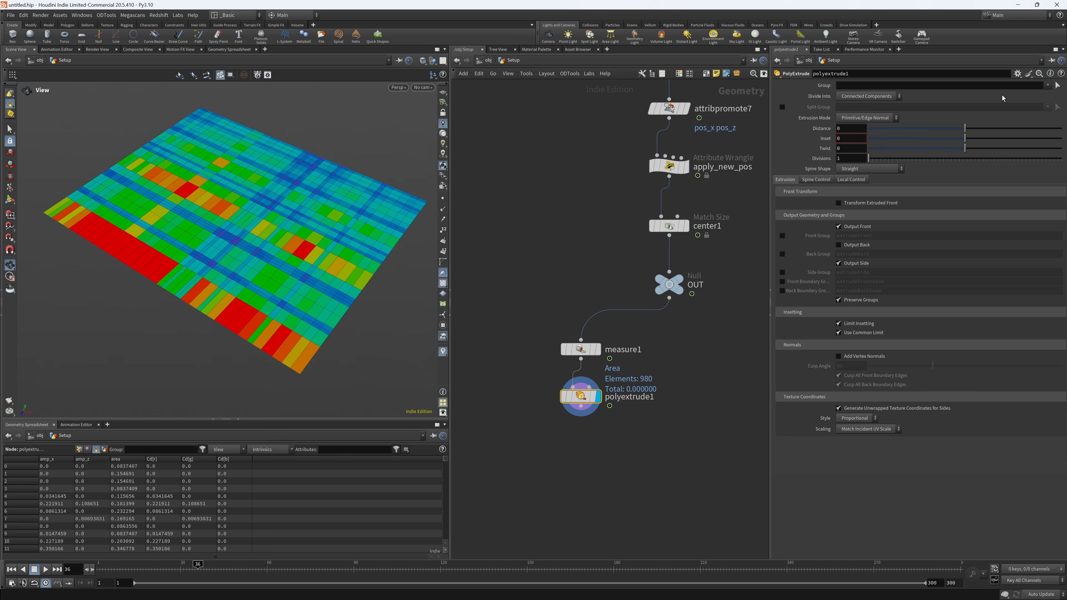
drag(964, 128, 1060, 128)
drag(393, 214, 336, 213)
drag(198, 567, 394, 569)
- Set polyextrude1's extrusion mode to Point Normal and divide the extrusion into individual elements
click(855, 124)
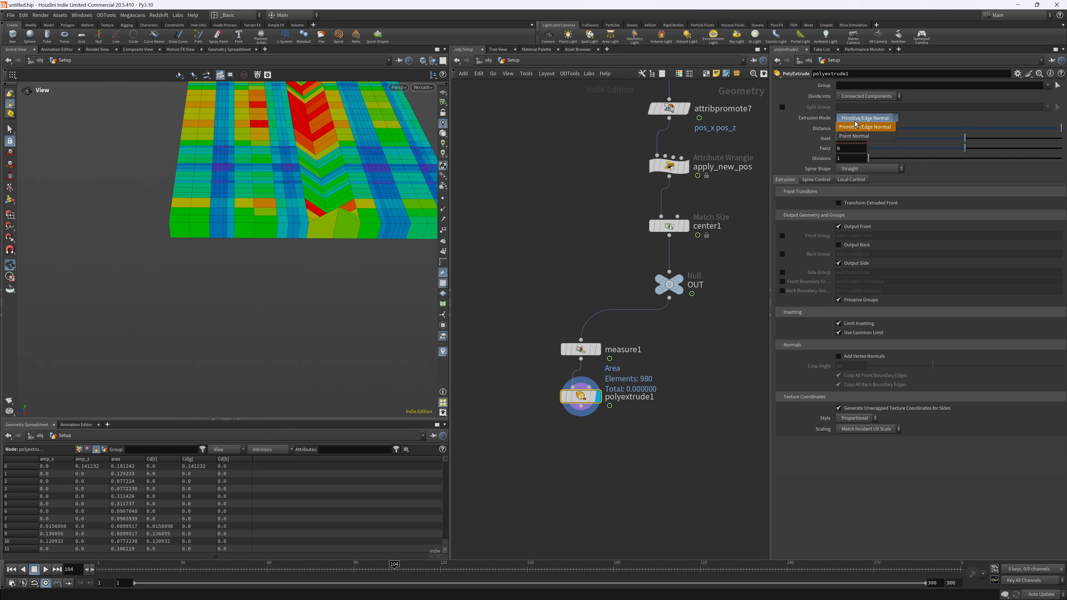
click(856, 134)
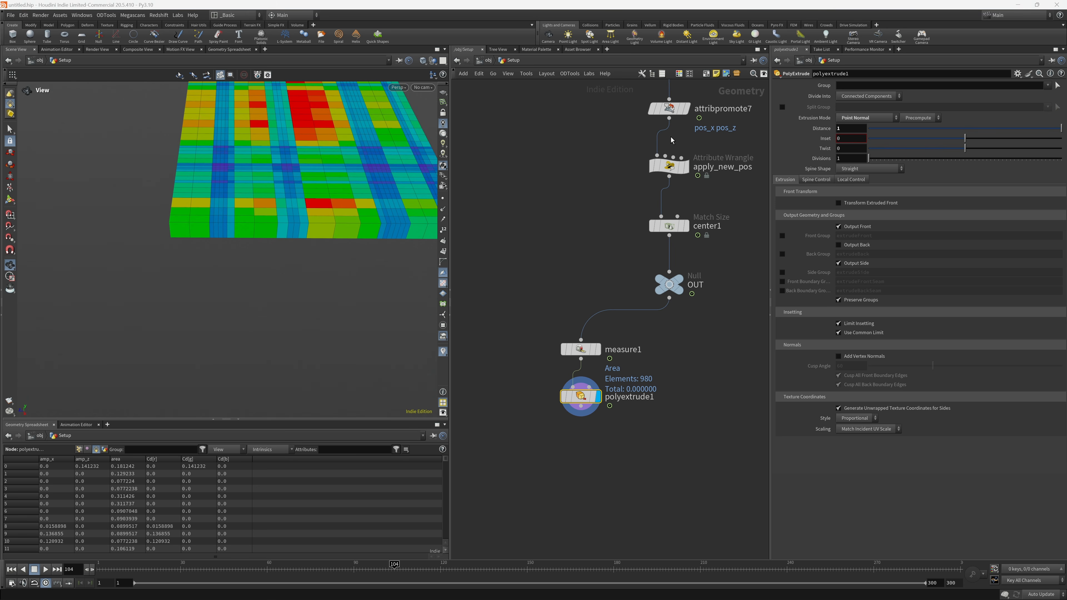
drag(282, 214, 298, 171)
right_drag(298, 172, 393, 174)
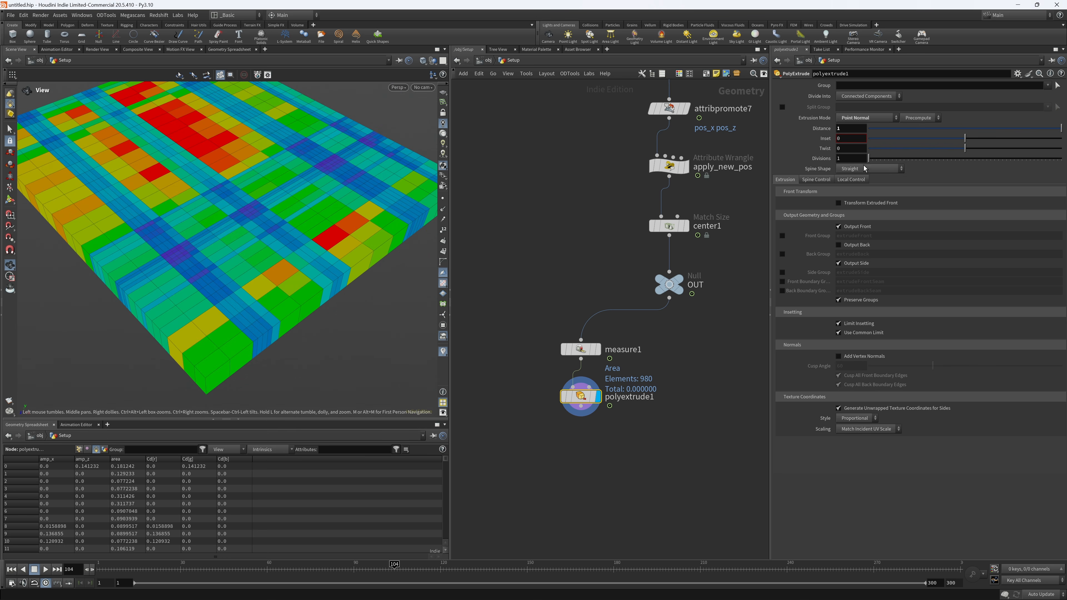
click(879, 99)
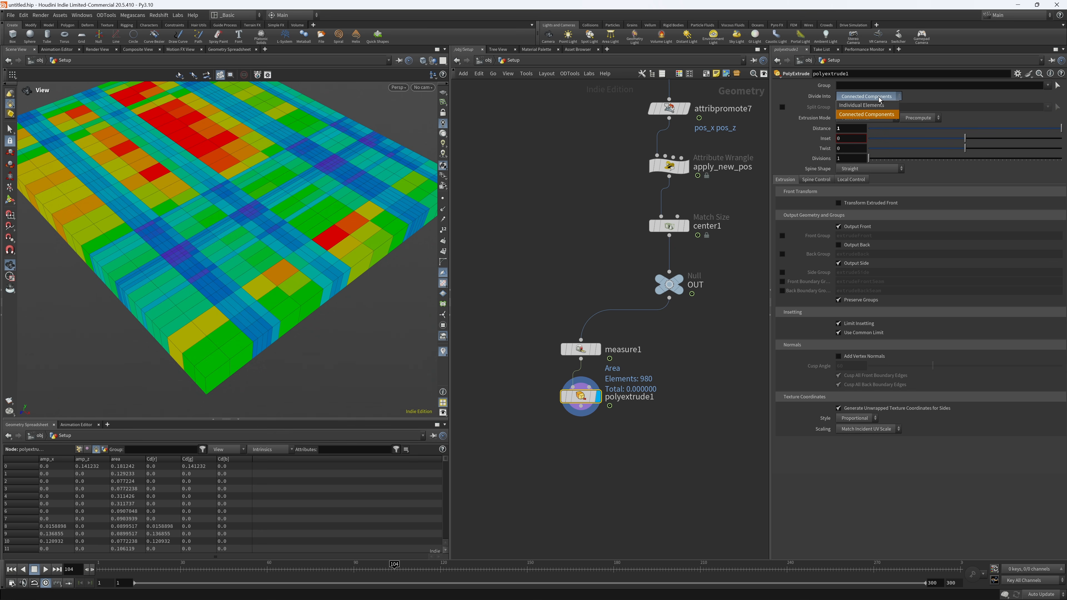
click(864, 108)
- Enable the local Distance Scale on polyextrude1 with the area attribute and check the varying extrusion heights
click(844, 179)
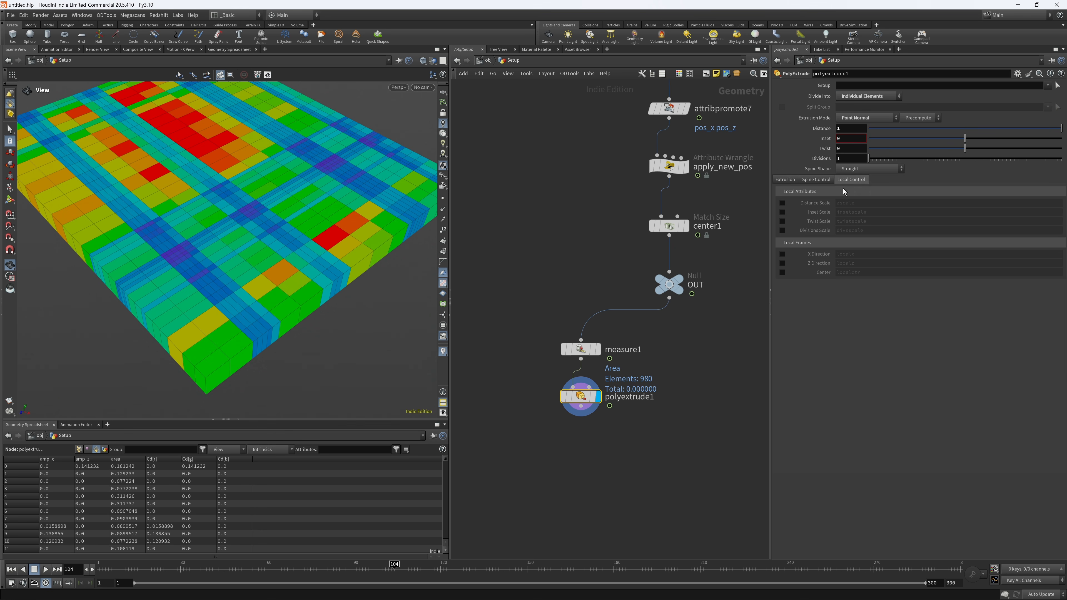
click(782, 203)
click(896, 206)
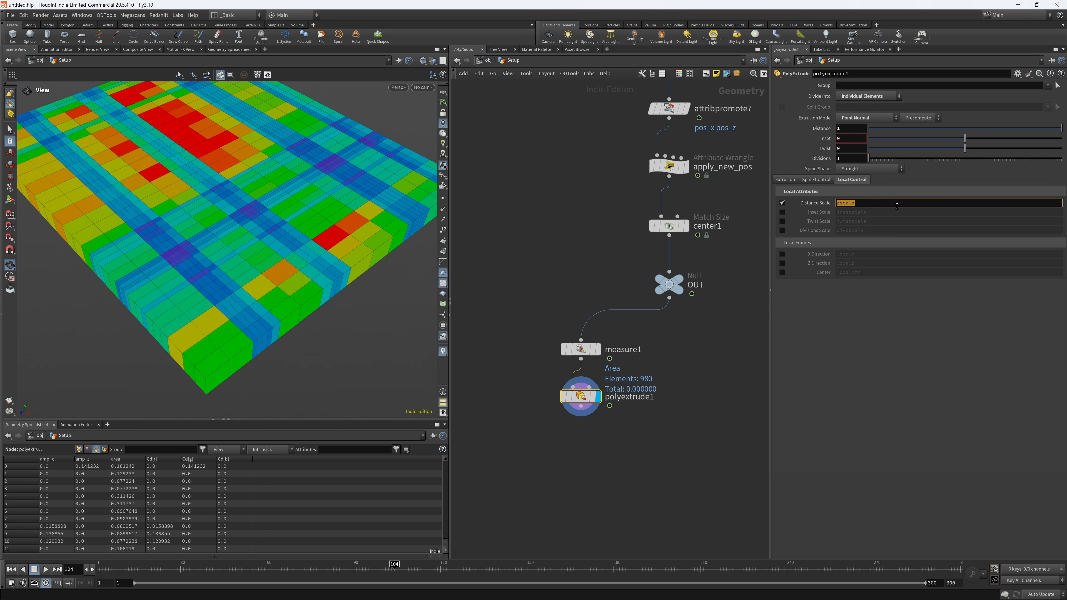
text(area)
key(Return)
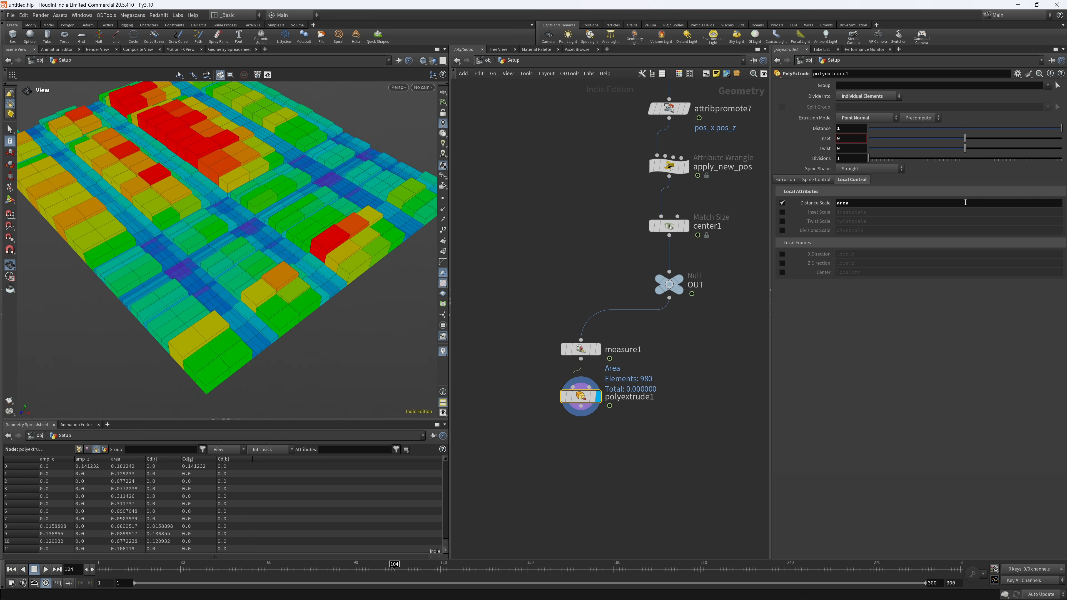
drag(365, 210, 271, 208)
right_drag(216, 155, 281, 136)
drag(281, 136, 291, 192)
right_drag(290, 192, 244, 191)
drag(243, 192, 335, 145)
- Enable Output Back on polyextrude1 and switch off the attribute visualization to show the original cell colours
click(784, 179)
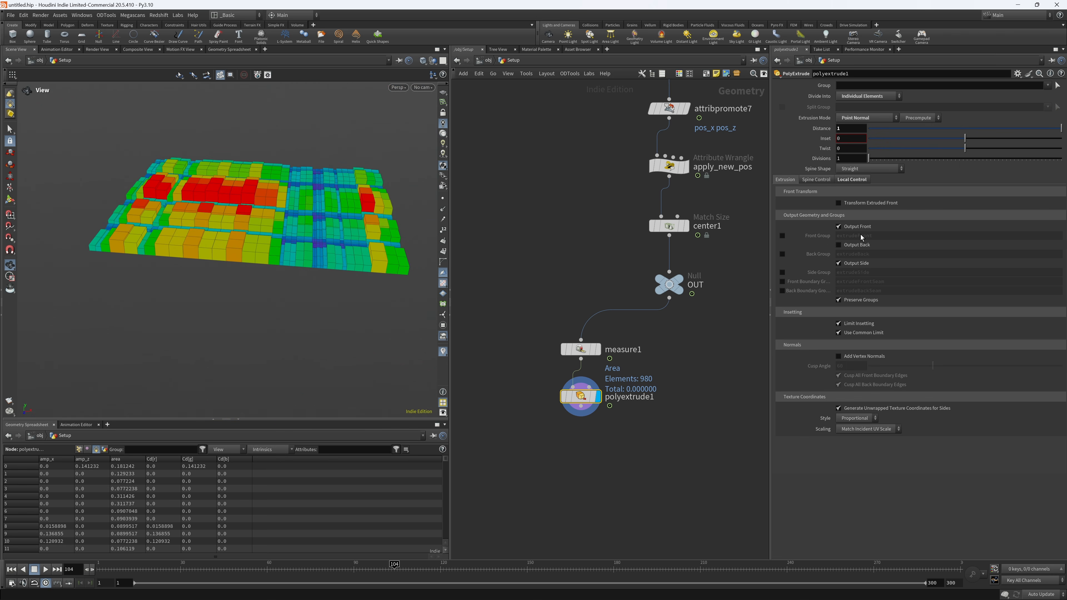
click(838, 244)
drag(322, 171, 373, 248)
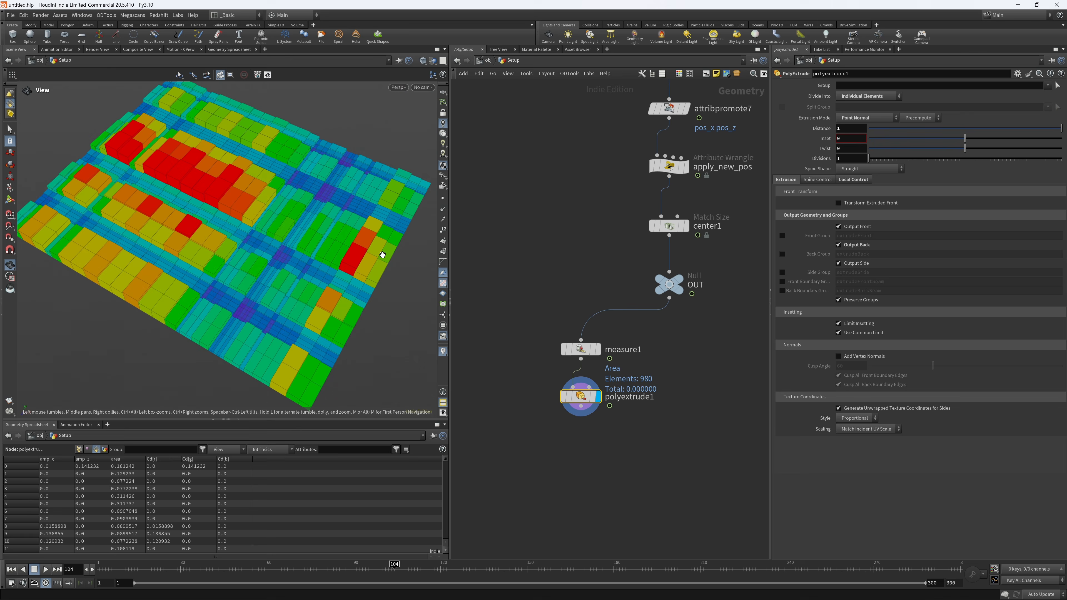
click(443, 353)
mouse_move(199, 185)
mouse_down()
mouse_move(214, 210)
mouse_move(238, 179)
mouse_move(171, 231)
mouse_move(145, 236)
mouse_move(396, 297)
mouse_move(312, 305)
mouse_move(309, 289)
mouse_move(221, 227)
mouse_move(225, 240)
mouse_move(281, 248)
mouse_move(291, 212)
mouse_move(316, 227)
mouse_up()
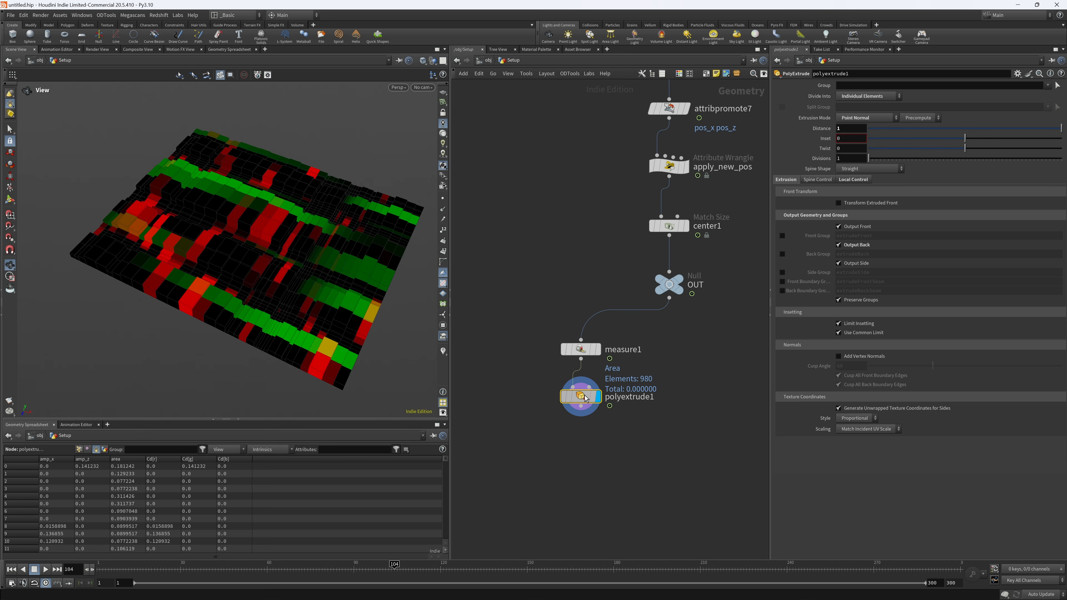
- Reset polyextrude1's Distance Scale attribute to its default zscale
click(856, 179)
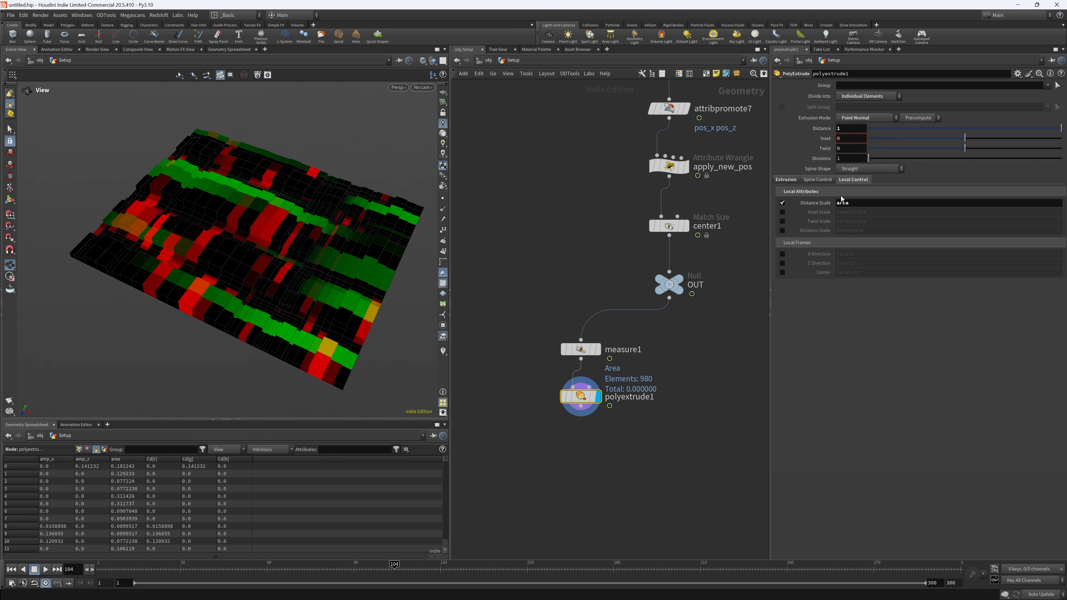
ctrl+middle_click(824, 203)
drag(870, 203, 814, 204)
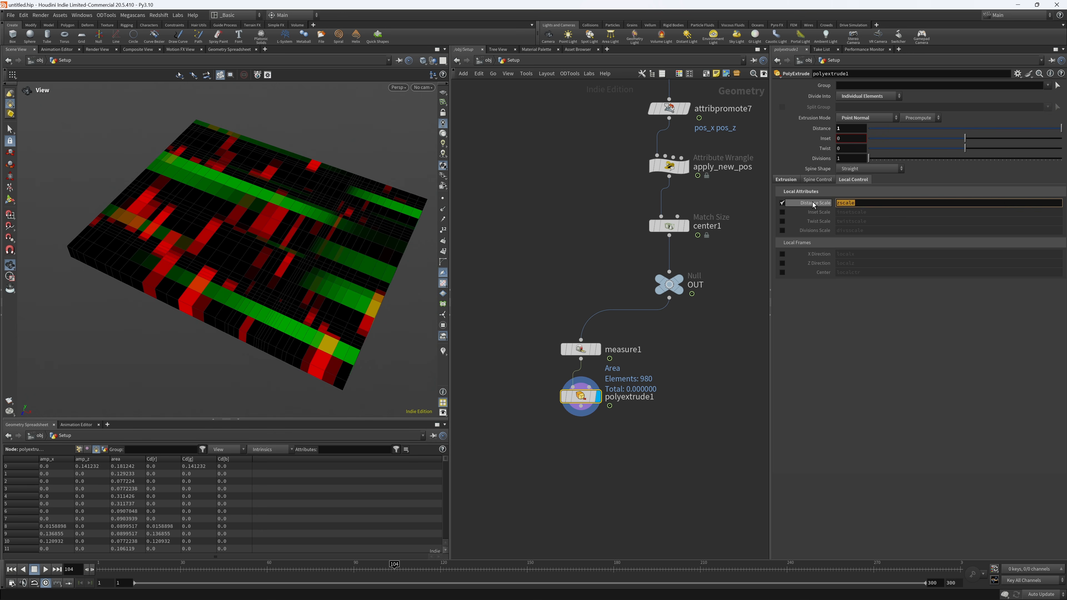
- Insert a Primitive Wrangle between measure1 and polyextrude1
key(Tab)
text(wra)
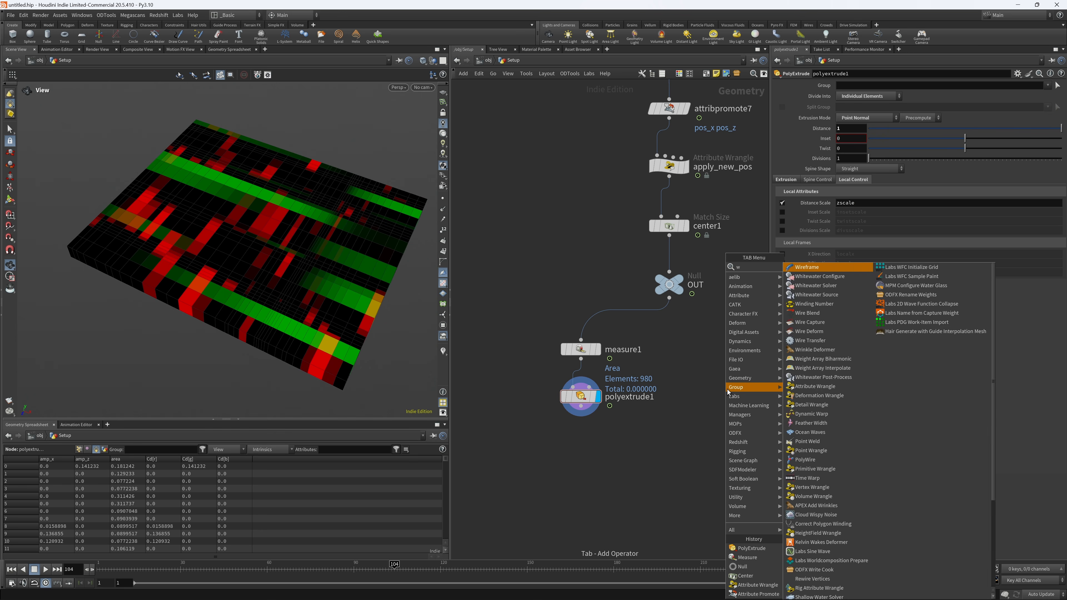
key(Down)
key(Down)
key(Down)
key(Down)
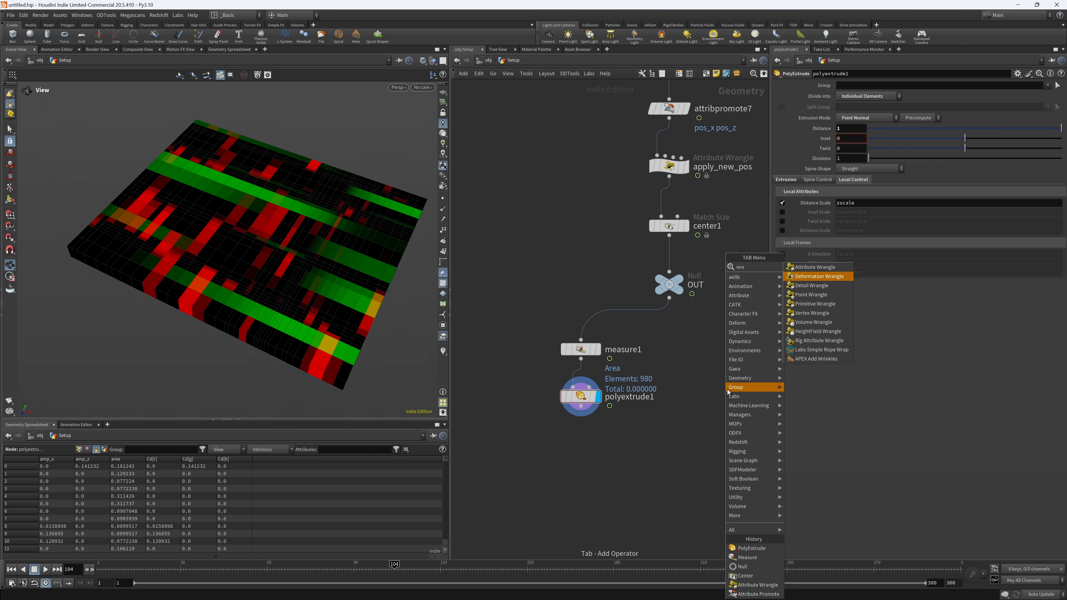
key(Return)
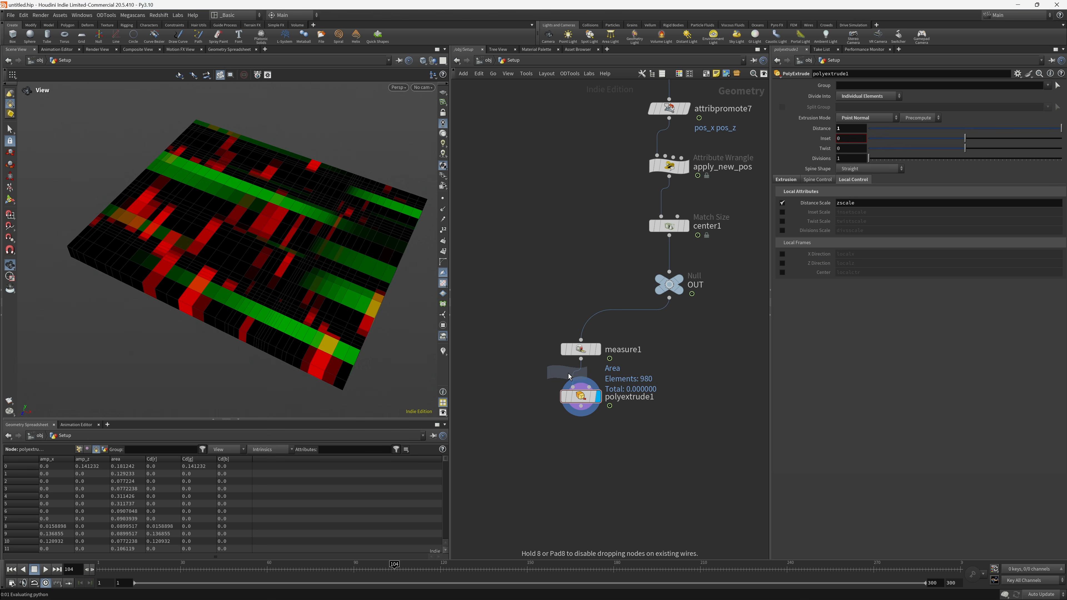
click(582, 389)
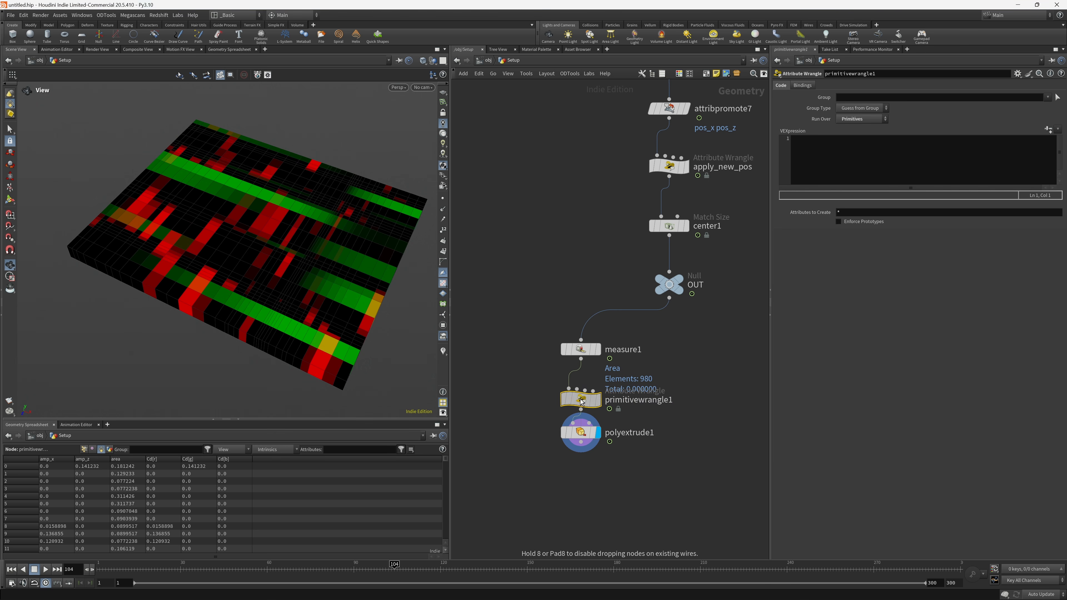
click(842, 160)
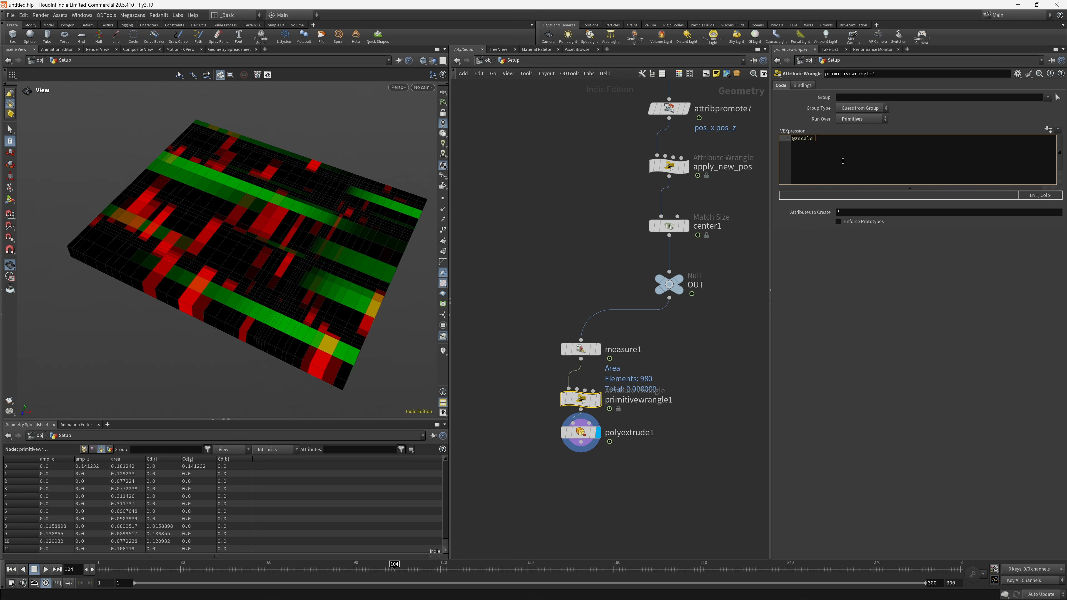
text(@zscale = @area;)
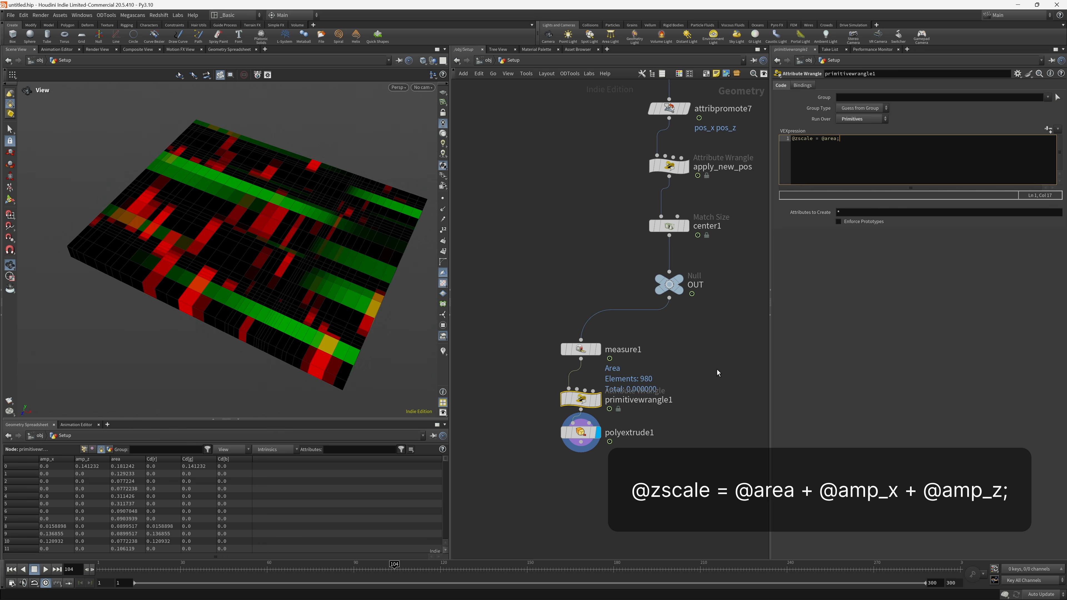
drag(257, 255, 277, 242)
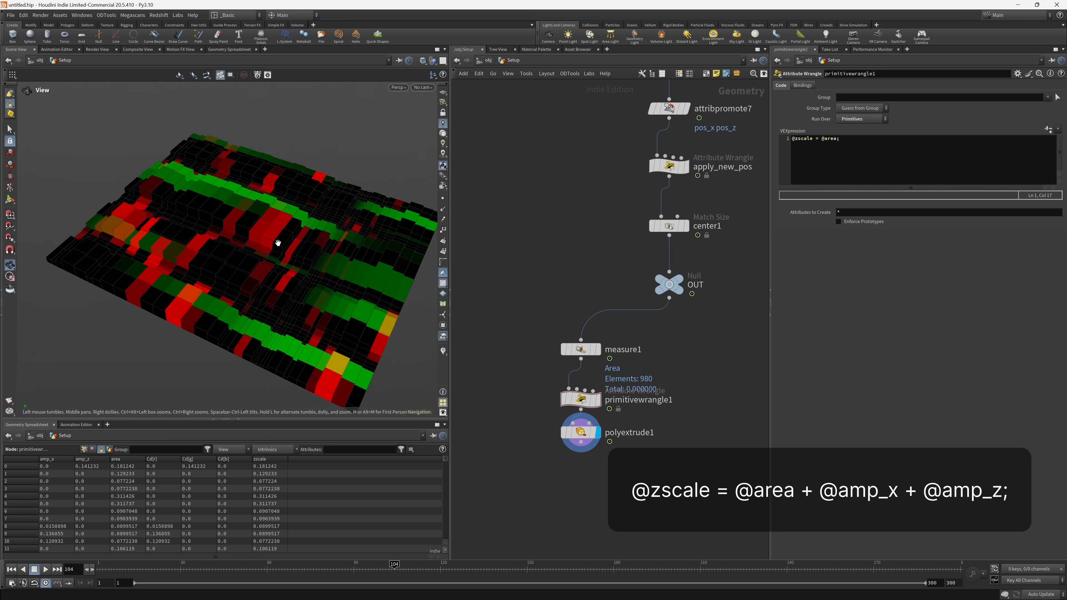
click(839, 140)
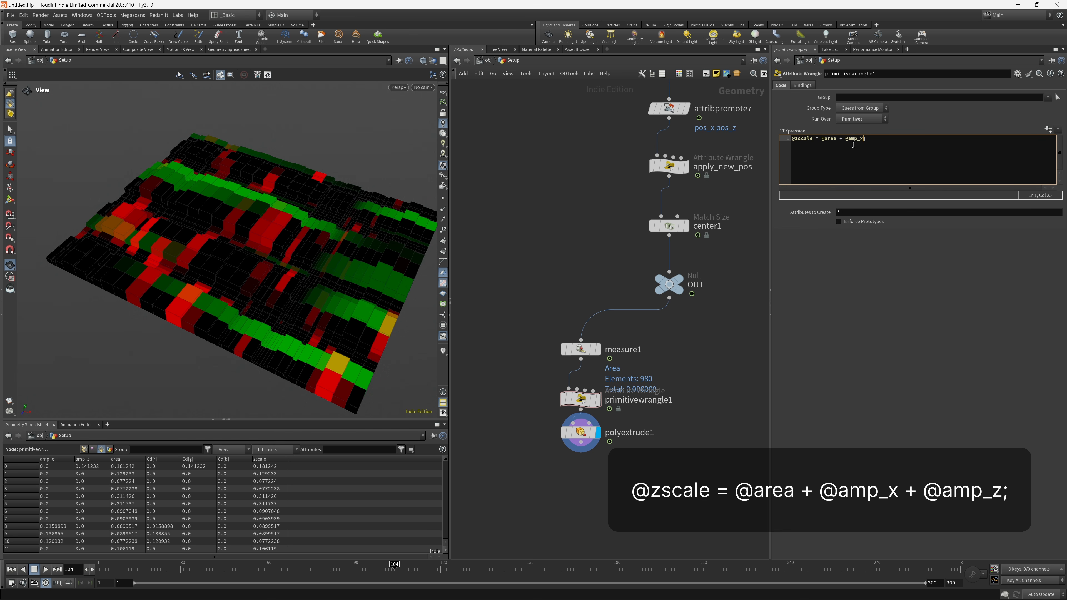
key(BackSpace)
click(883, 270)
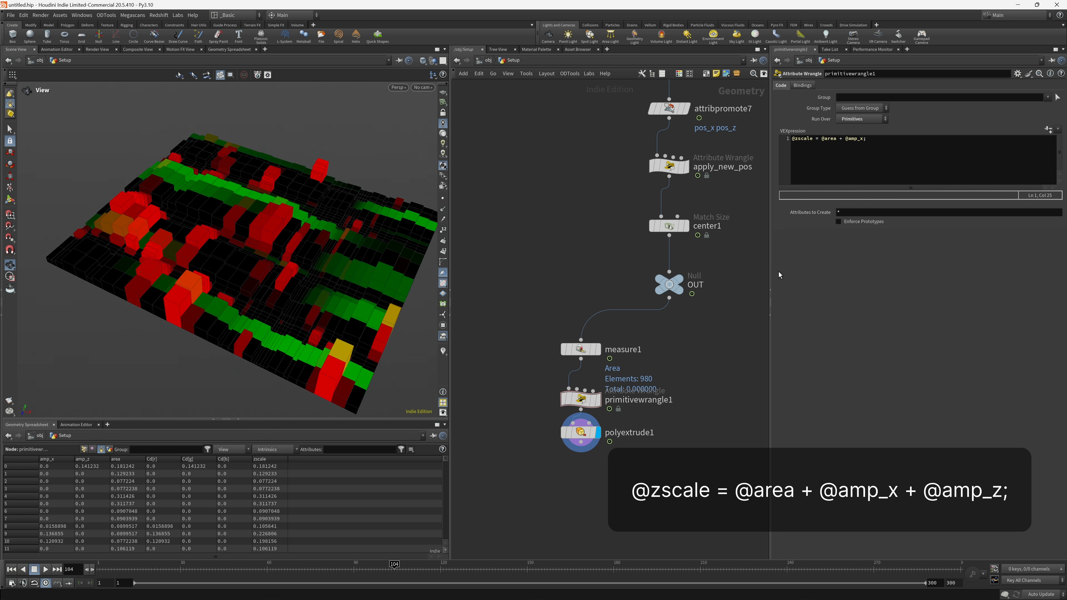
mouse_move(301, 241)
mouse_down()
mouse_move(279, 245)
mouse_move(316, 232)
mouse_move(281, 239)
mouse_move(294, 252)
mouse_up()
click(864, 140)
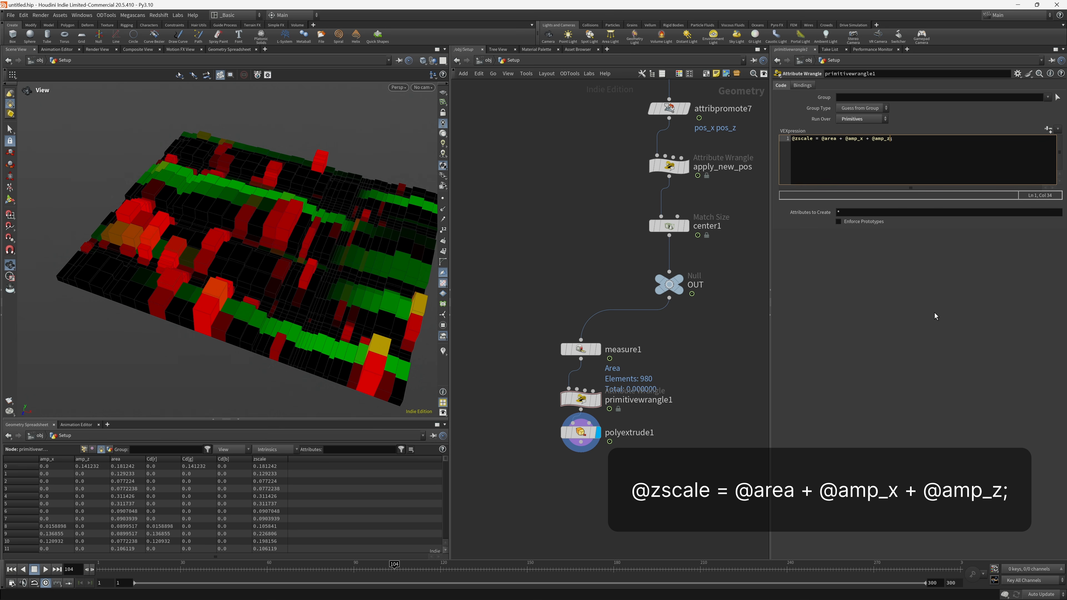
drag(357, 250, 261, 214)
- Select polyextrude1, play the animation and examine the extruded grid from a closer, rotated view
click(588, 432)
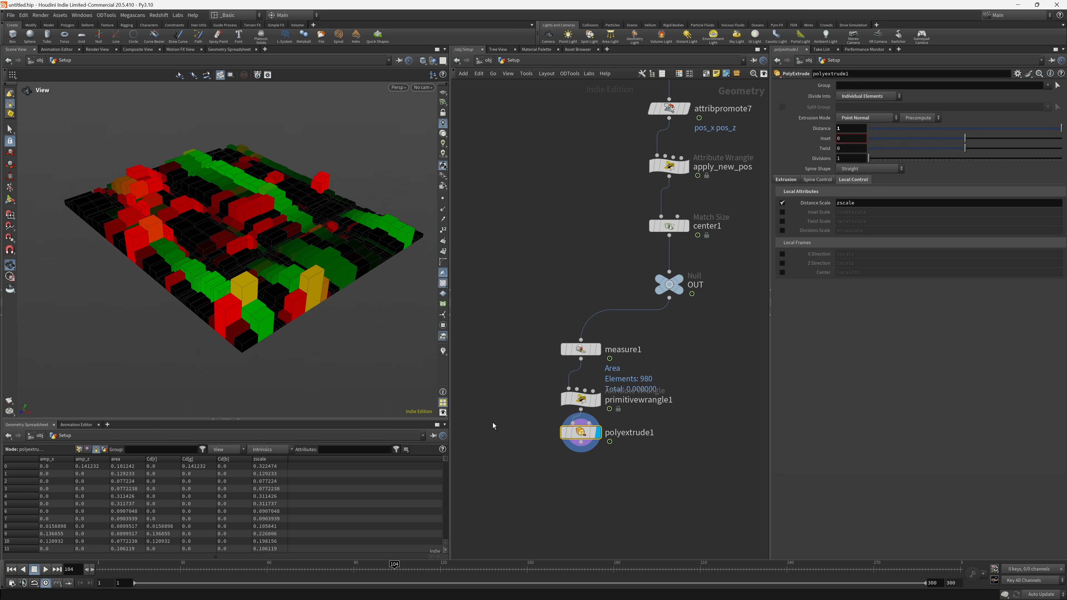
click(46, 569)
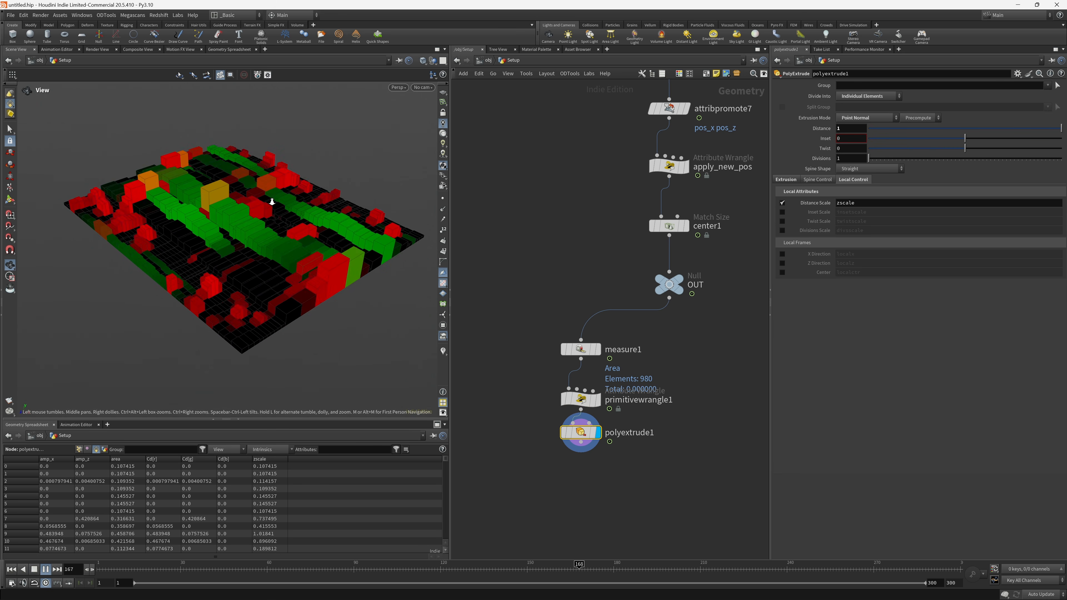
drag(272, 202, 253, 221)
middle_drag(258, 205, 246, 200)
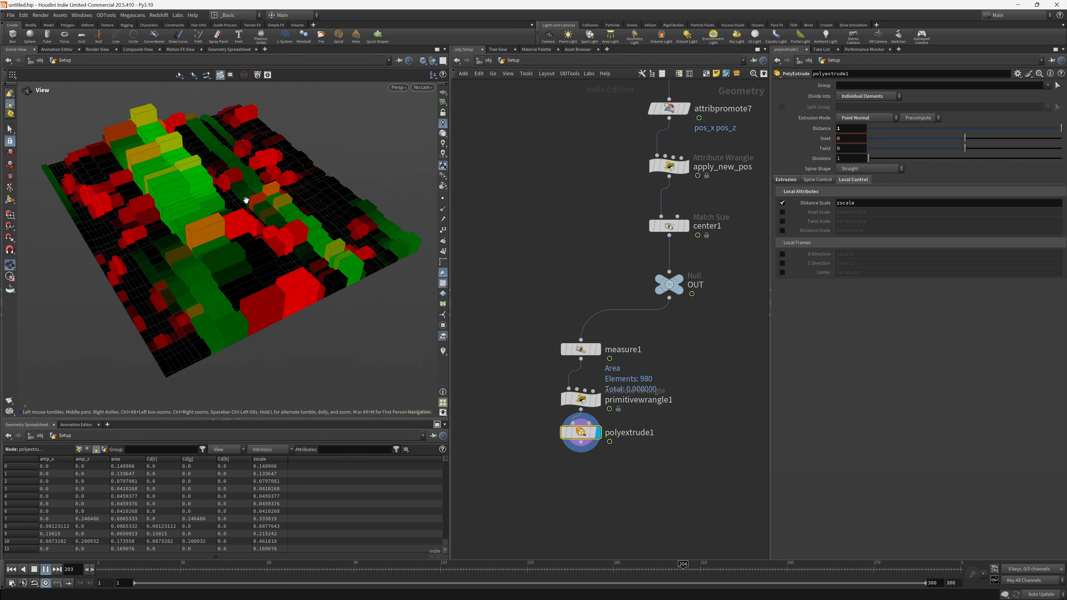